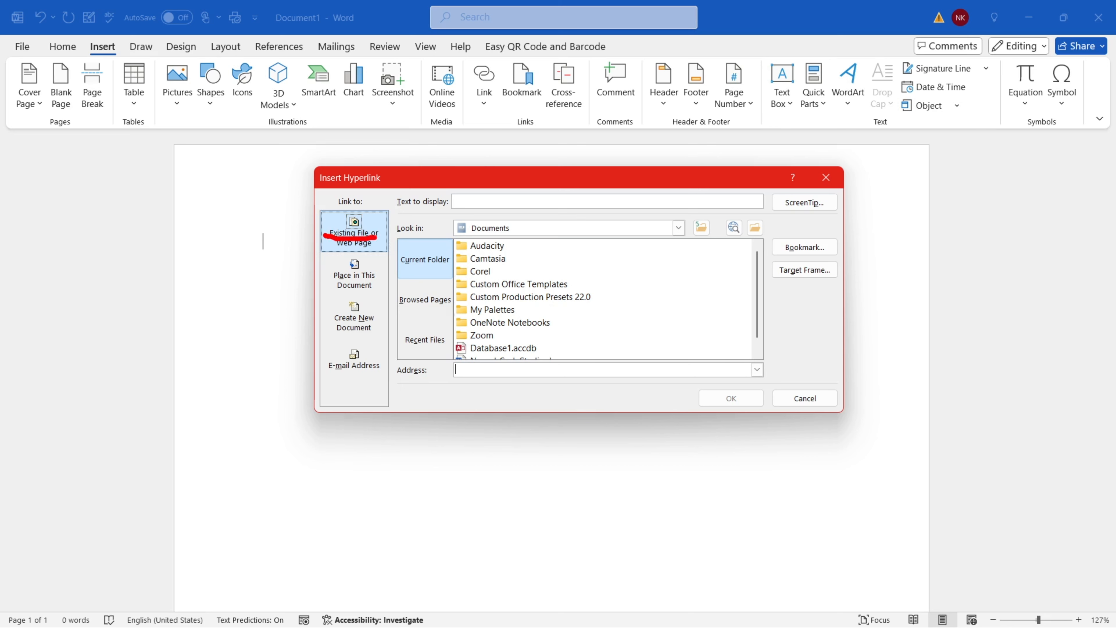
Draw and clear red annotation boxes highlighting parts of the Insert Hyperlink dialog
key(e)
mouse_move(329, 282)
mouse_down()
mouse_move(381, 283)
mouse_move(379, 334)
mouse_up()
key(e)
key(e)
drag(320, 356, 387, 384)
key(Escape)
drag(319, 208, 391, 254)
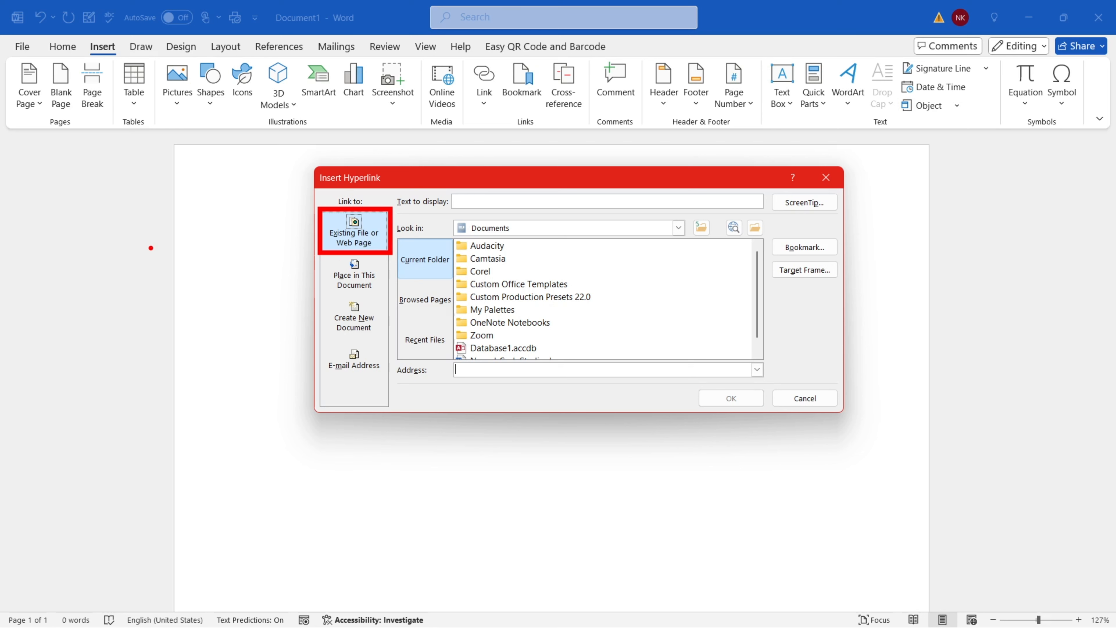
Sketch red boxes and arrows on the page, then clear the annotations
mouse_move(100, 207)
mouse_down()
mouse_move(143, 268)
mouse_move(160, 269)
mouse_up()
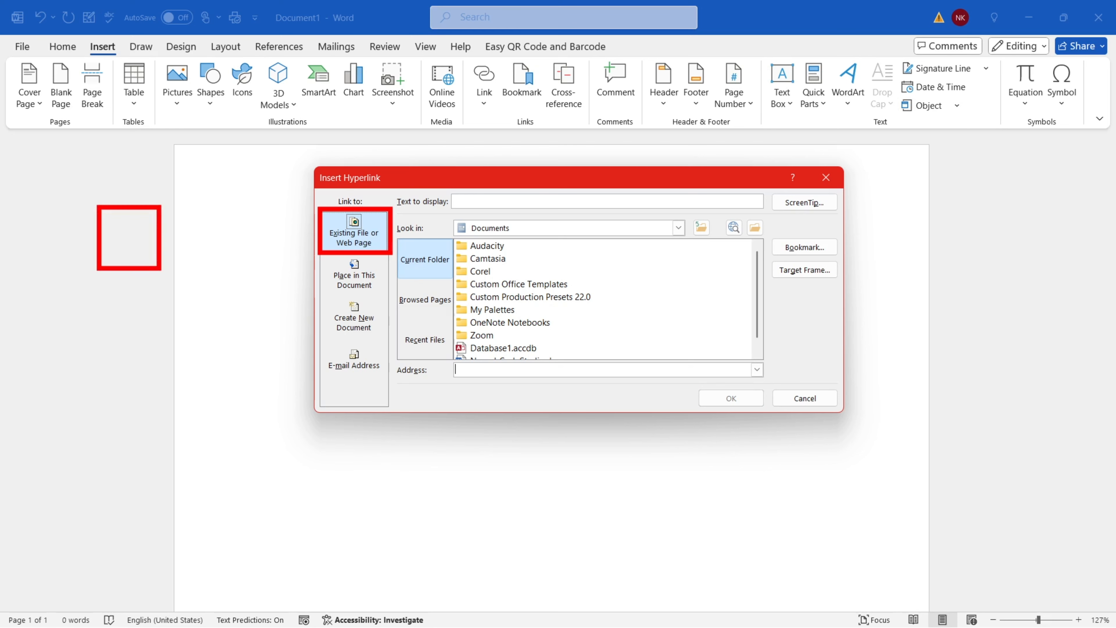
drag(216, 213, 286, 246)
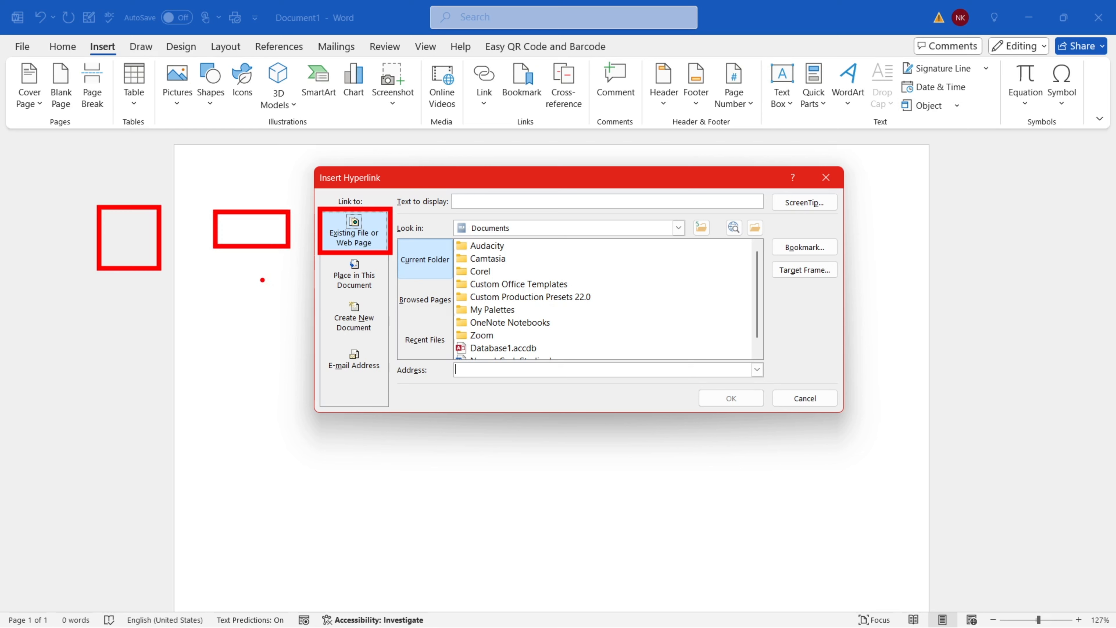
key(ctrl+z)
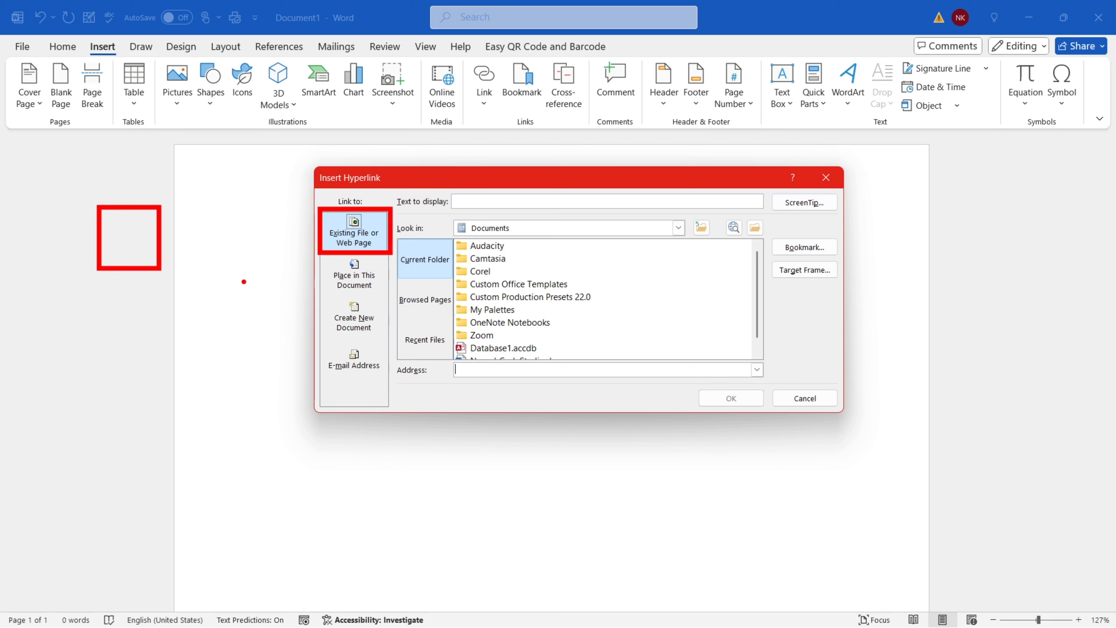
drag(201, 302, 278, 331)
drag(138, 243, 182, 275)
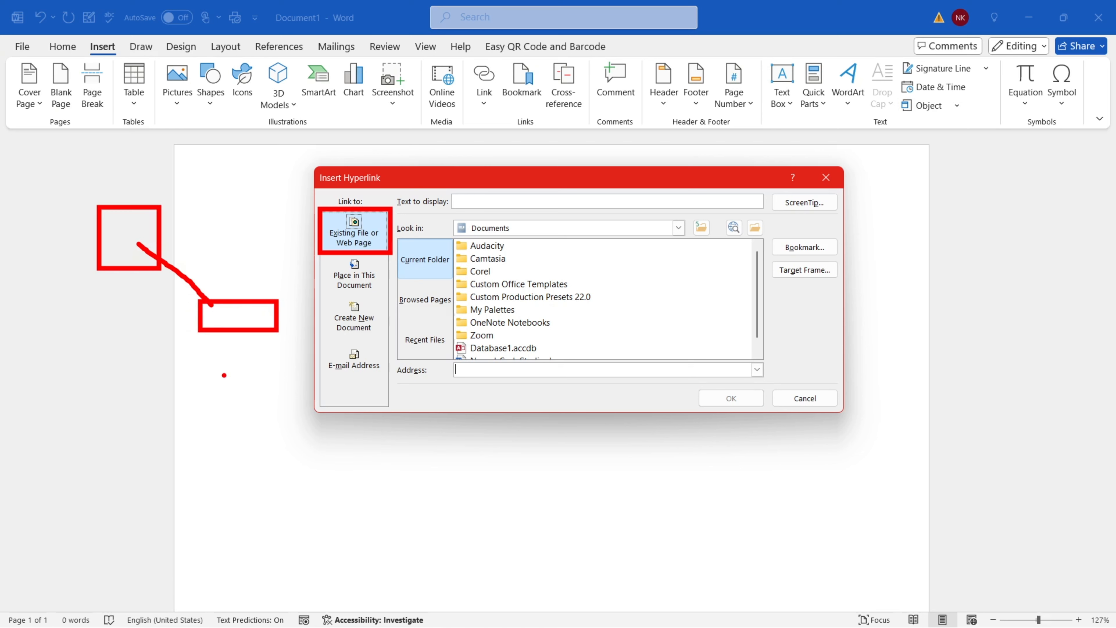
drag(274, 239, 252, 287)
mouse_move(95, 287)
mouse_down()
mouse_move(176, 379)
mouse_move(222, 345)
mouse_up()
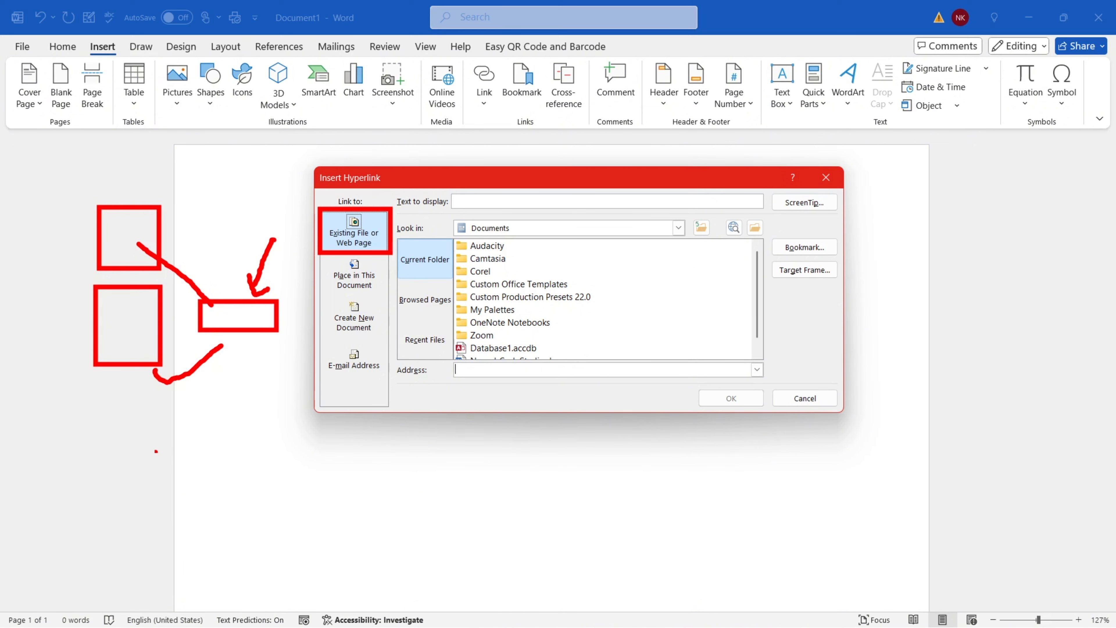
mouse_move(97, 388)
mouse_down()
mouse_move(167, 475)
mouse_move(213, 442)
mouse_up()
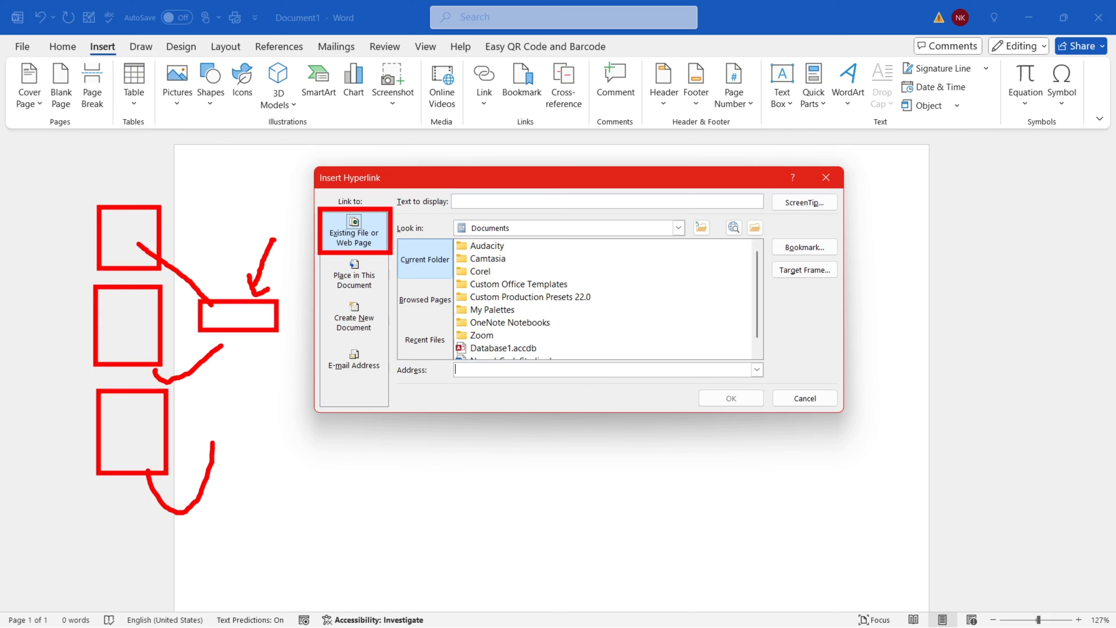
key(Escape)
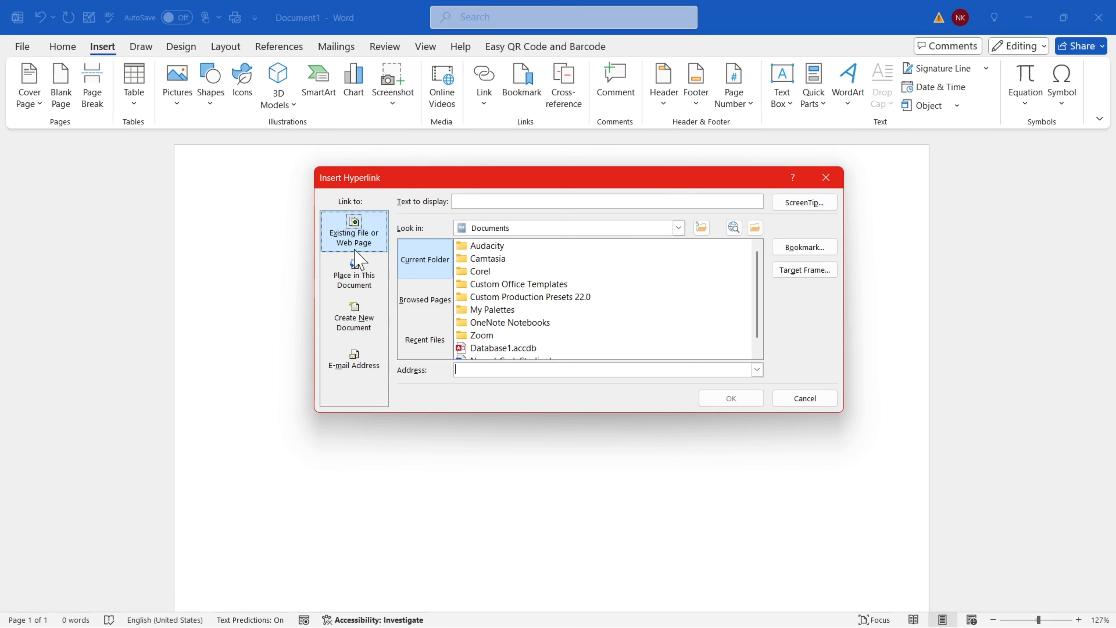
Highlight several dialog areas with red annotation boxes, then exit annotation mode
key(ctrl+2)
drag(322, 219, 387, 254)
key(Escape)
key(ctrl+2)
drag(319, 210, 387, 258)
key(e)
drag(386, 215, 461, 371)
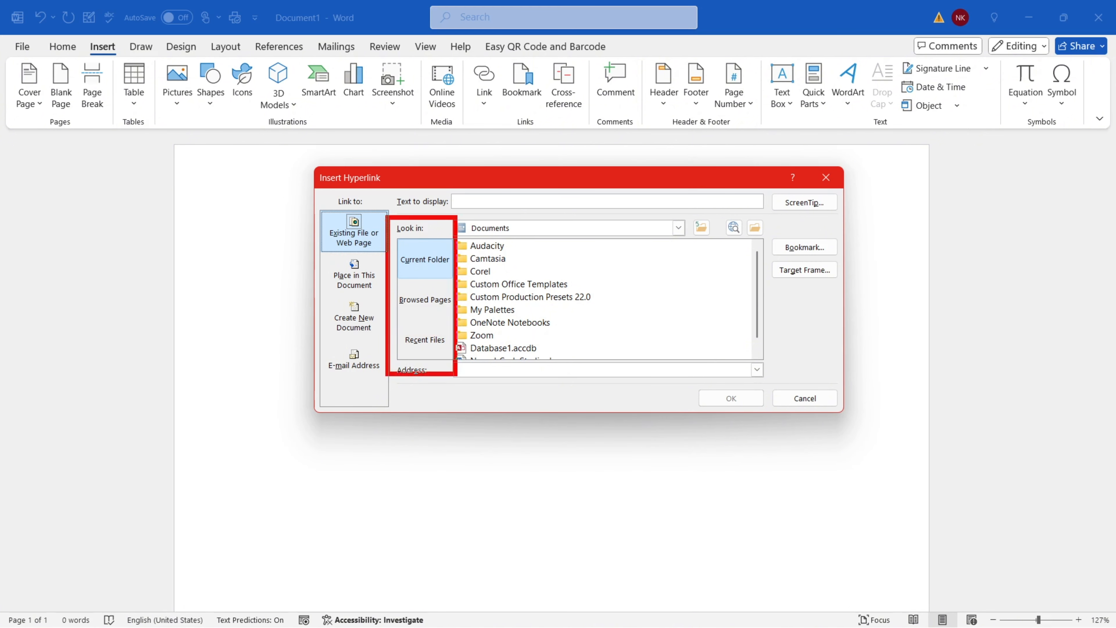
key(e)
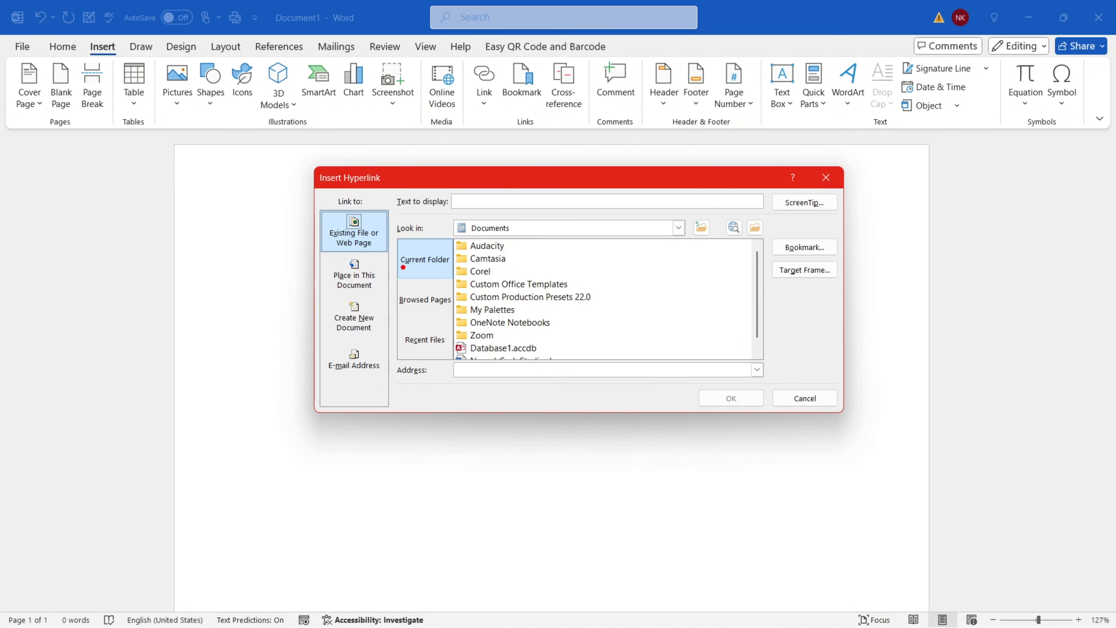
drag(388, 241, 462, 283)
key(e)
mouse_move(392, 284)
mouse_down()
mouse_move(456, 318)
mouse_move(453, 353)
mouse_up()
key(e)
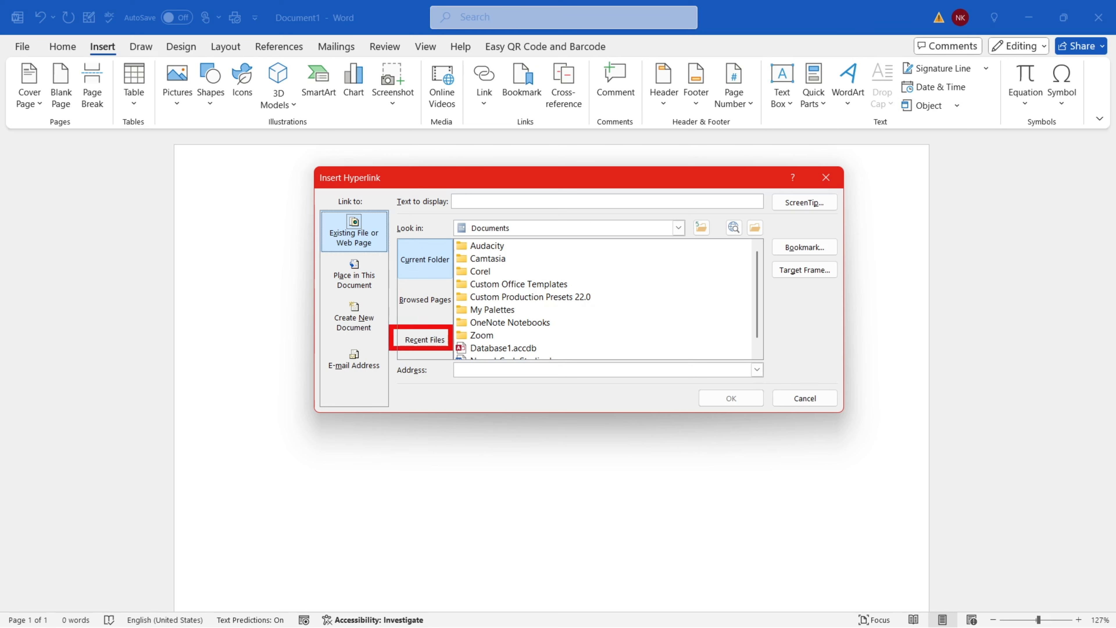
key(e)
key(Escape)
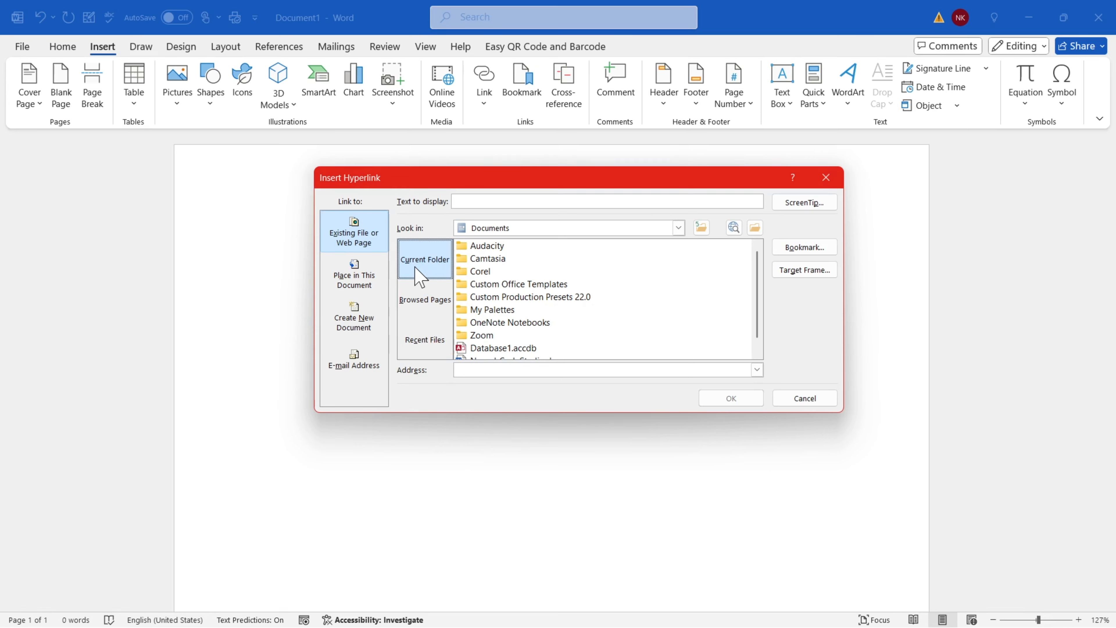
View the Browsed Pages and Recent Files lists, then return to Current Folder
click(435, 313)
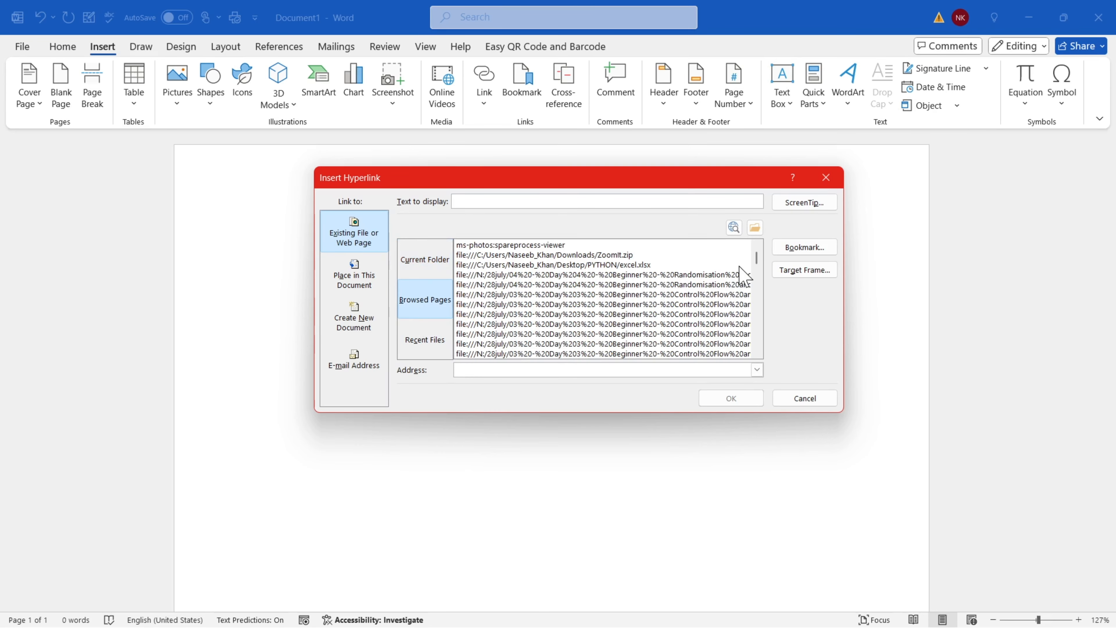
mouse_move(756, 264)
mouse_down()
mouse_move(758, 324)
mouse_move(756, 263)
mouse_up()
click(435, 349)
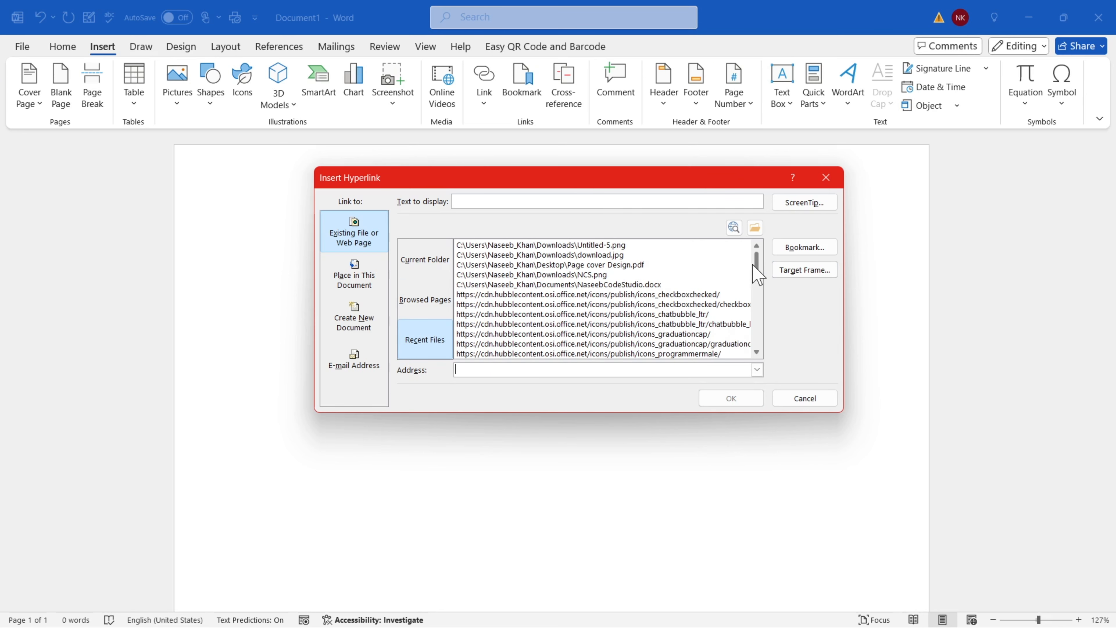
mouse_move(757, 260)
mouse_down()
mouse_move(769, 337)
mouse_move(768, 260)
mouse_up()
click(415, 269)
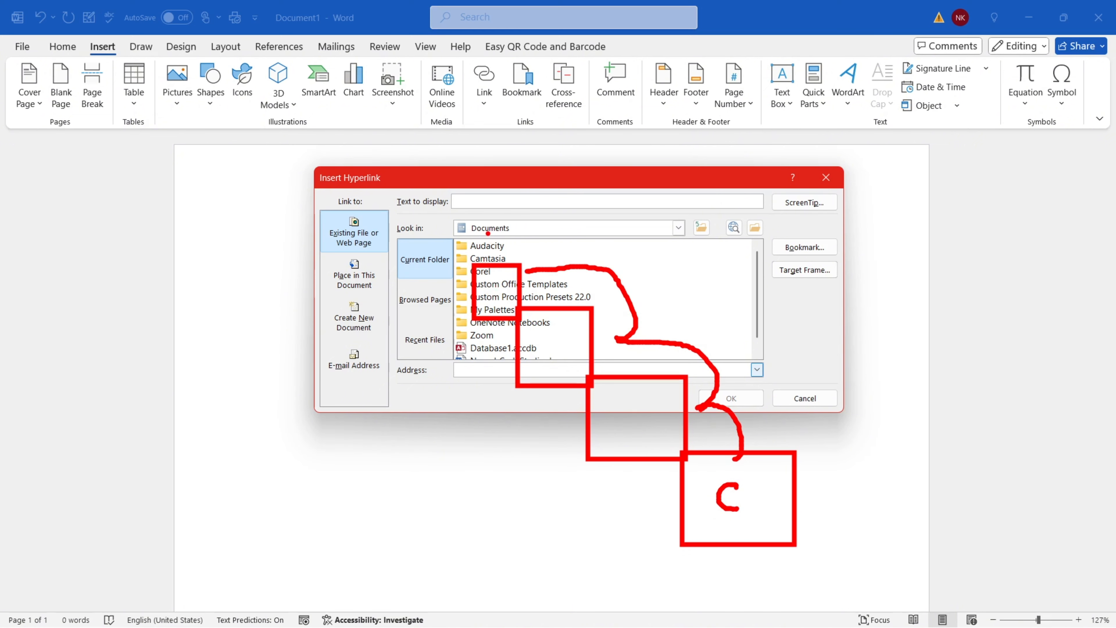
Move the Look in location up to Local Disk (C:), then to Desktop
click(679, 227)
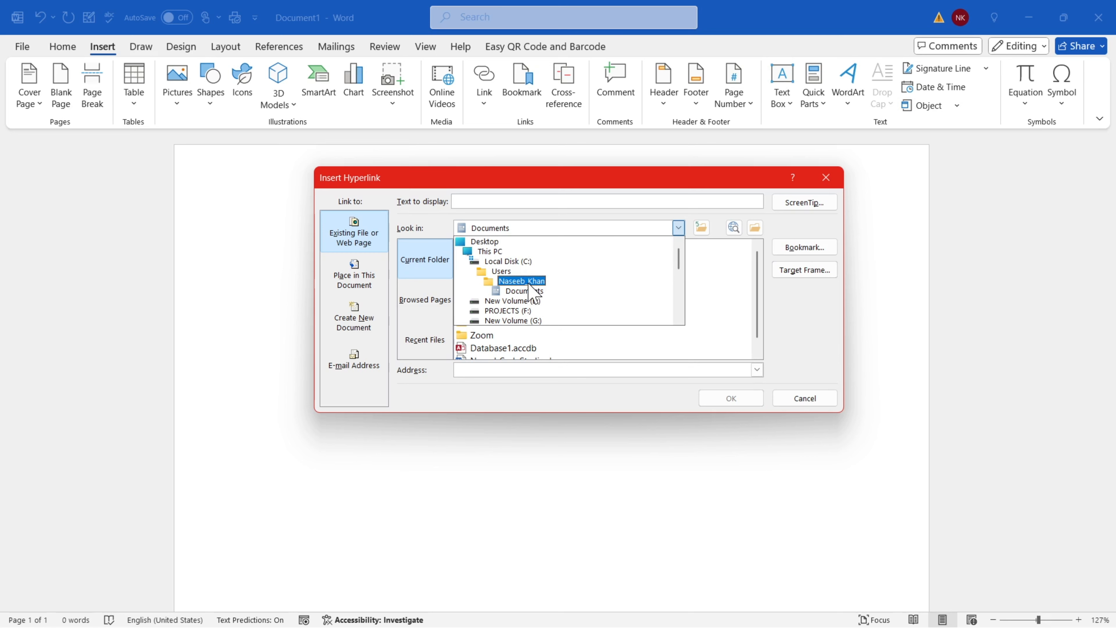
click(690, 237)
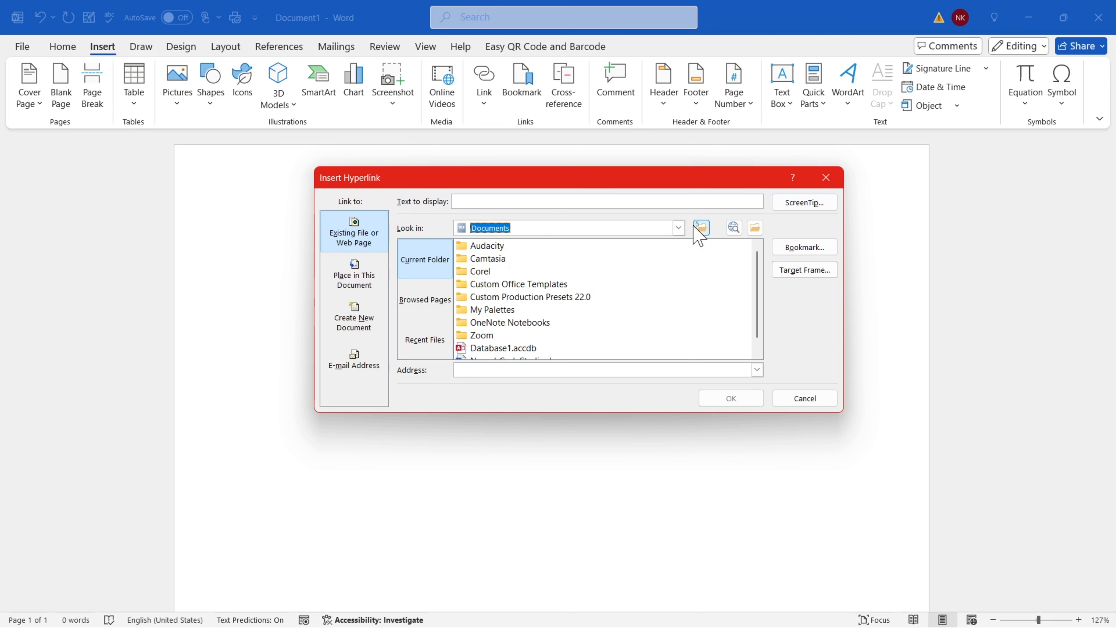
click(695, 227)
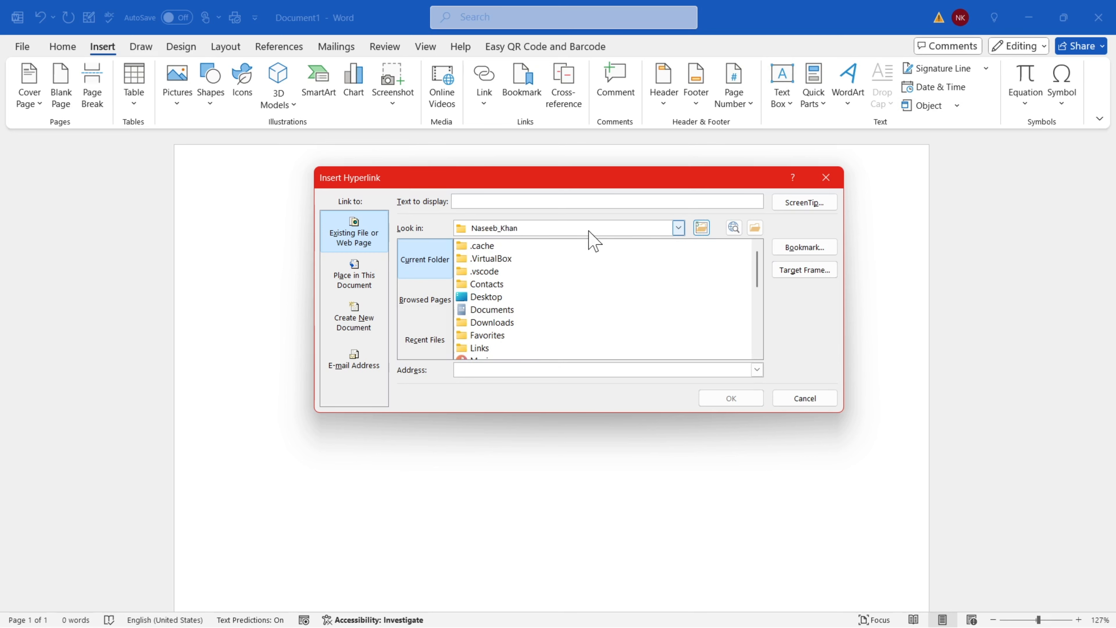
click(703, 229)
click(702, 230)
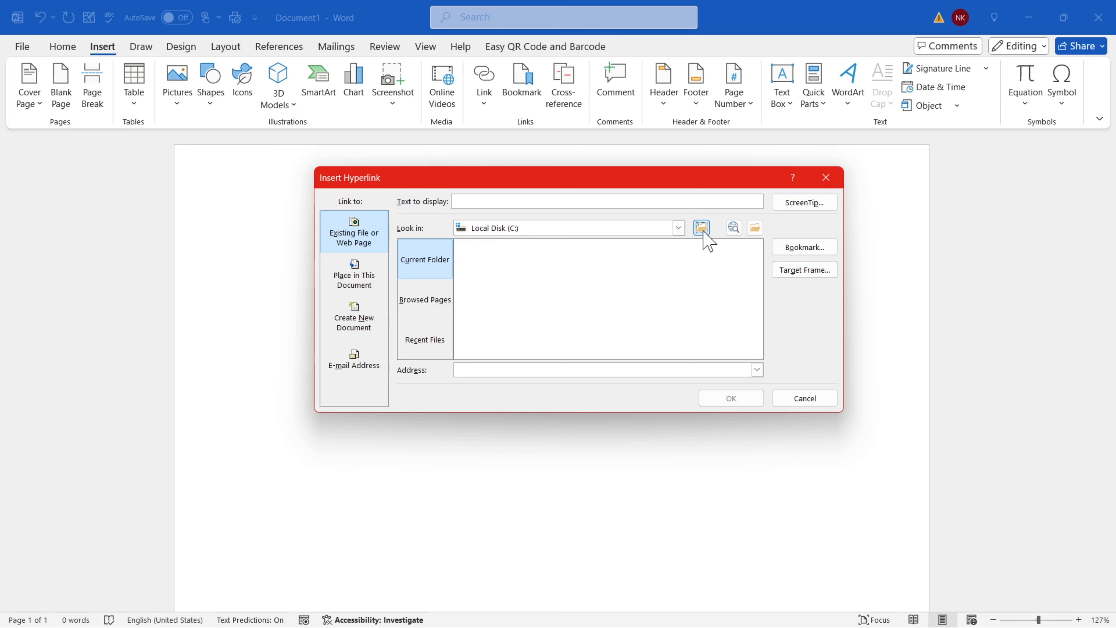
click(678, 228)
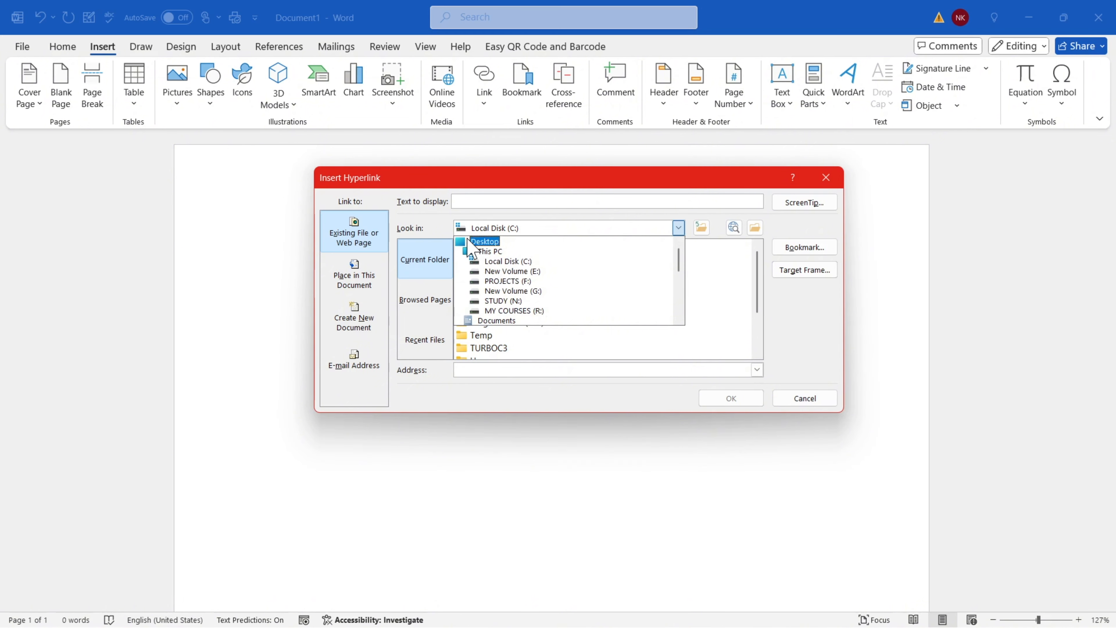
click(483, 241)
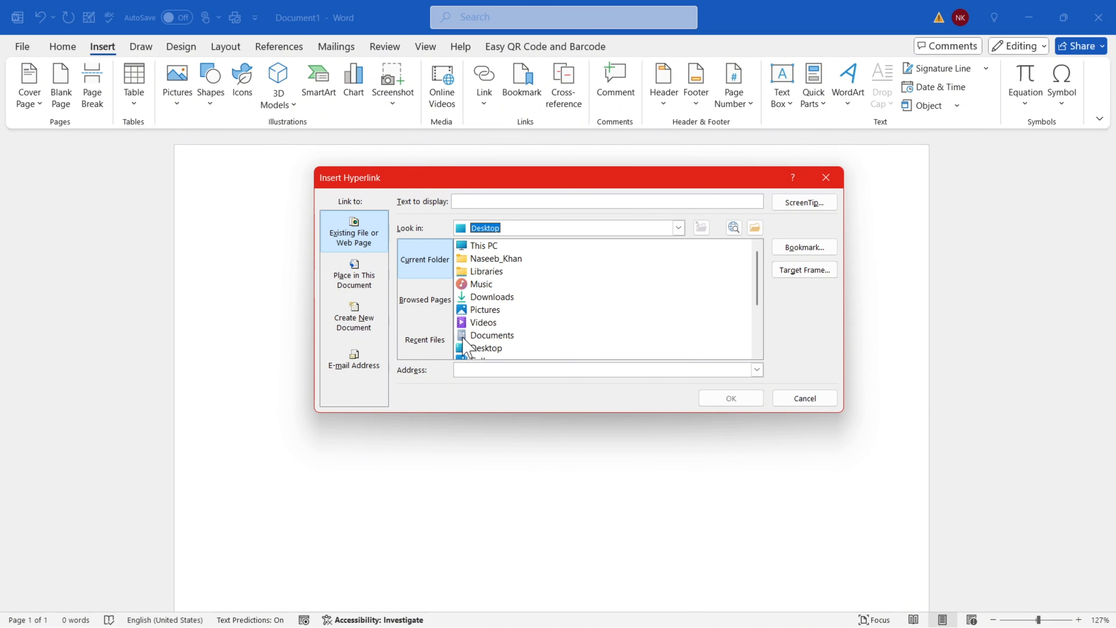
Open the Browse for File window and reveal the current folder's full path
click(755, 227)
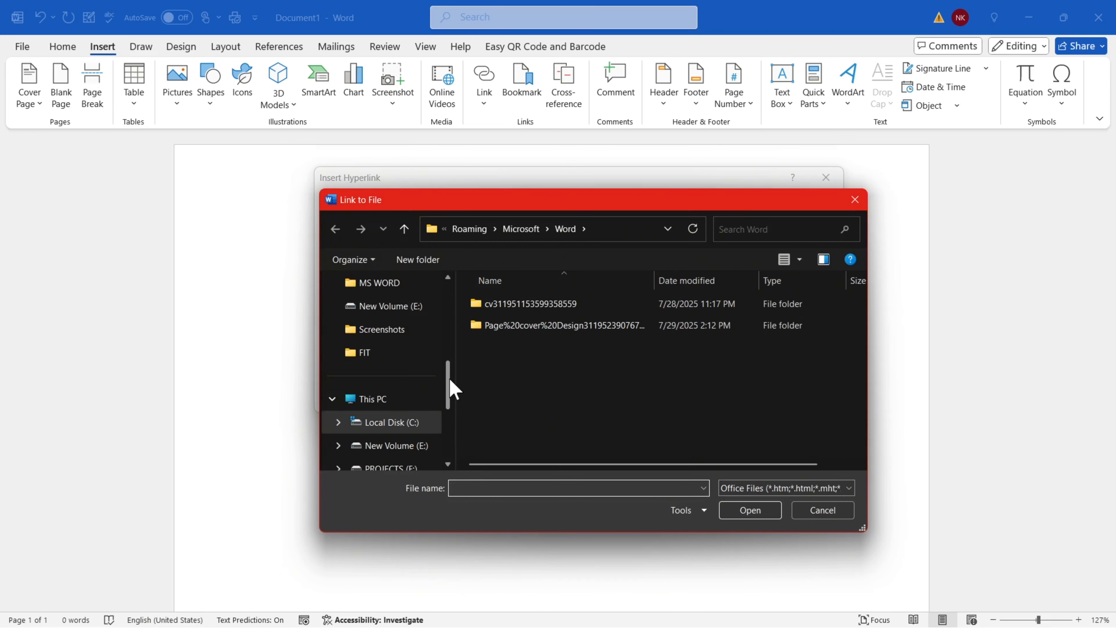
drag(448, 387, 454, 348)
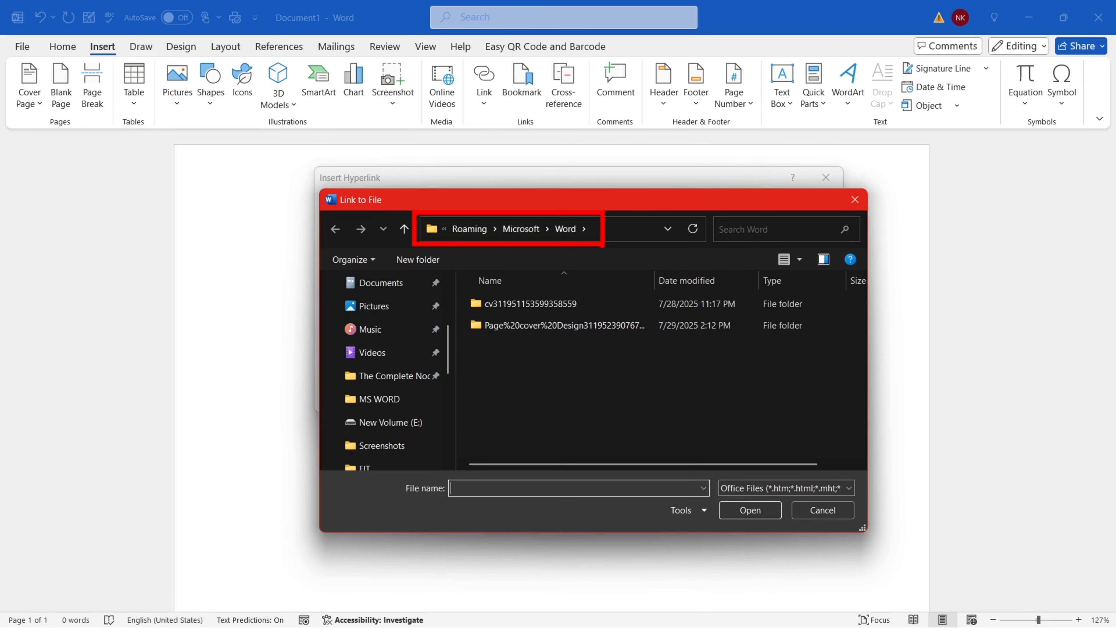
click(637, 233)
Insert a hyperlink to Desktop voc.pdf showing its full path, then add a new line
key(Escape)
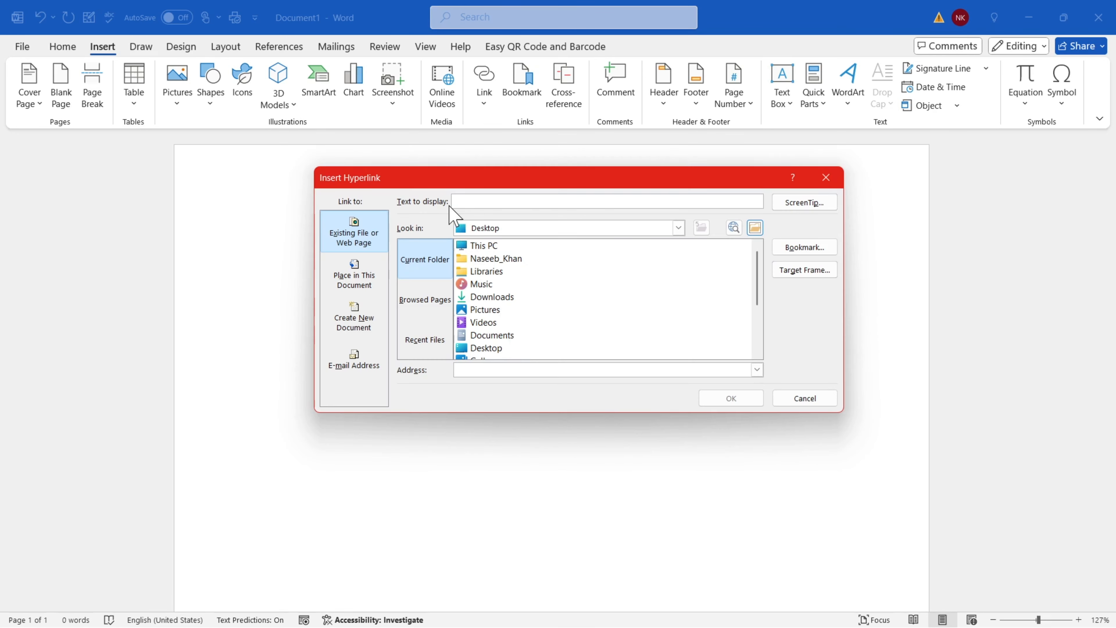
drag(444, 213, 526, 245)
drag(756, 273, 765, 320)
click(494, 351)
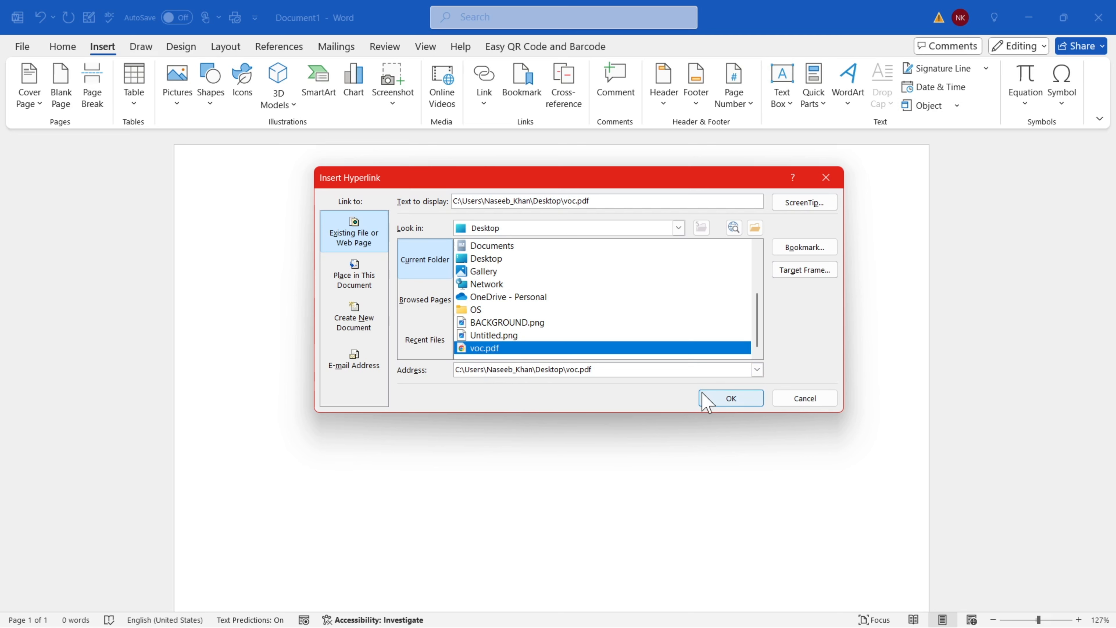
mouse_move(382, 183)
mouse_down()
mouse_move(448, 216)
mouse_move(595, 216)
mouse_up()
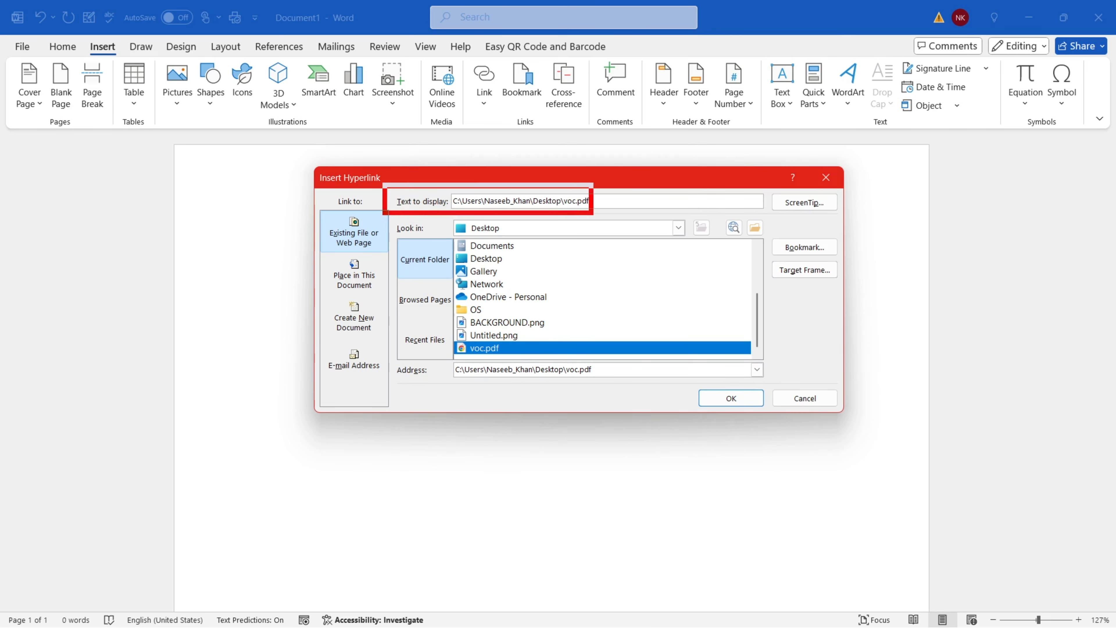
click(732, 402)
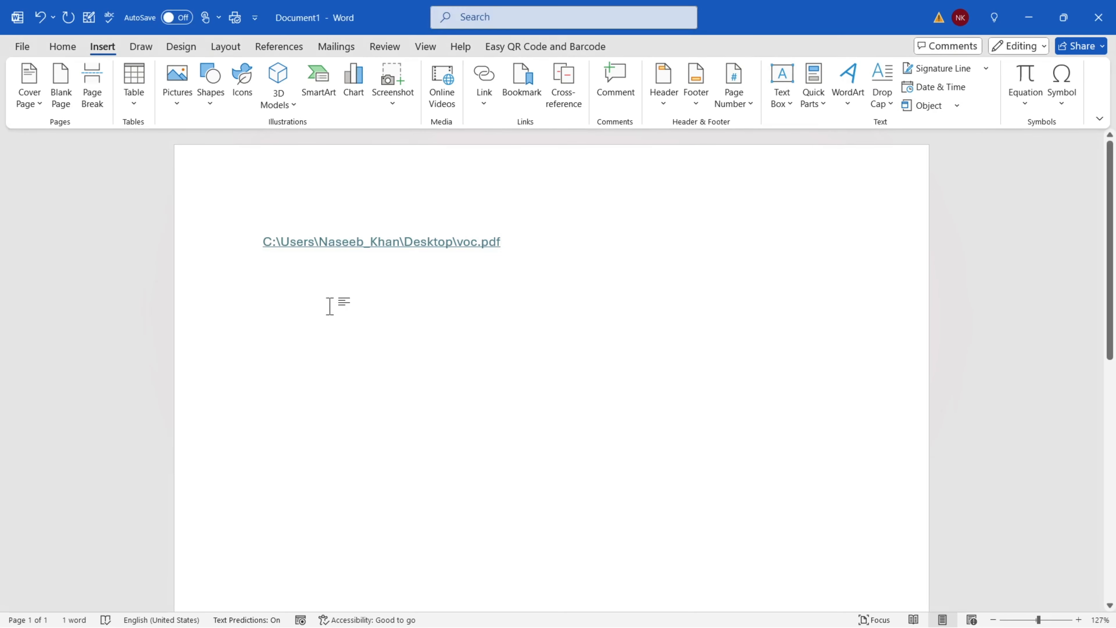
mouse_move(251, 227)
mouse_down()
mouse_move(418, 264)
mouse_move(510, 263)
mouse_up()
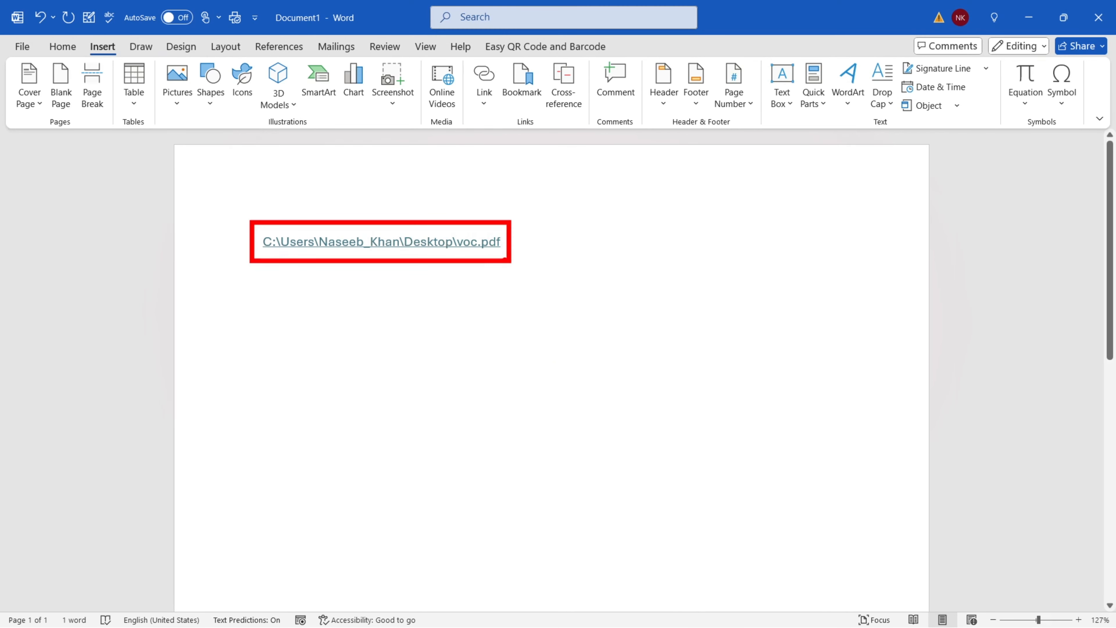
key(Return)
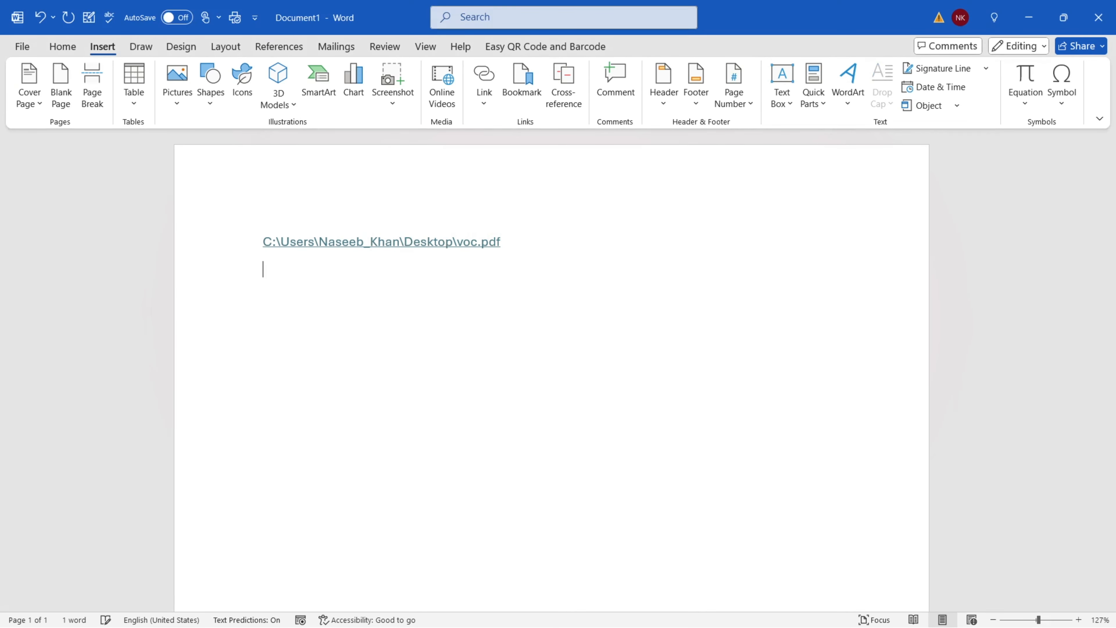
click(482, 94)
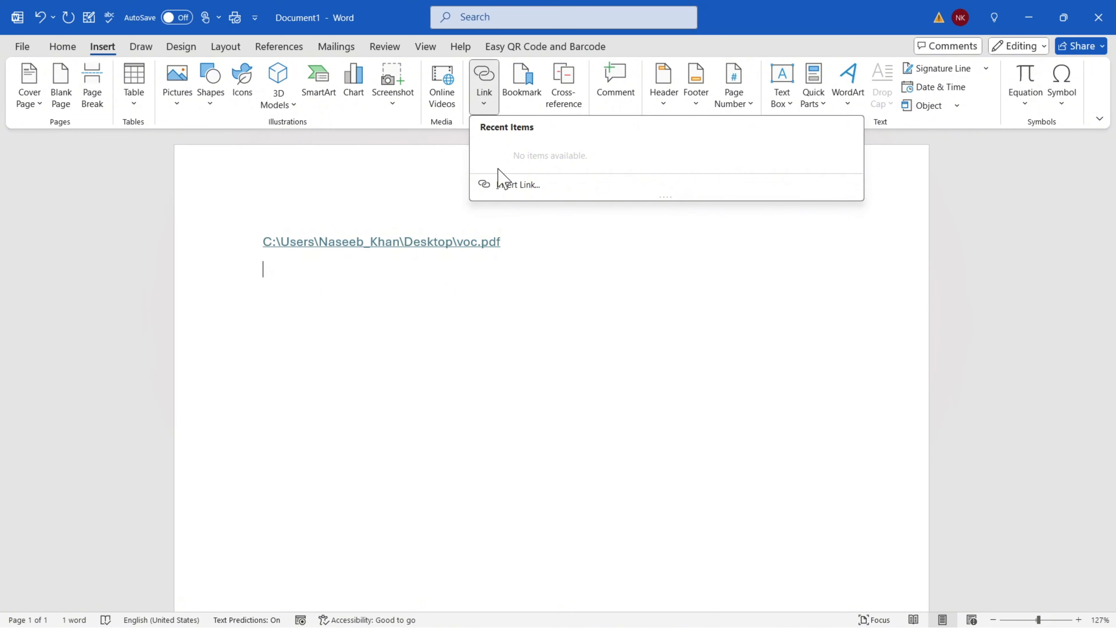
Insert another link to Desktop voc.pdf, replacing the path display text with 'Voc PDF'
click(534, 193)
click(527, 228)
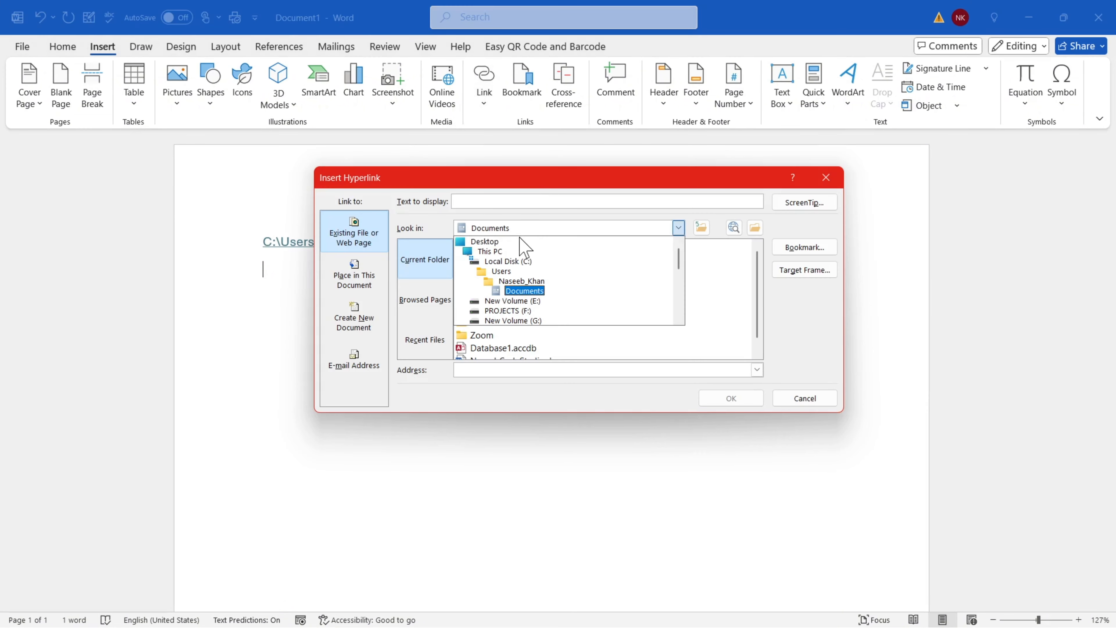
click(481, 248)
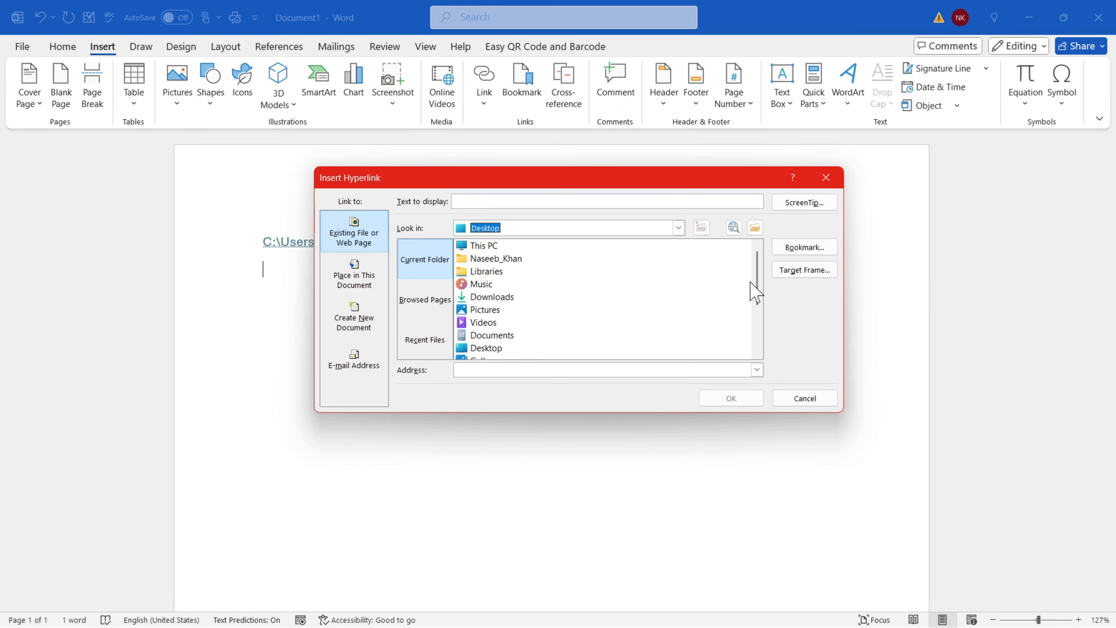
scroll(753, 294, down, 3)
click(494, 348)
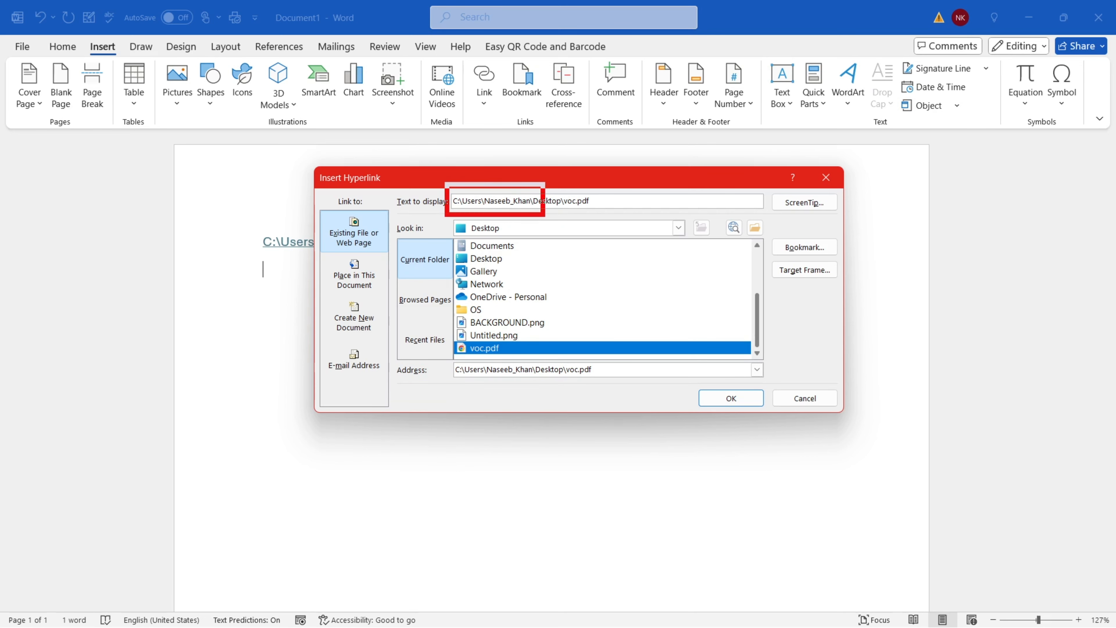
click(598, 202)
drag(598, 202, 449, 201)
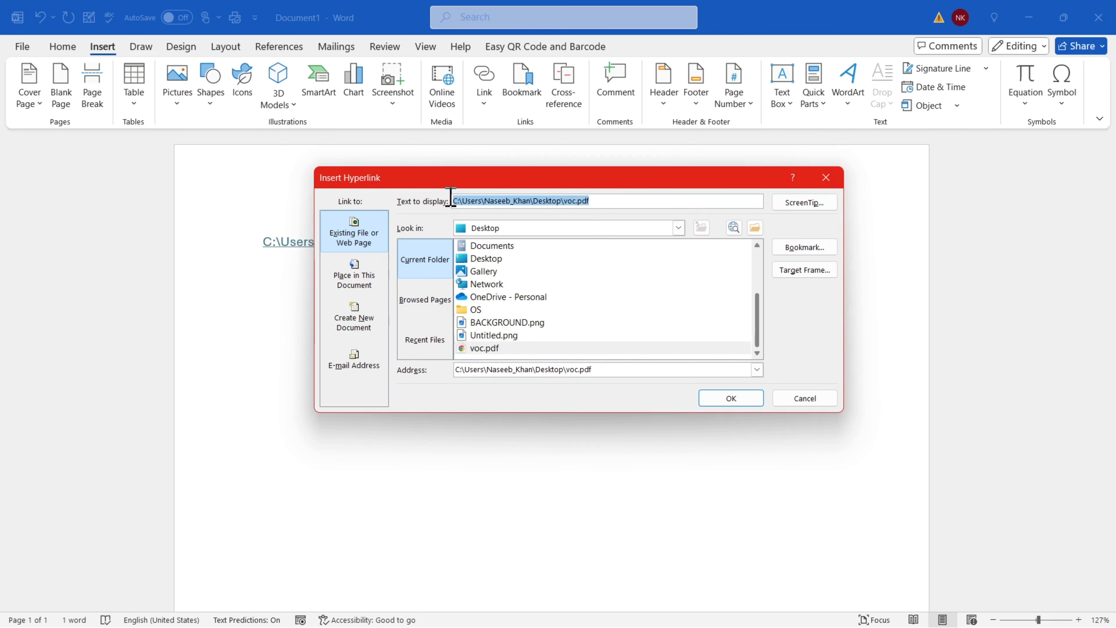
key(BackSpace)
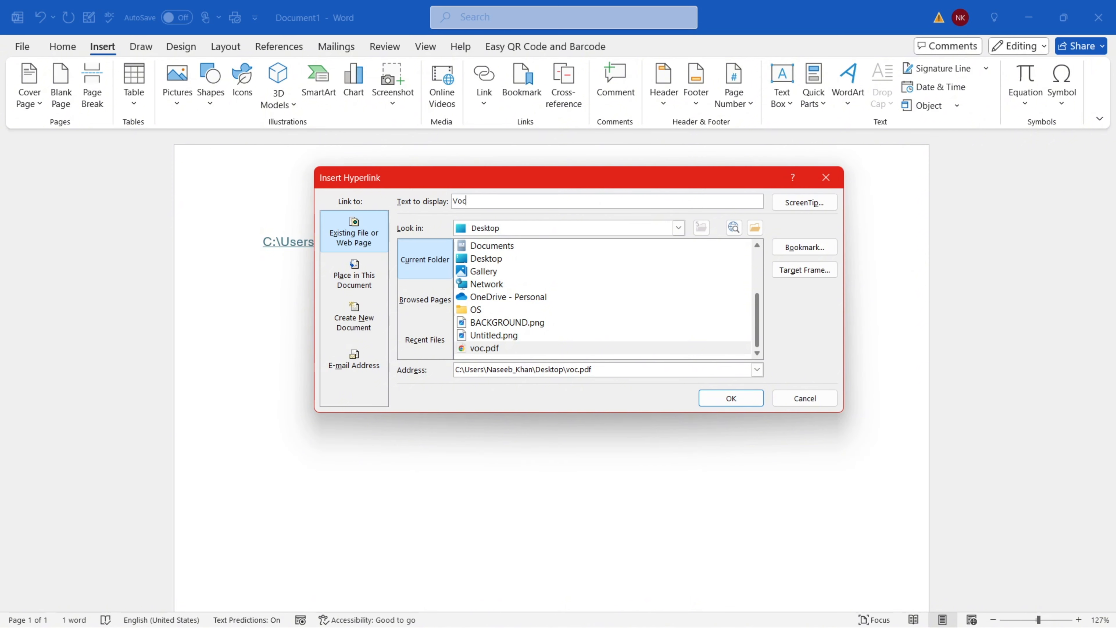
click(728, 397)
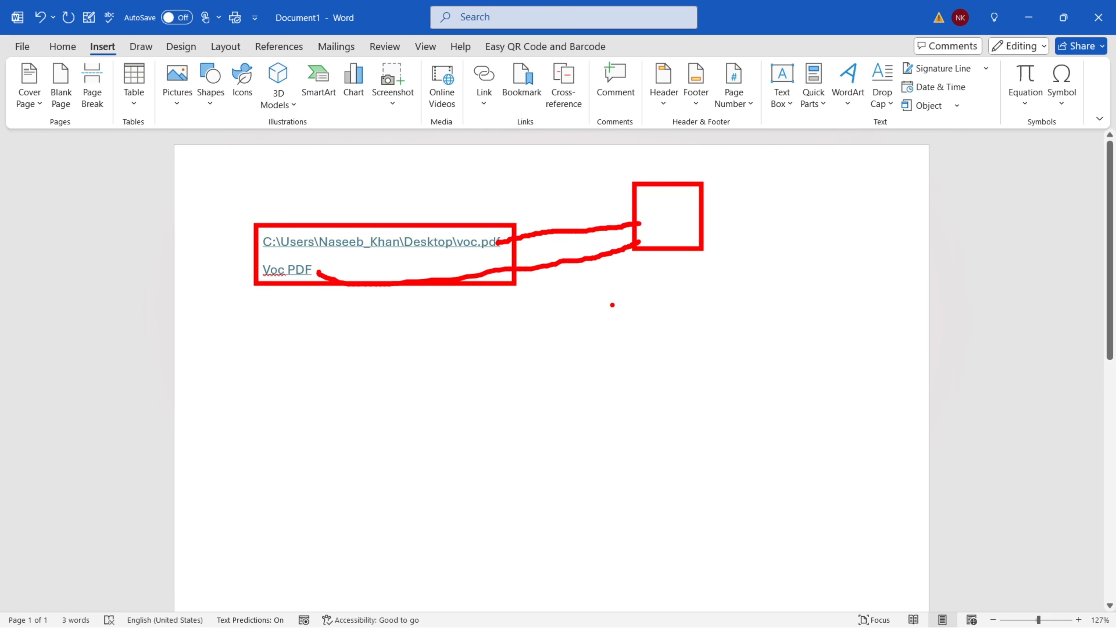
Generate five sample paragraphs below the links with =rand()
key(Return)
text(=rand())
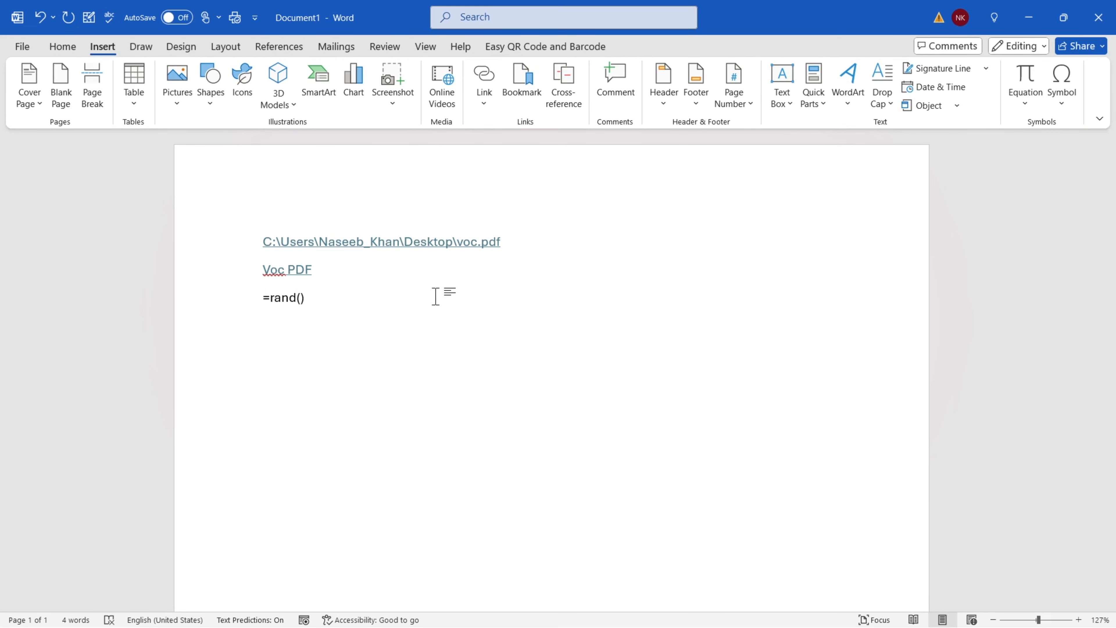
key(Return)
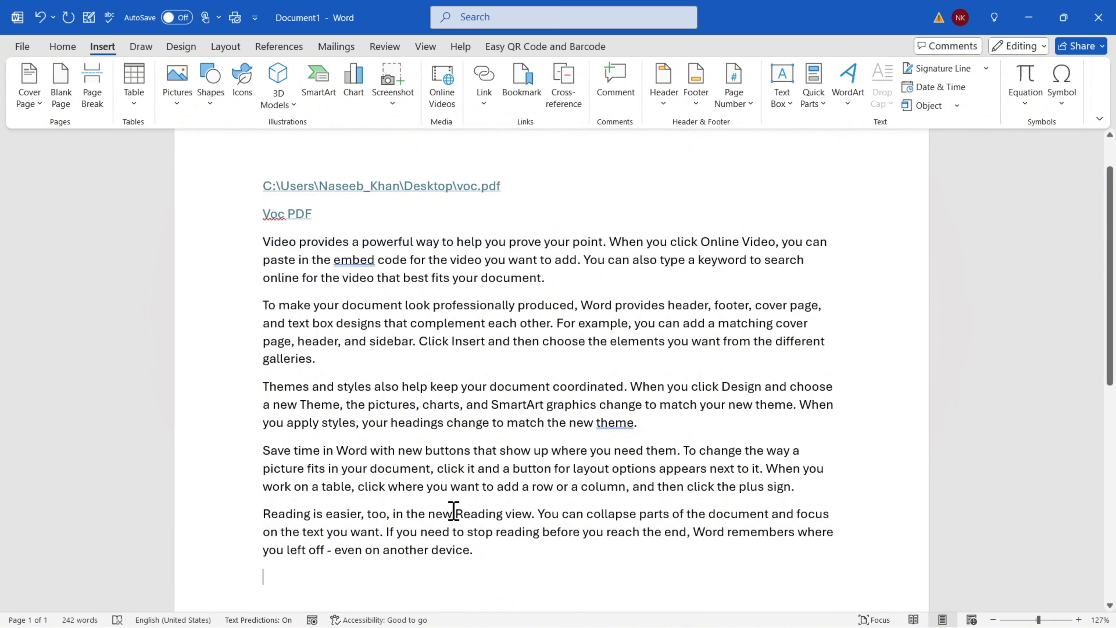
Copy the five sample paragraphs and paste a second copy below them
drag(263, 576, 254, 262)
key(ctrl+c)
scroll(314, 460, down, 3)
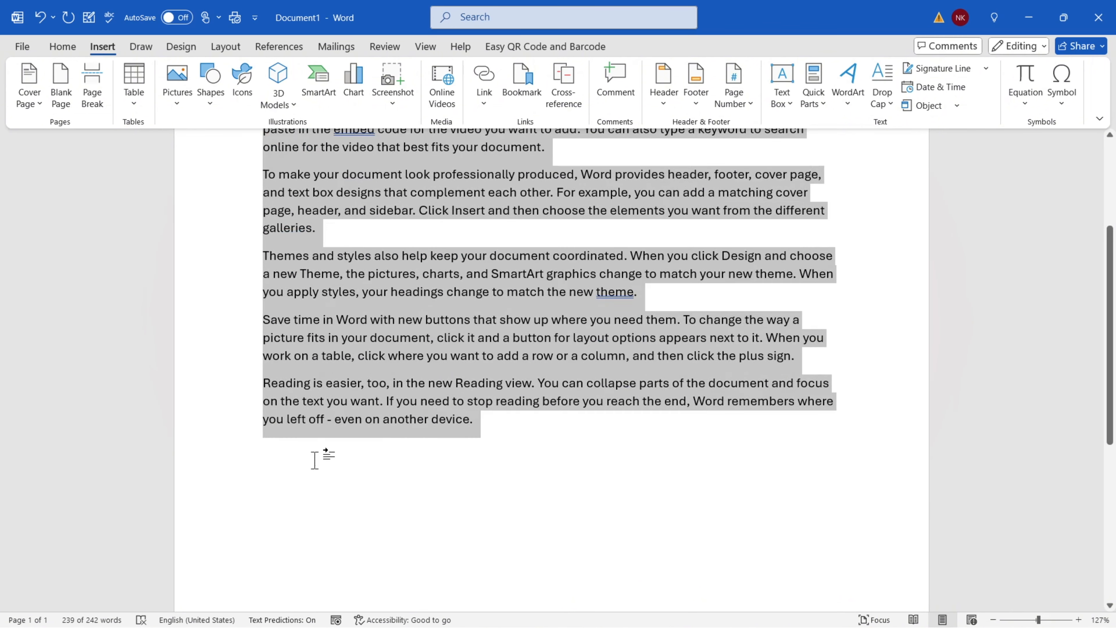
click(315, 460)
key(ctrl+v)
scroll(317, 454, down, 2)
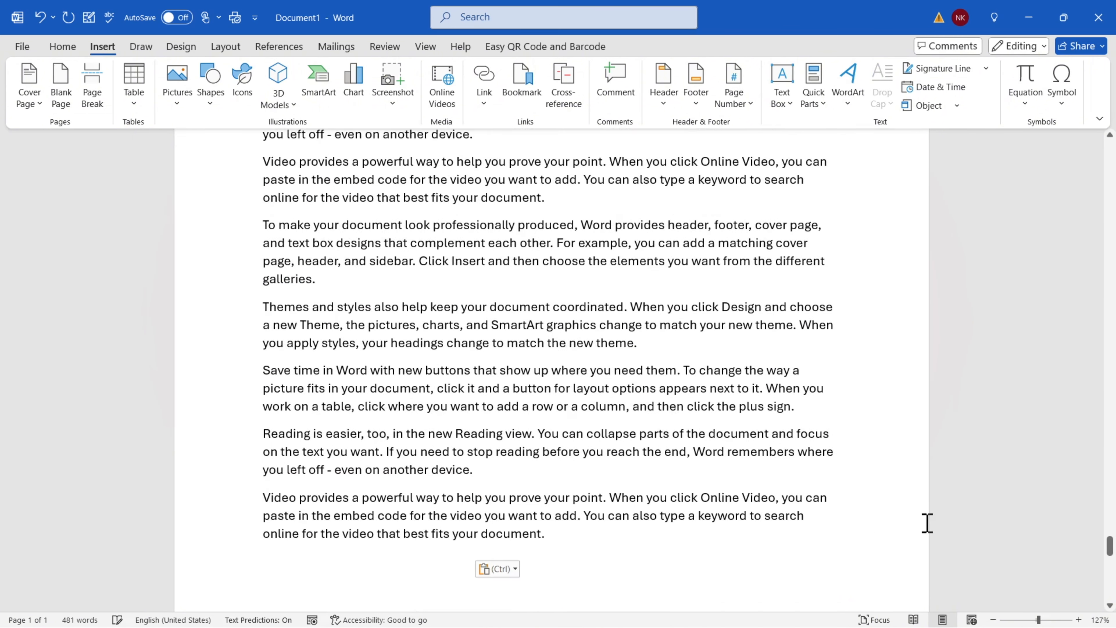
click(1111, 549)
Select the word 'document' at the end of the first paragraph
drag(1111, 549, 1111, 149)
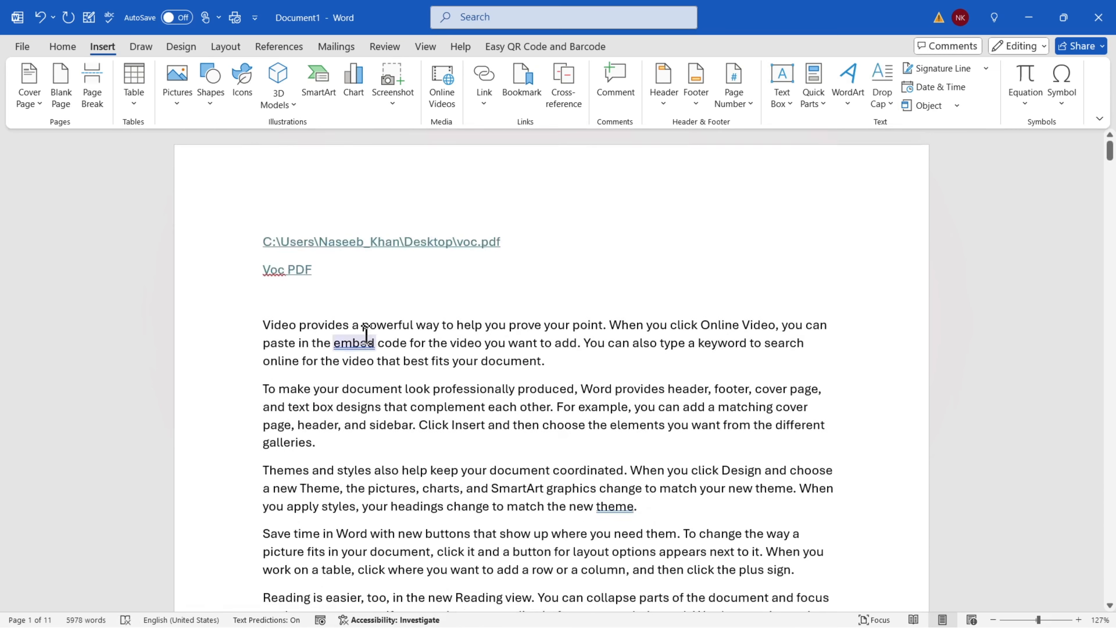
double_click(510, 362)
click(497, 363)
double_click(502, 362)
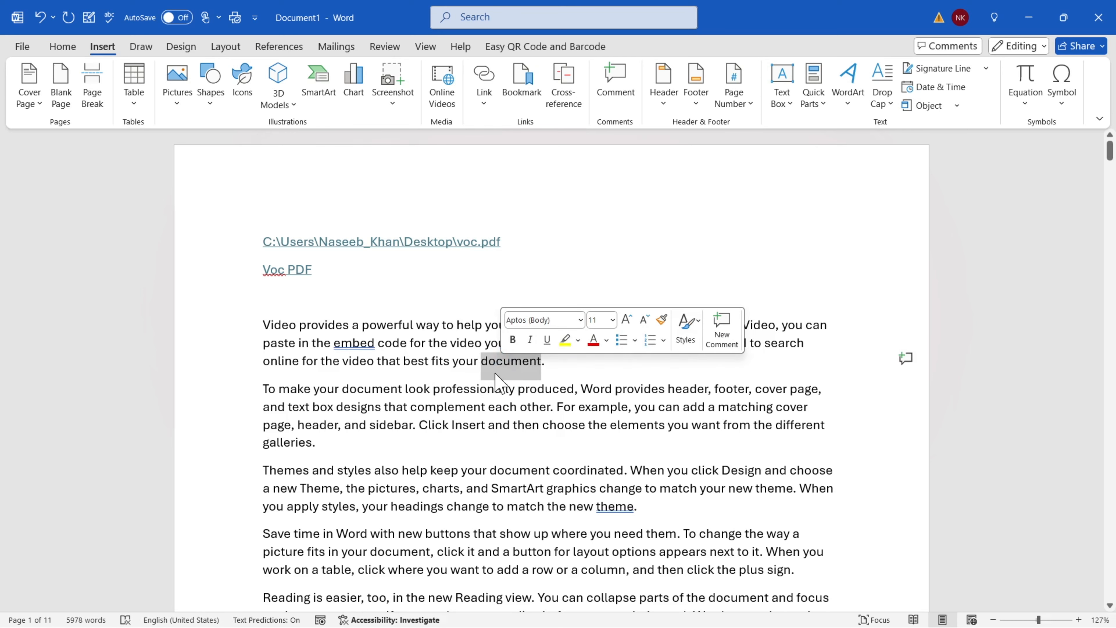
Hyperlink the selected word to voc.pdf in the Desktop folder
click(481, 104)
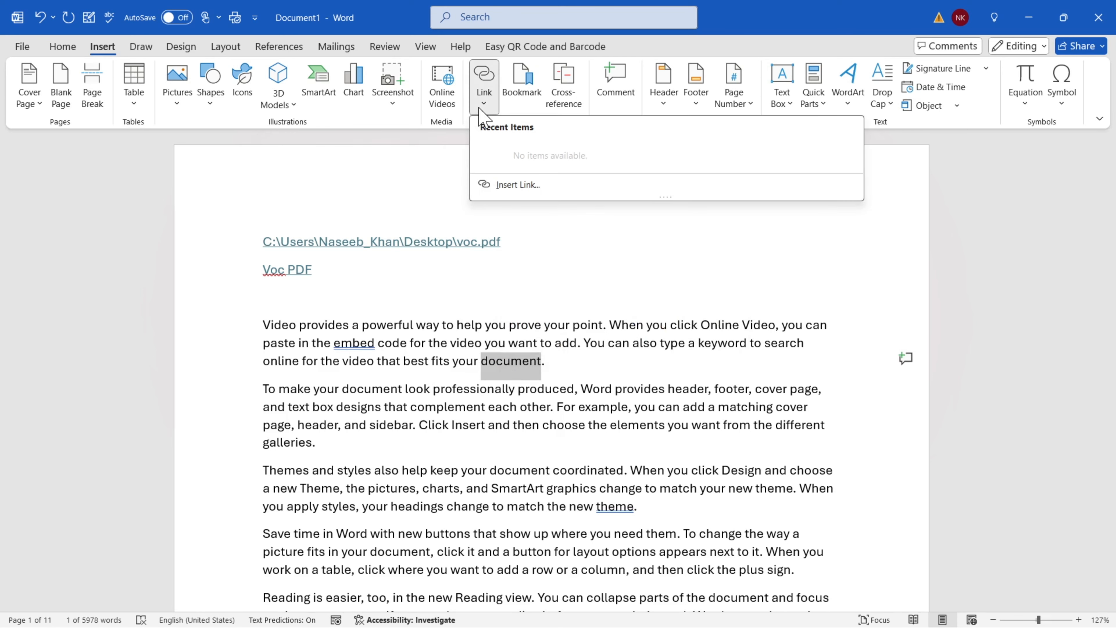
click(506, 186)
click(499, 225)
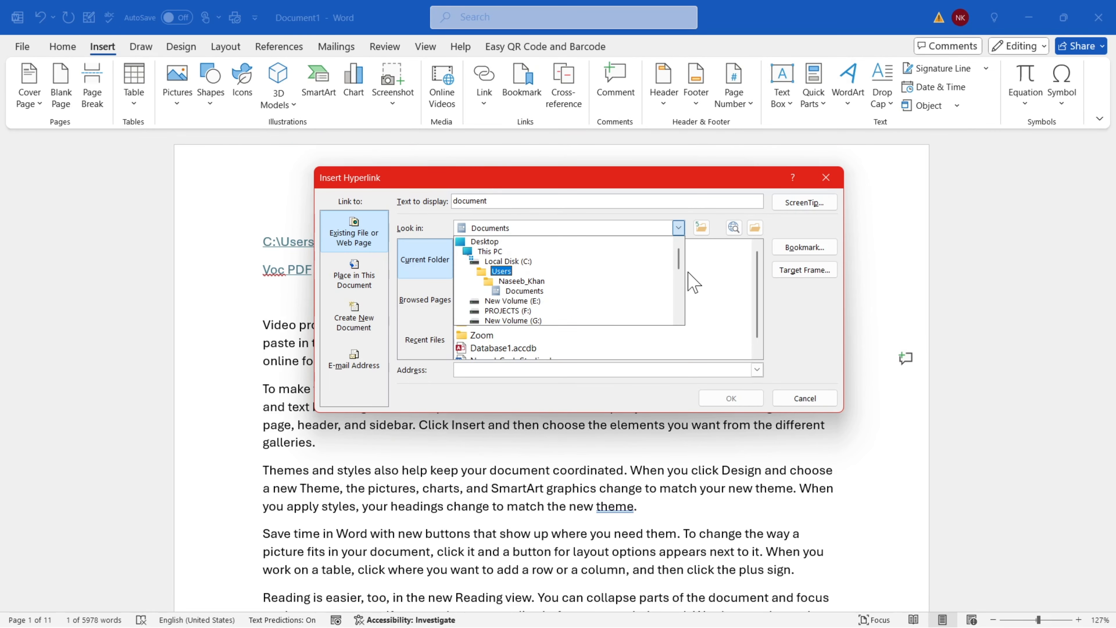
mouse_move(684, 260)
mouse_down()
mouse_move(683, 294)
mouse_move(680, 252)
mouse_up()
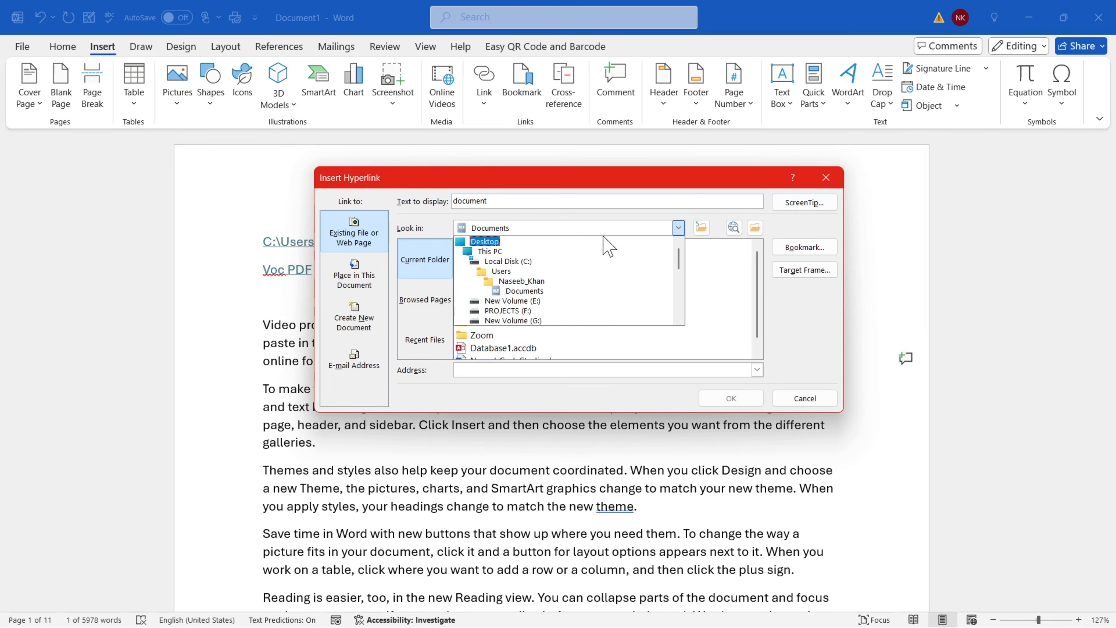
click(487, 242)
drag(761, 278, 766, 338)
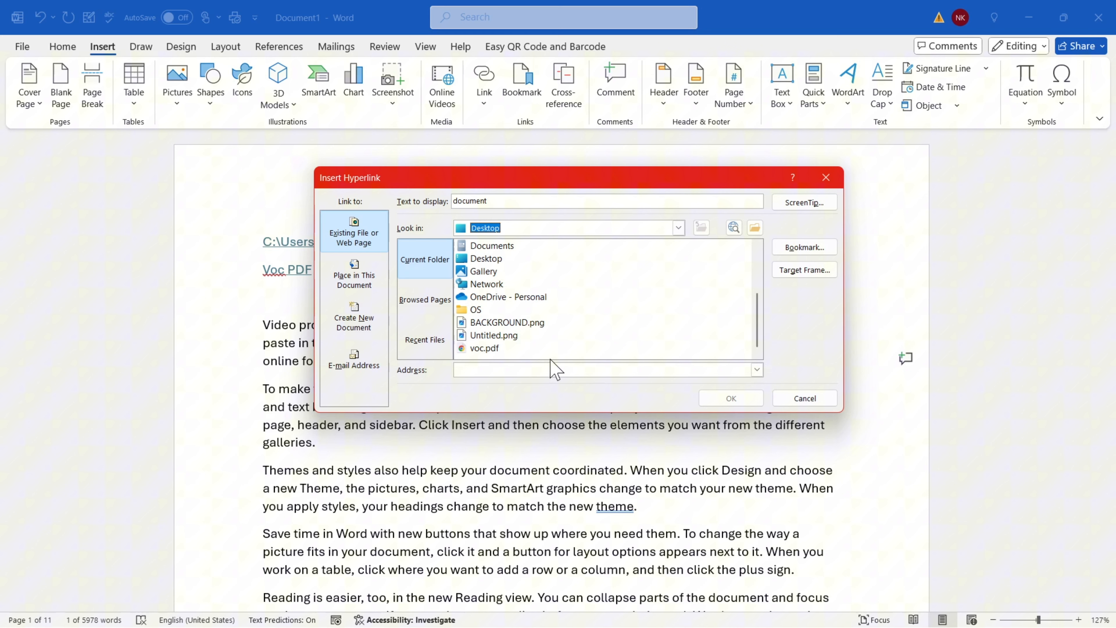
click(484, 348)
click(735, 400)
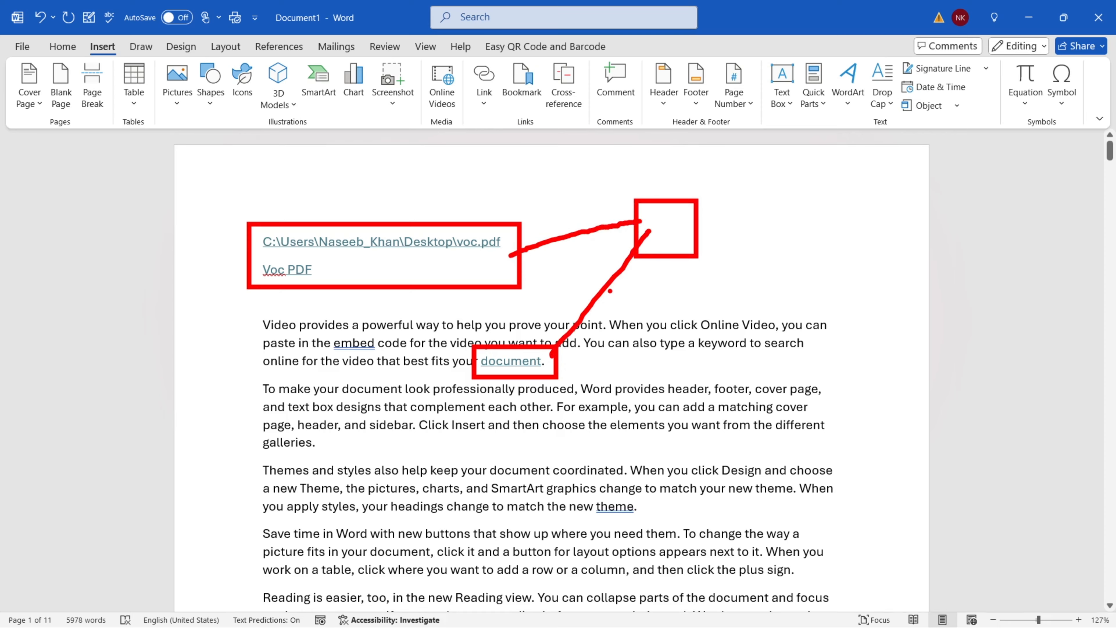
Follow the path, Voc PDF and 'document' links to open voc.pdf, then return to Word
ctrl+click(401, 241)
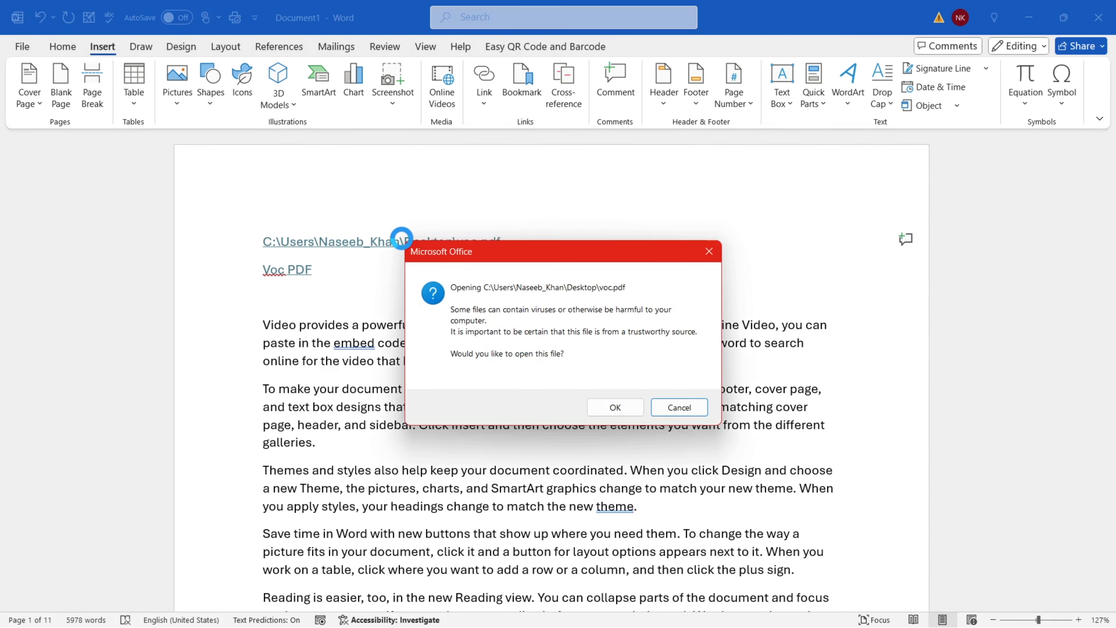
click(615, 408)
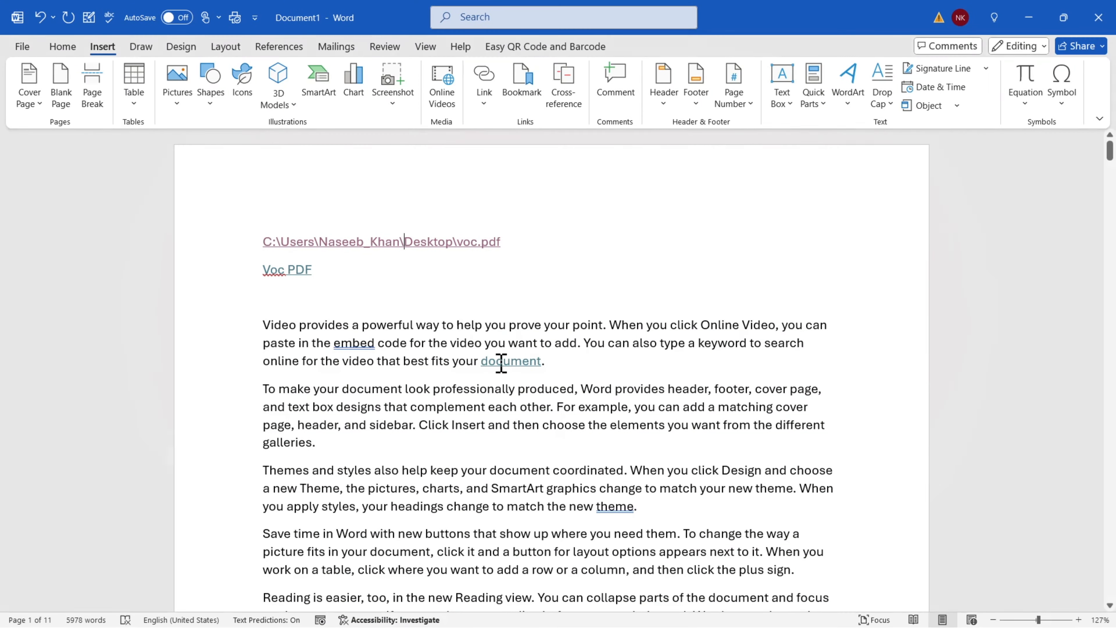
ctrl+click(287, 269)
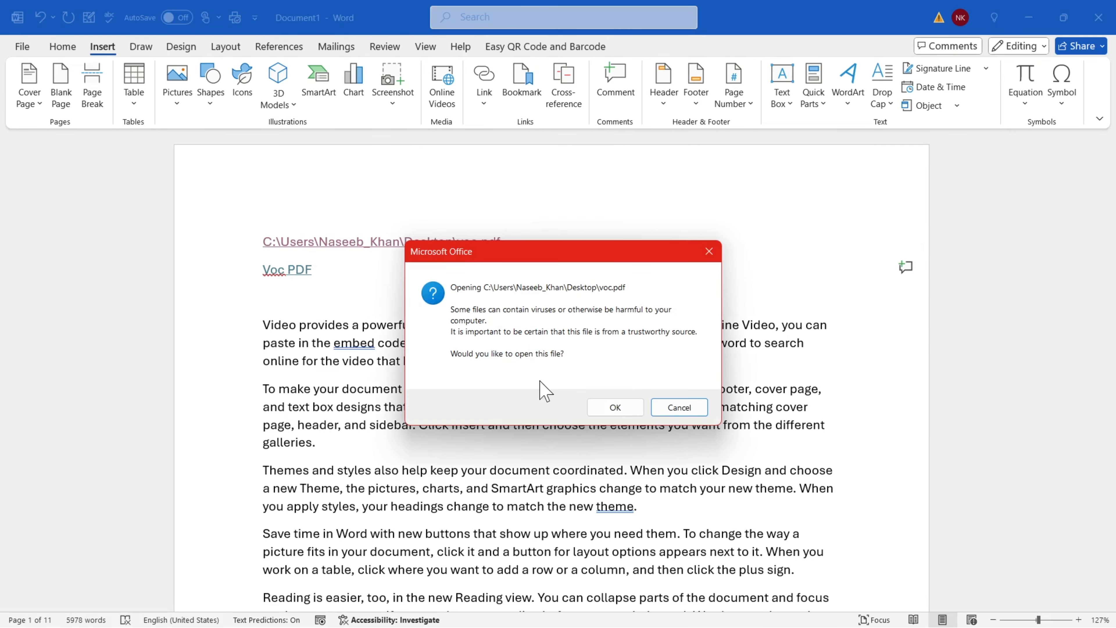
click(621, 406)
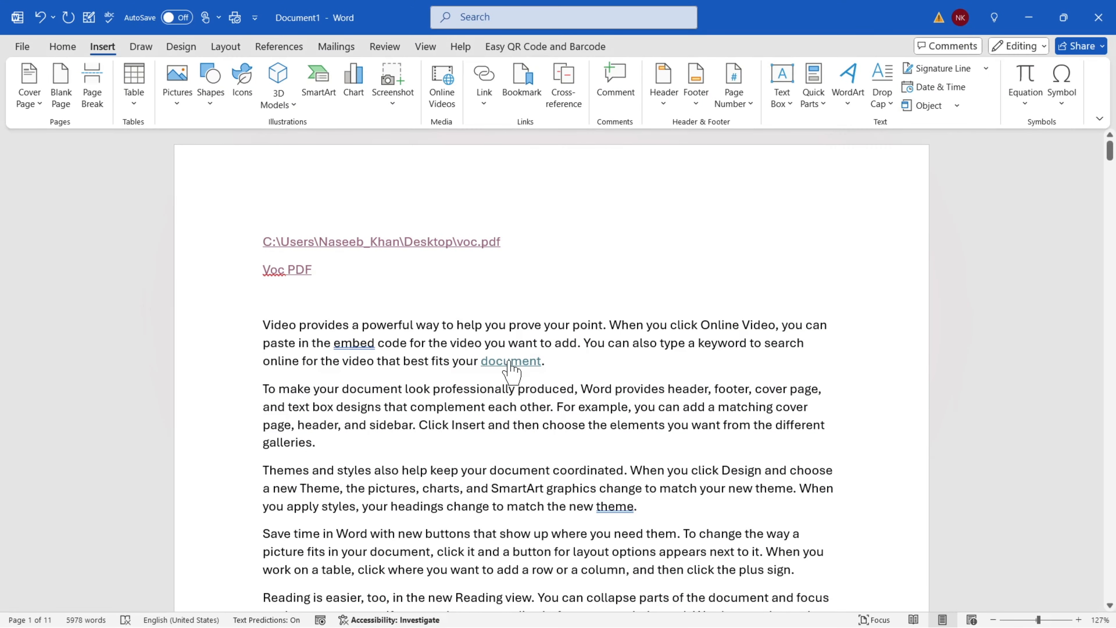
ctrl+click(504, 363)
click(598, 401)
key(alt+Tab)
Select passages of the document, finishing with the Voc PDF link text
drag(552, 367, 459, 363)
click(580, 361)
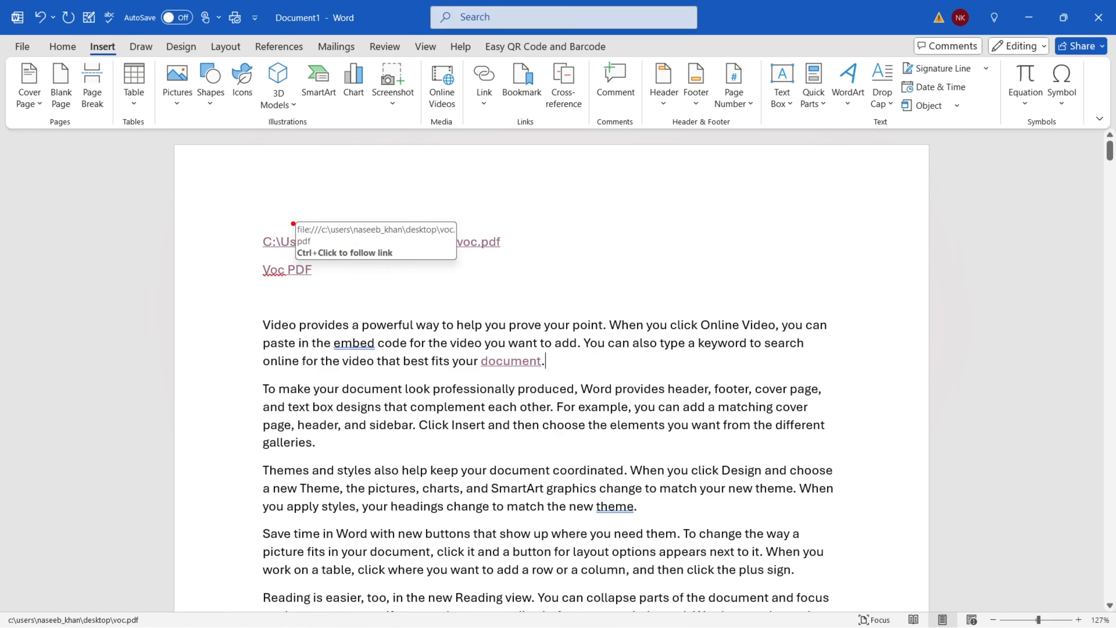
mouse_move(292, 219)
mouse_down()
mouse_move(306, 235)
mouse_move(454, 249)
mouse_up()
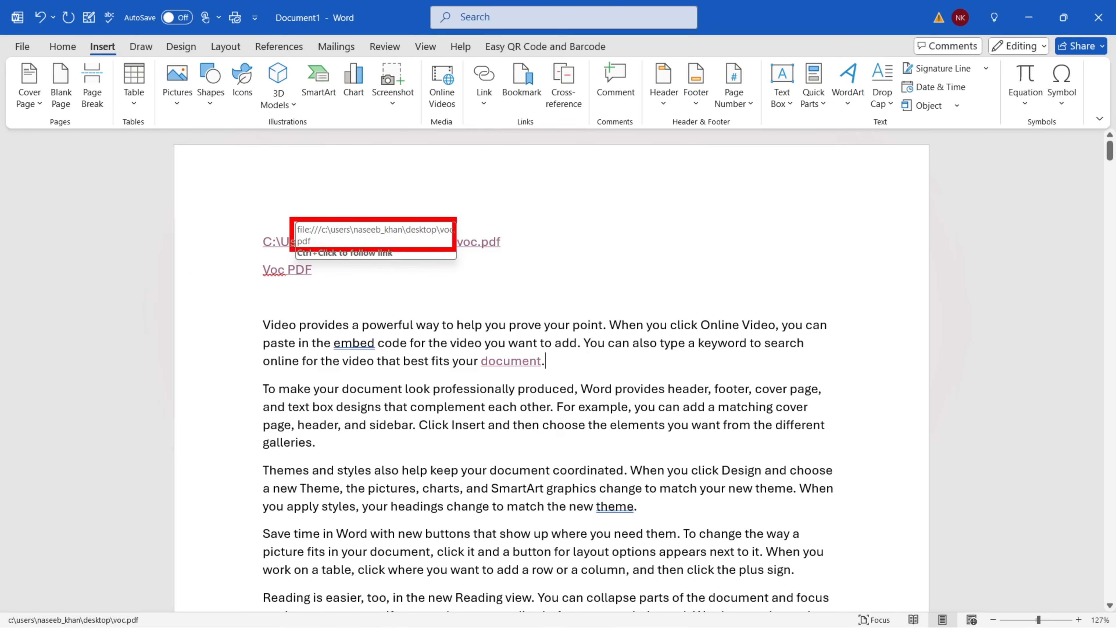
mouse_move(289, 240)
mouse_down()
mouse_move(354, 267)
mouse_move(402, 266)
mouse_up()
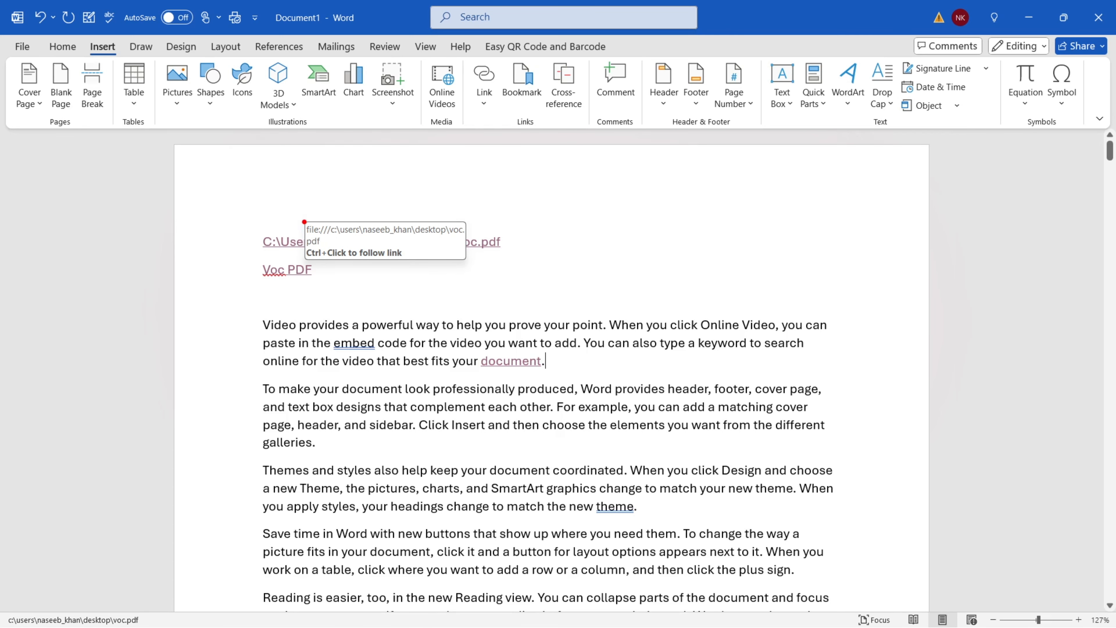
mouse_move(303, 218)
mouse_down()
mouse_move(398, 249)
mouse_move(467, 247)
mouse_up()
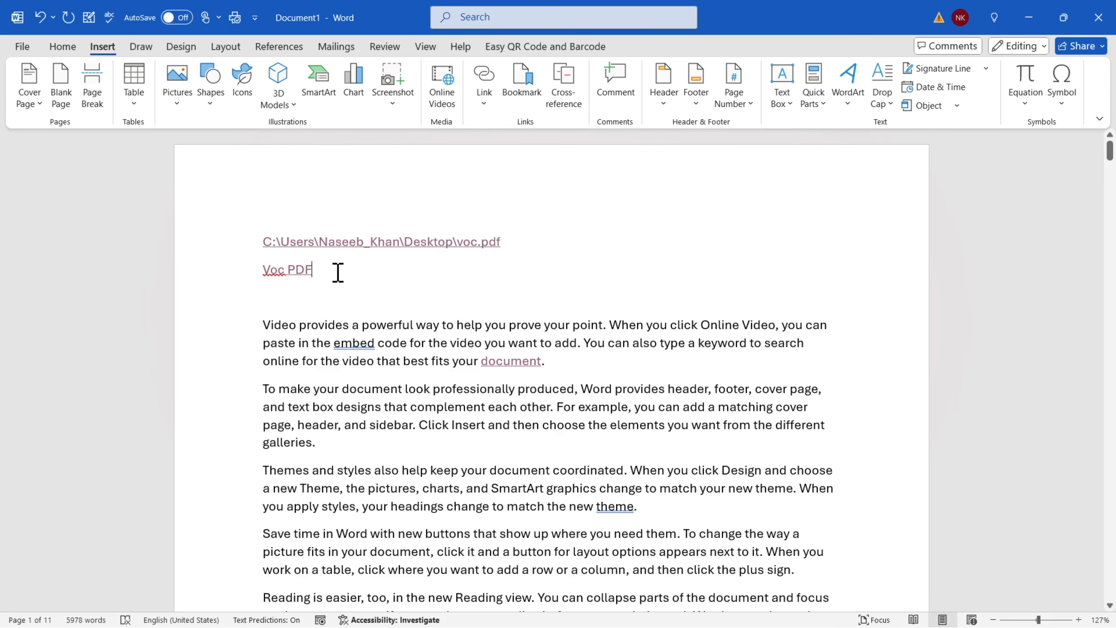
drag(338, 272, 249, 275)
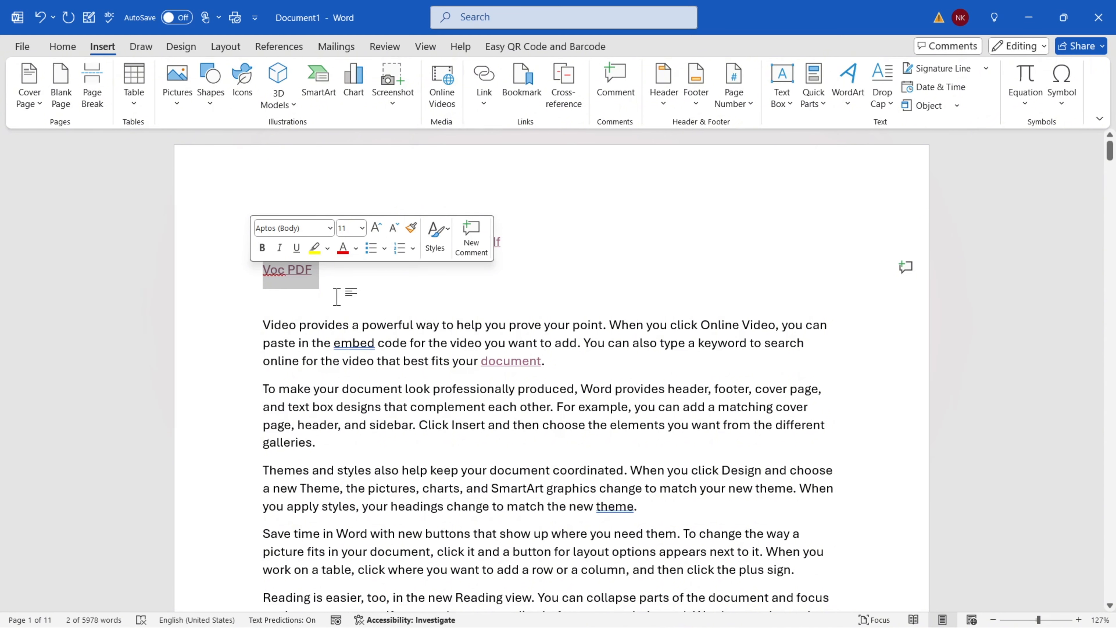
Edit the Voc PDF link to give it the ScreenTip 'VOC PDF'
click(484, 104)
click(492, 185)
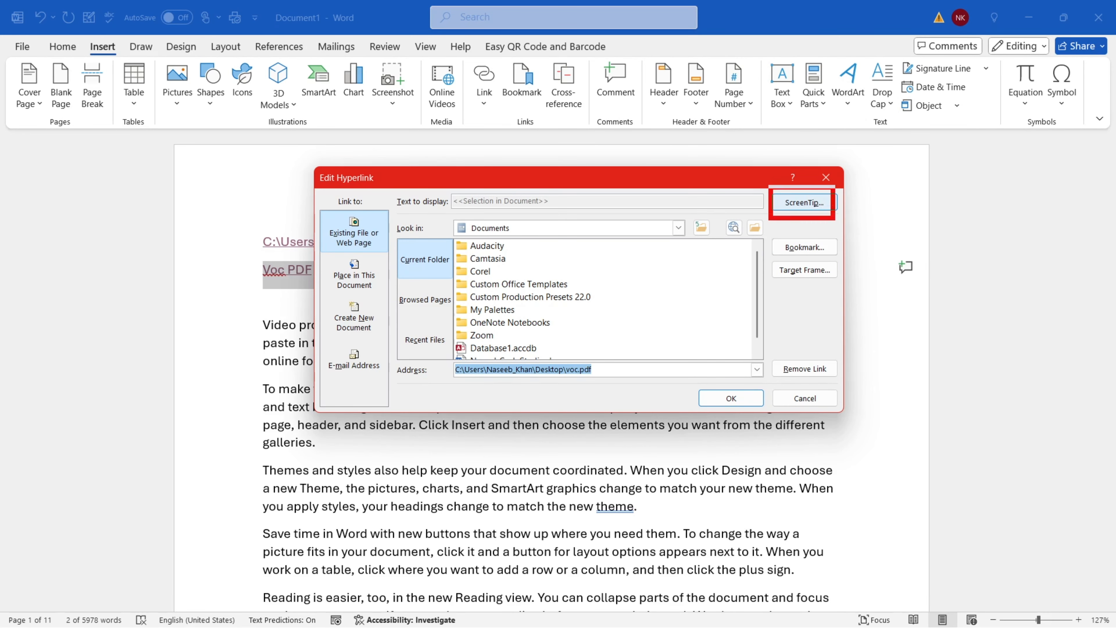
click(817, 205)
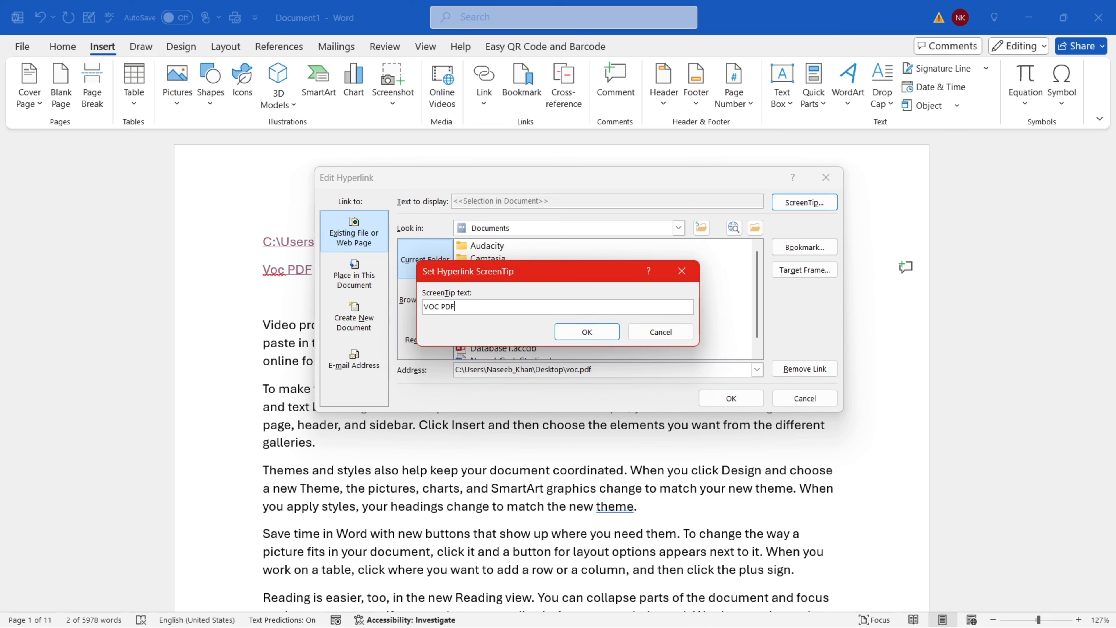
click(584, 333)
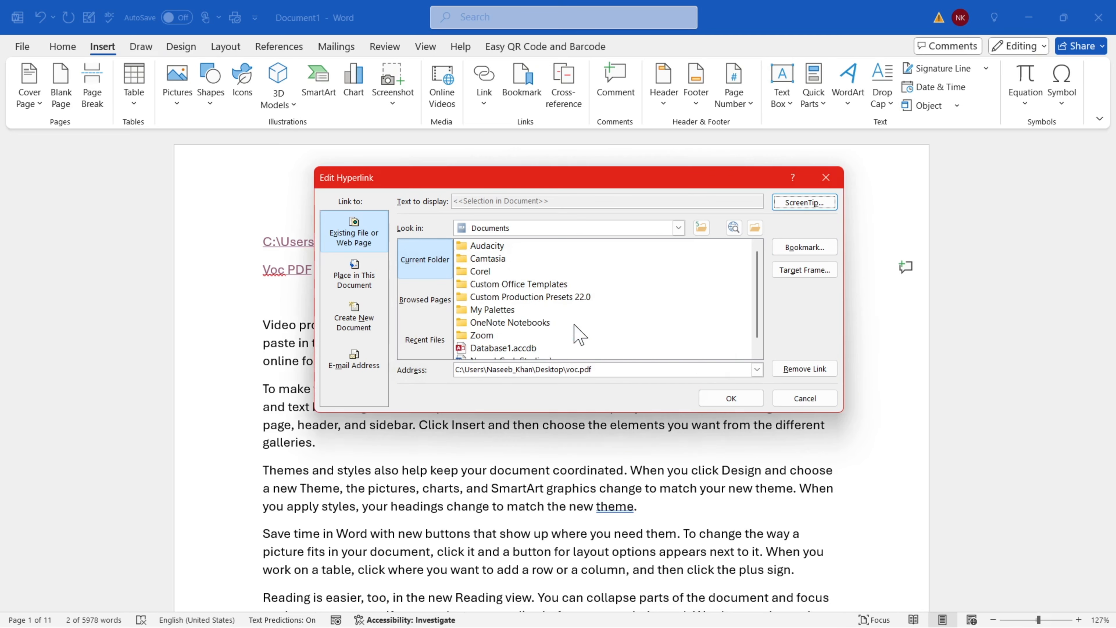
click(731, 399)
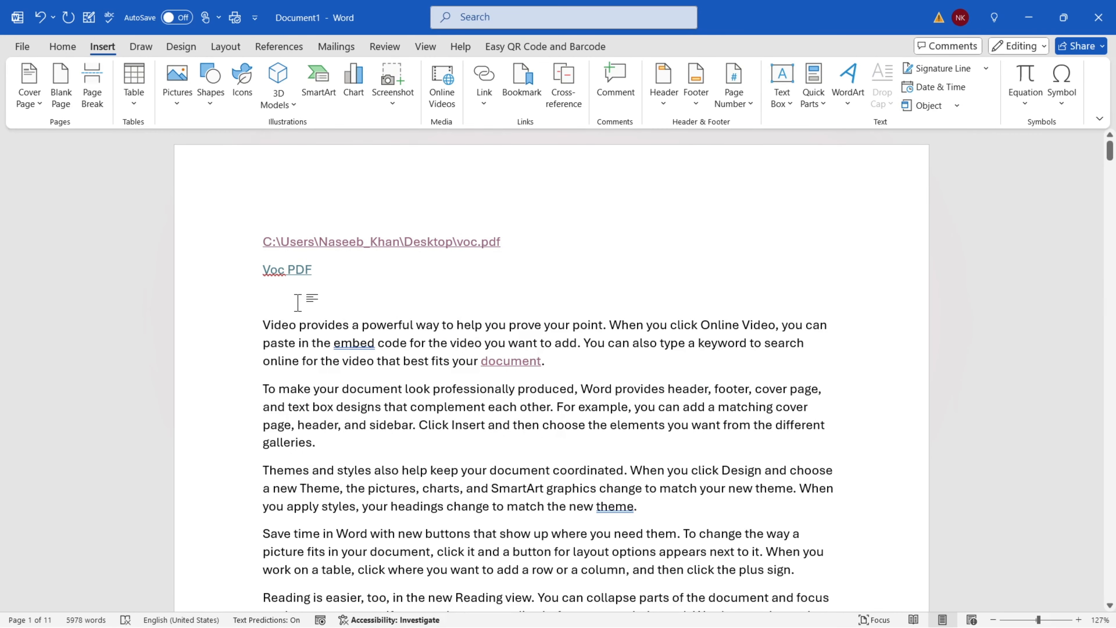
mouse_move(286, 264)
ctrl+click(352, 244)
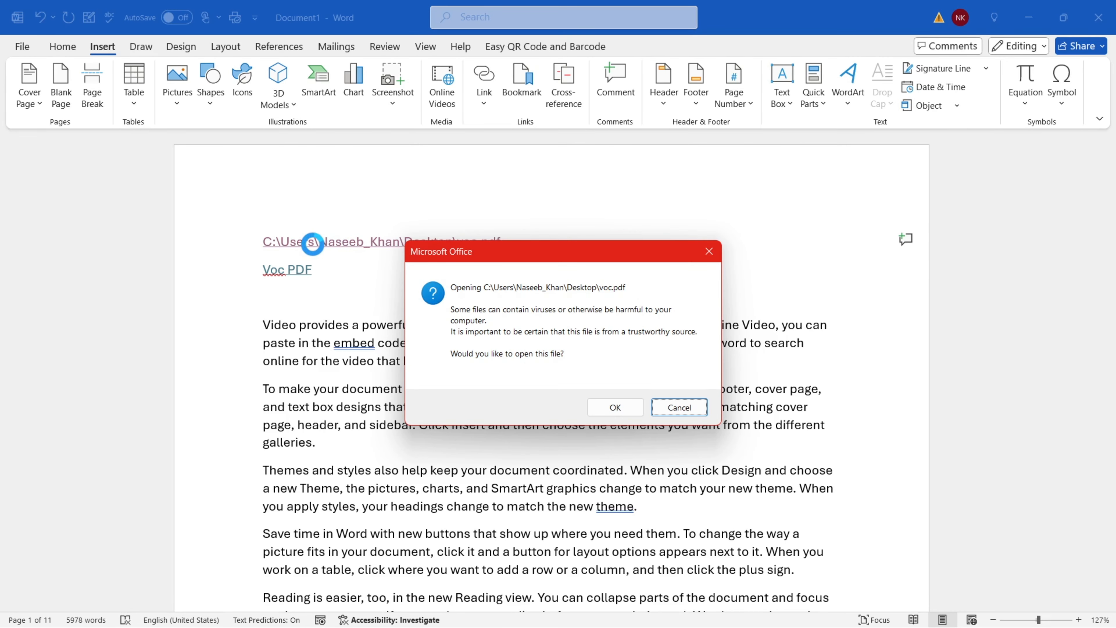
click(616, 408)
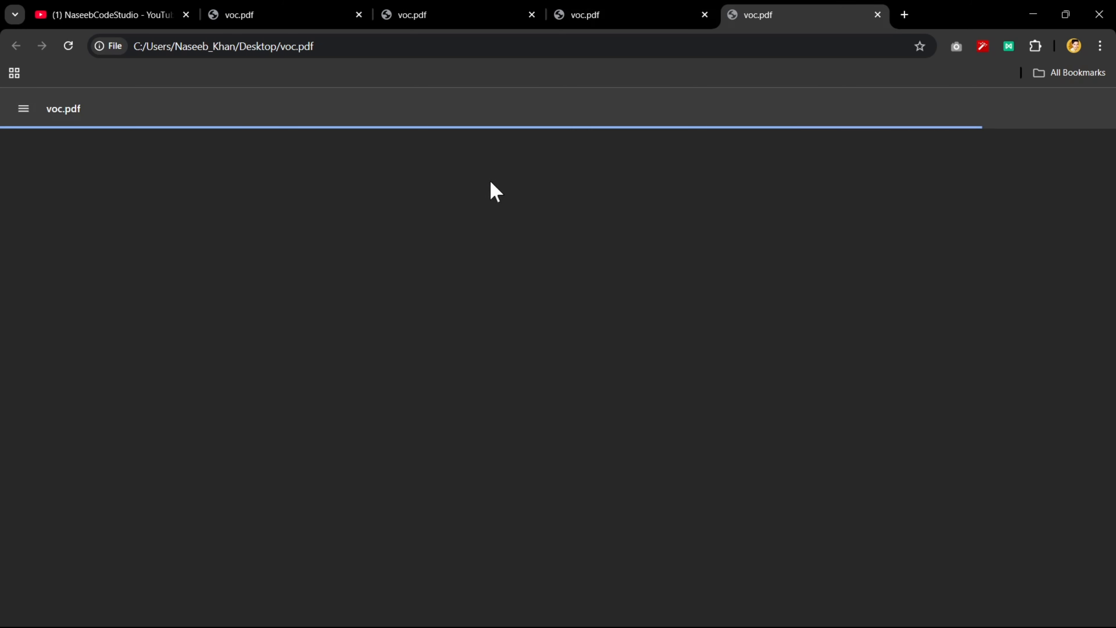
click(358, 14)
click(358, 14)
click(358, 15)
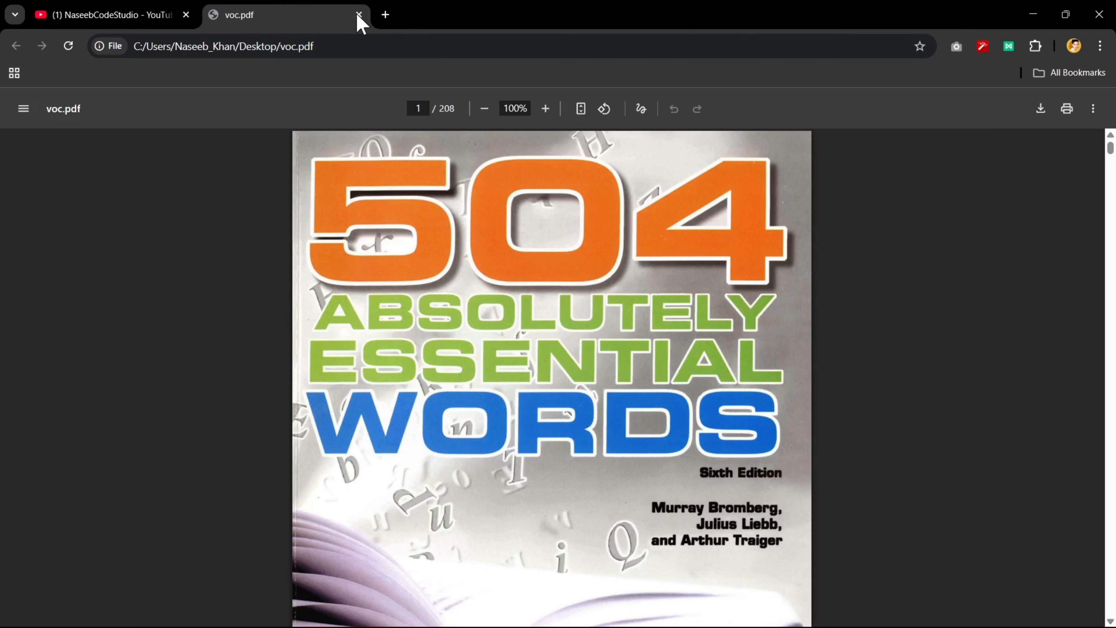
click(358, 14)
key(alt+Tab)
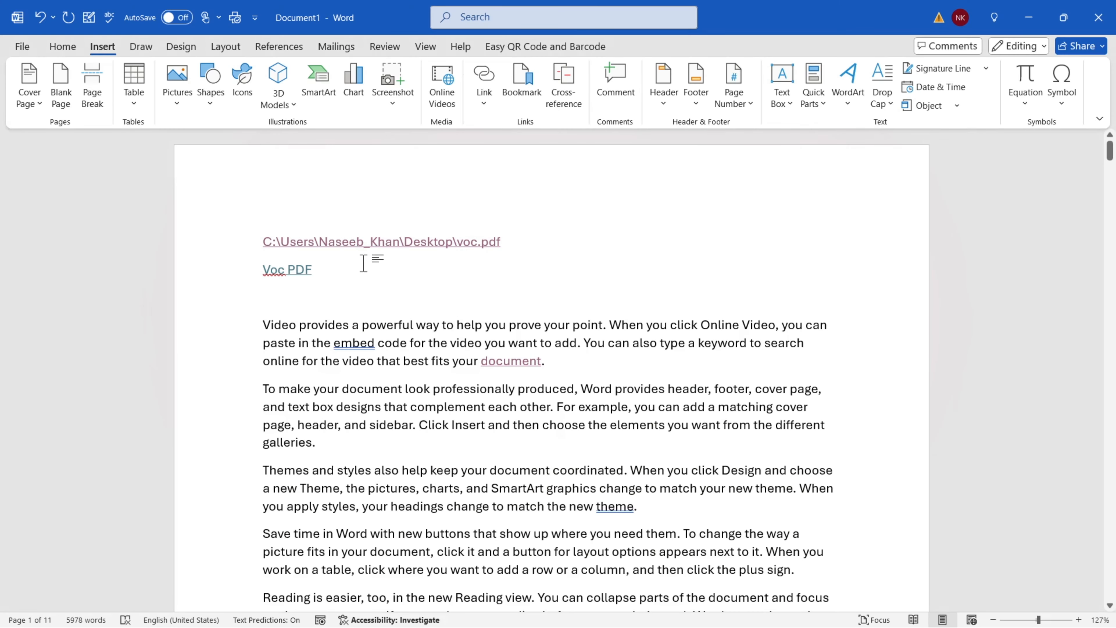
Start a new link and use Browse the Web to show the YouTube channel's Videos page
click(484, 104)
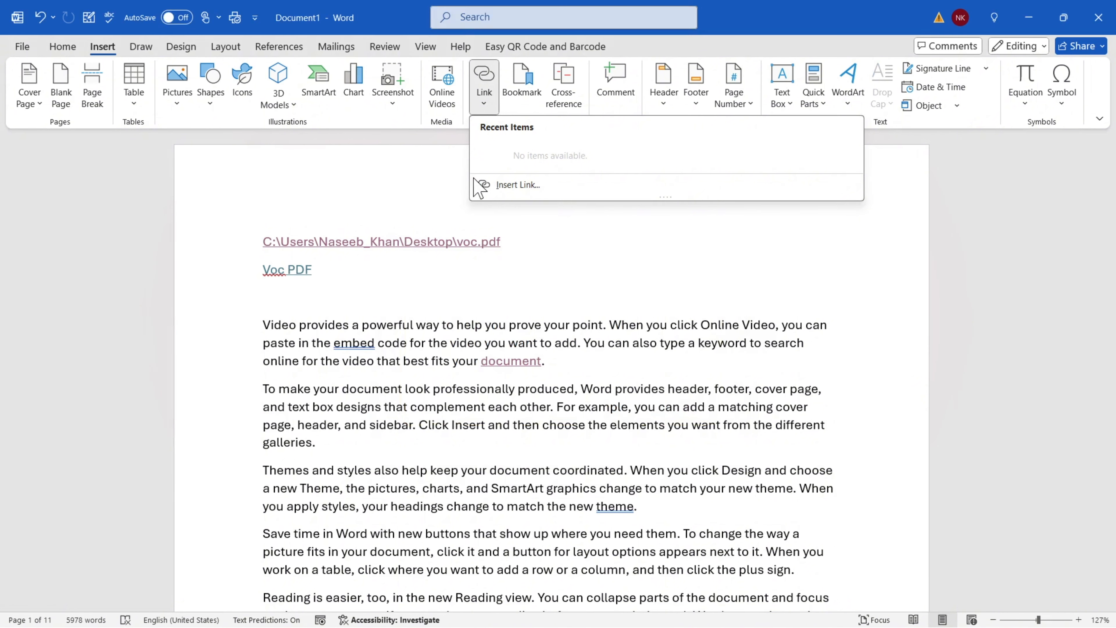
click(528, 193)
click(734, 227)
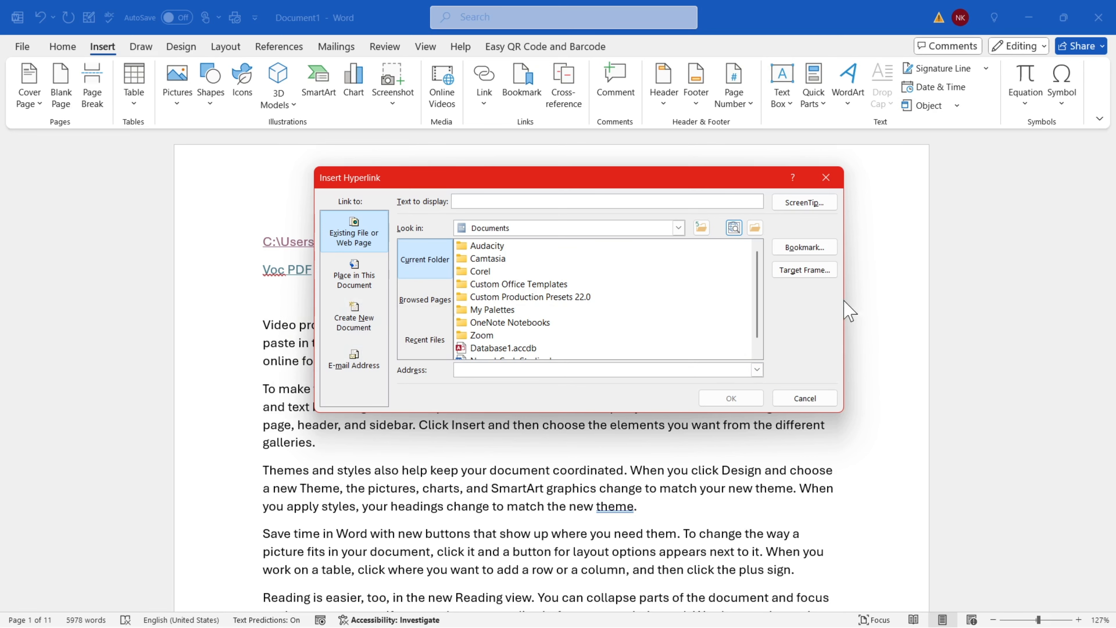
click(737, 232)
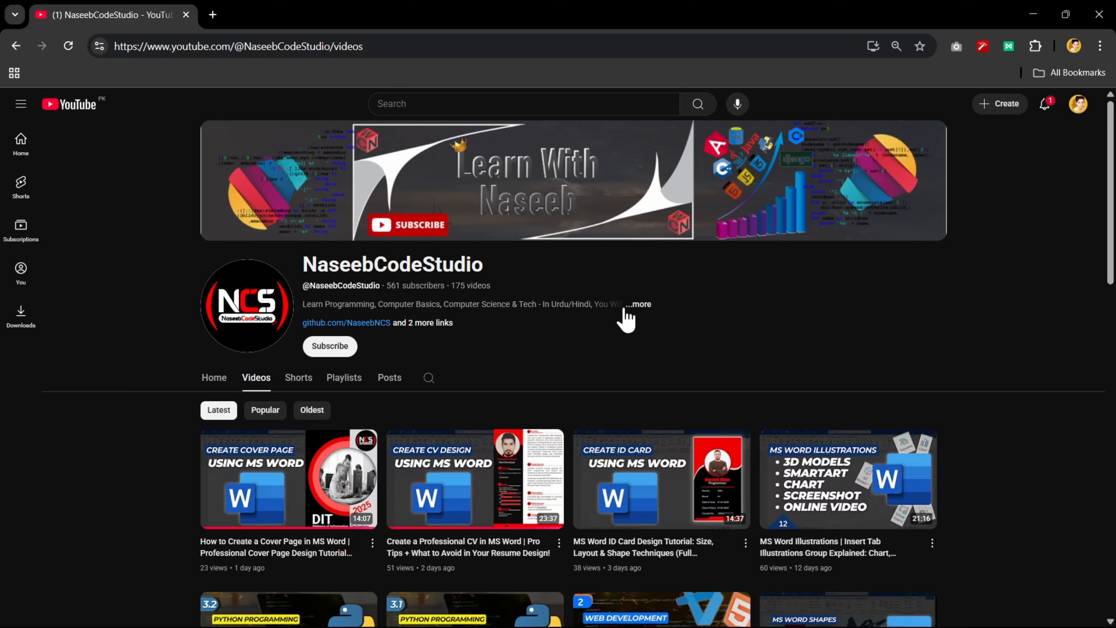
Copy the Videos page URL from Chrome's address bar and switch back to Word
click(377, 48)
key(ctrl+c)
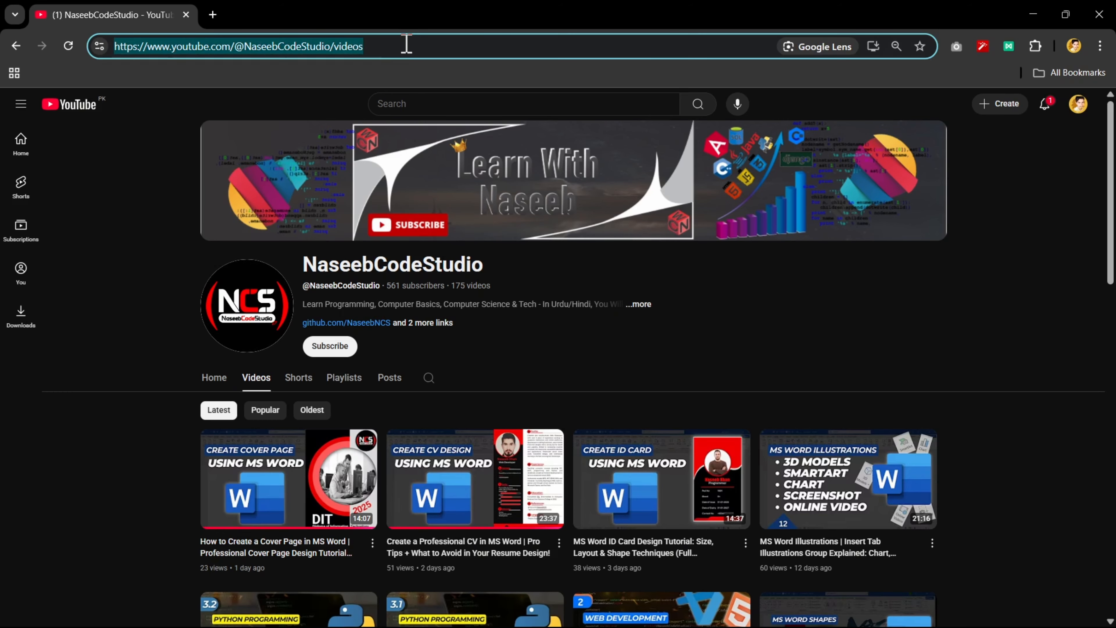
click(365, 46)
drag(398, 47, 121, 47)
key(alt+Tab)
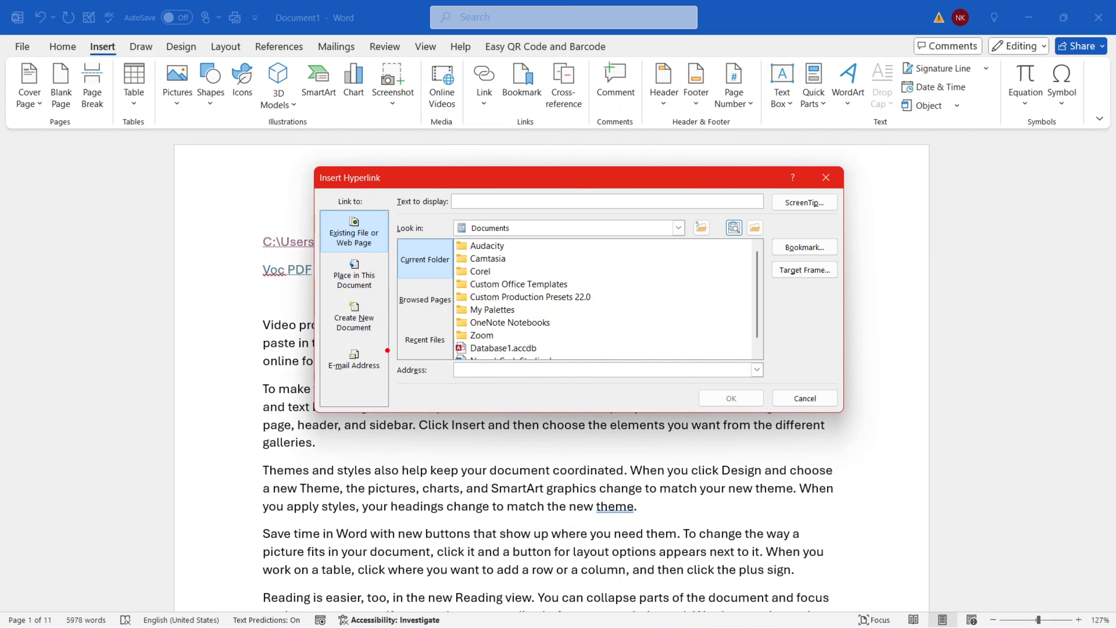
Paste the YouTube URL as the address and set display text to the channel name plus 'YoutubeChannel'
click(478, 369)
key(ctrl+v)
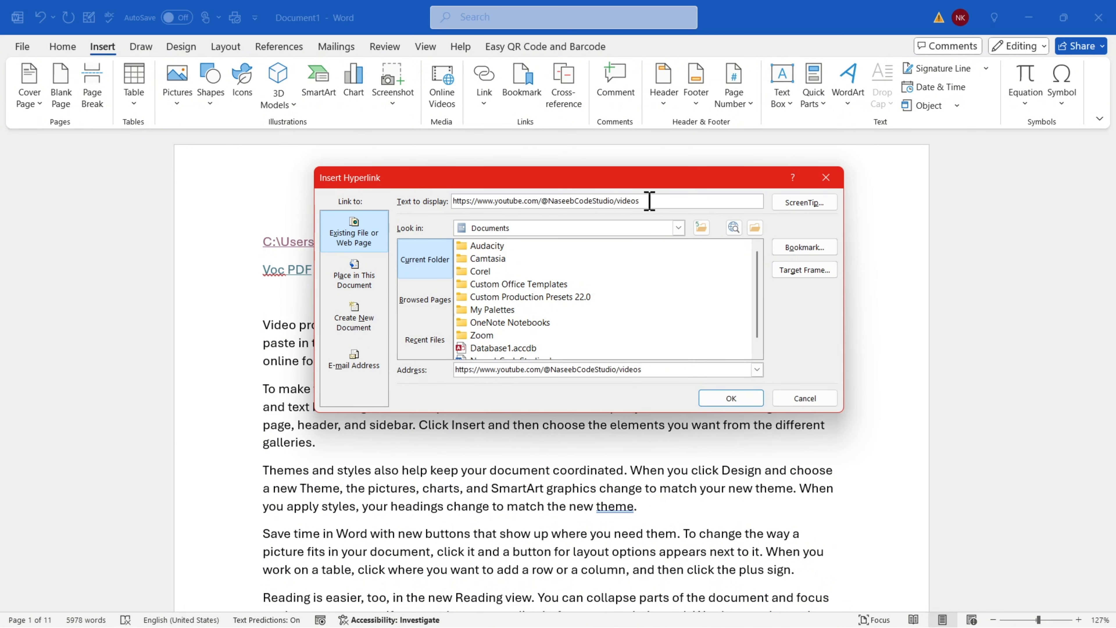
drag(646, 200, 415, 201)
text(NaseebCodeStudio)
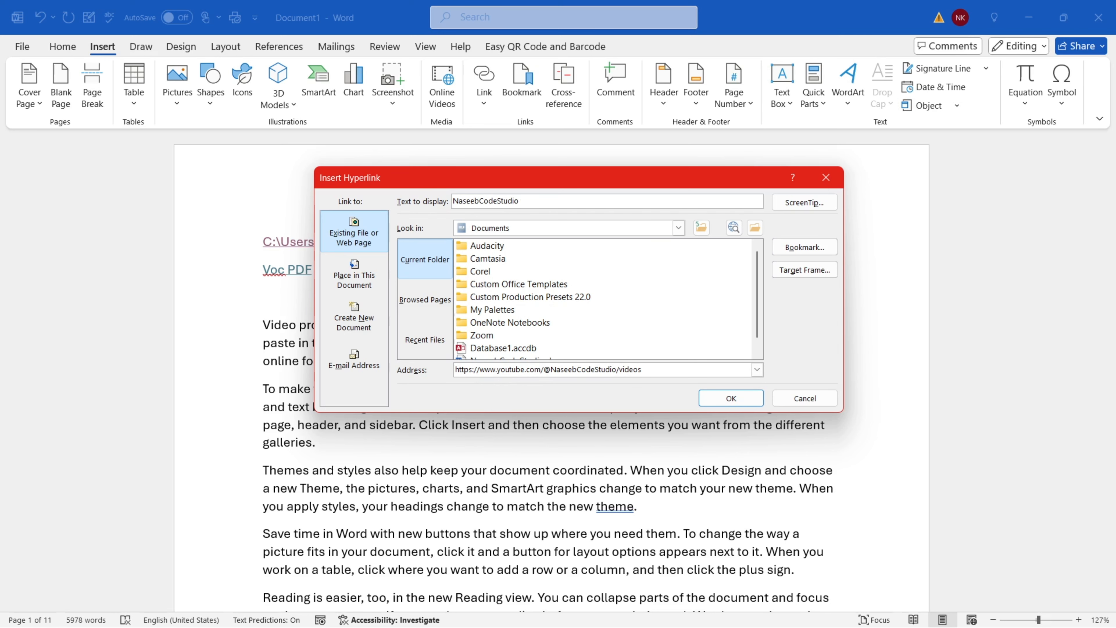
text( YoutubeChannel)
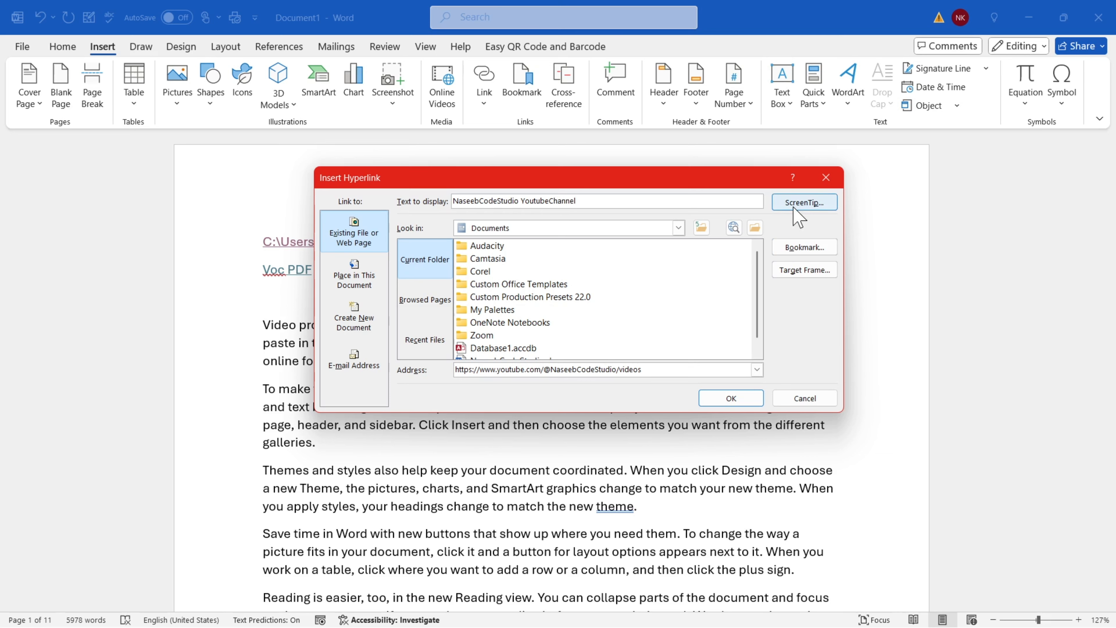
Add the ScreenTip 'vist for more ms word videos' and insert the link
click(795, 206)
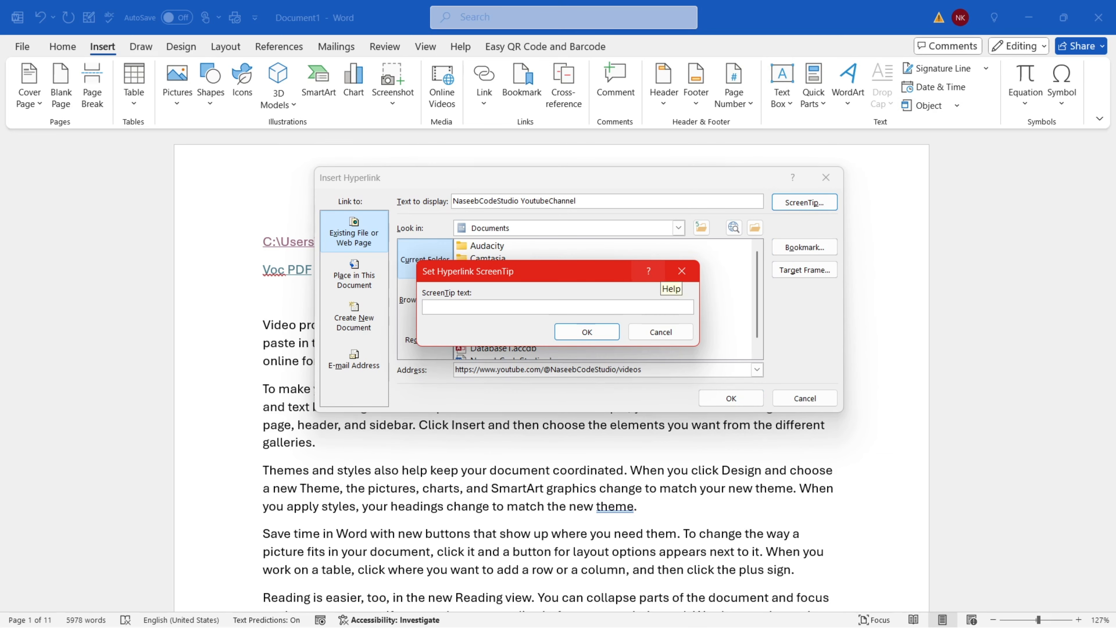
text(vist for more ms word videos)
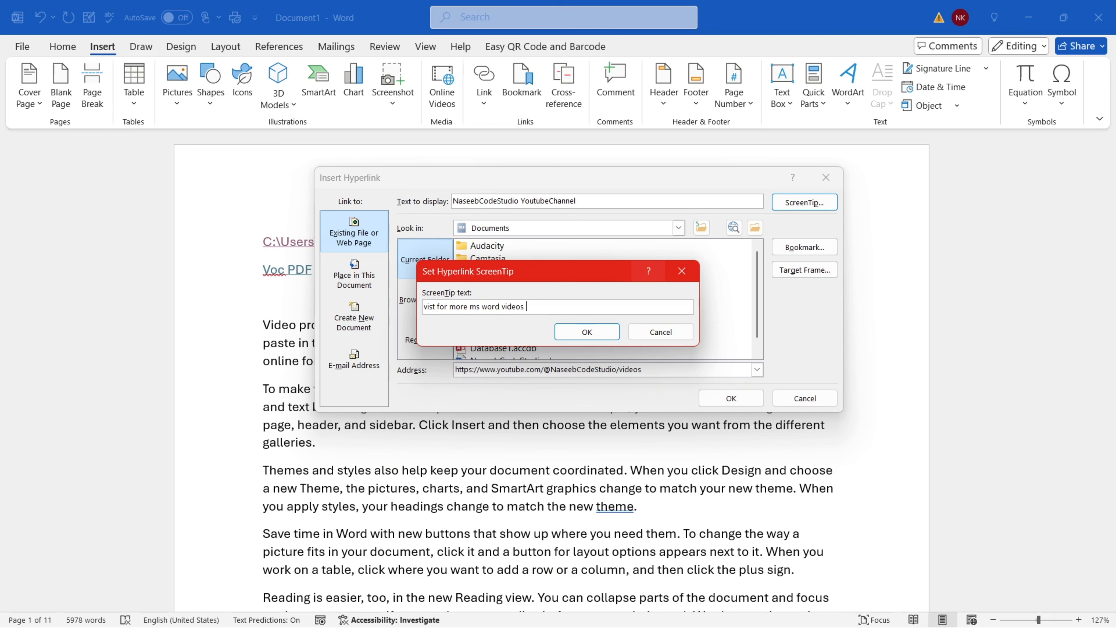
click(575, 333)
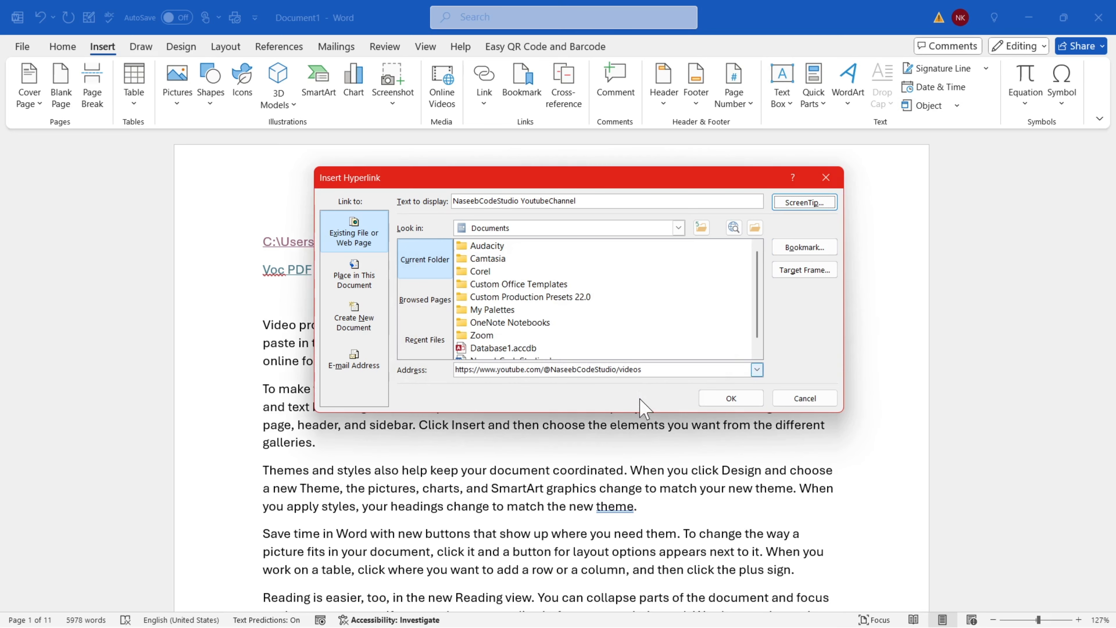
click(729, 398)
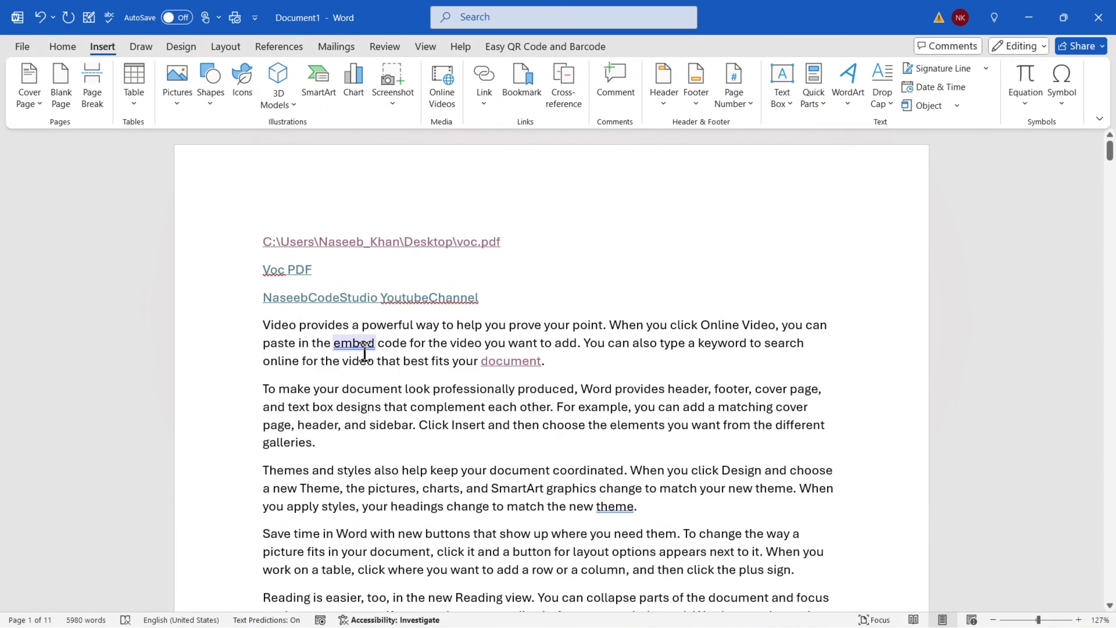
mouse_move(371, 297)
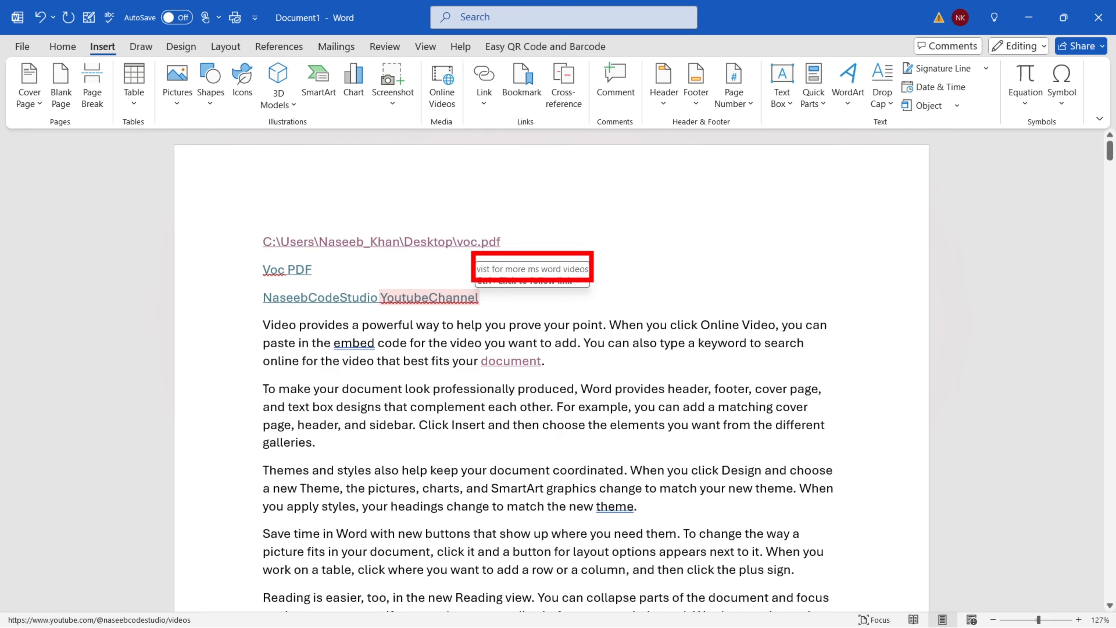
ctrl+click(364, 301)
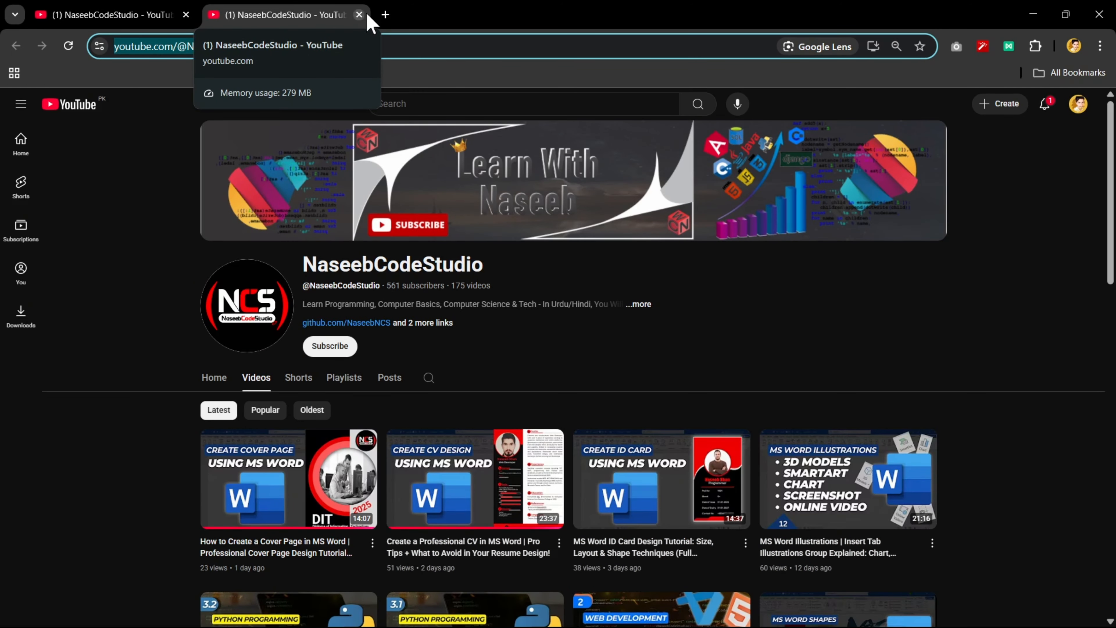
key(alt+Tab)
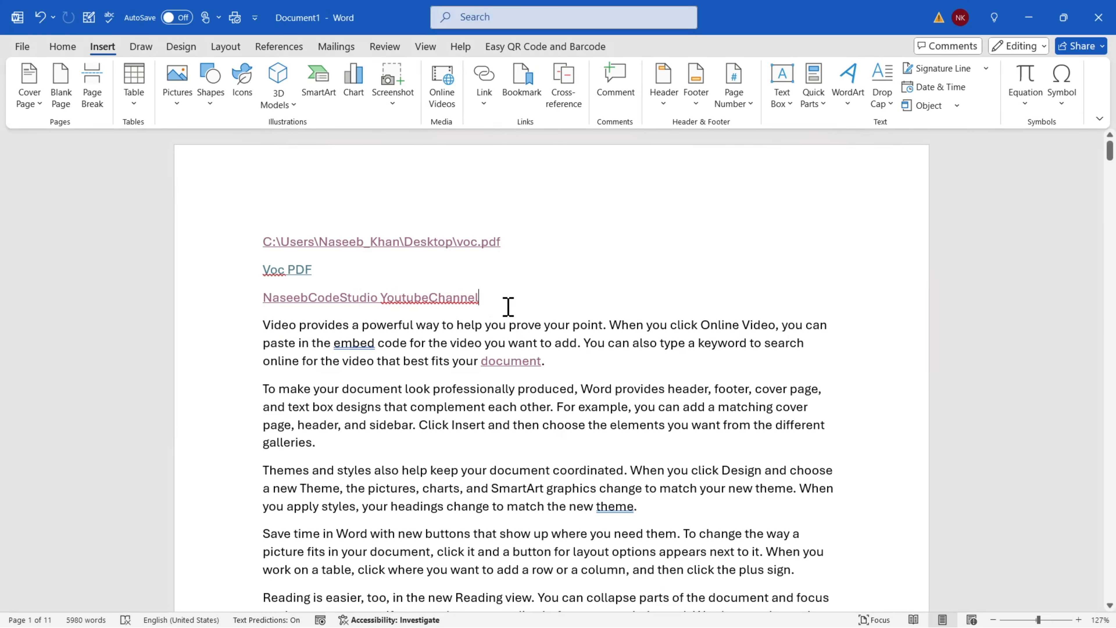
Insert the recently used YouTube videos address as a bare link right after YoutubeChannel
click(484, 103)
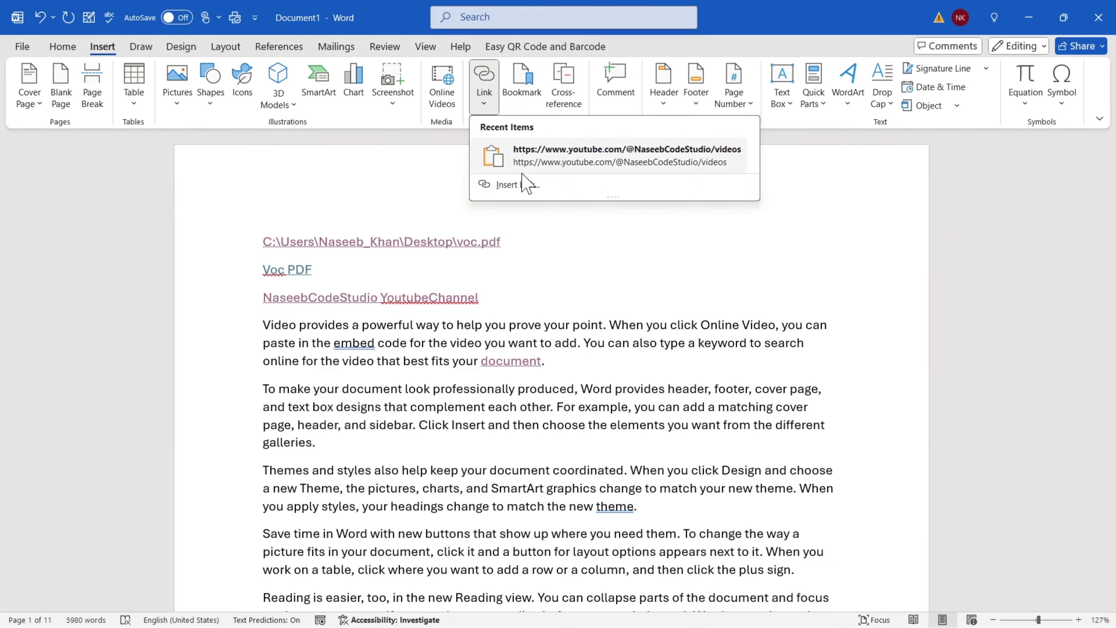
click(517, 184)
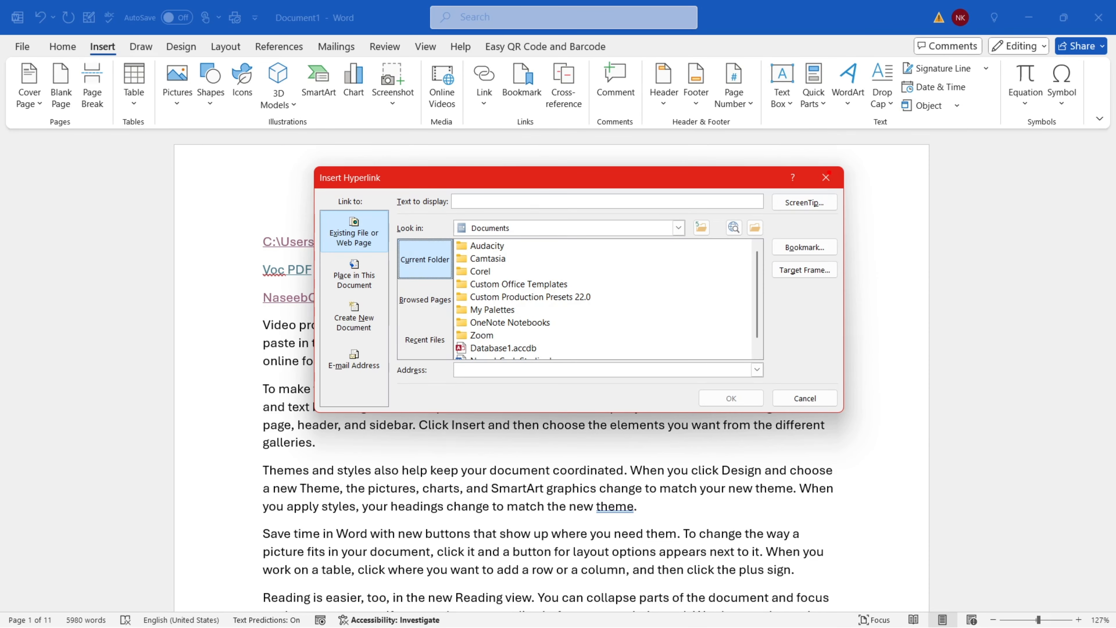
click(826, 177)
click(482, 99)
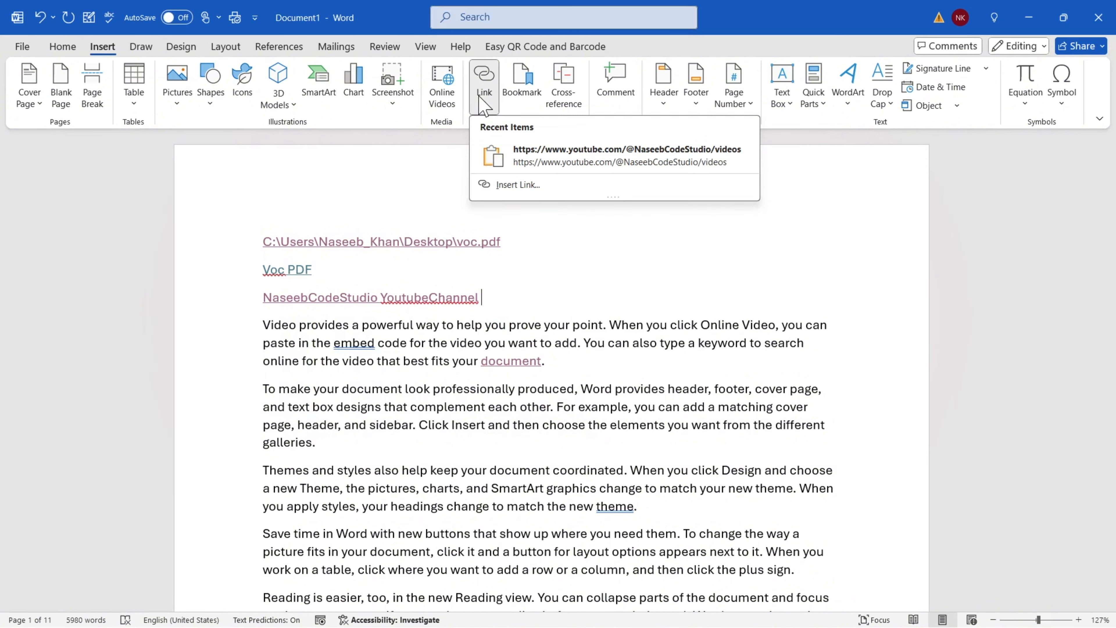
click(481, 110)
click(482, 110)
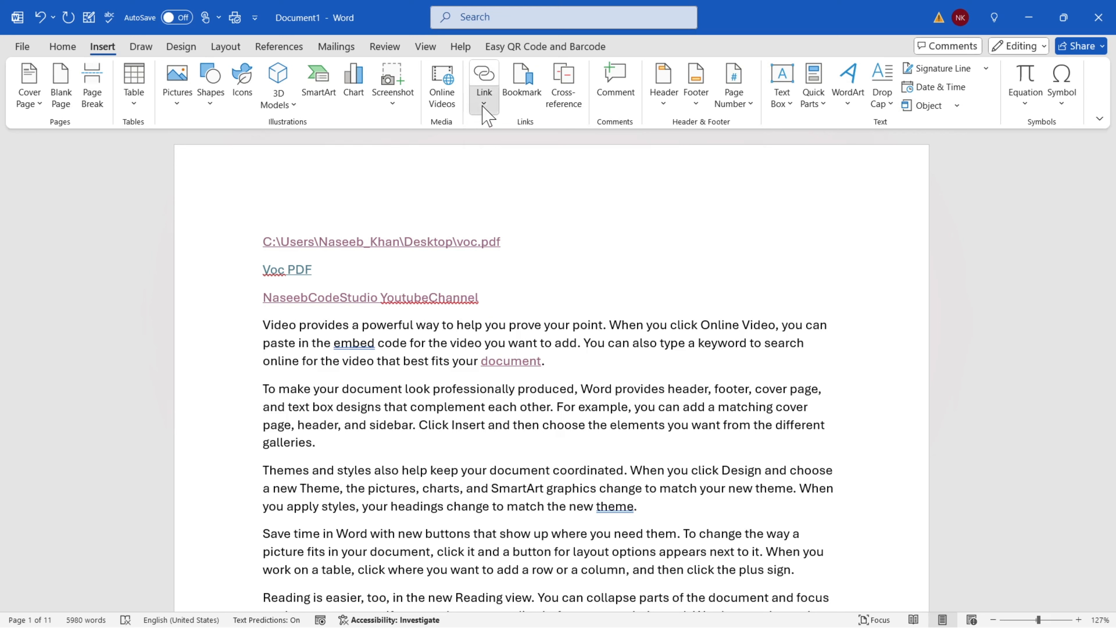
click(484, 99)
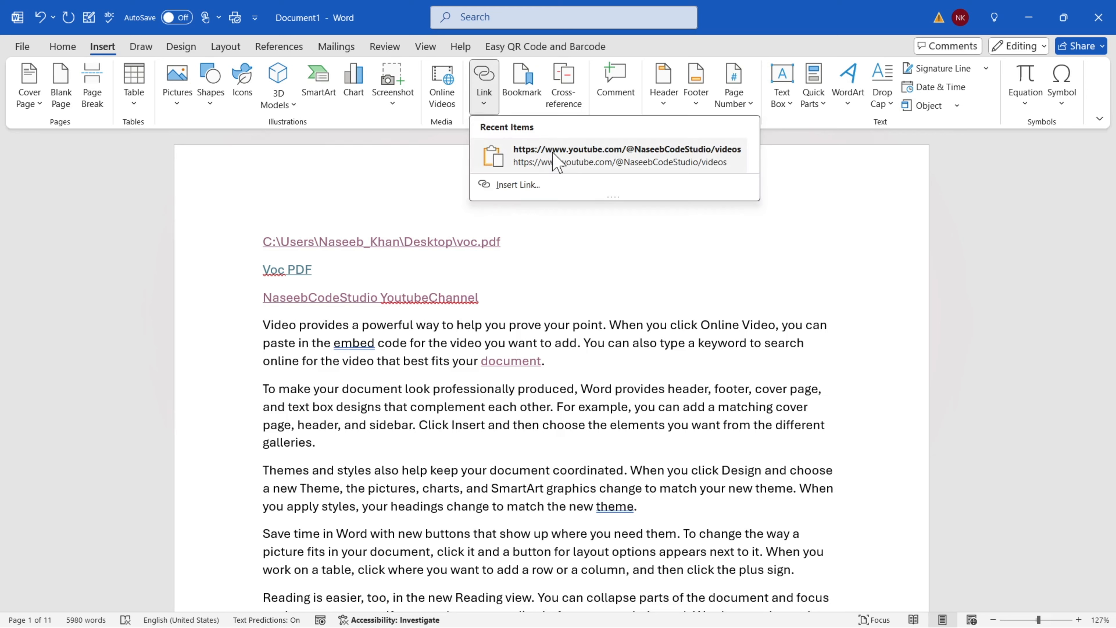
click(585, 155)
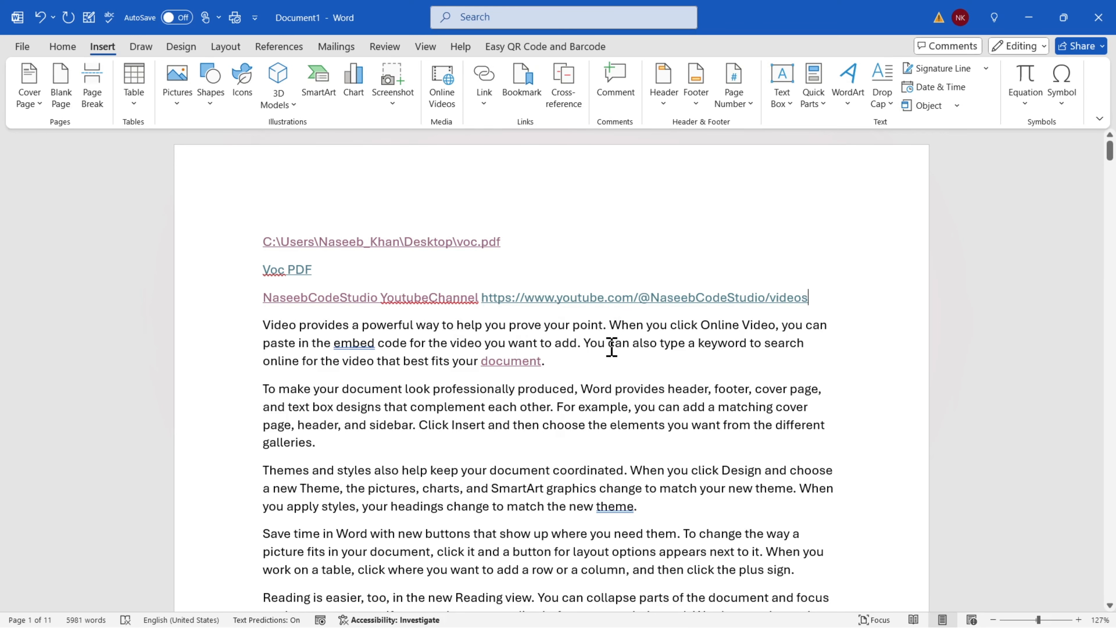
click(484, 102)
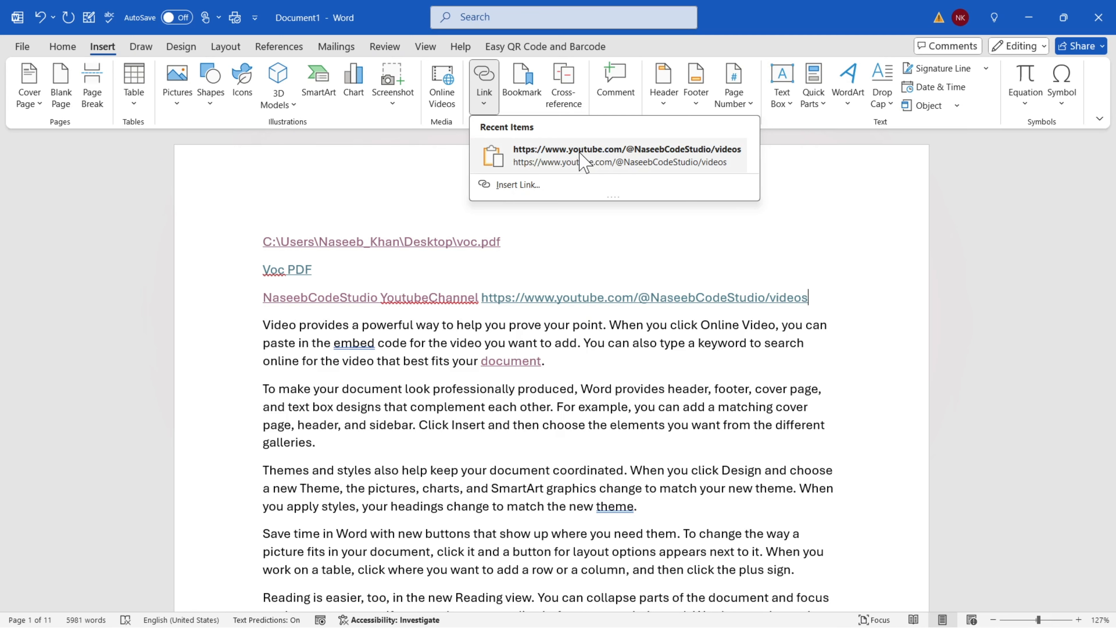
click(483, 182)
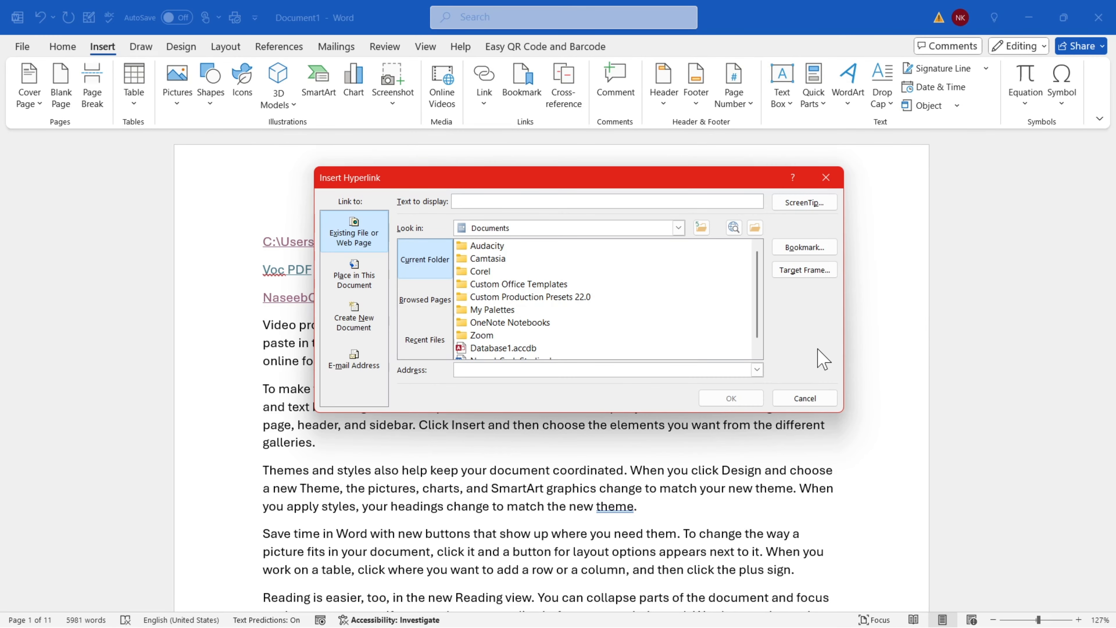
Cancel the pending new link and strip the hyperlink from the word 'document' in the first paragraph
click(826, 178)
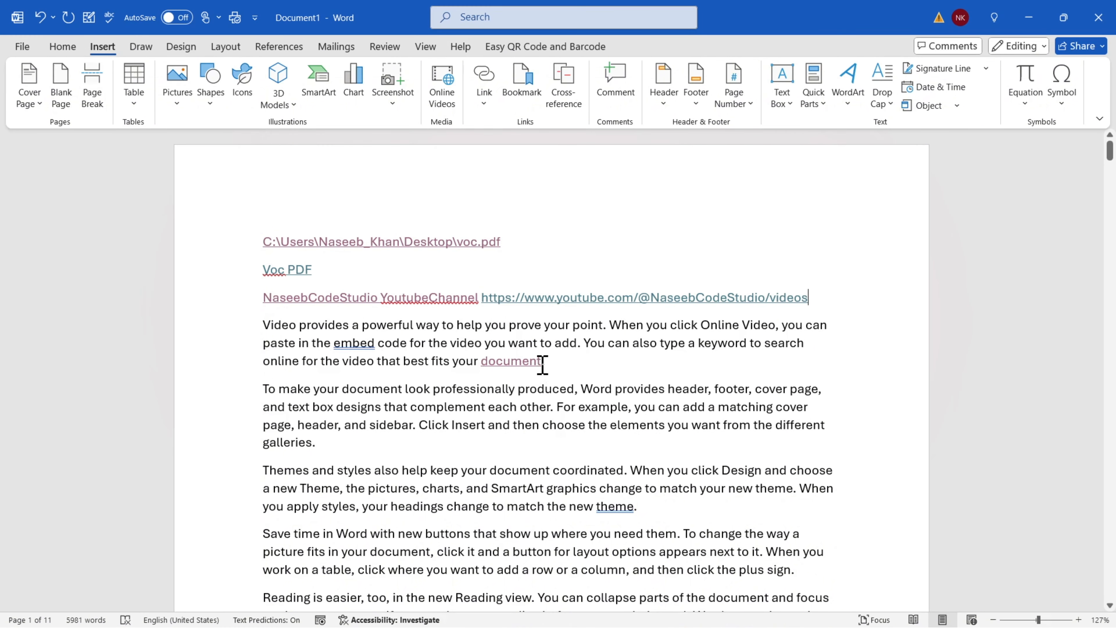
drag(543, 365, 486, 362)
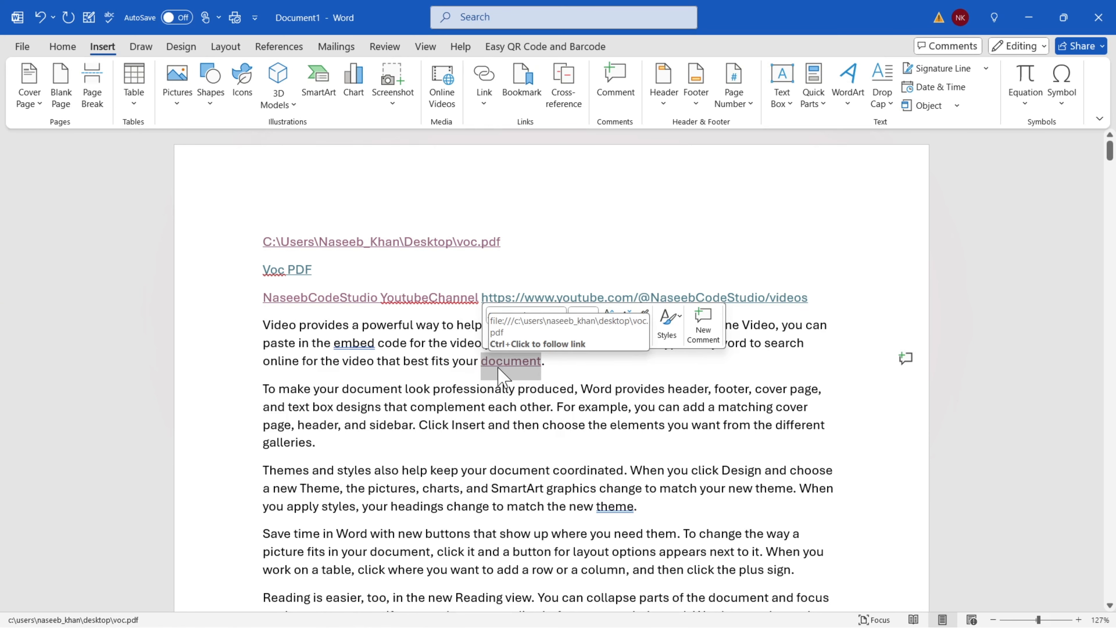
ctrl+click(507, 366)
click(486, 104)
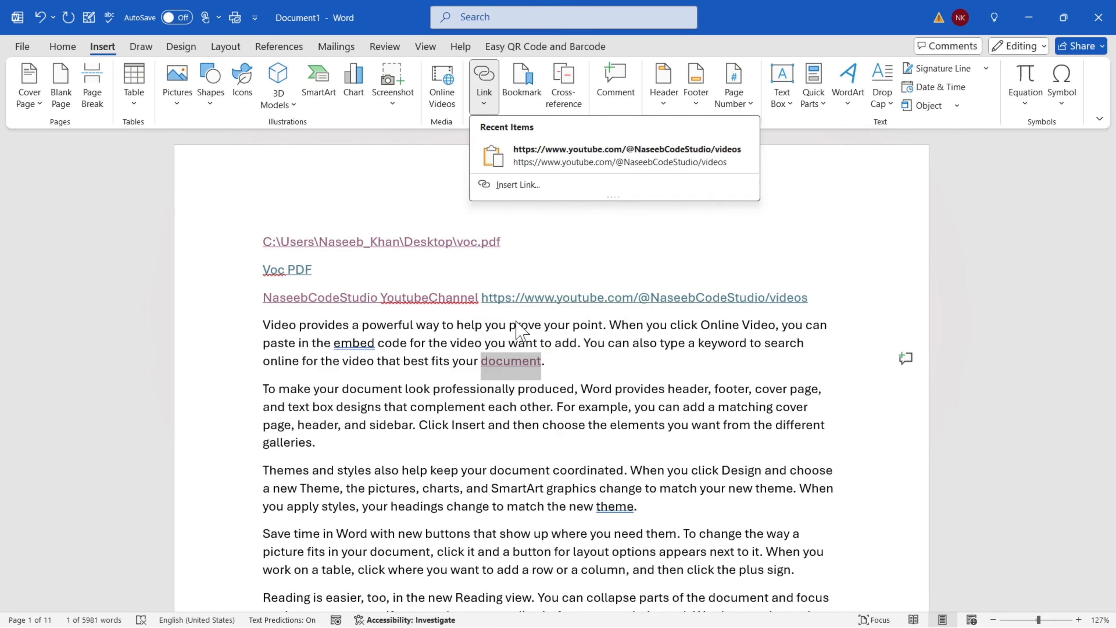
click(529, 187)
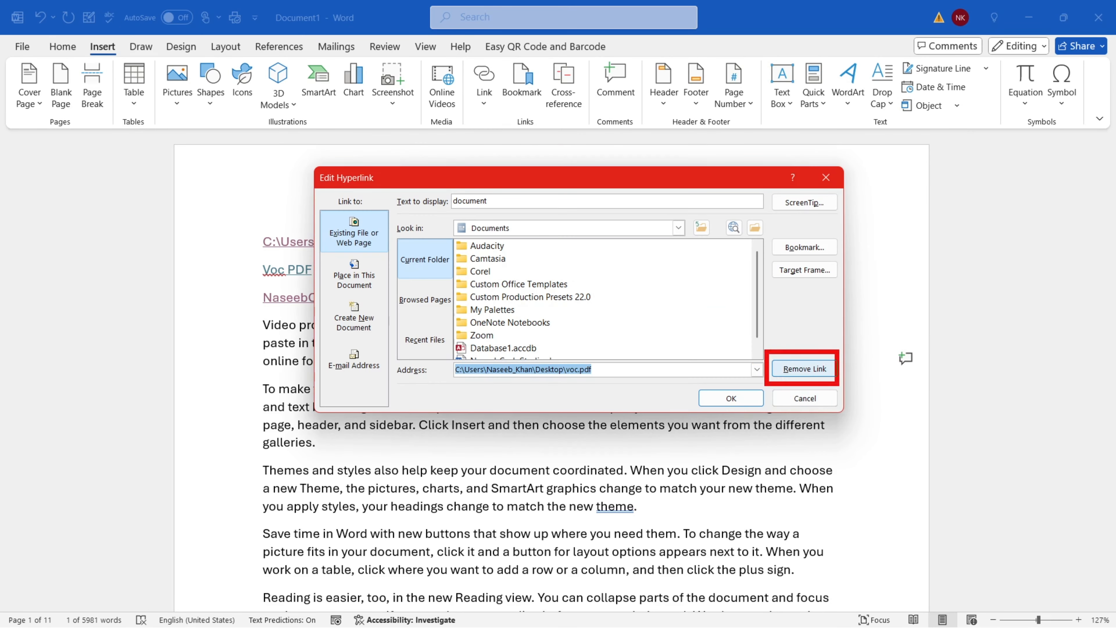
click(808, 370)
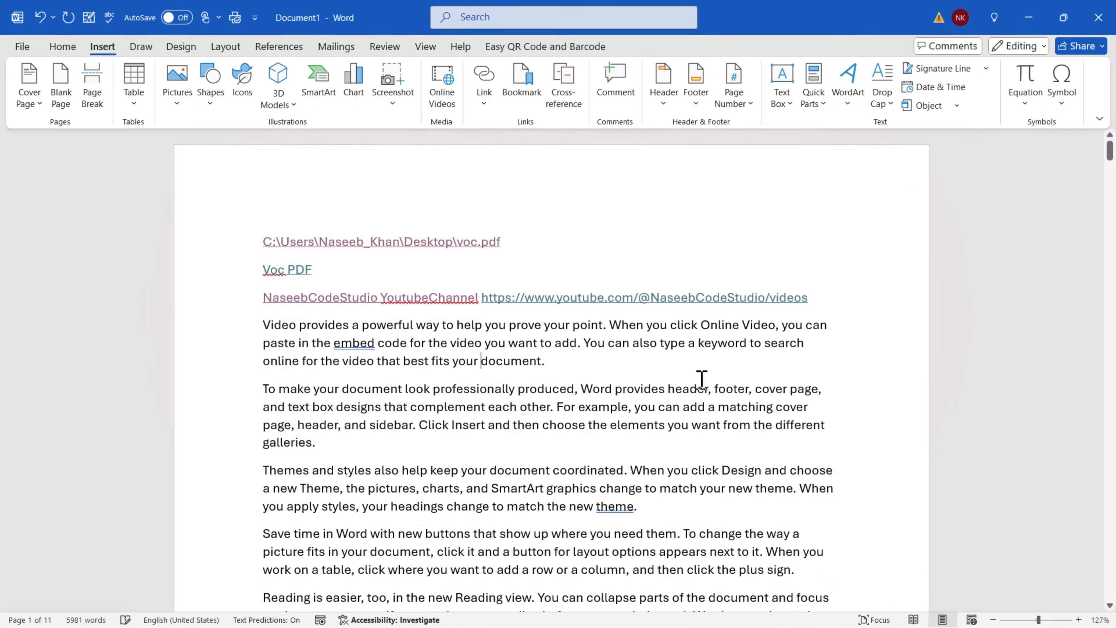
drag(477, 361, 584, 371)
click(591, 375)
click(484, 103)
click(505, 183)
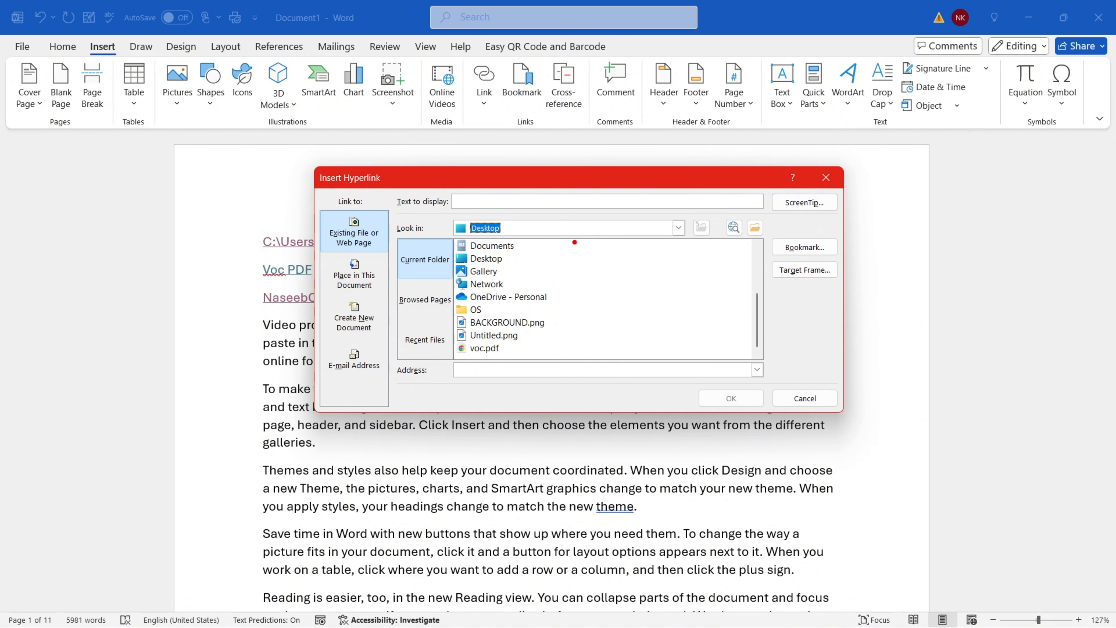
click(327, 214)
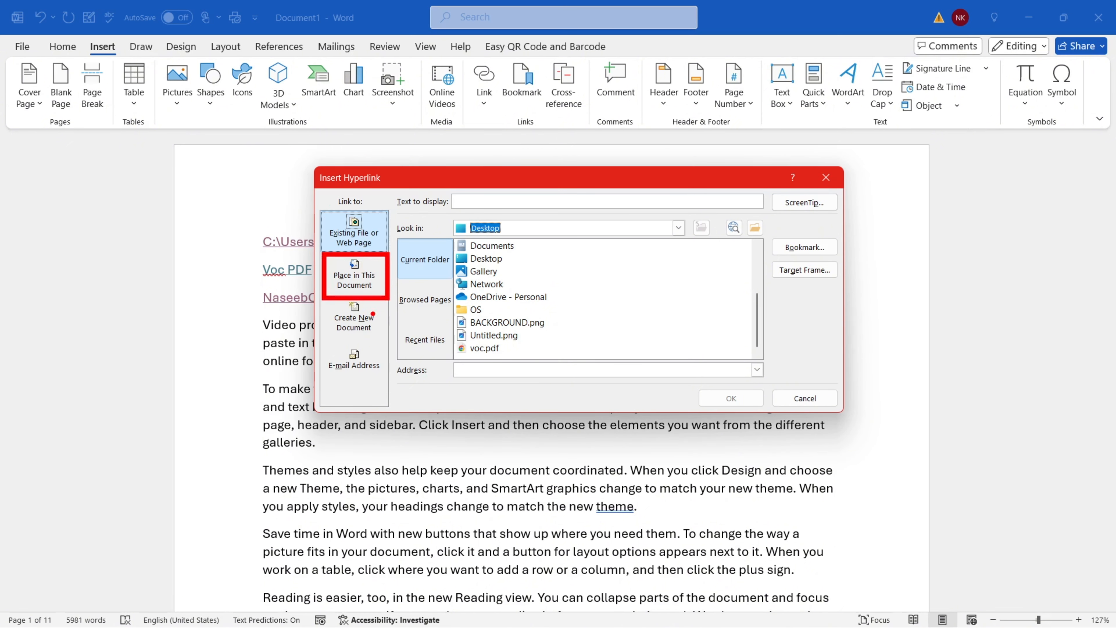
click(347, 286)
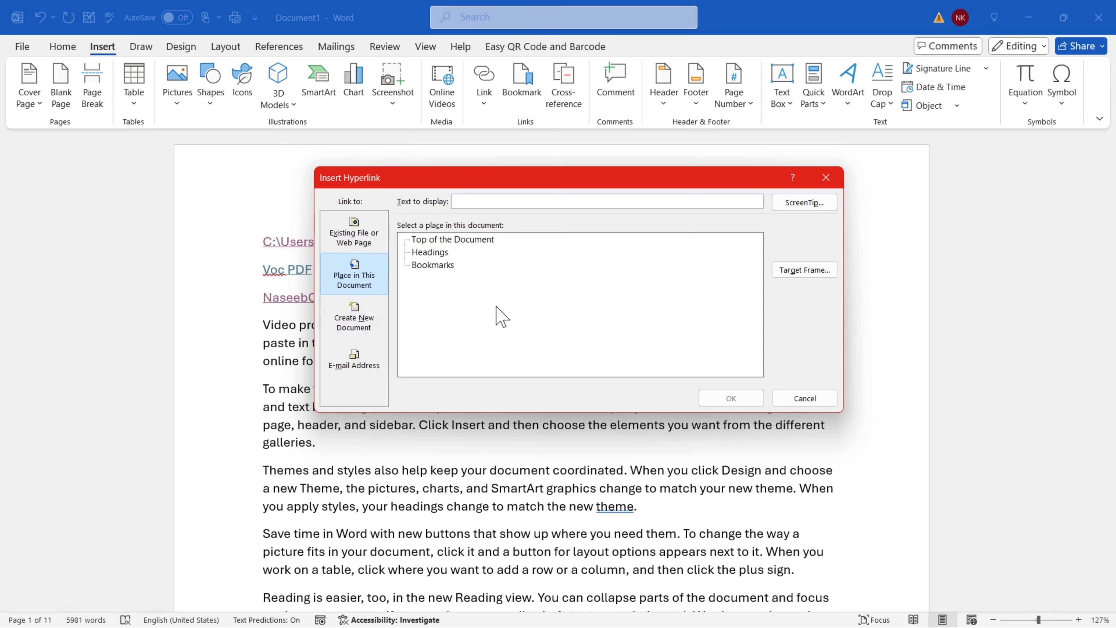
key(Escape)
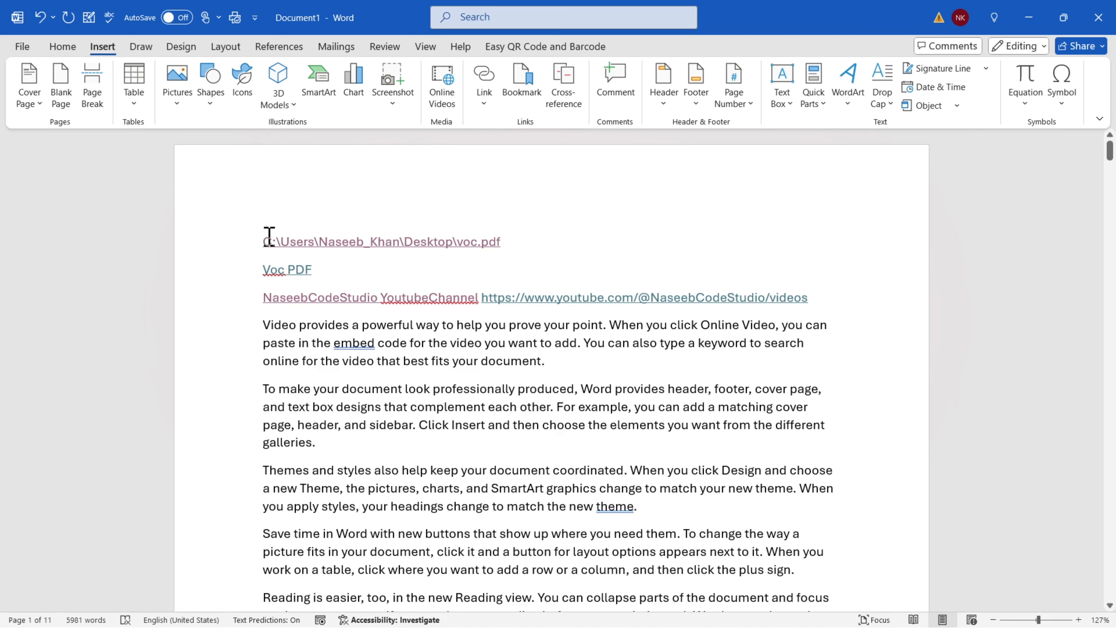
Insert a blank page at the start and type the title MS WORD on its own line
click(60, 97)
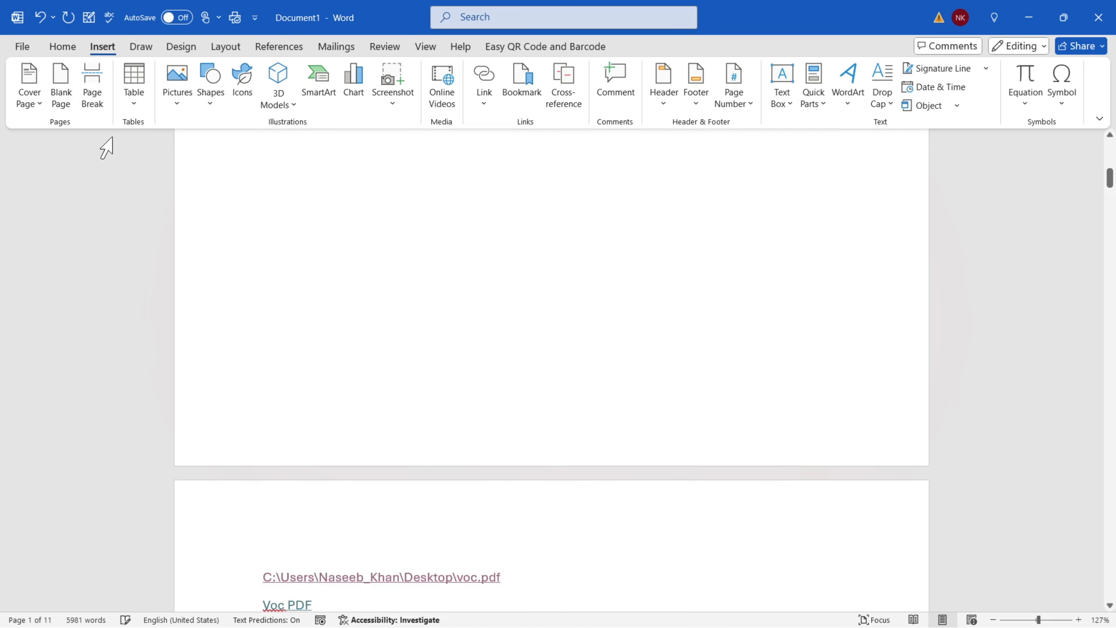
text(MS WORD)
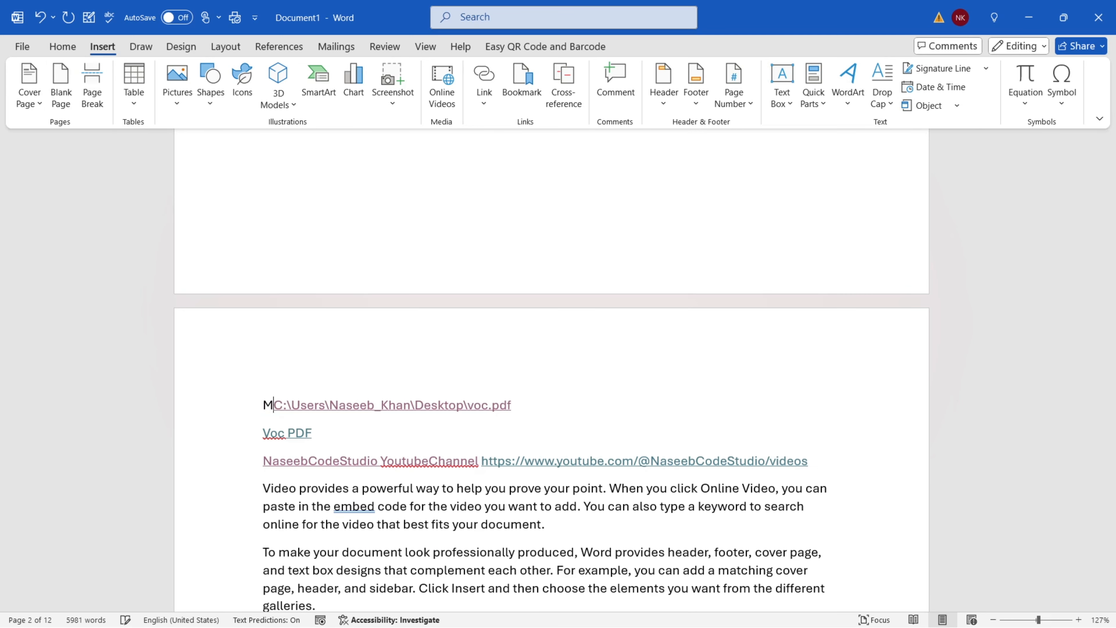
key(Return)
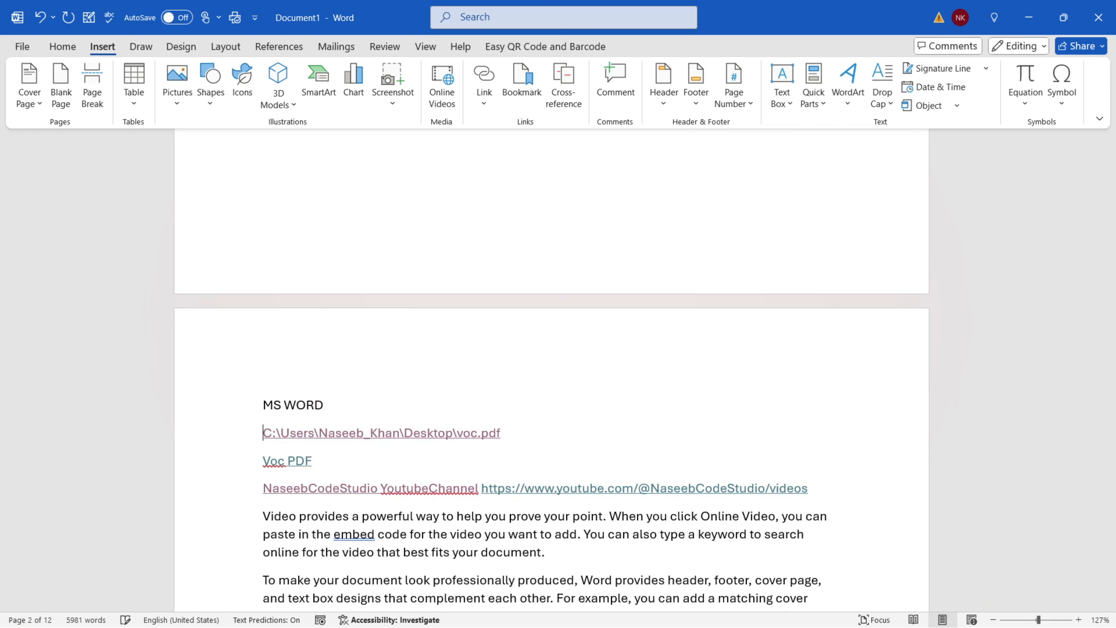
Make the MS WORD title bold and enlarge it to 22 pt
click(227, 404)
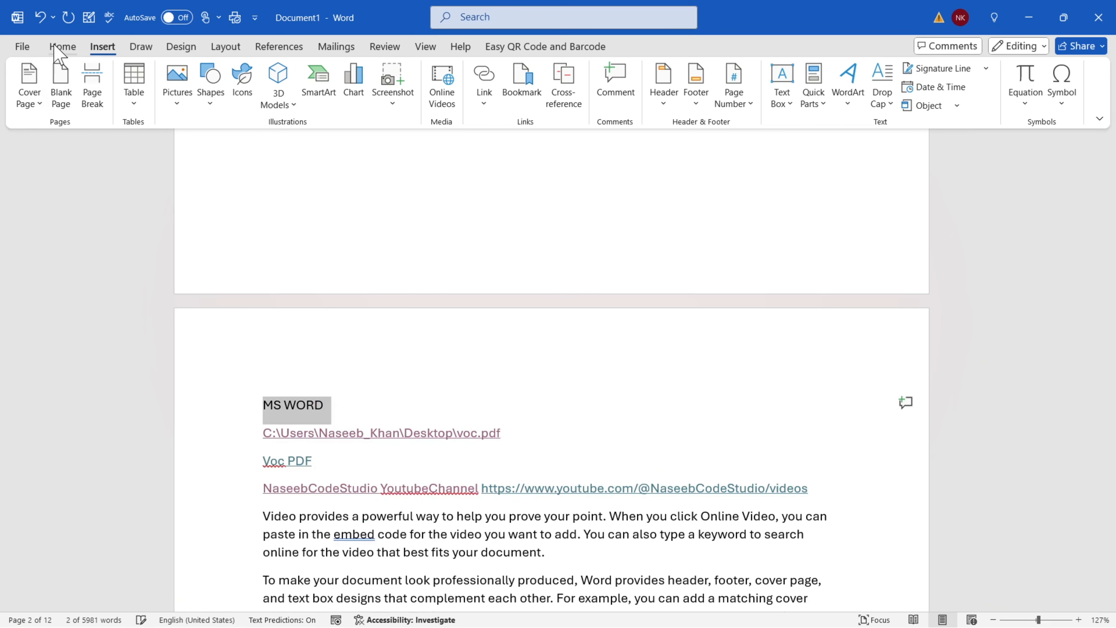
click(63, 46)
click(83, 96)
click(209, 73)
click(209, 74)
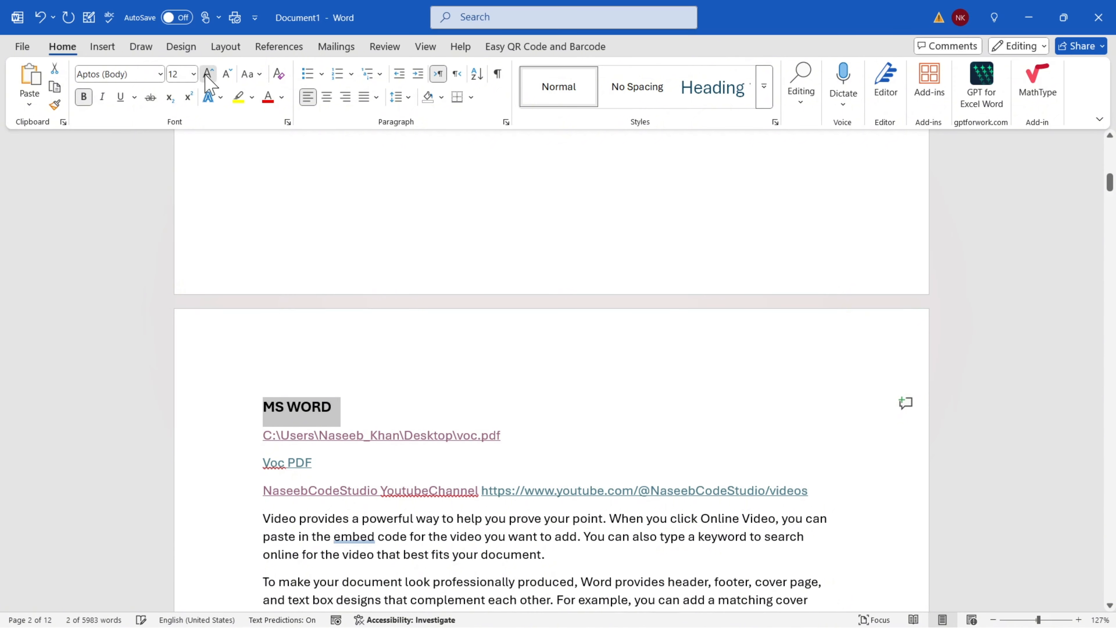
click(208, 74)
click(208, 74)
click(208, 73)
click(208, 74)
click(399, 420)
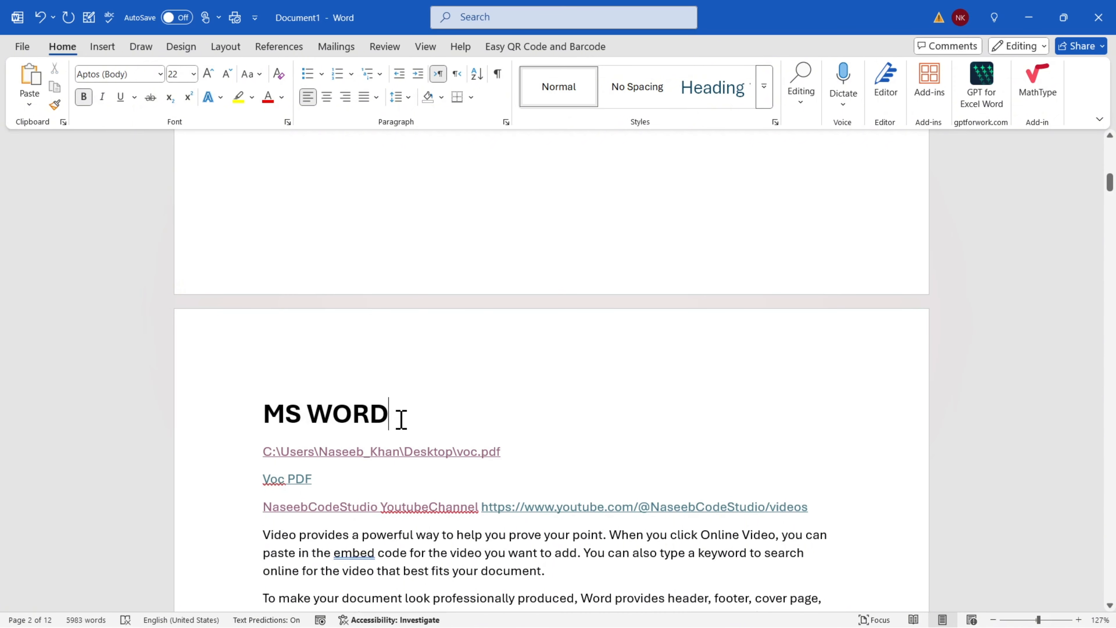
drag(399, 419, 269, 420)
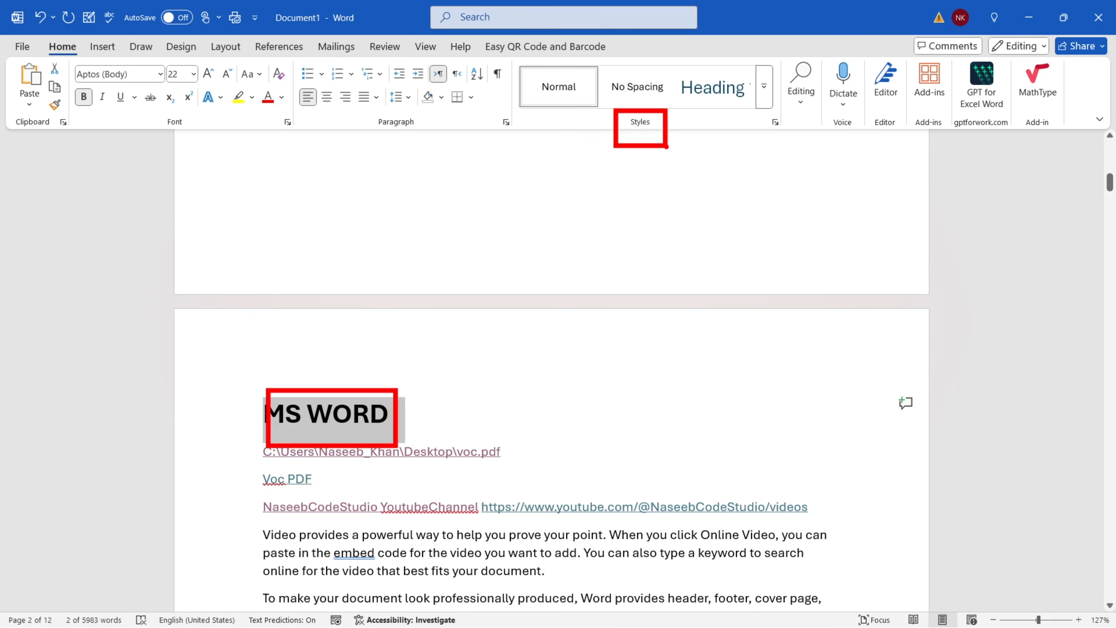
Apply the Heading 1 style to the MS WORD title
click(722, 91)
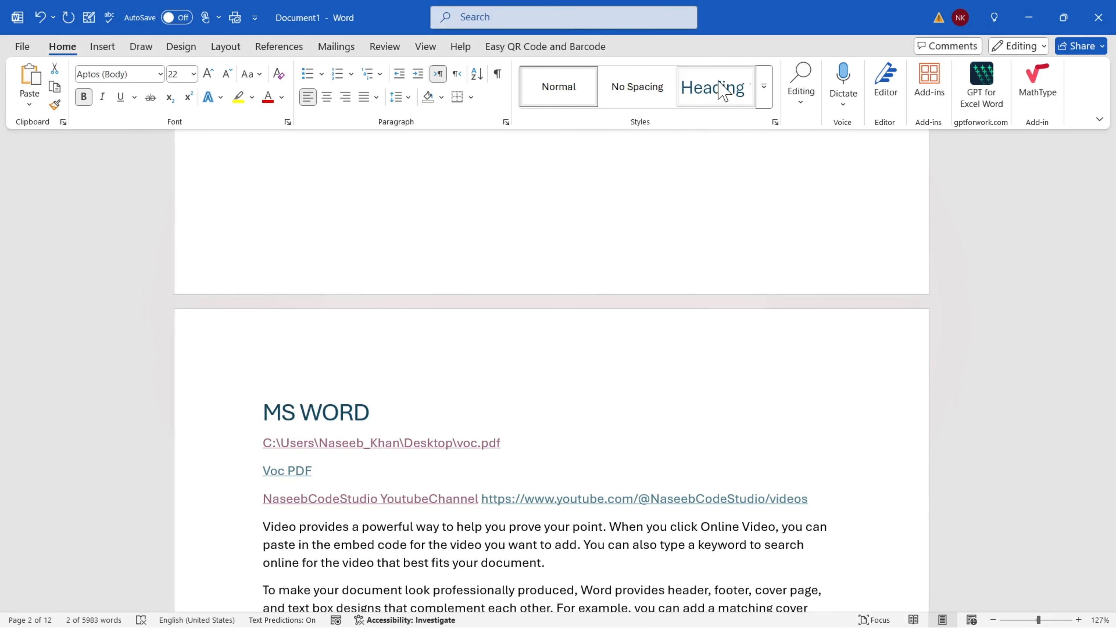
click(422, 415)
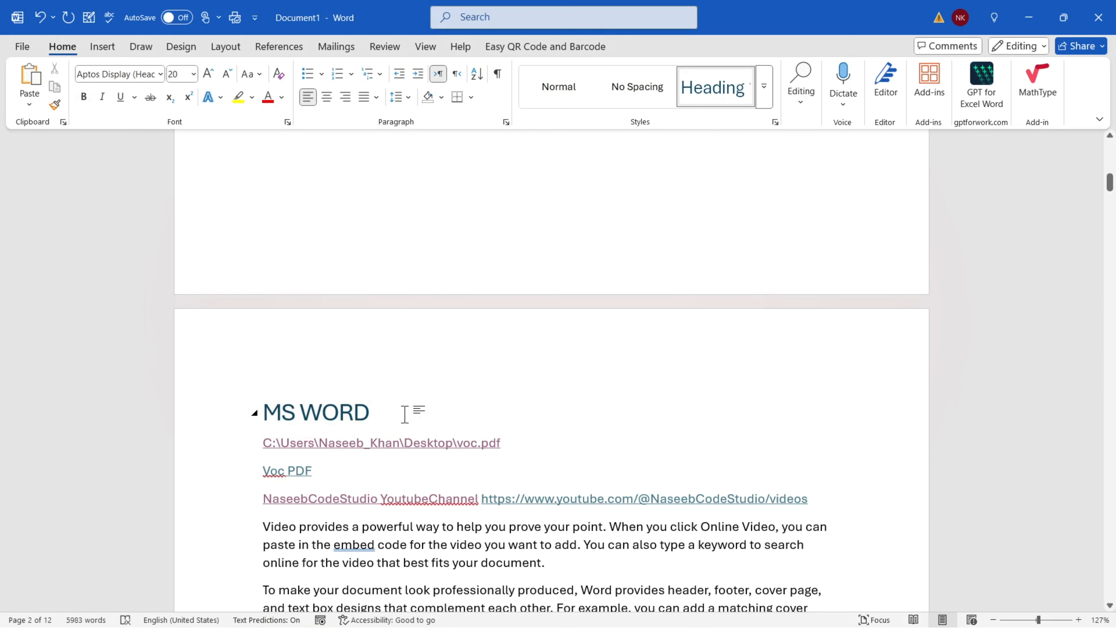
triple_click(317, 416)
click(398, 416)
triple_click(250, 421)
click(379, 423)
Add a NaseebCodeStudio paragraph after the Video paragraph and style it Heading 1
scroll(374, 422, down, 20)
scroll(375, 418, down, 3)
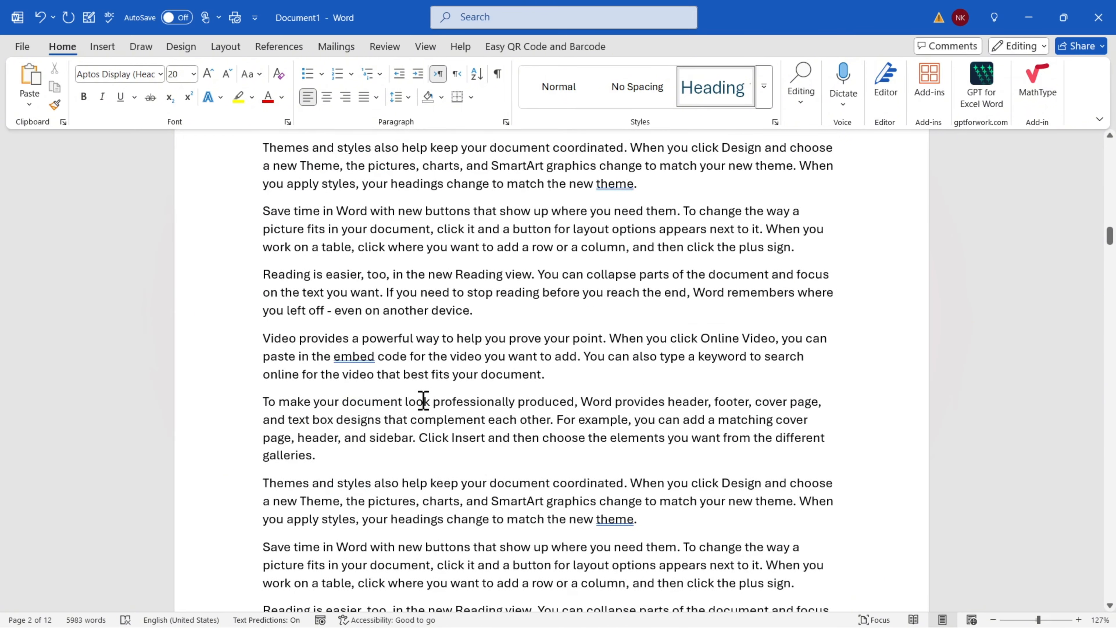
click(569, 381)
key(Return)
text(Nas)
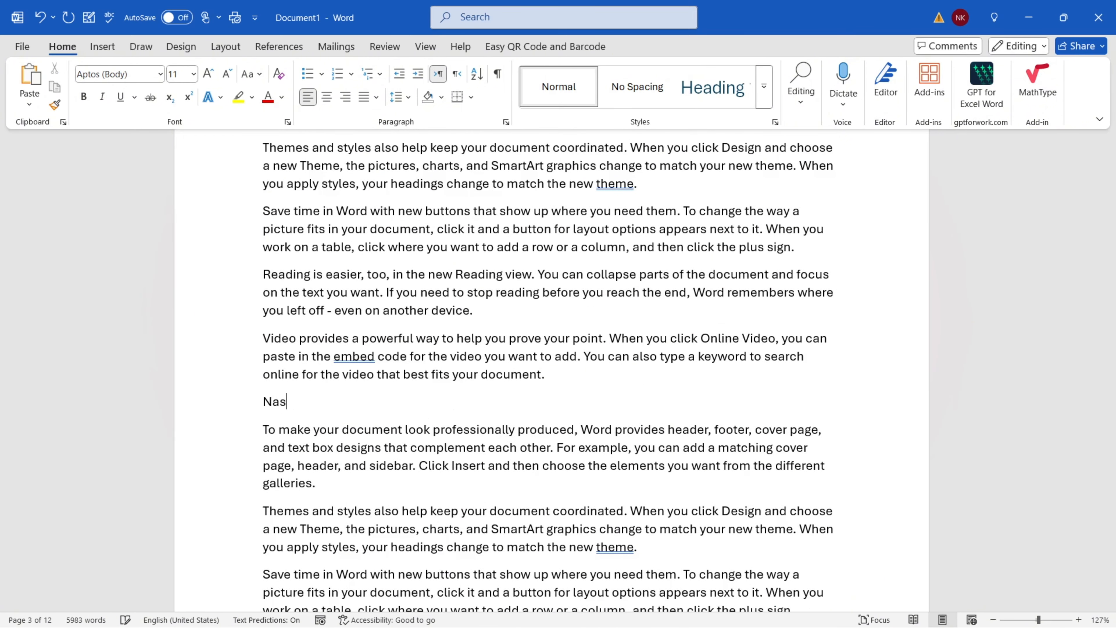
text(eebCodeStudio)
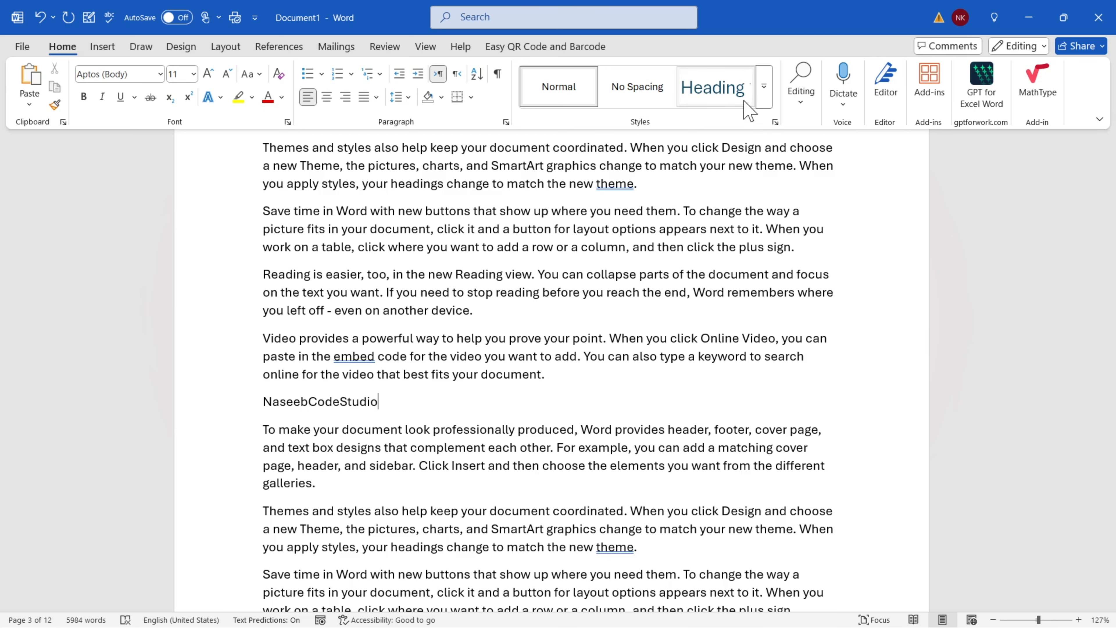
click(725, 88)
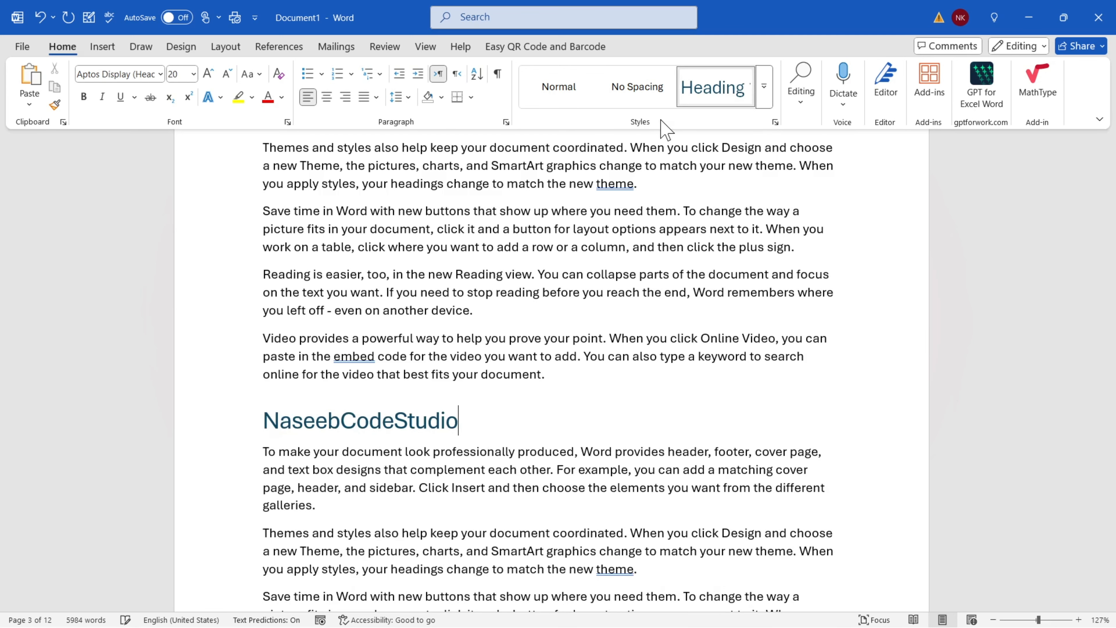
click(763, 86)
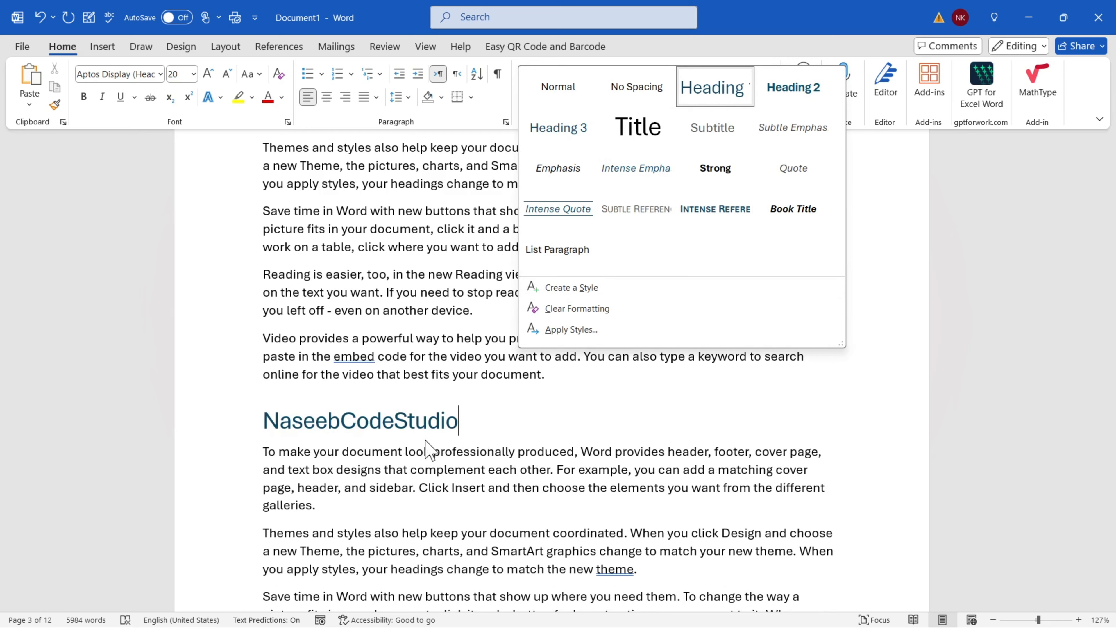
click(713, 94)
Add a PYTHON Heading 1 paragraph after the Reading paragraph, then return to the top
scroll(466, 422, down, 12)
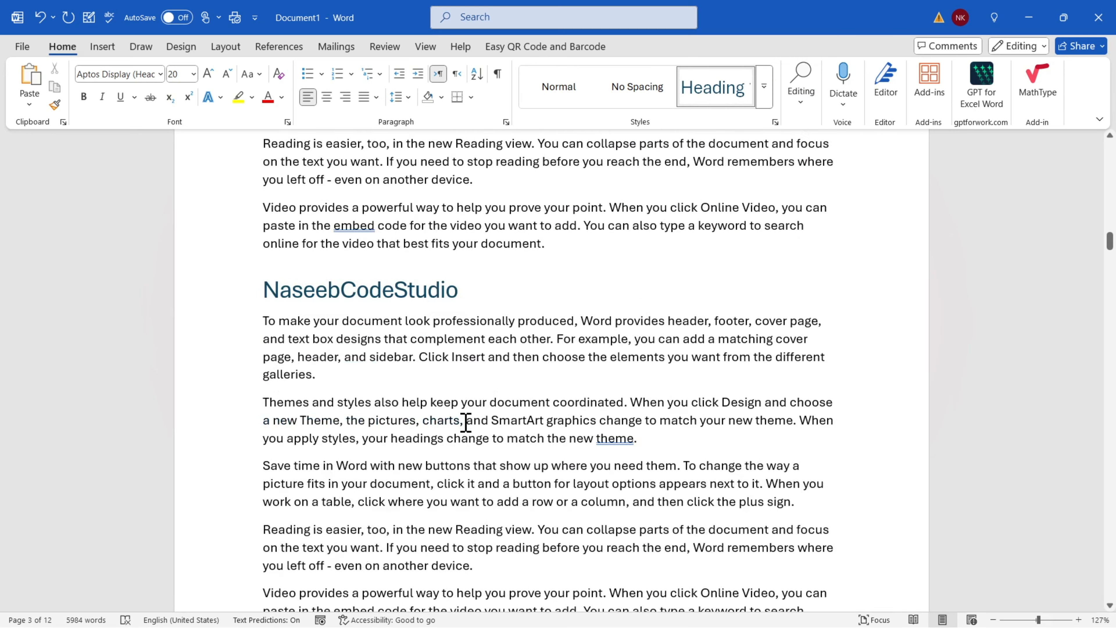
click(513, 407)
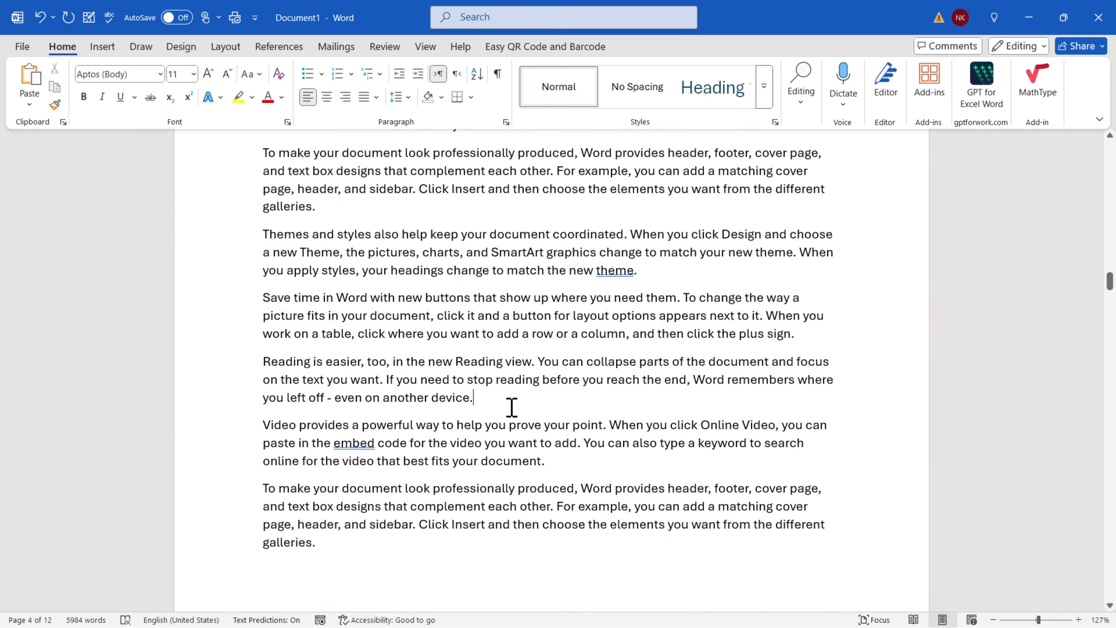
key(Return)
text(MS)
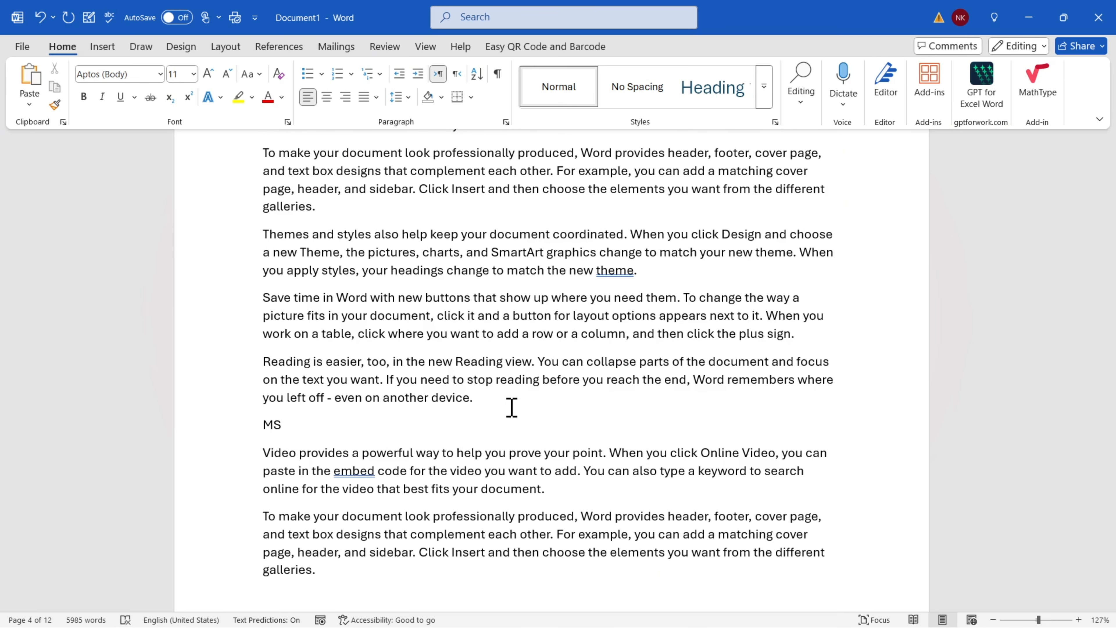
text(PYTHON)
click(713, 87)
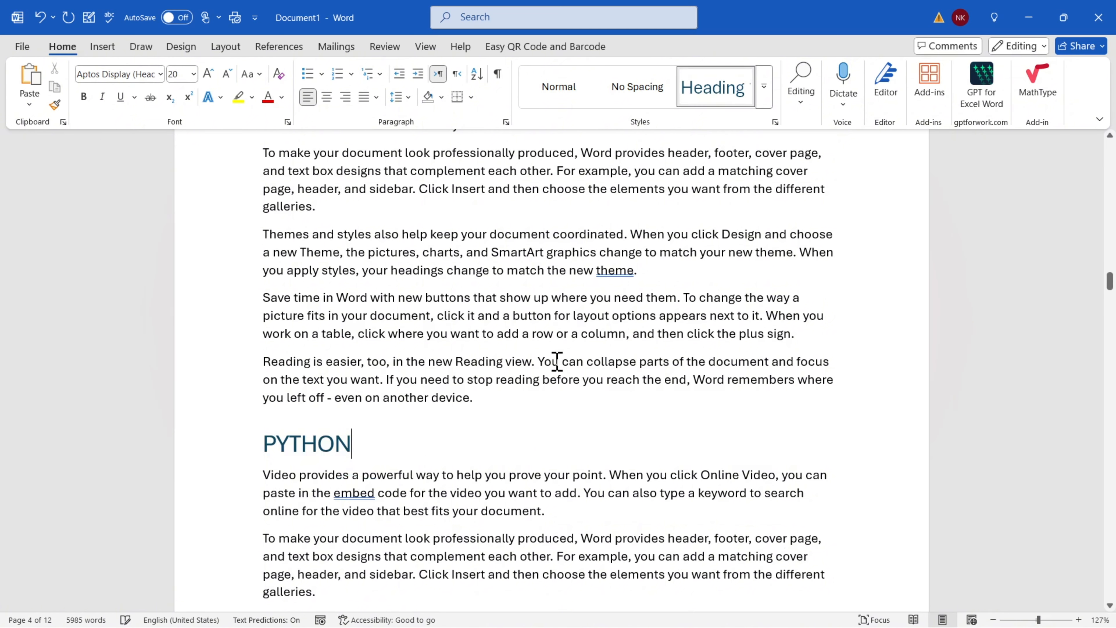
drag(1107, 283, 1106, 145)
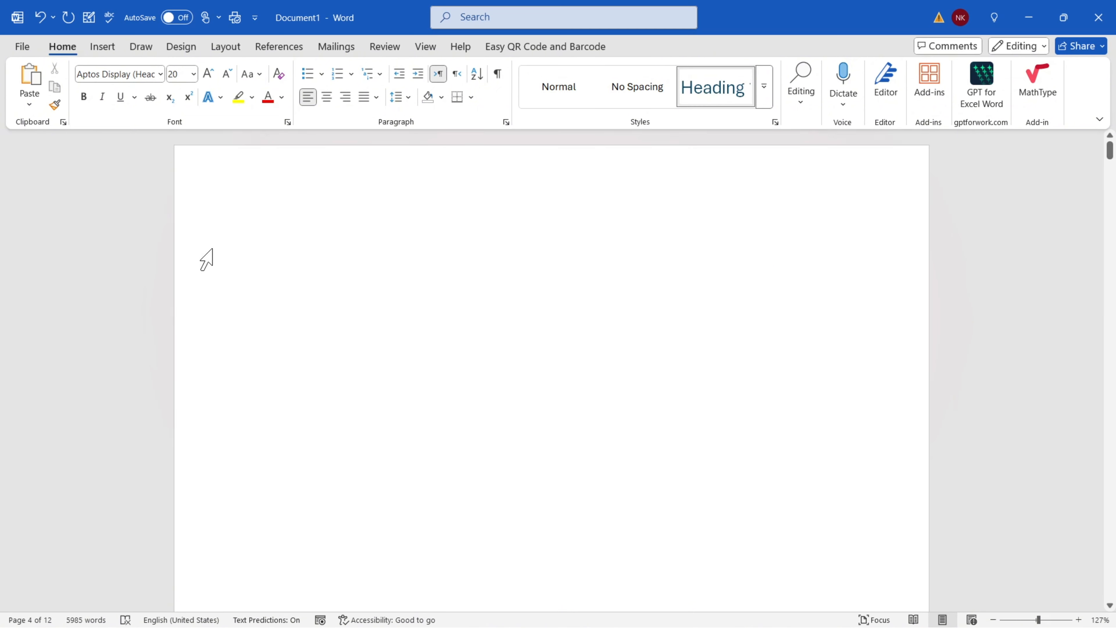
Select the phrase "the new theme." in the Themes paragraph on page 2
click(320, 239)
click(102, 46)
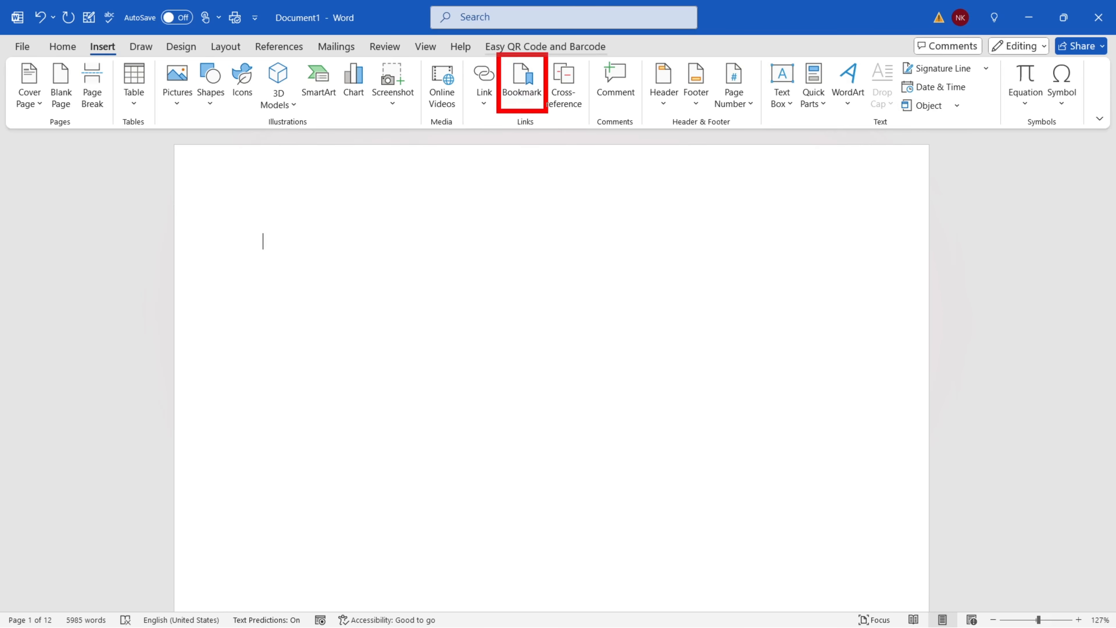
scroll(431, 300, down, 15)
scroll(439, 303, down, 4)
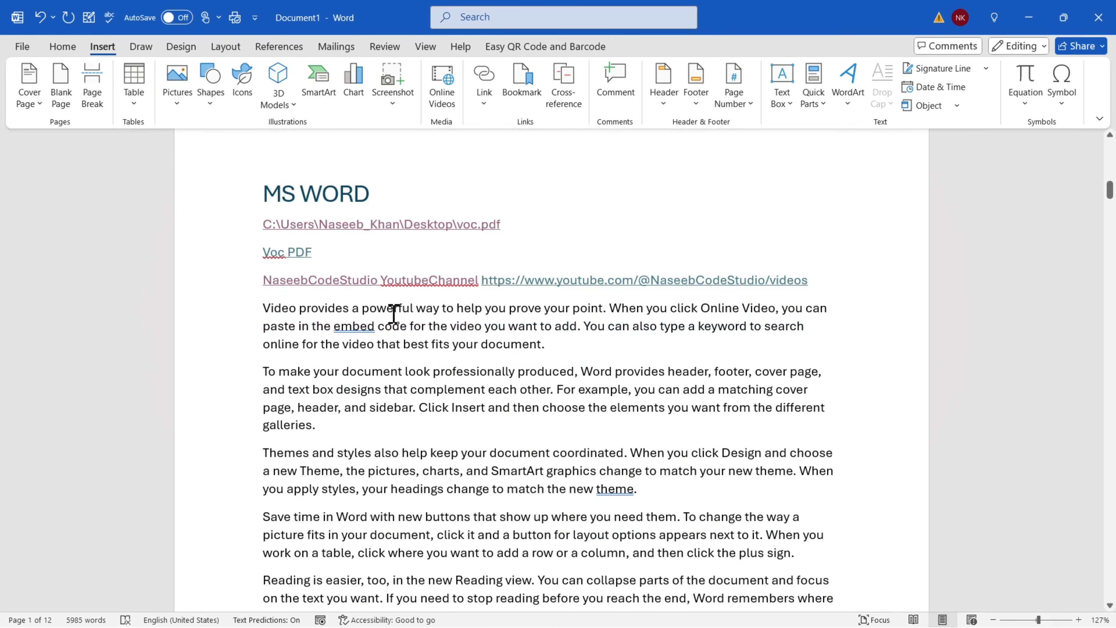
click(269, 308)
shift+click(459, 373)
scroll(457, 376, down, 4)
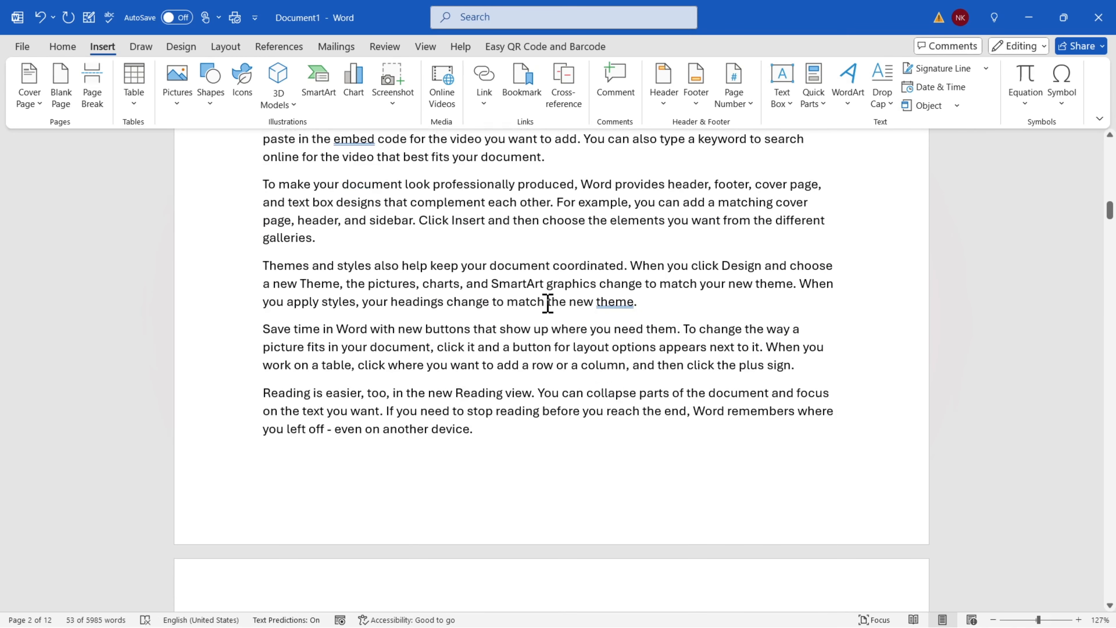
drag(548, 304, 644, 305)
click(635, 330)
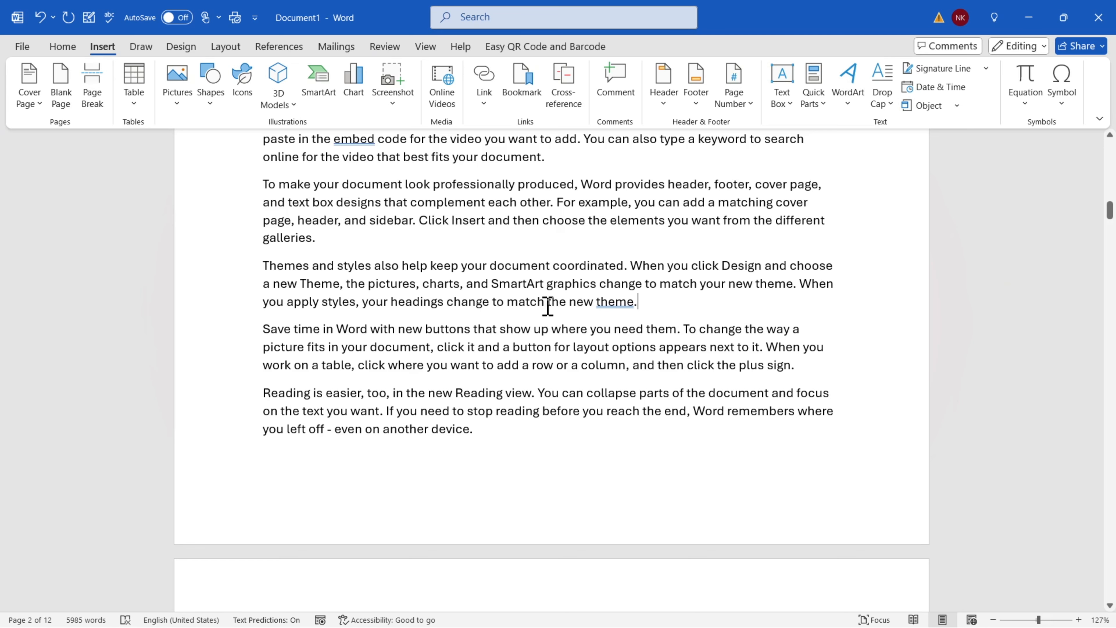
drag(548, 306, 643, 304)
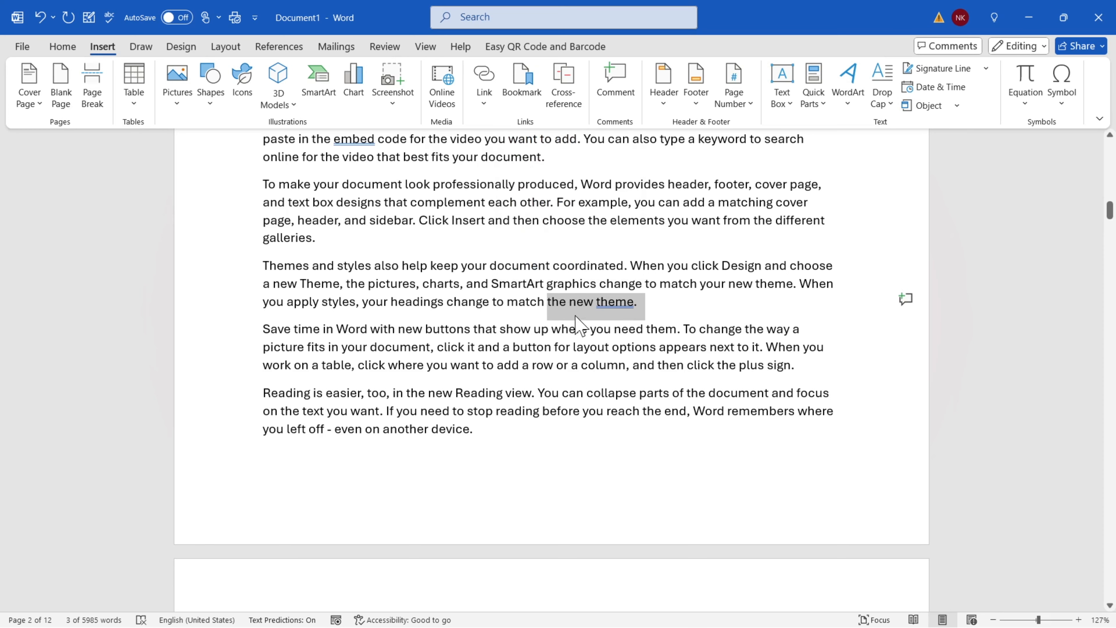
Add a bookmark named Day_1 on the selected phrase
click(522, 86)
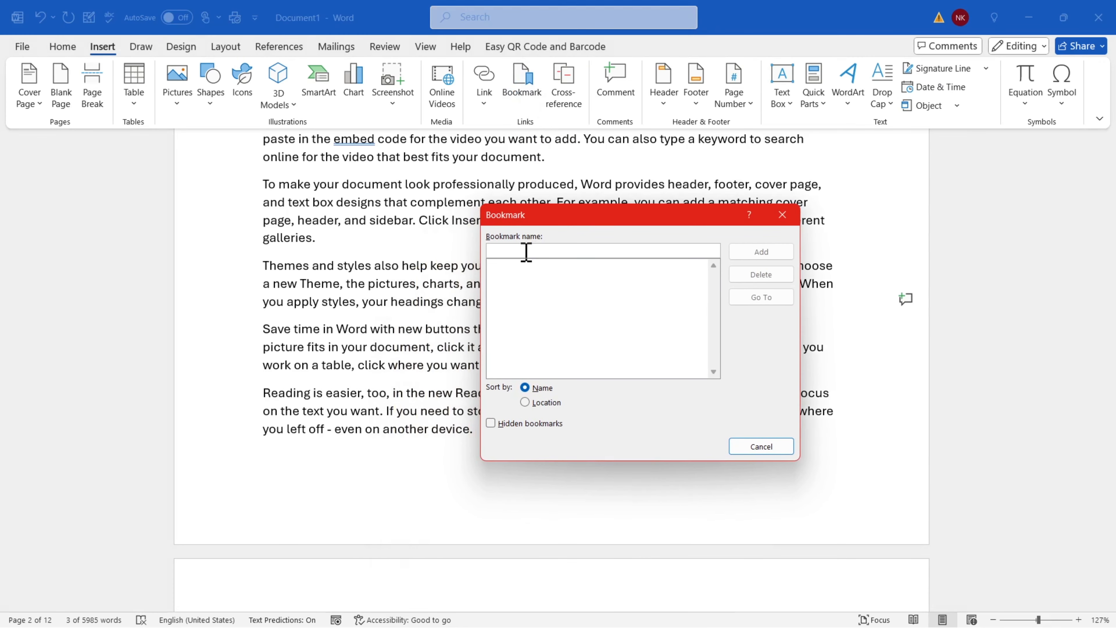
text(2Day)
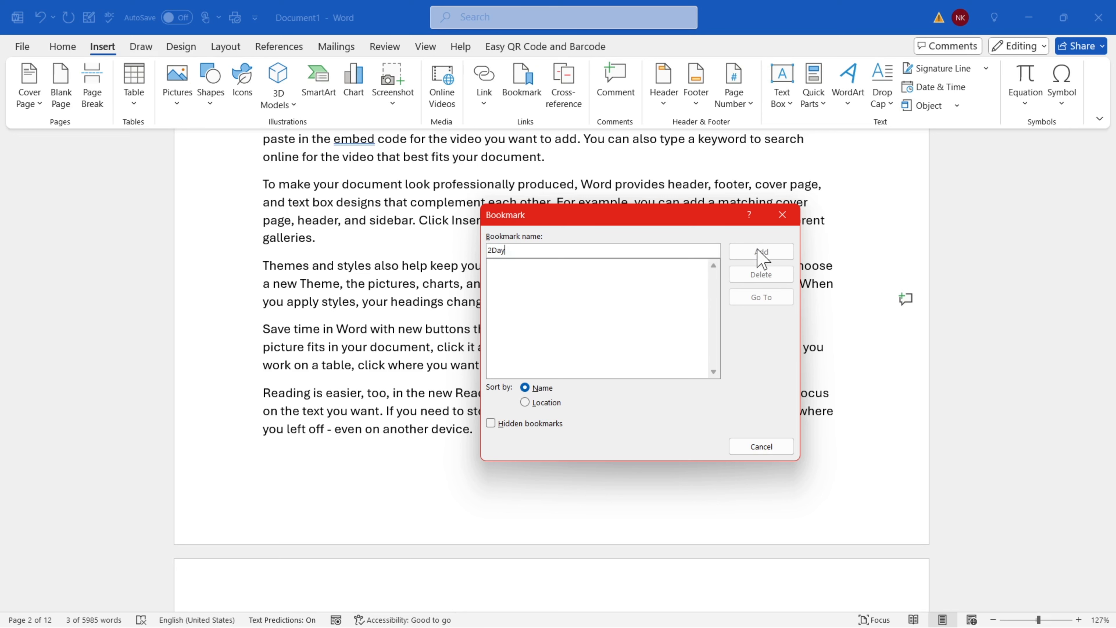
drag(512, 250, 489, 248)
text(D)
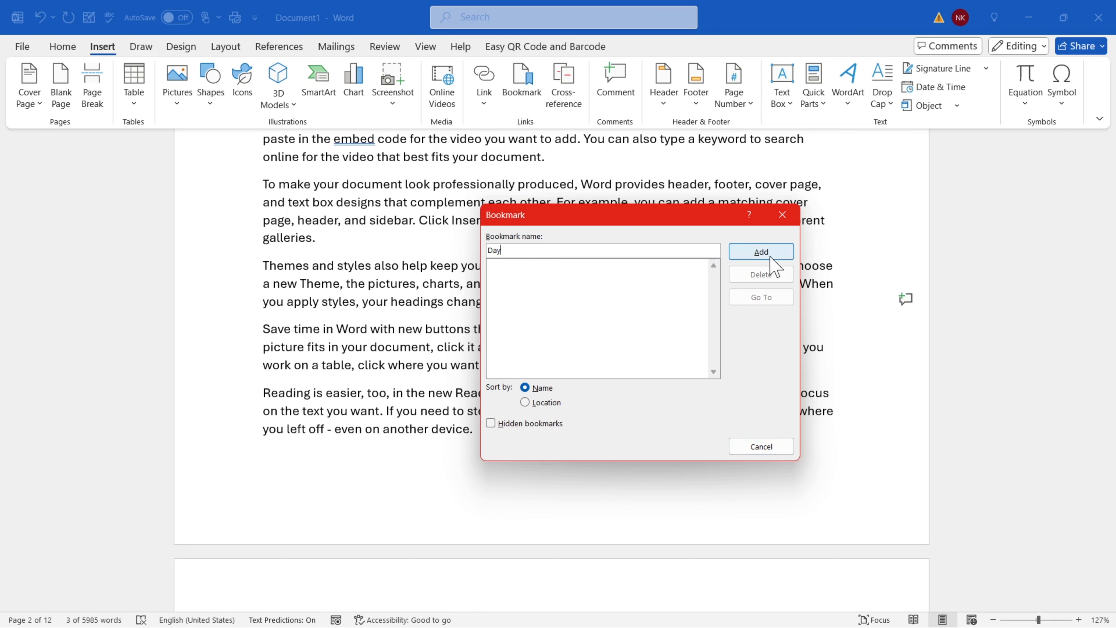
text(ay )
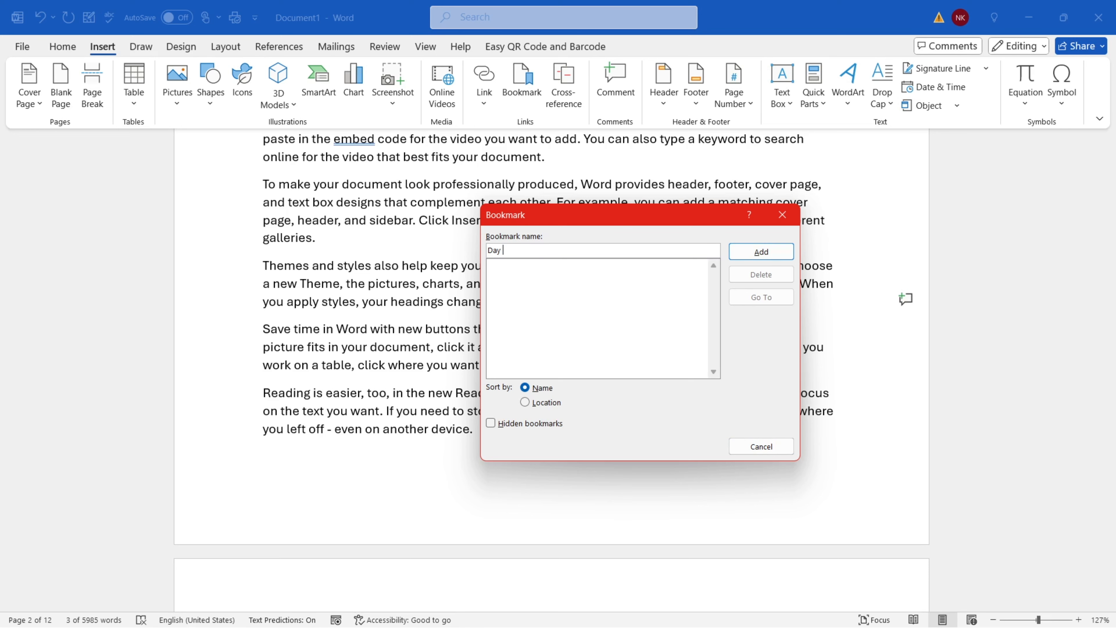
text(2)
key(BackSpace)
drag(496, 248, 531, 250)
click(530, 250)
drag(582, 218, 441, 374)
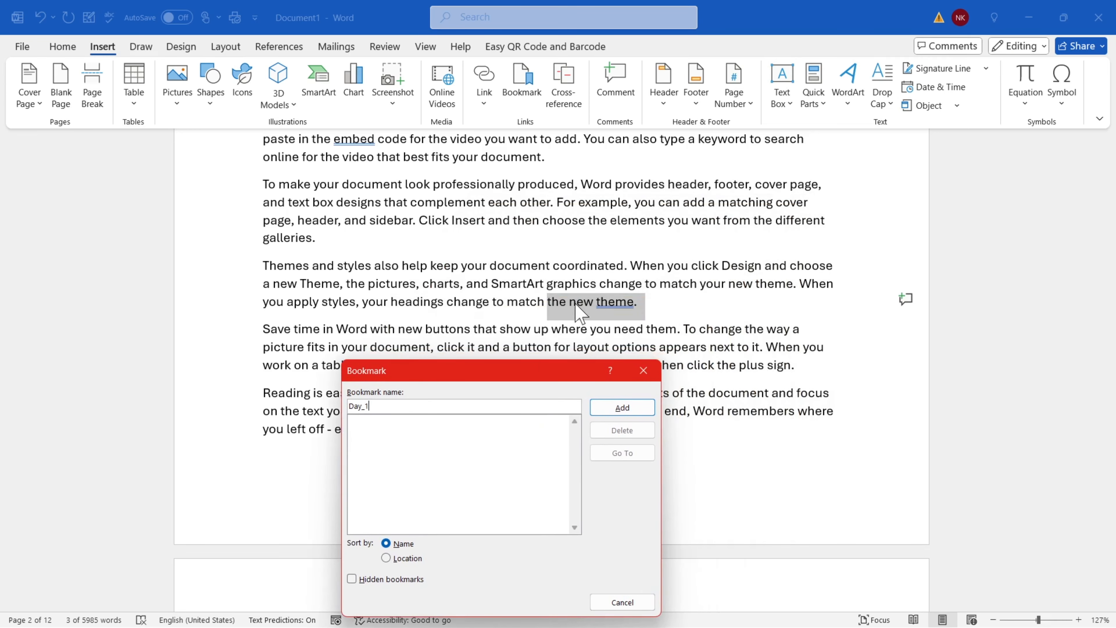
drag(548, 378, 574, 212)
click(672, 249)
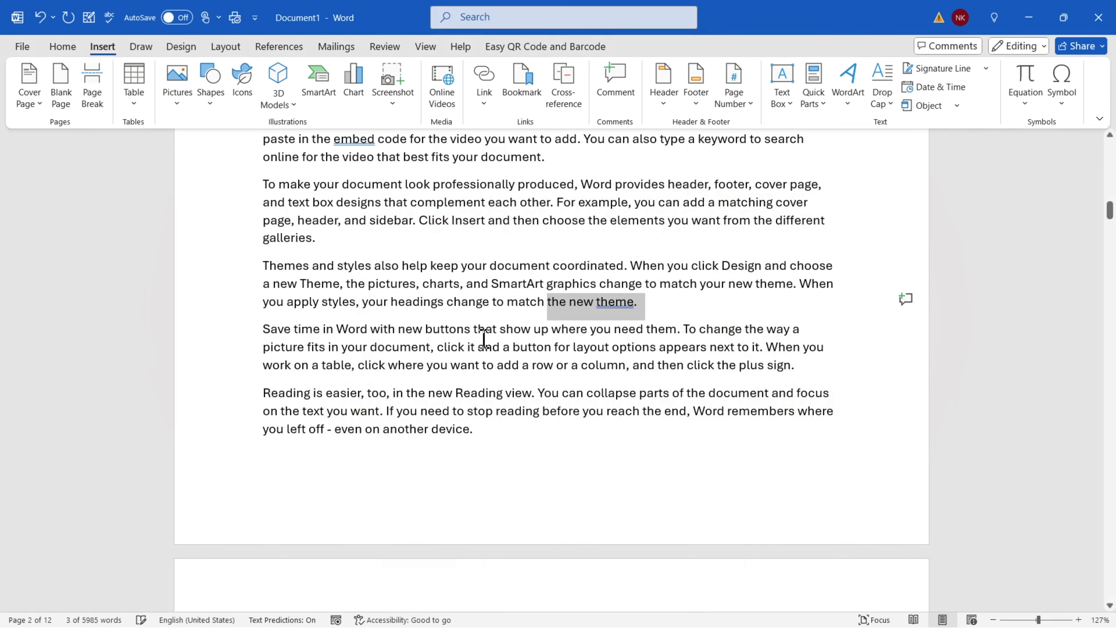
From the document top, use Go To on Day_1 to confirm it reaches "the new theme."
click(678, 304)
key(ctrl+Home)
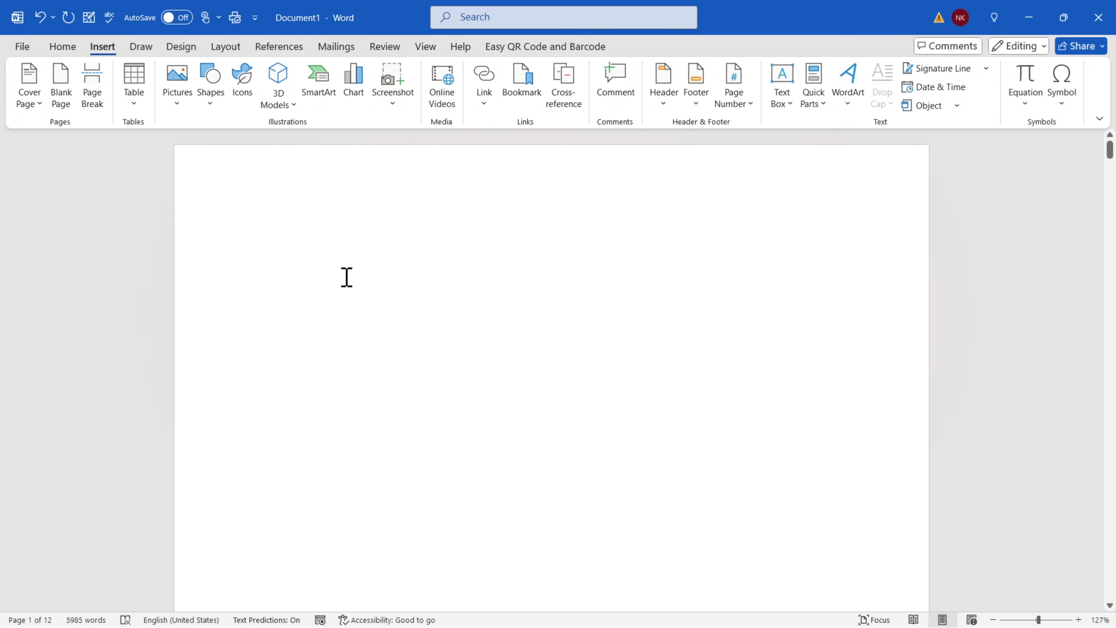
click(516, 88)
drag(489, 213, 490, 142)
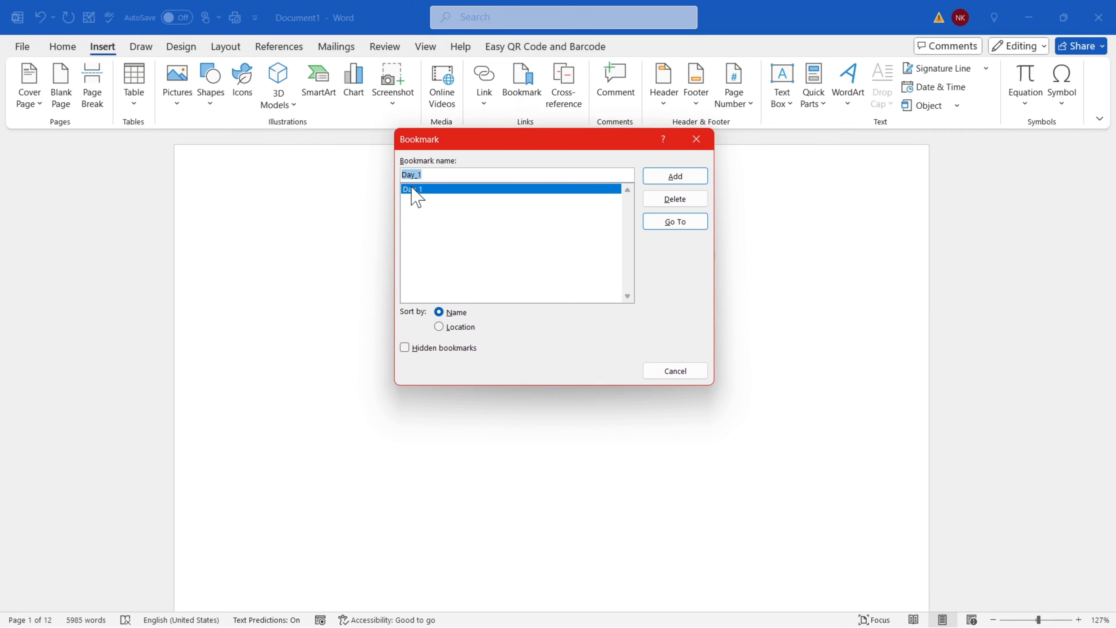
click(666, 222)
click(696, 138)
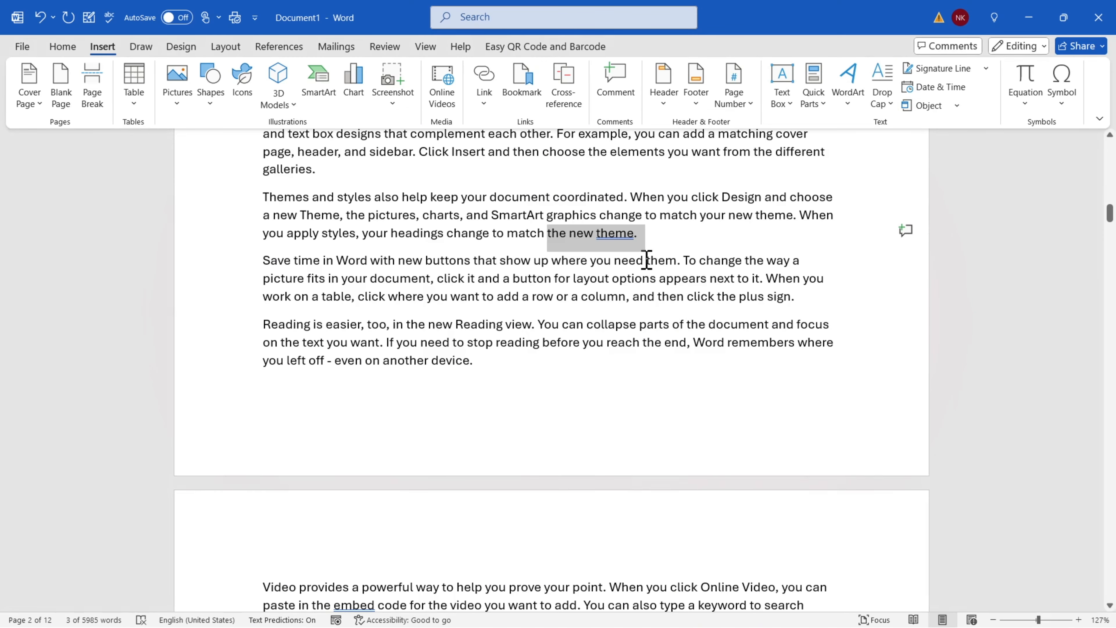
click(658, 244)
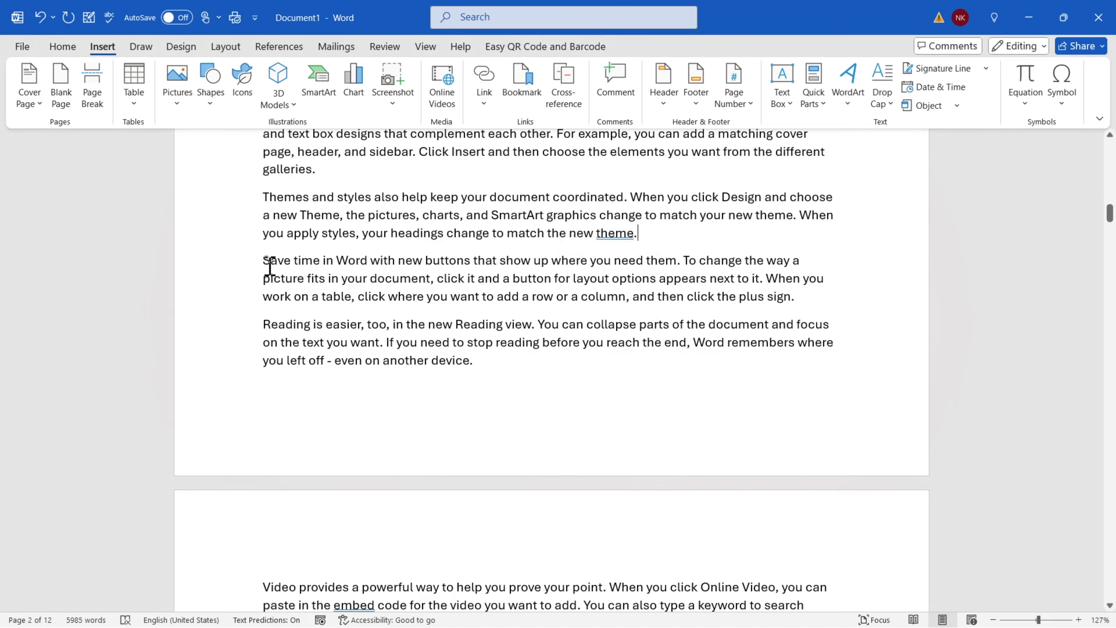
Select "on another device." just above the PYTHON heading on page 4
drag(269, 266, 521, 374)
scroll(509, 374, down, 10)
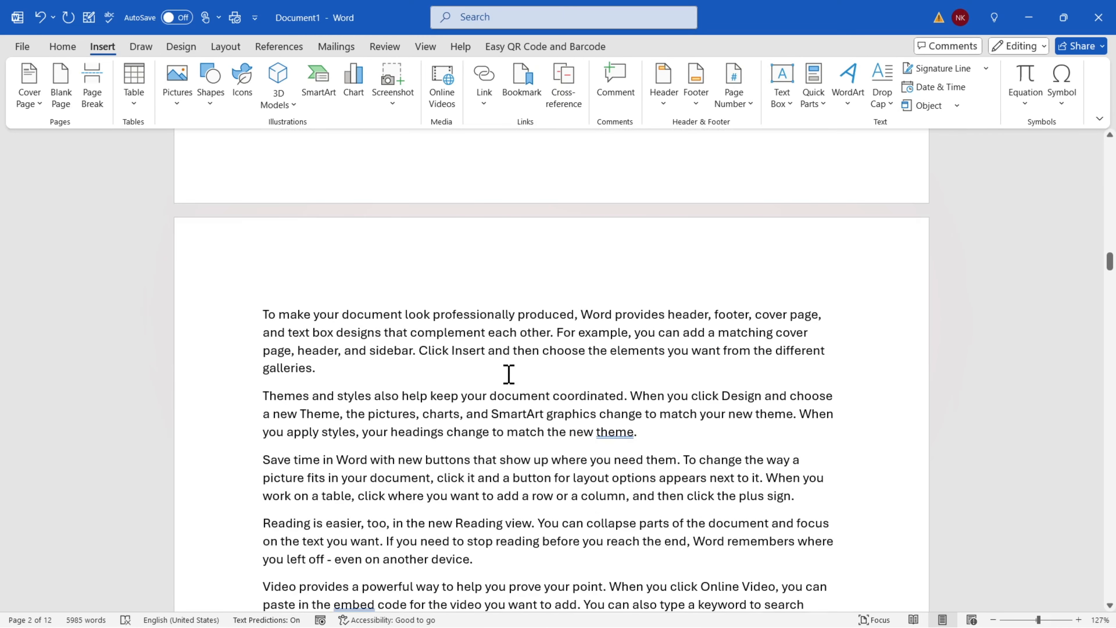
scroll(509, 374, down, 10)
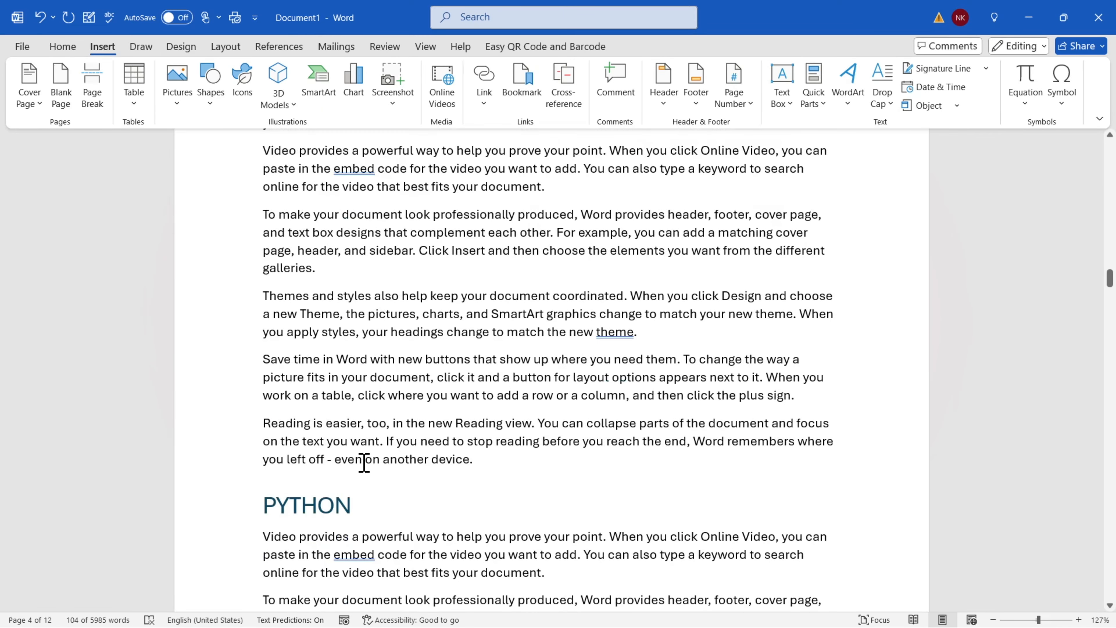
shift+click(481, 461)
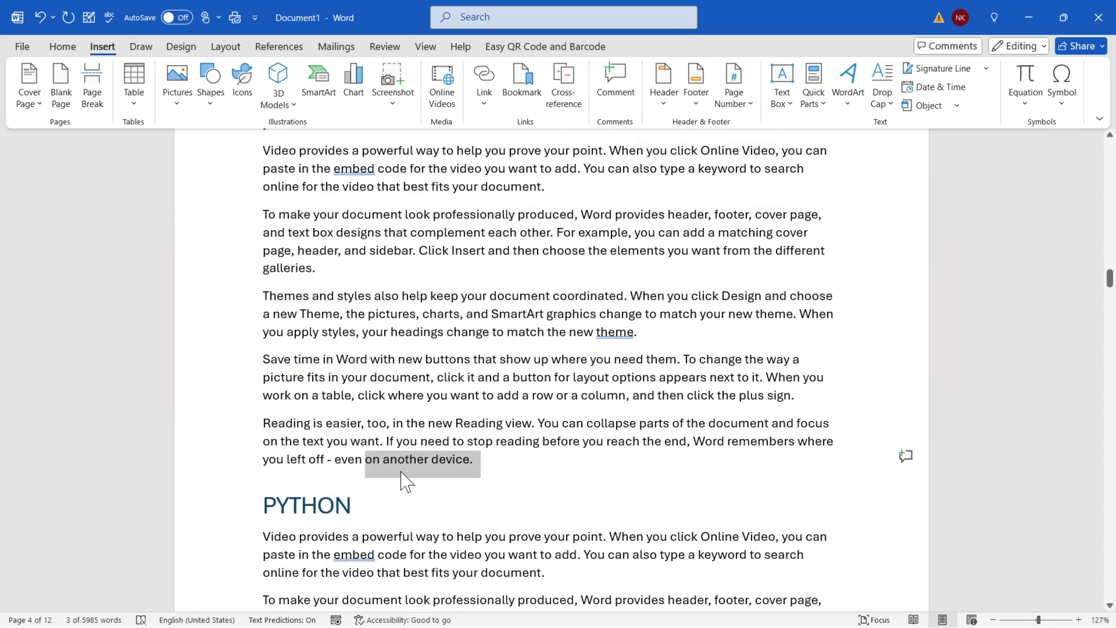
Add a bookmark named Day_2 on "on another device."
click(520, 94)
click(438, 175)
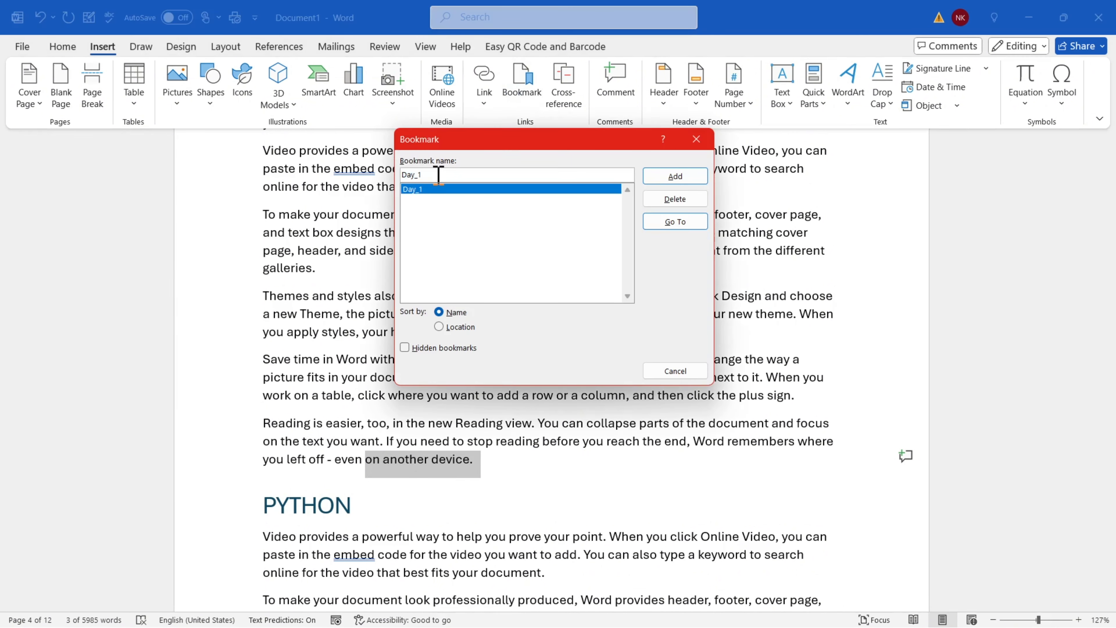
key(BackSpace)
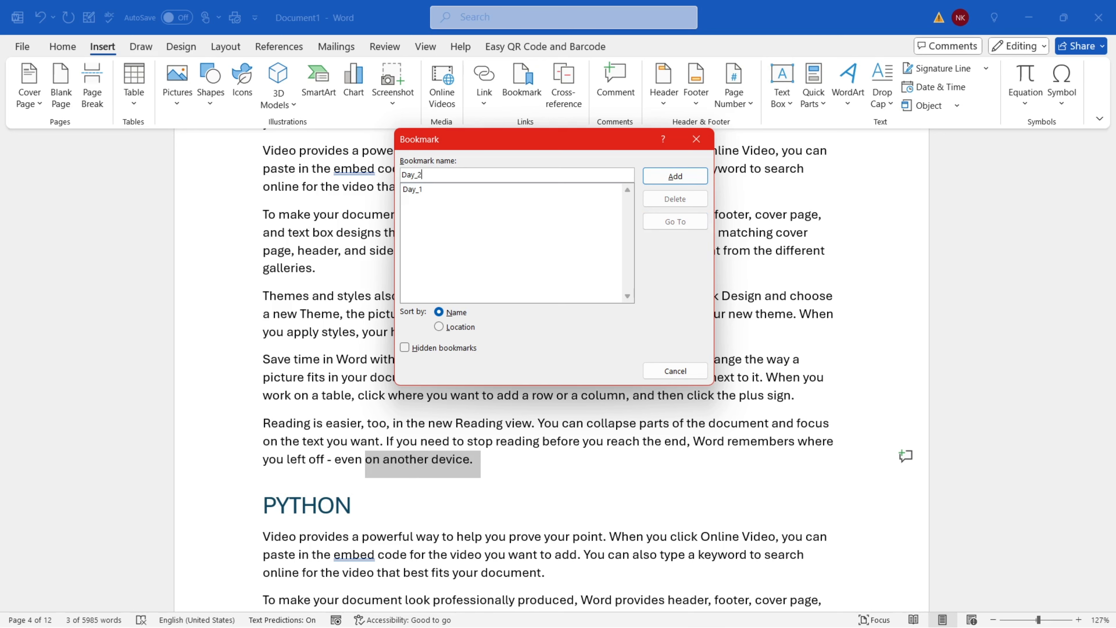
text(2)
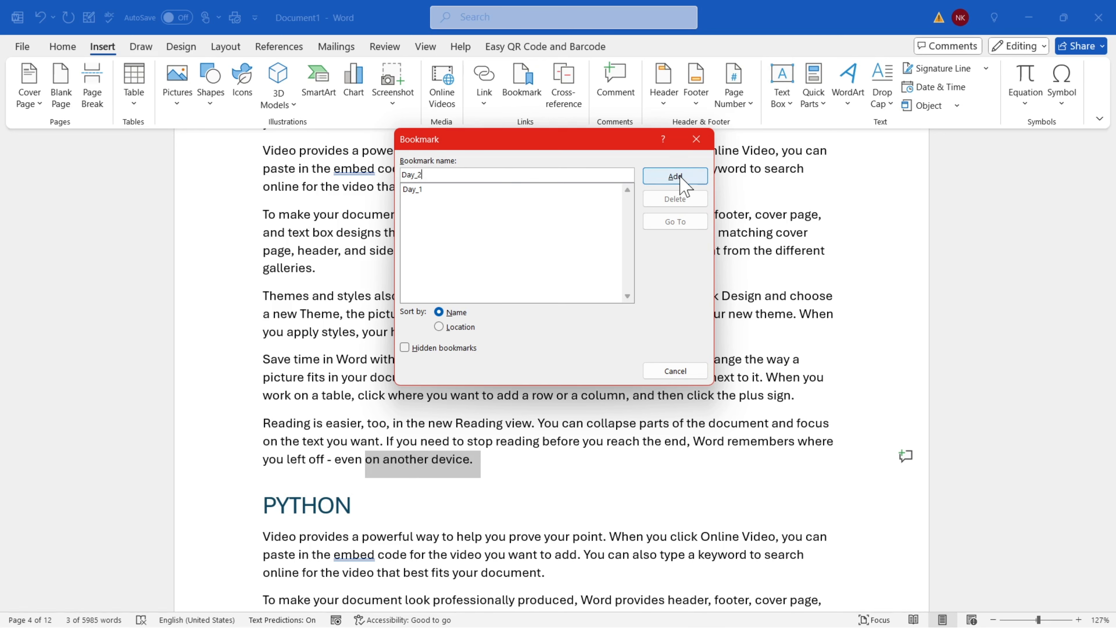
click(675, 177)
click(506, 477)
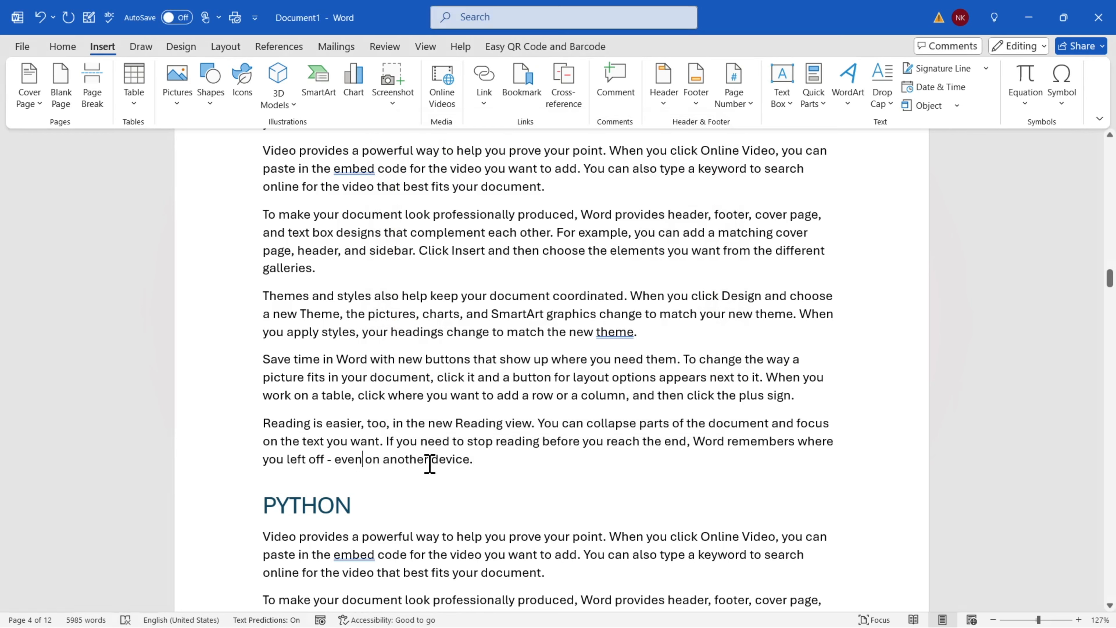
drag(430, 463, 517, 472)
click(518, 472)
From page 1, use Go To on Day_2 to confirm it jumps to its phrase
drag(1112, 276, 1112, 145)
click(456, 239)
click(522, 94)
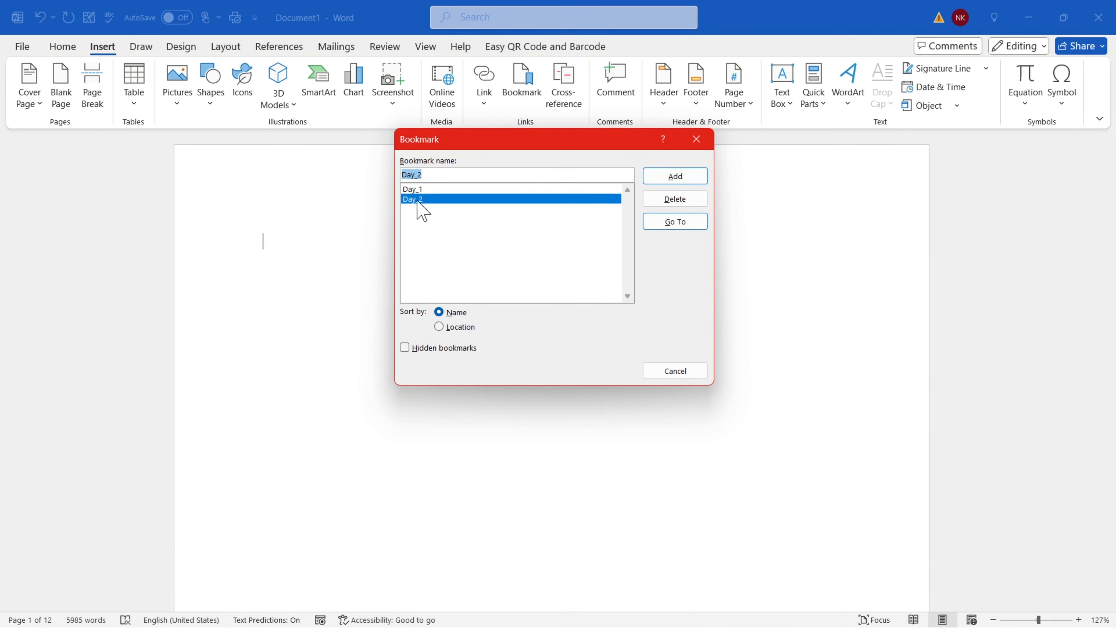
click(672, 227)
click(433, 189)
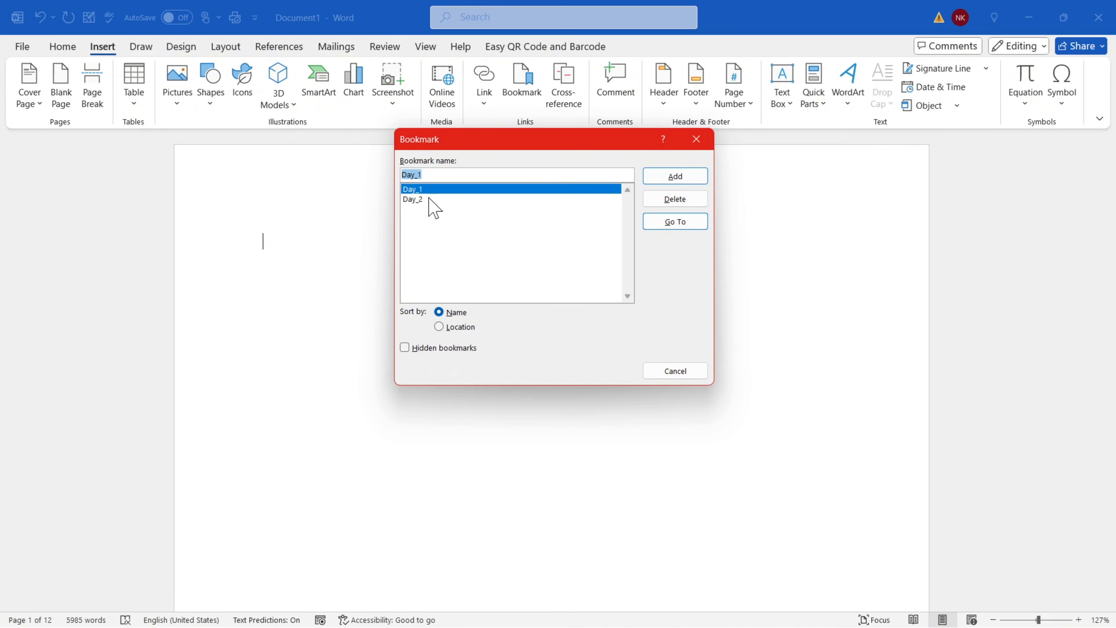
click(430, 199)
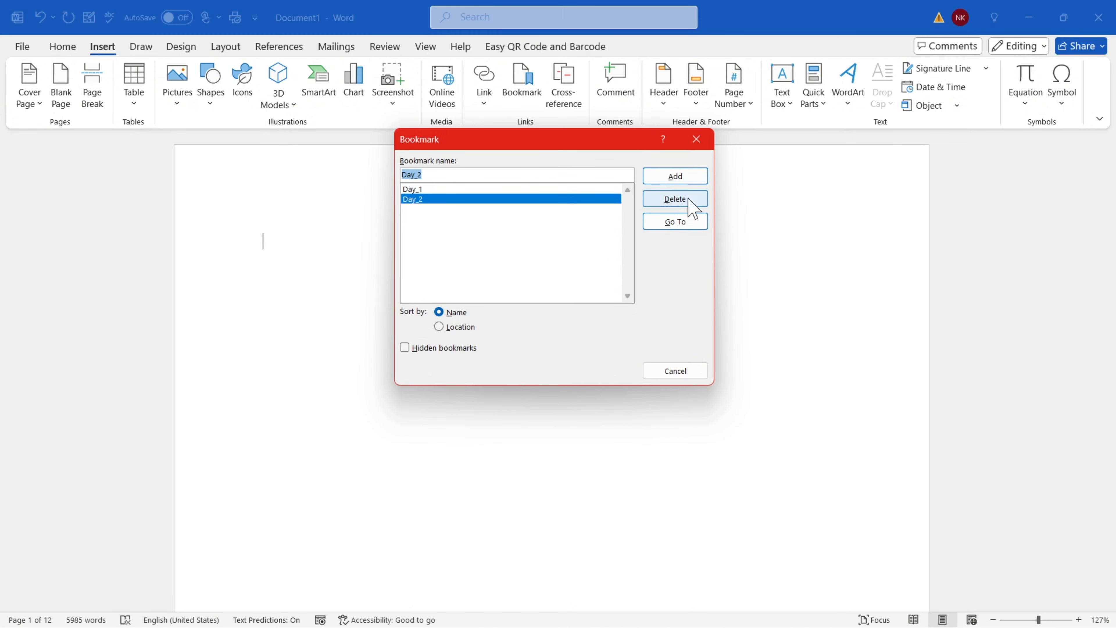
click(681, 222)
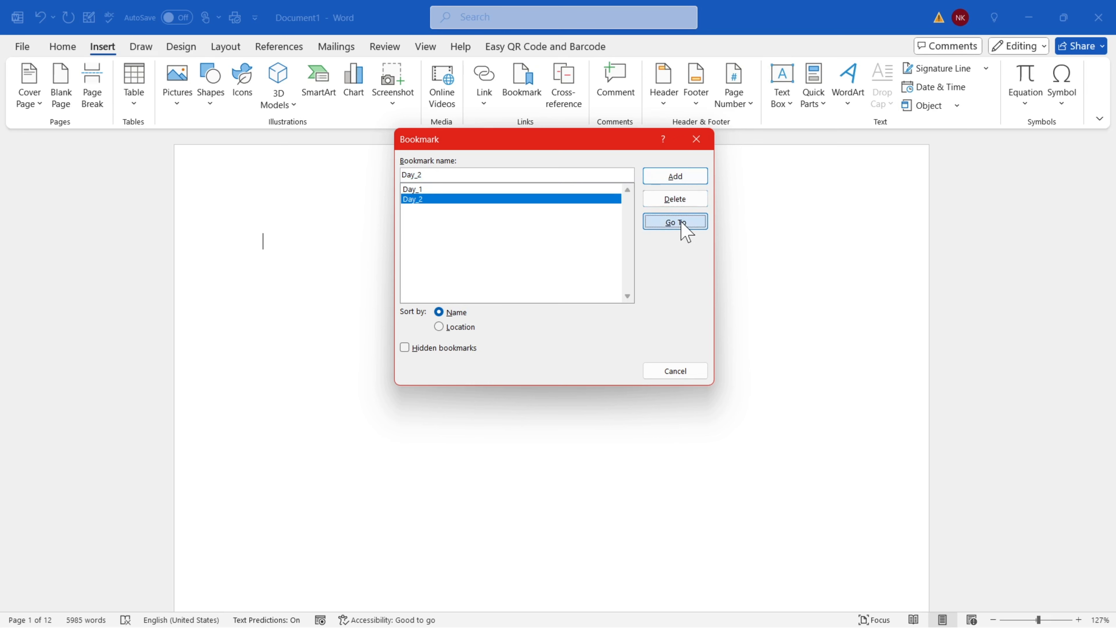
click(696, 140)
click(484, 102)
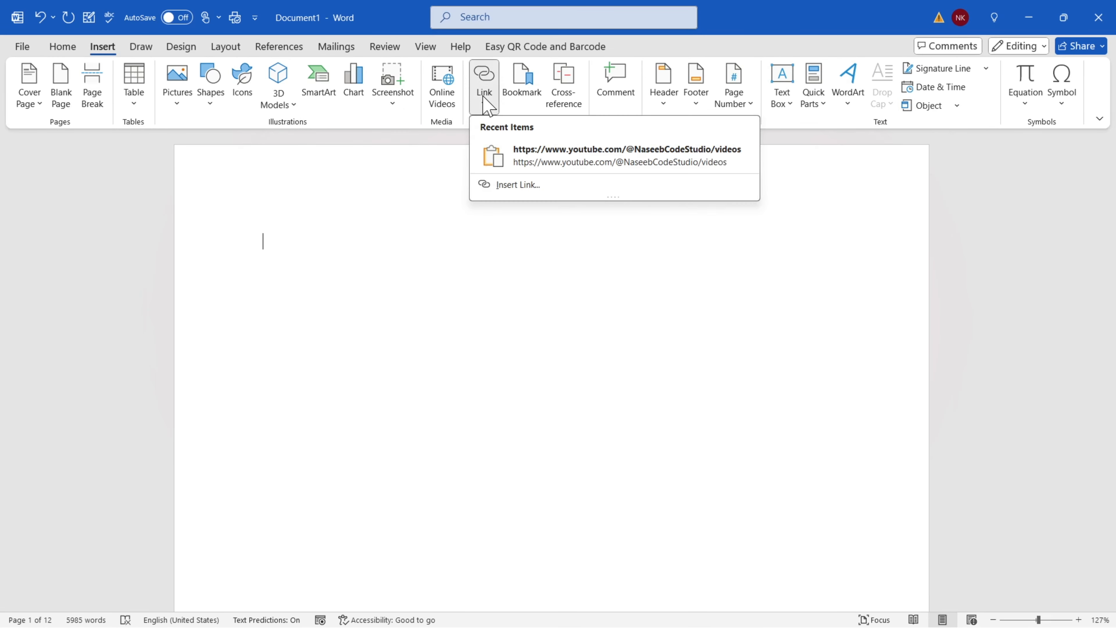
Add a page-1 link to the MS WORD heading, followed by a new line
click(517, 184)
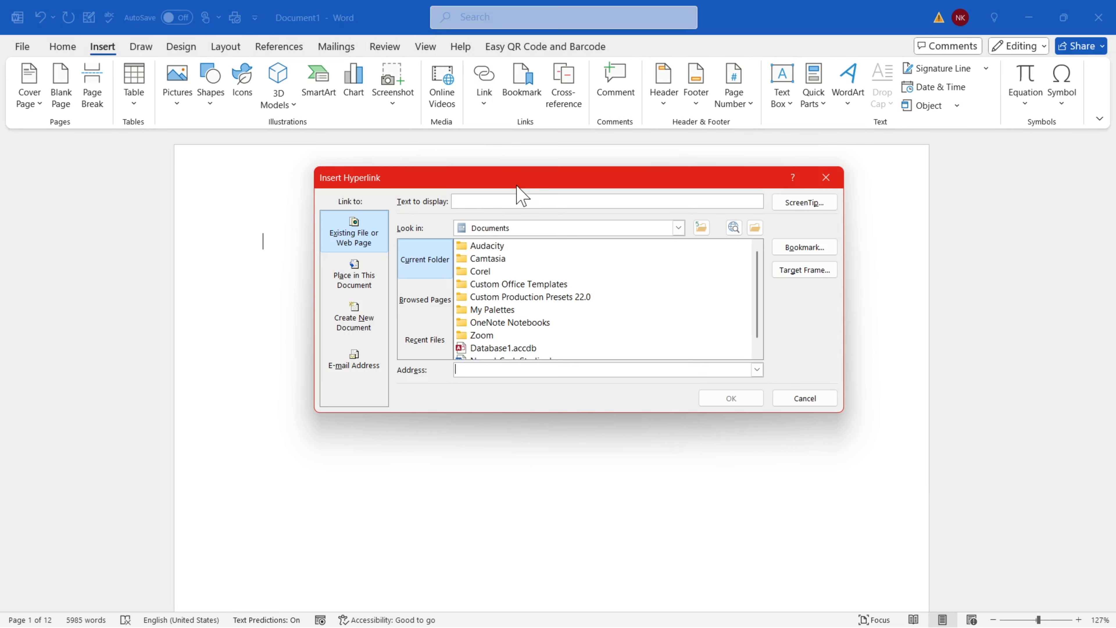
click(354, 281)
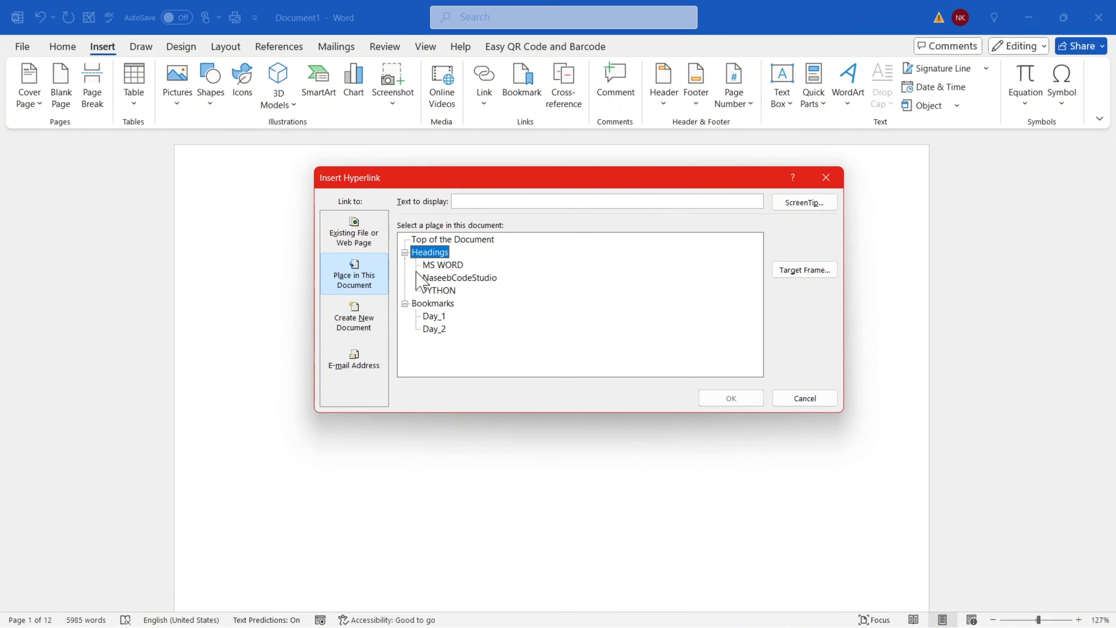
click(445, 269)
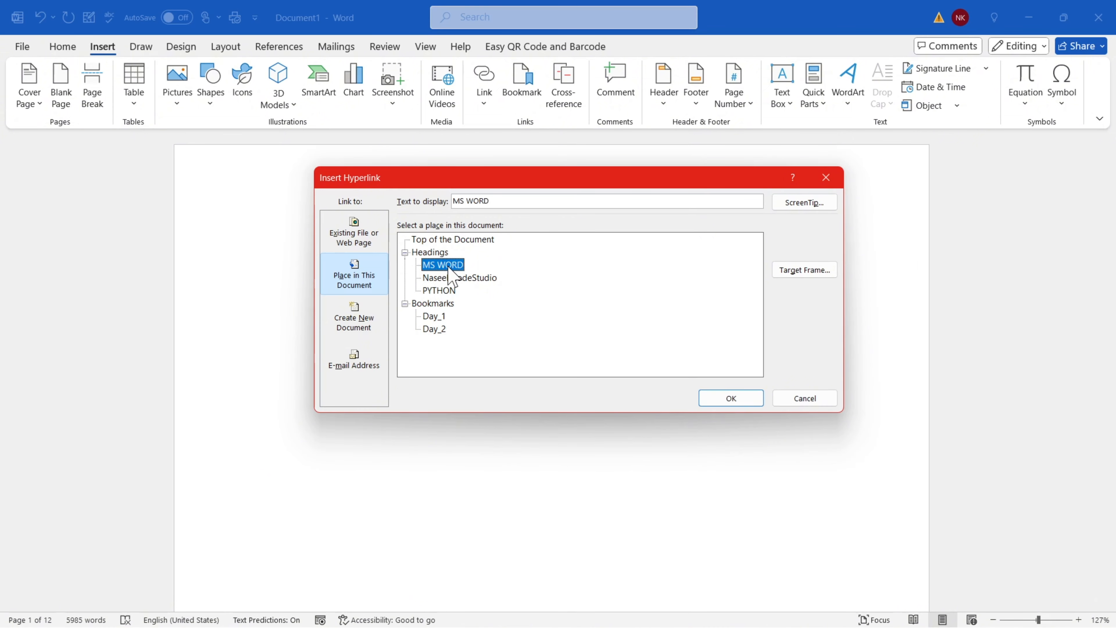
click(712, 401)
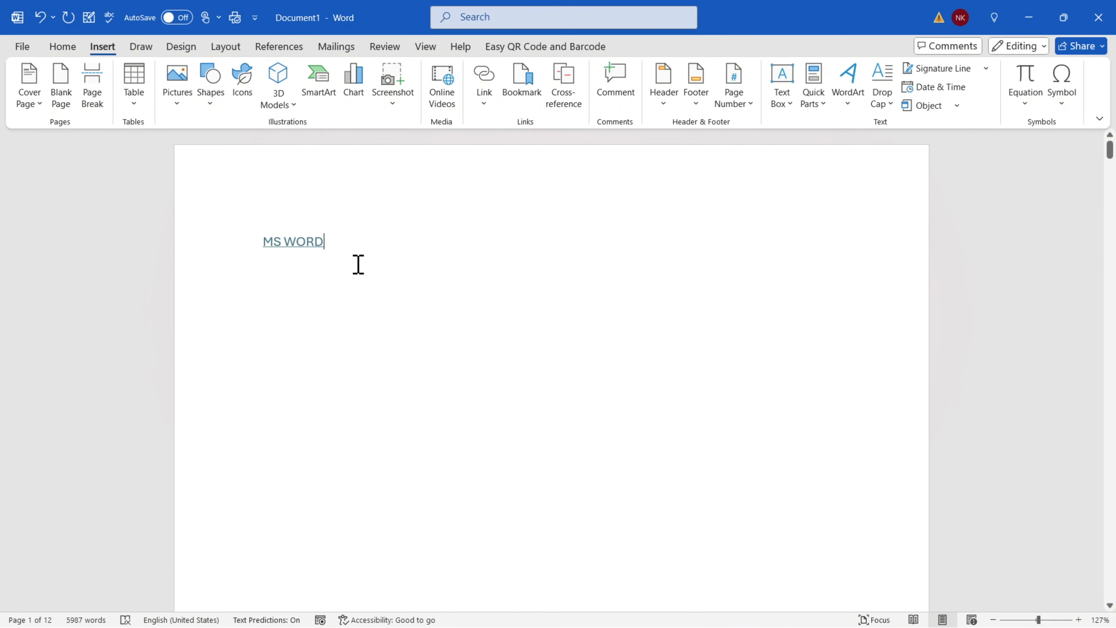
key(Return)
Add links to the NaseebCodeStudio and PYTHON headings, each on its own line
click(482, 77)
click(516, 195)
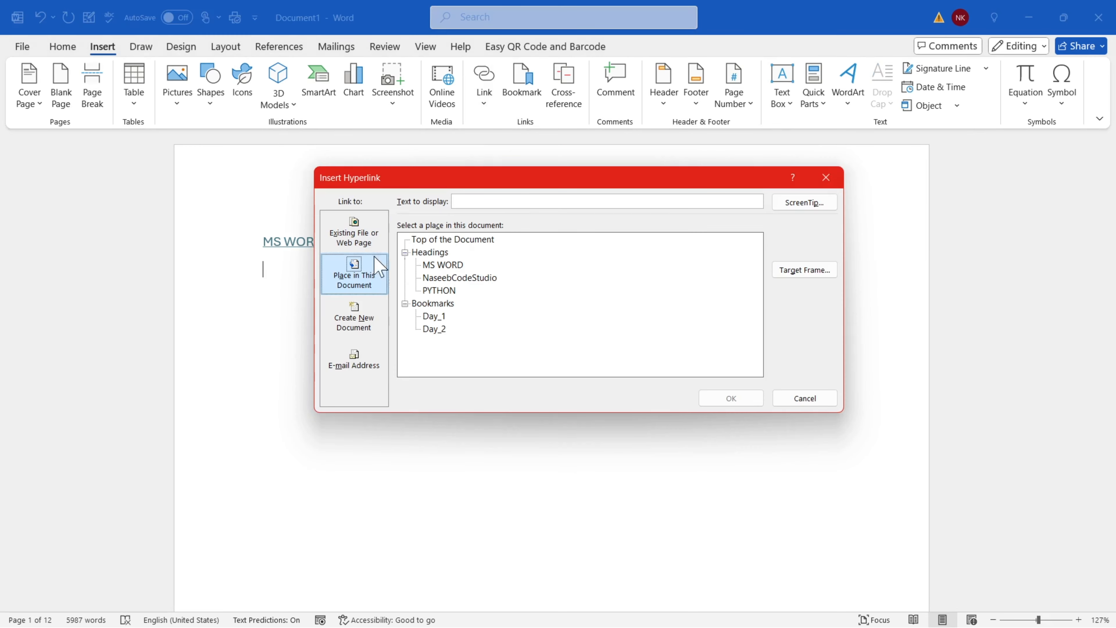
click(446, 275)
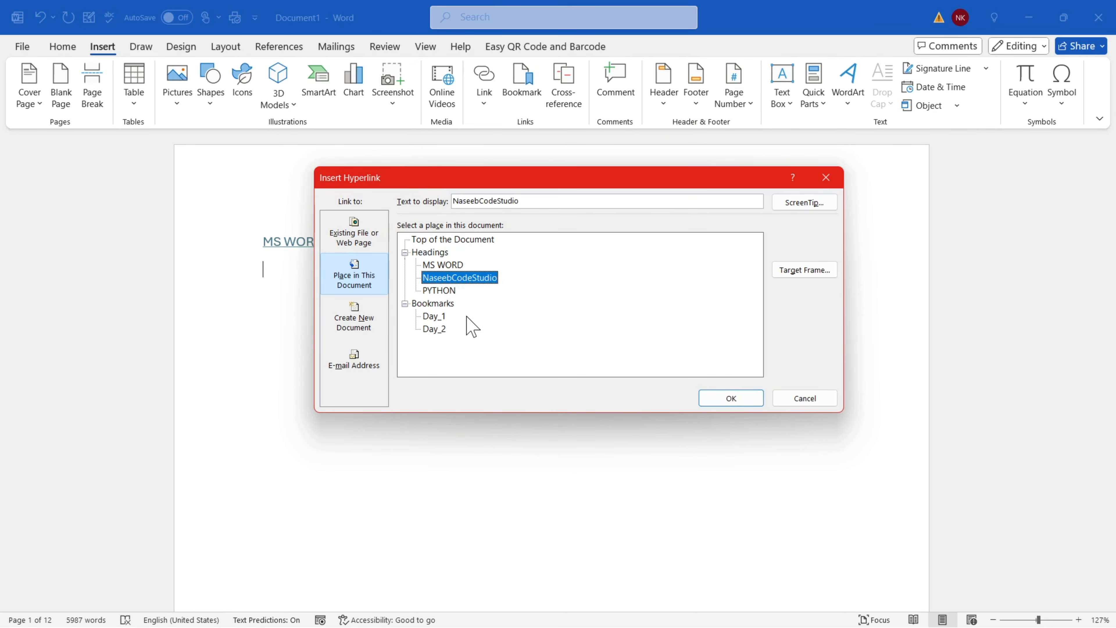
click(731, 398)
key(Return)
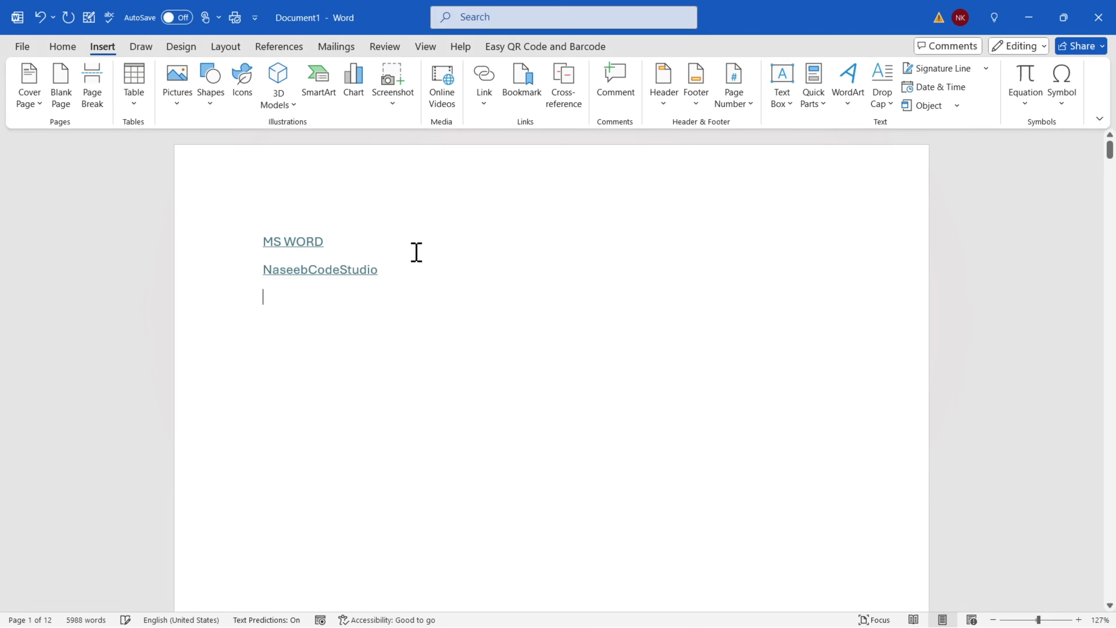
click(484, 100)
click(503, 194)
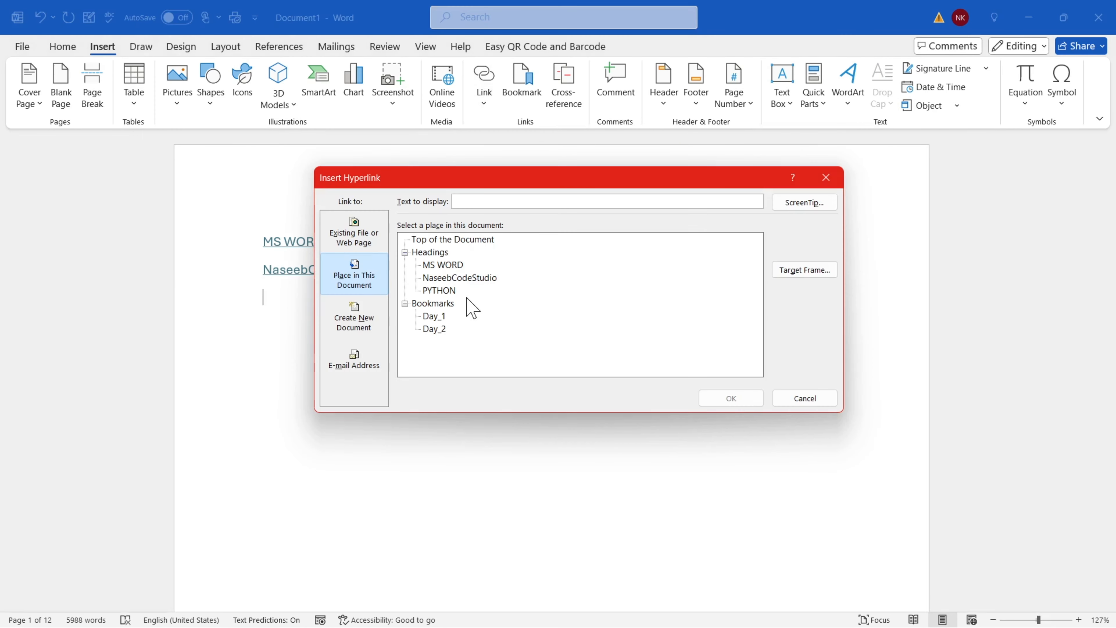
click(439, 291)
click(722, 399)
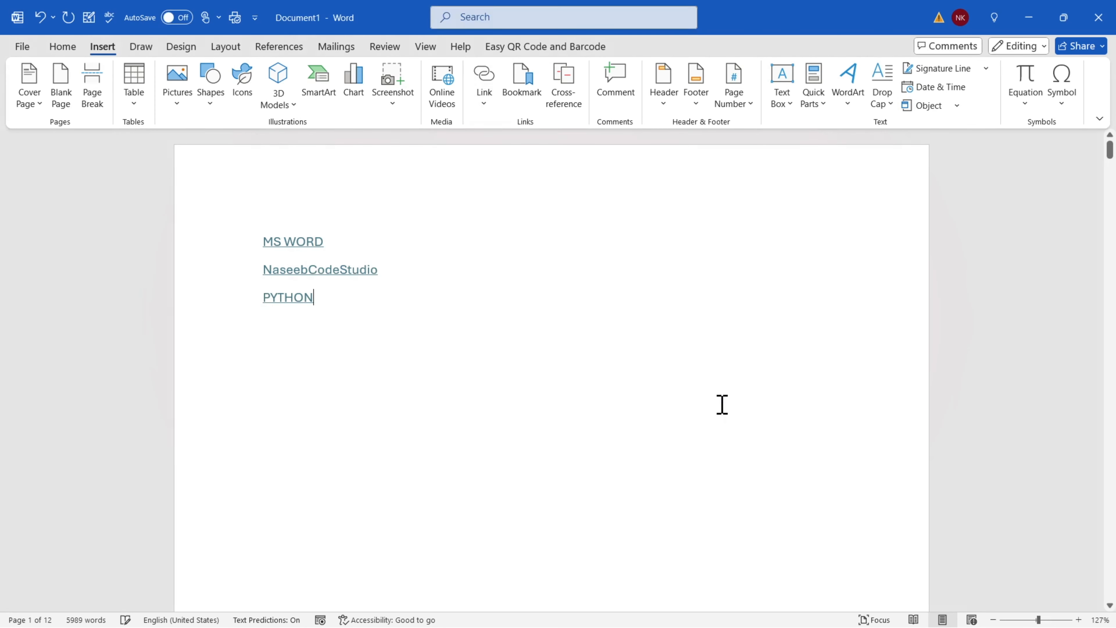
key(Return)
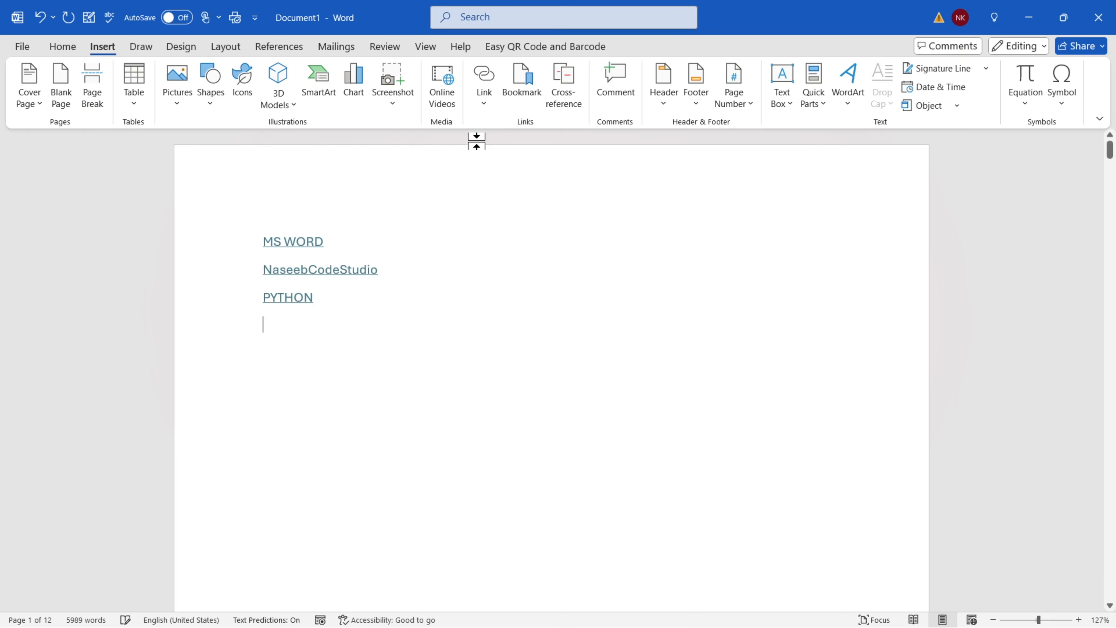
Add links to the Day_1 and Day_2 bookmarks, then select the MS WORD link text
click(483, 100)
click(515, 192)
click(434, 316)
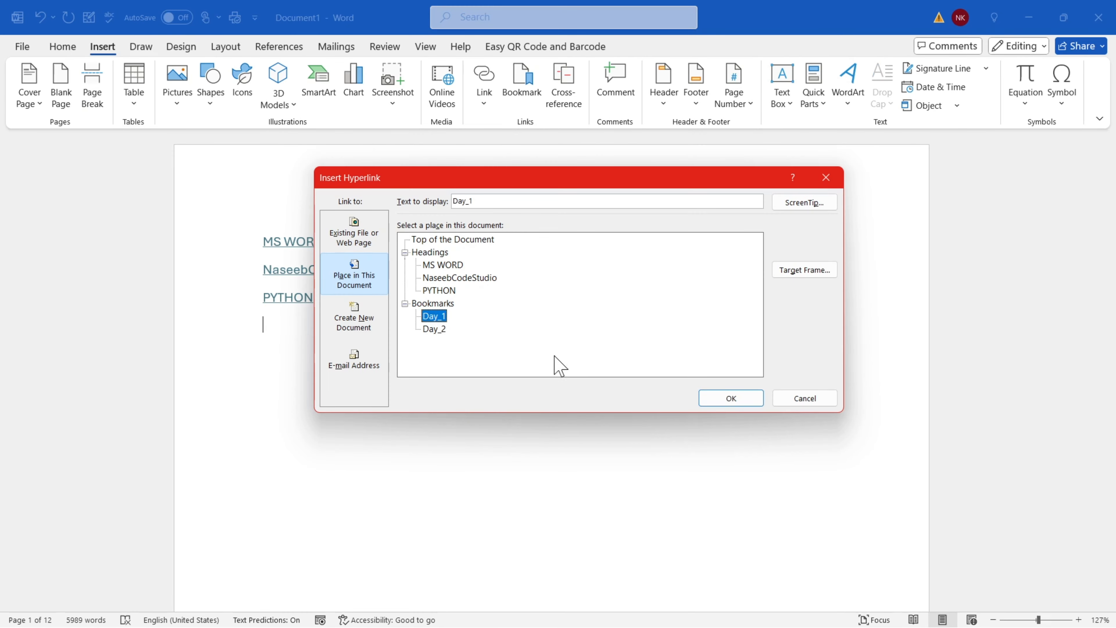
click(714, 401)
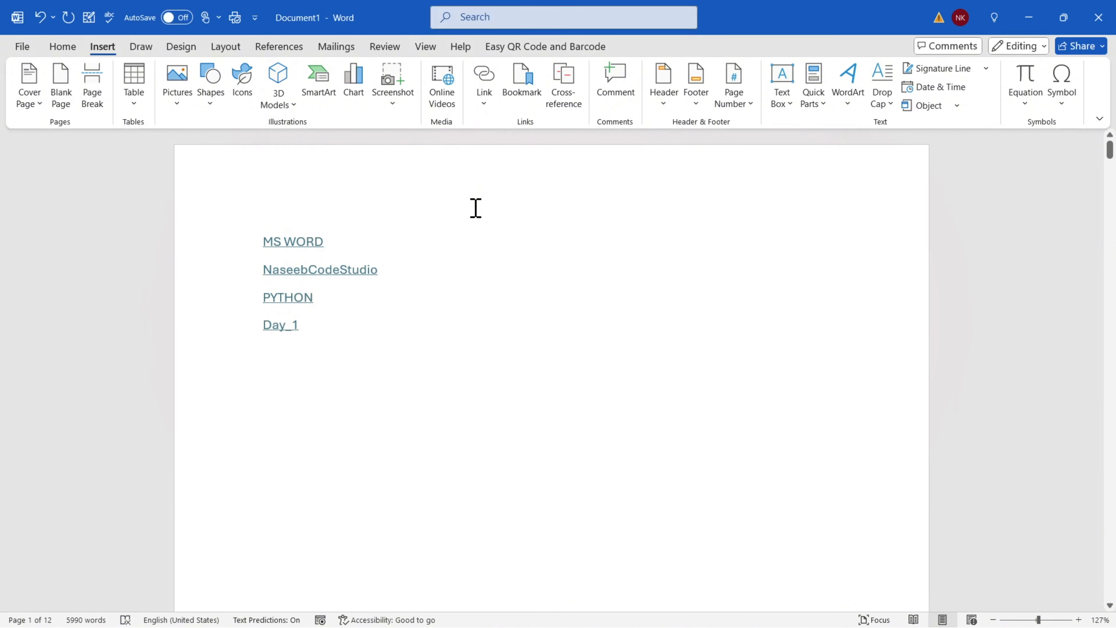
click(484, 100)
click(511, 194)
click(435, 328)
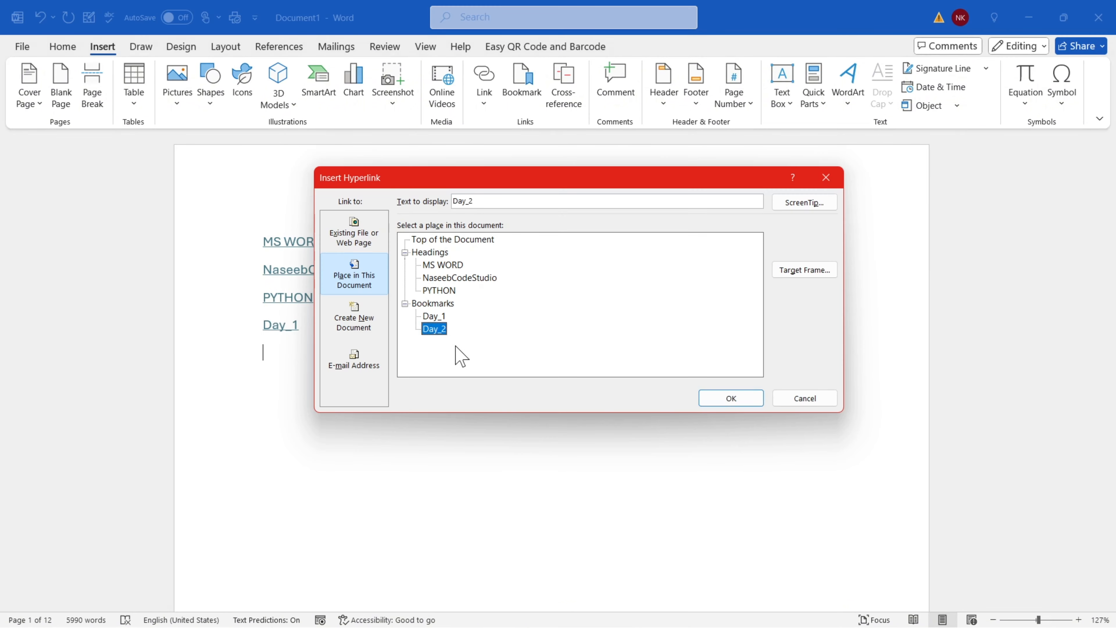
click(714, 400)
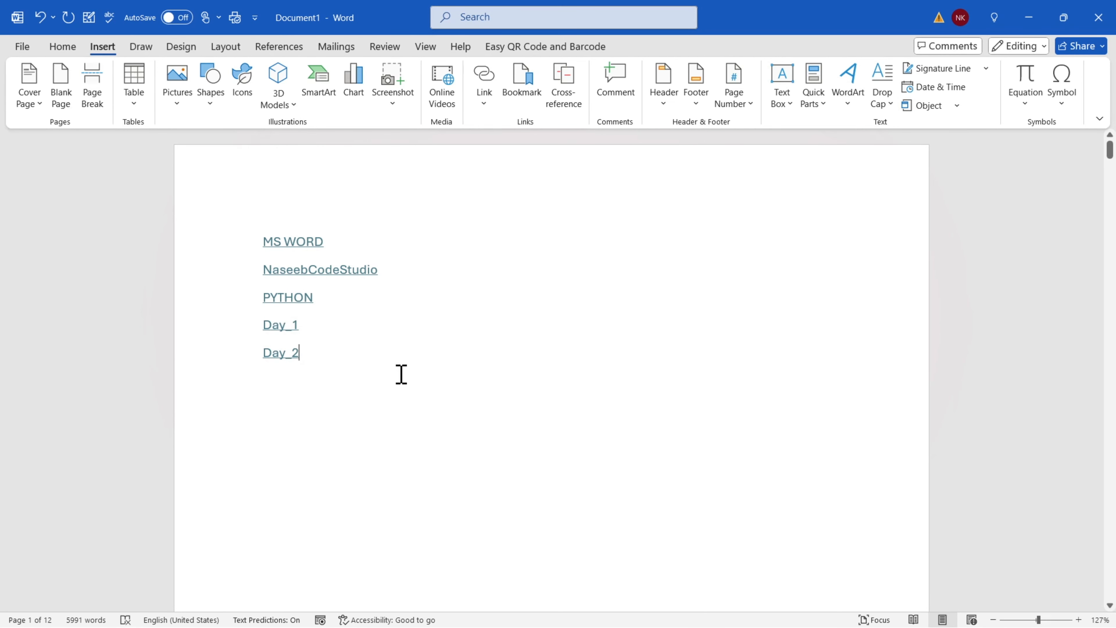
drag(261, 243, 332, 243)
Test the MS WORD, NaseebCodeStudio and PYTHON links, checking each reaches its heading
click(333, 243)
ctrl+click(285, 248)
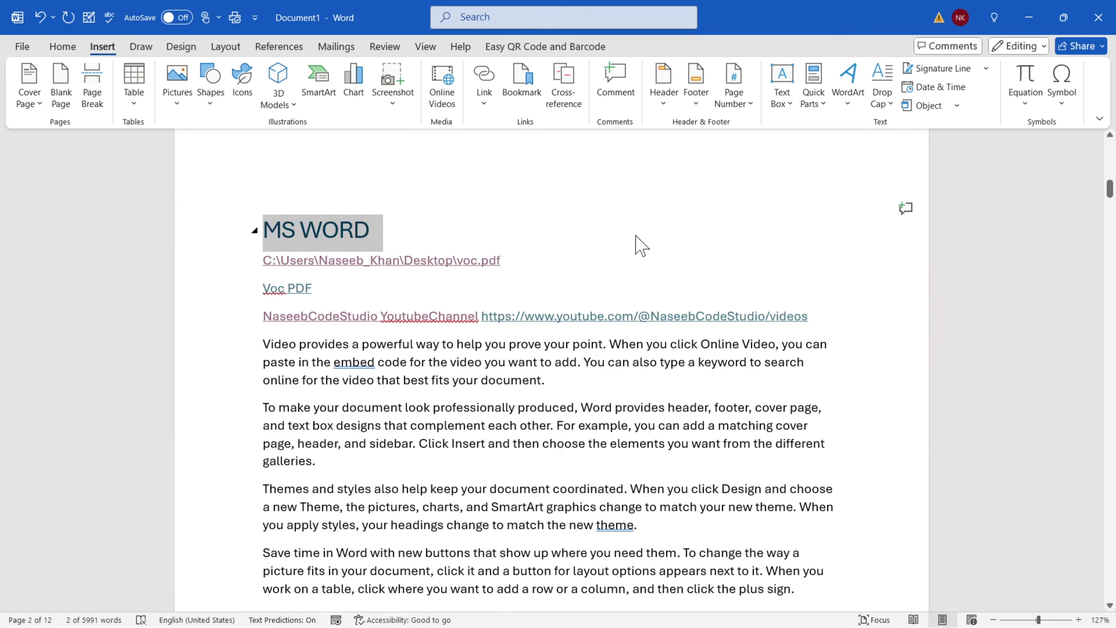
key(ctrl+End)
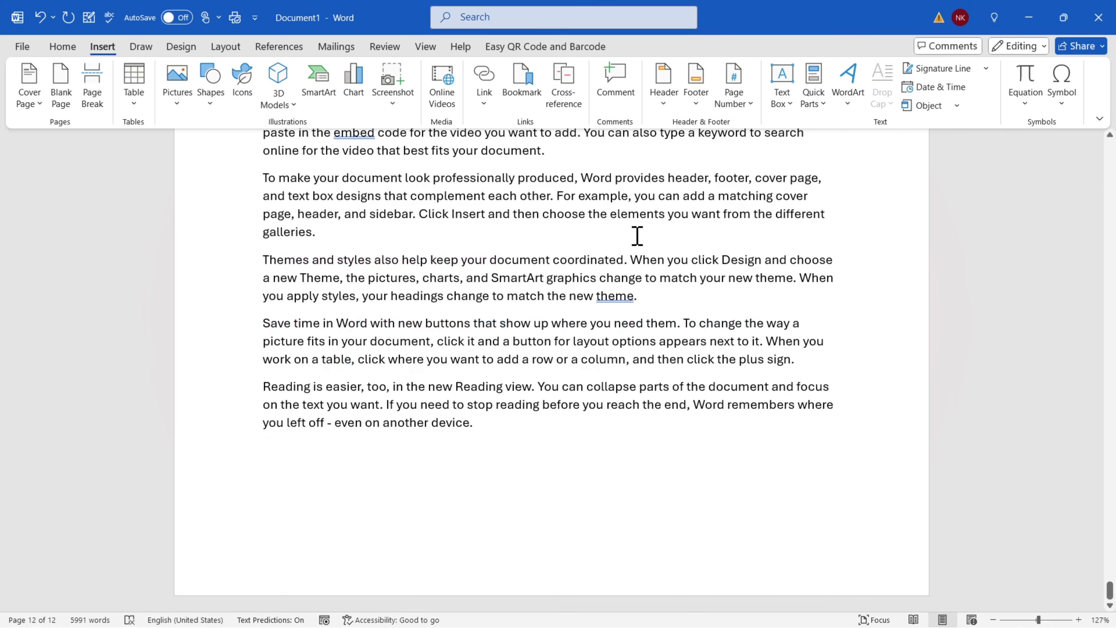
key(ctrl+Home)
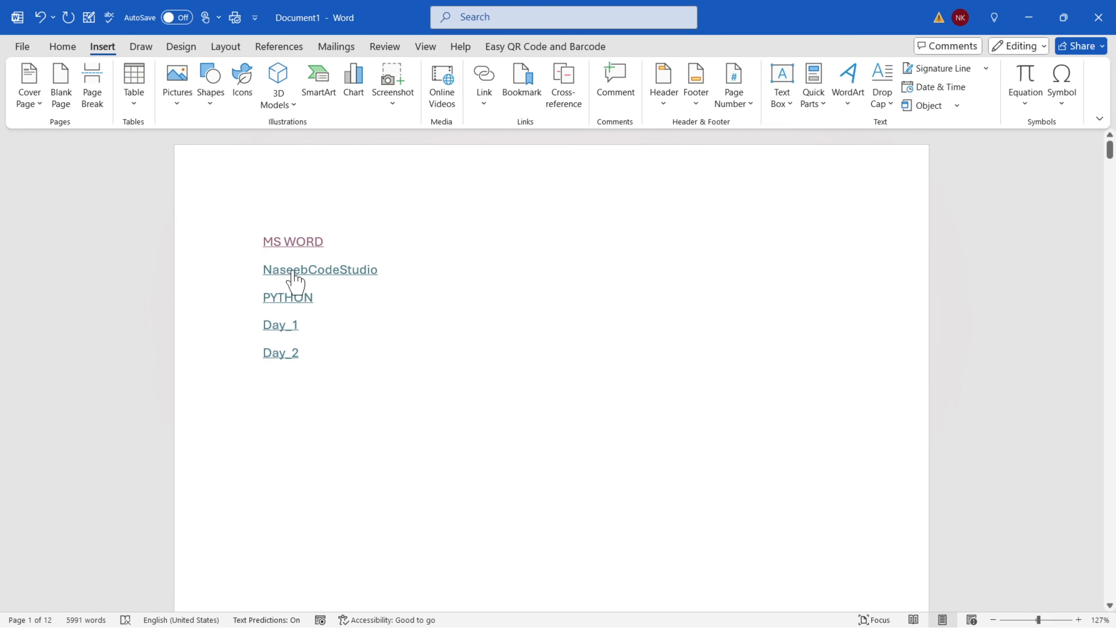
ctrl+click(333, 275)
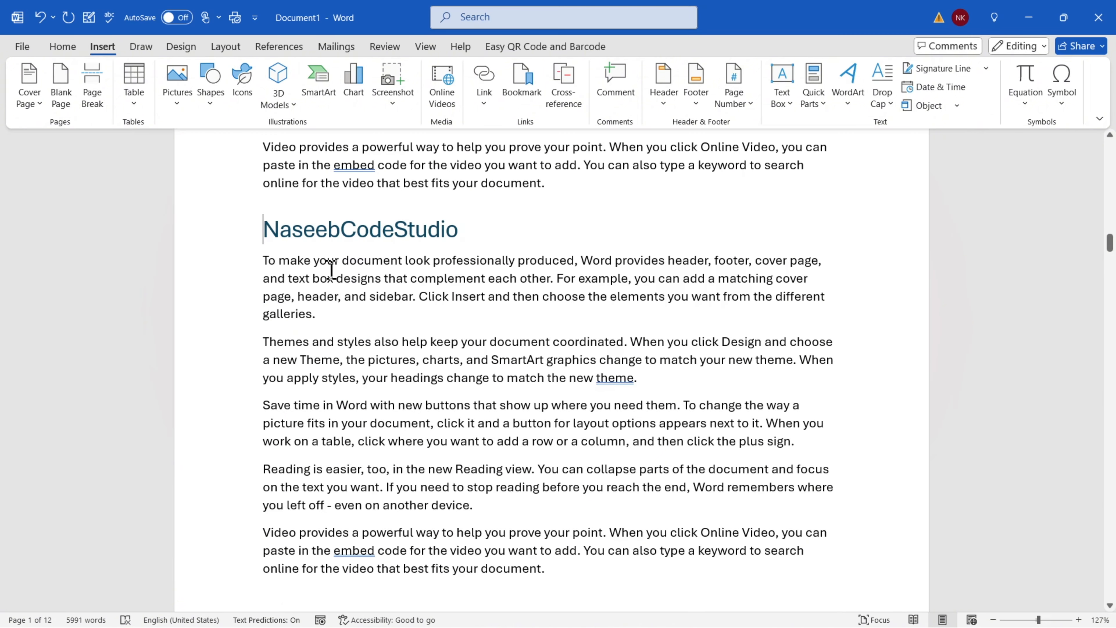
drag(457, 237, 237, 250)
key(alt+Left)
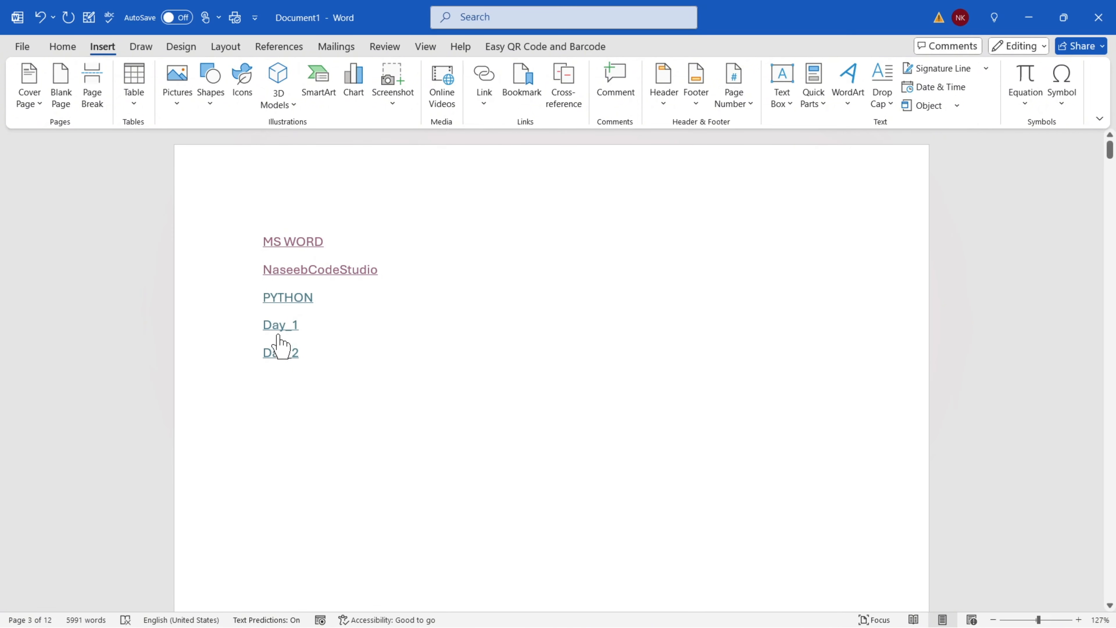
ctrl+click(287, 302)
drag(264, 231, 435, 249)
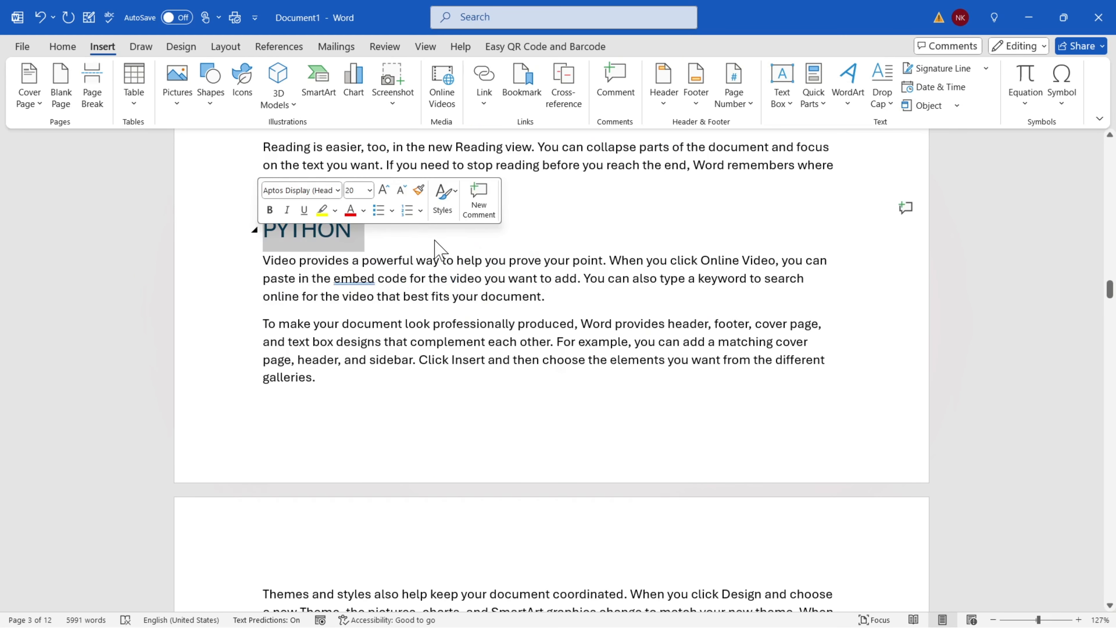
click(436, 239)
key(ctrl+Home)
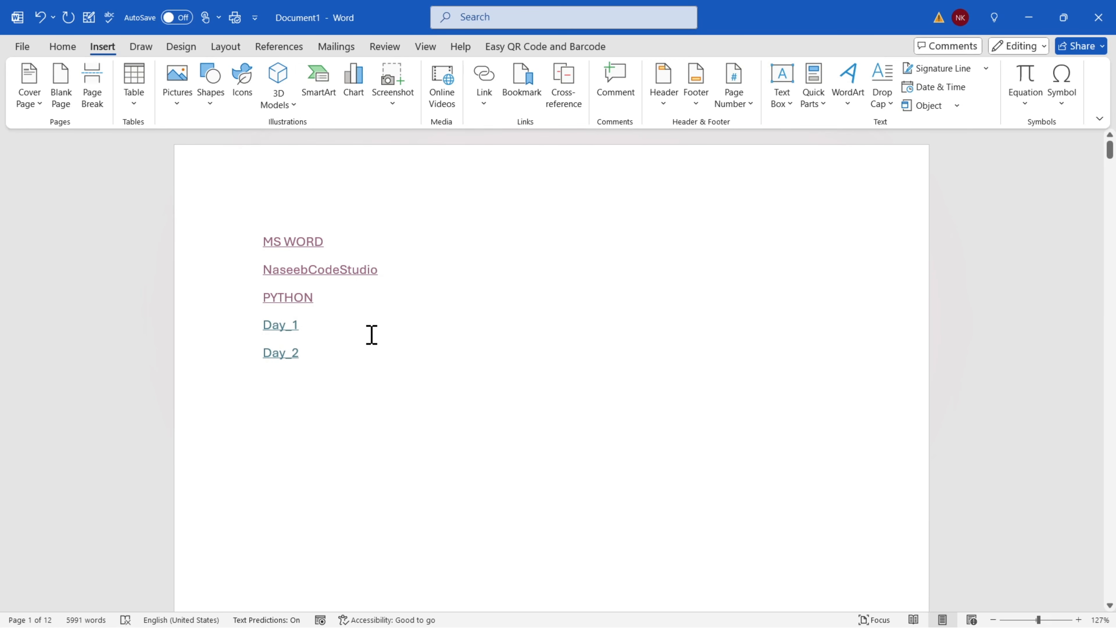
Inspect the Day_1, Day_2, heading and MS WORD link texts in page 1's link list
drag(264, 327, 306, 326)
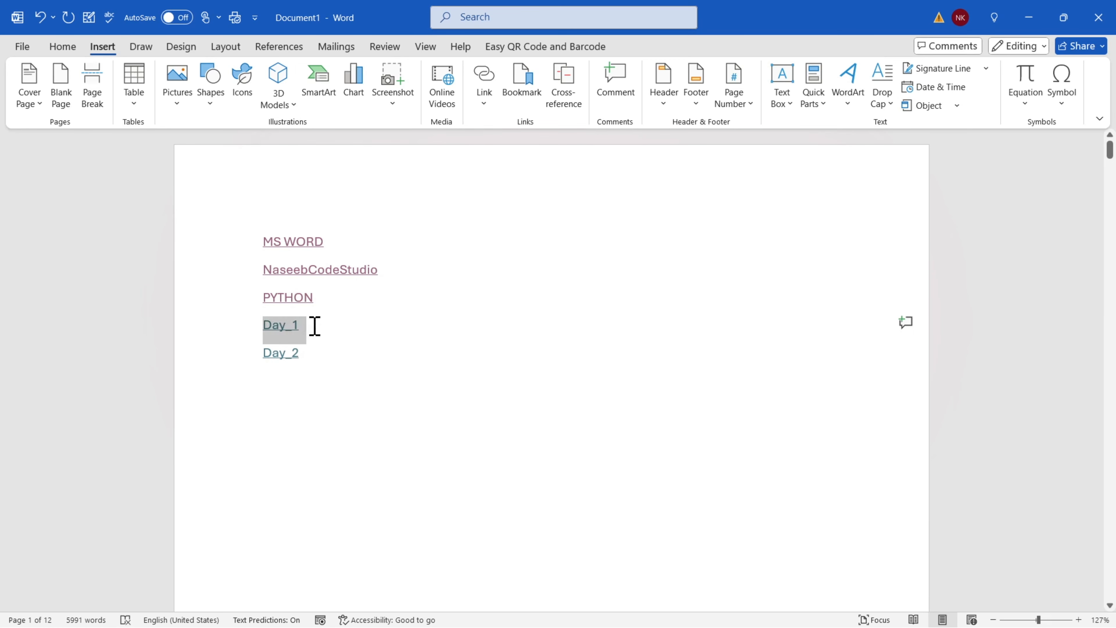
click(322, 336)
drag(258, 358, 245, 324)
click(340, 351)
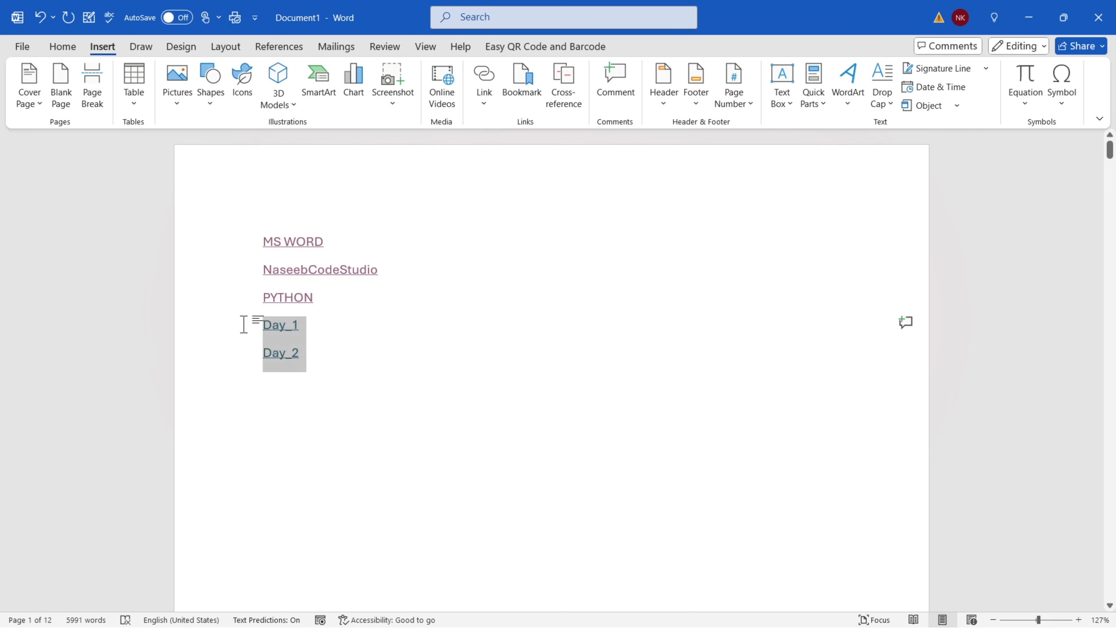
click(343, 379)
drag(196, 245, 391, 309)
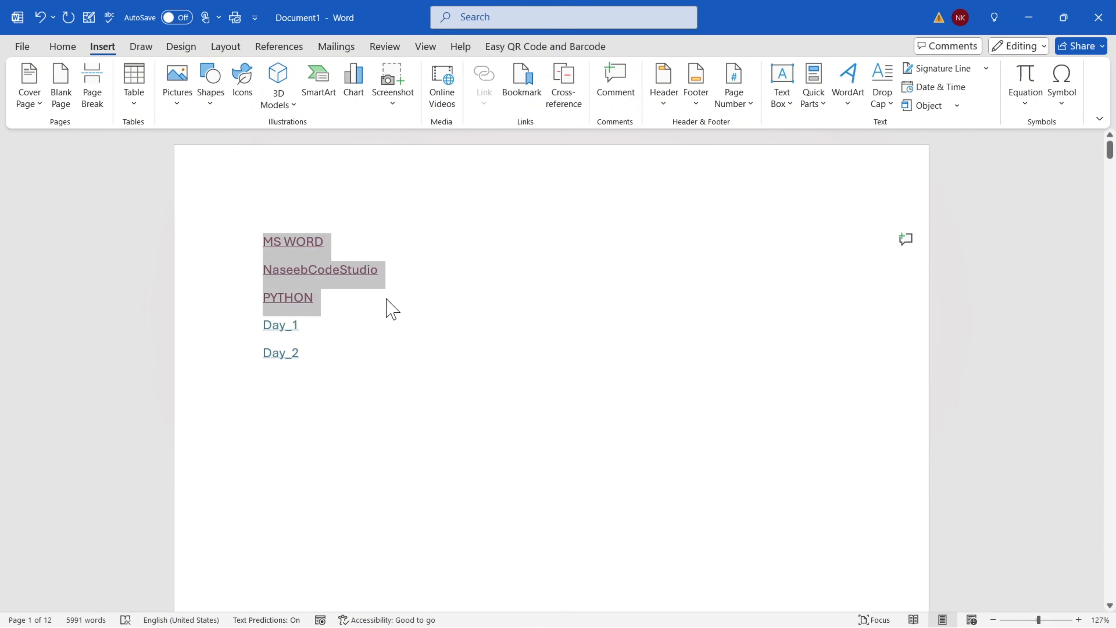
click(392, 308)
drag(332, 242, 237, 249)
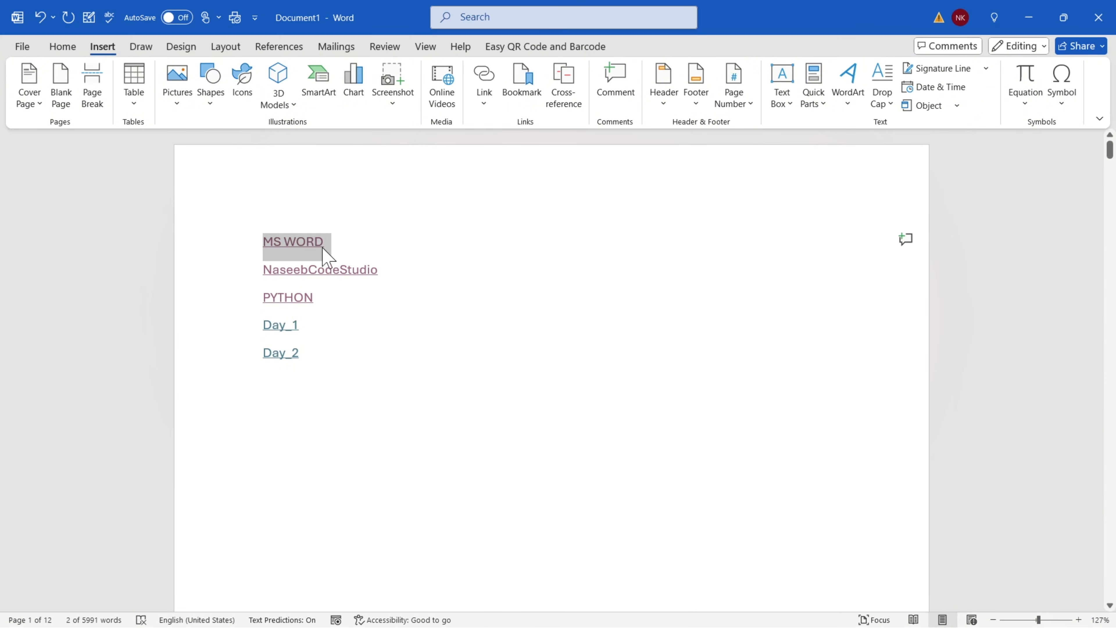
click(353, 250)
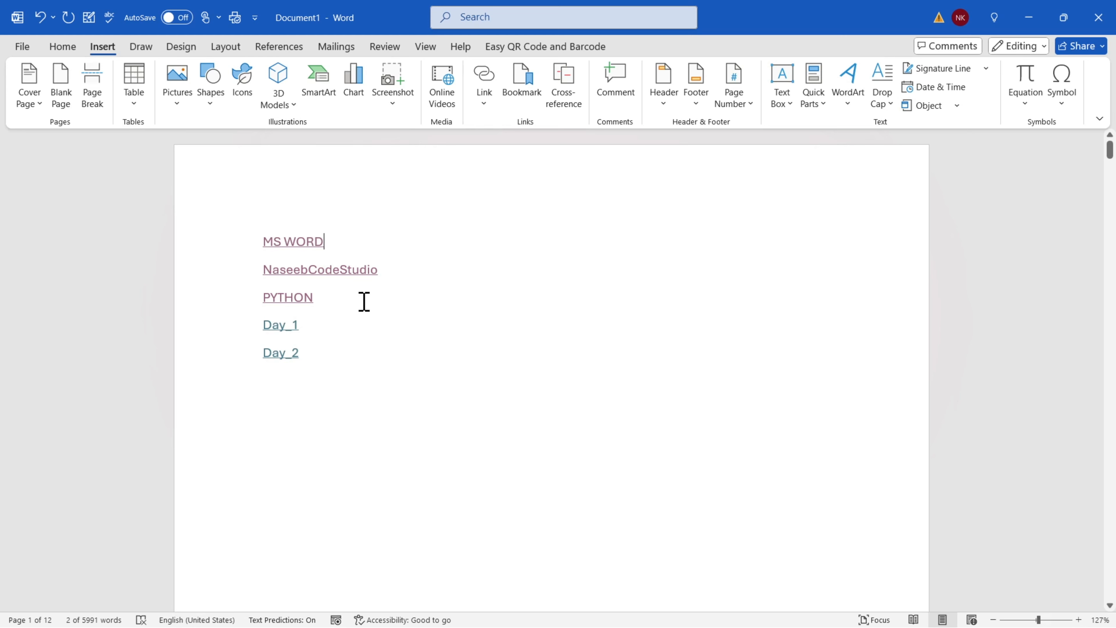
Test the Day_1 and Day_2 bookmark links, then scroll down to the last page, page 12
ctrl+click(280, 338)
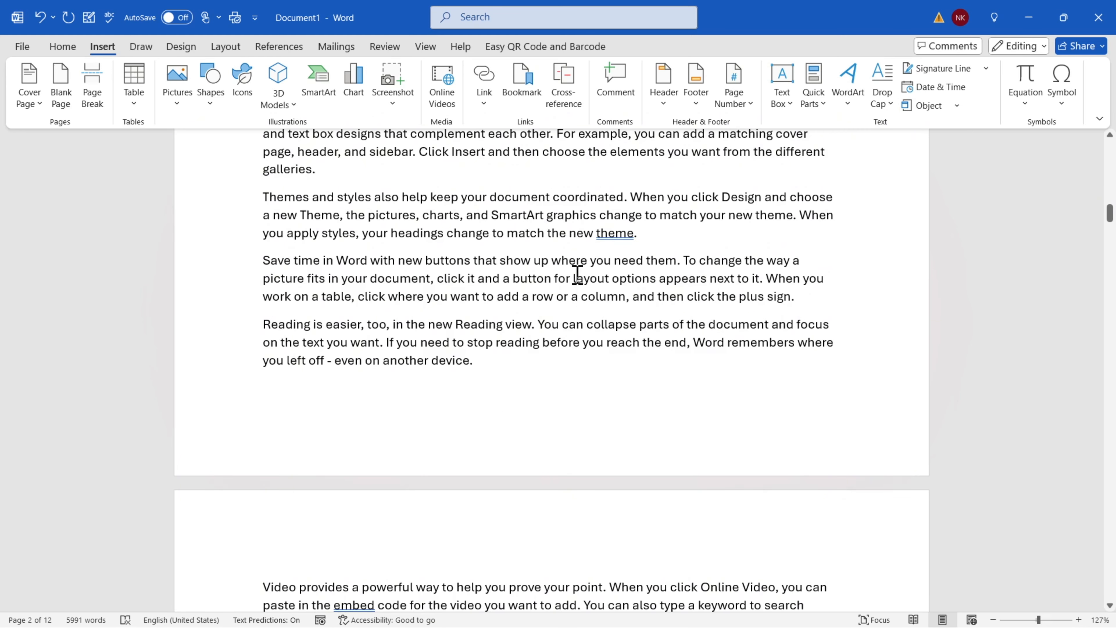
key(ctrl+Home)
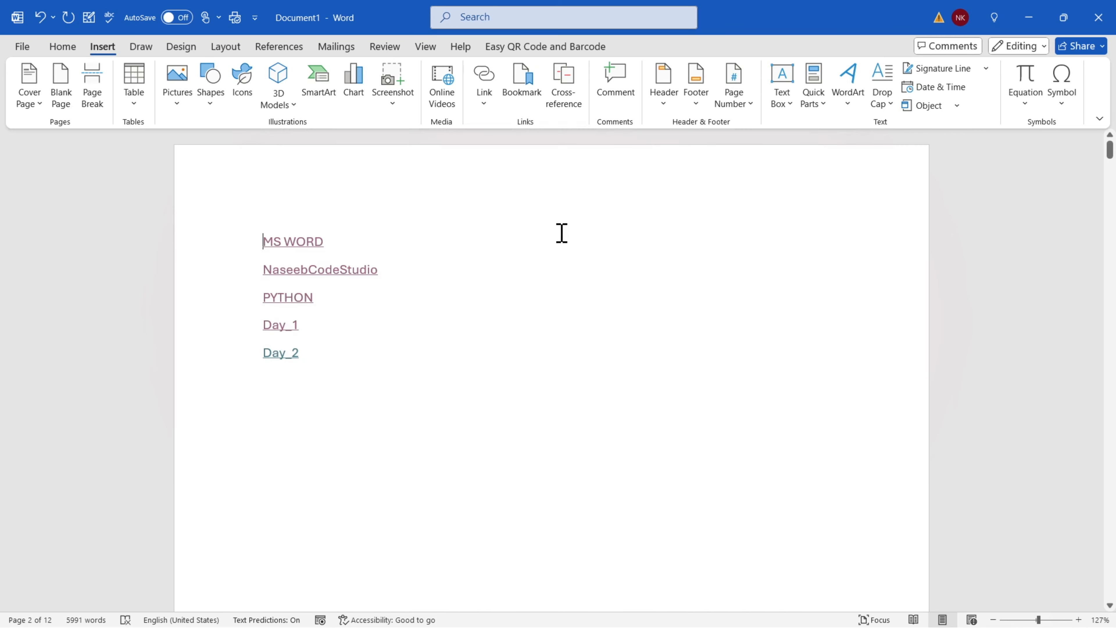
ctrl+click(271, 357)
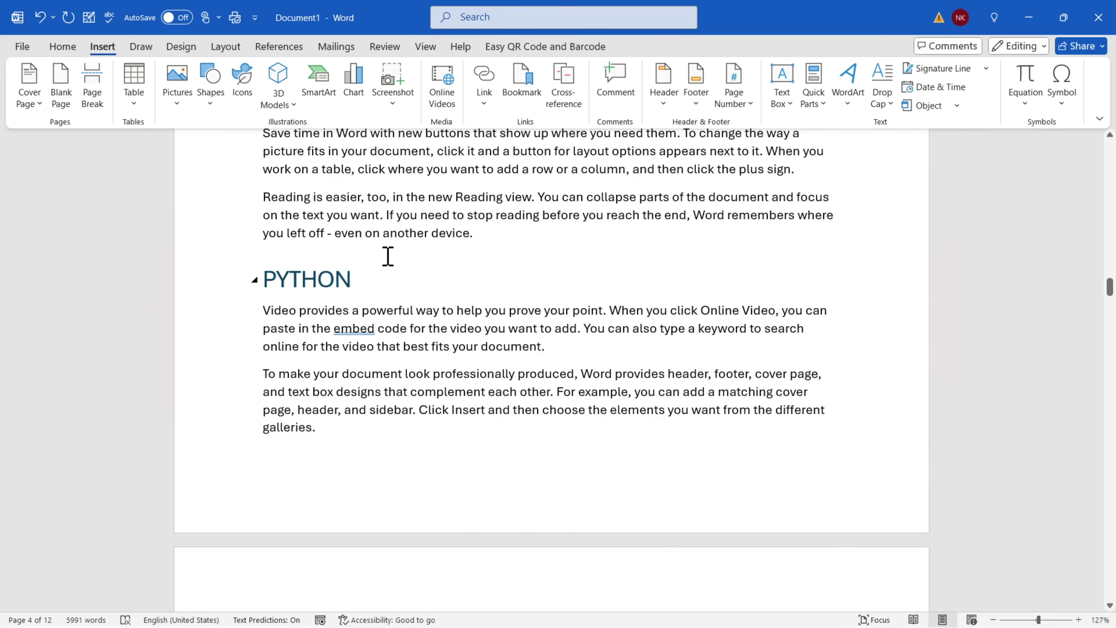
click(364, 230)
key(ctrl+Home)
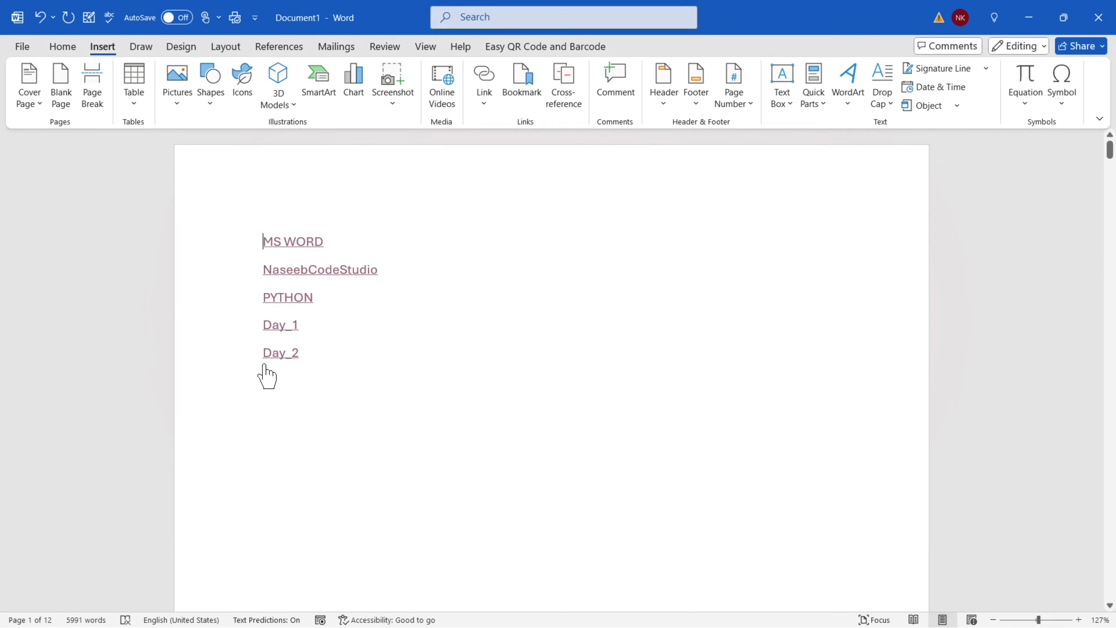
ctrl+click(269, 354)
scroll(395, 374, down, 10)
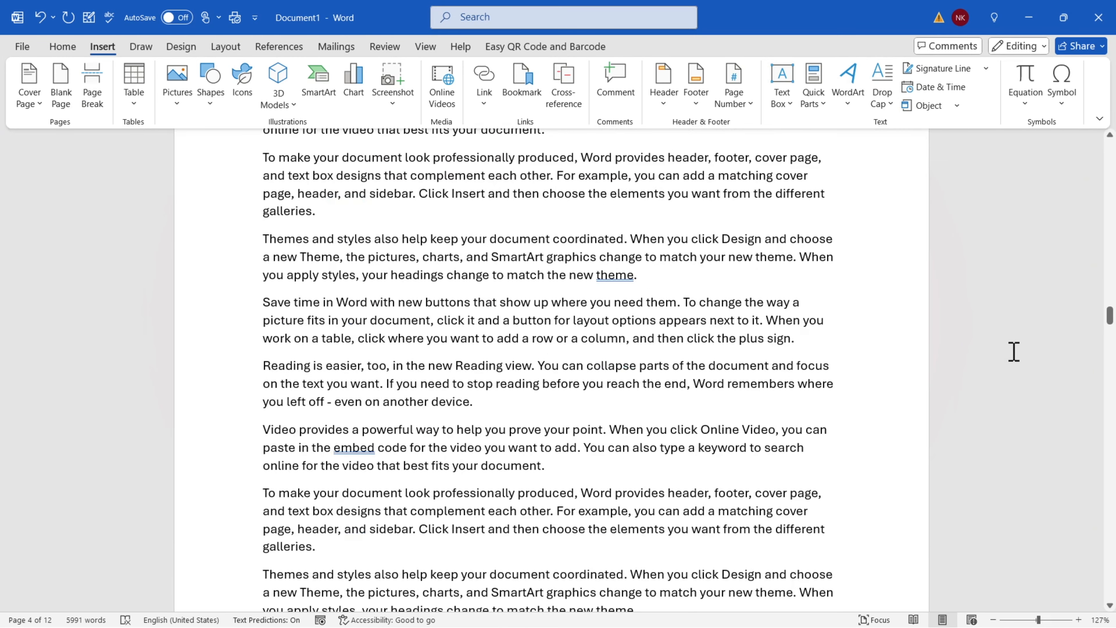
drag(1111, 321, 1110, 593)
Add a 'Top of the Document' link on page 12's empty last line and follow it to page 1
click(294, 479)
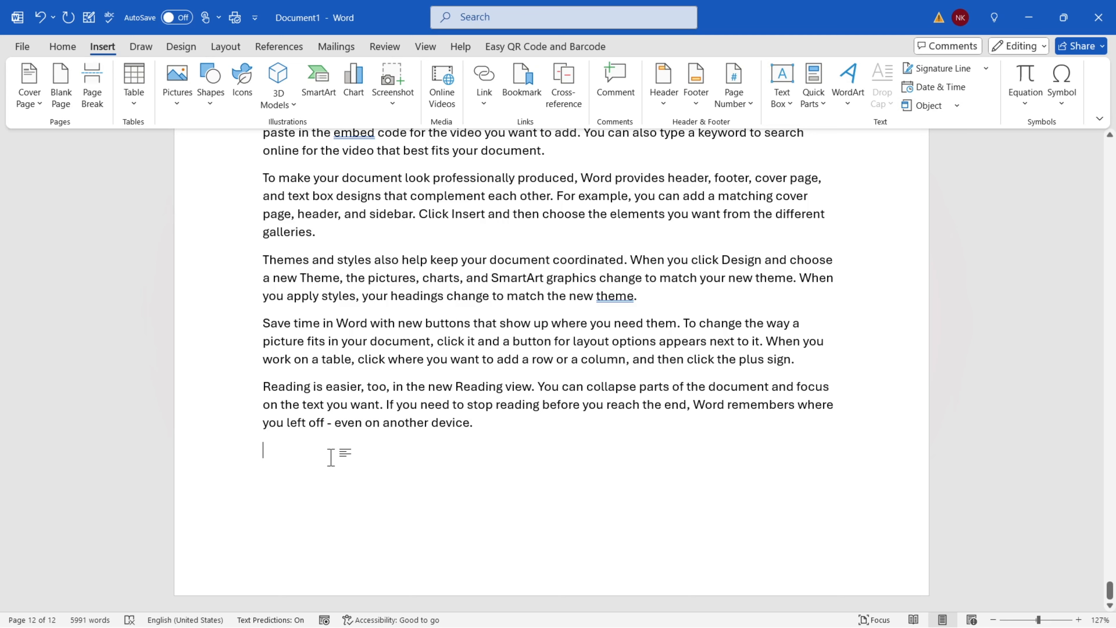
click(492, 106)
click(520, 188)
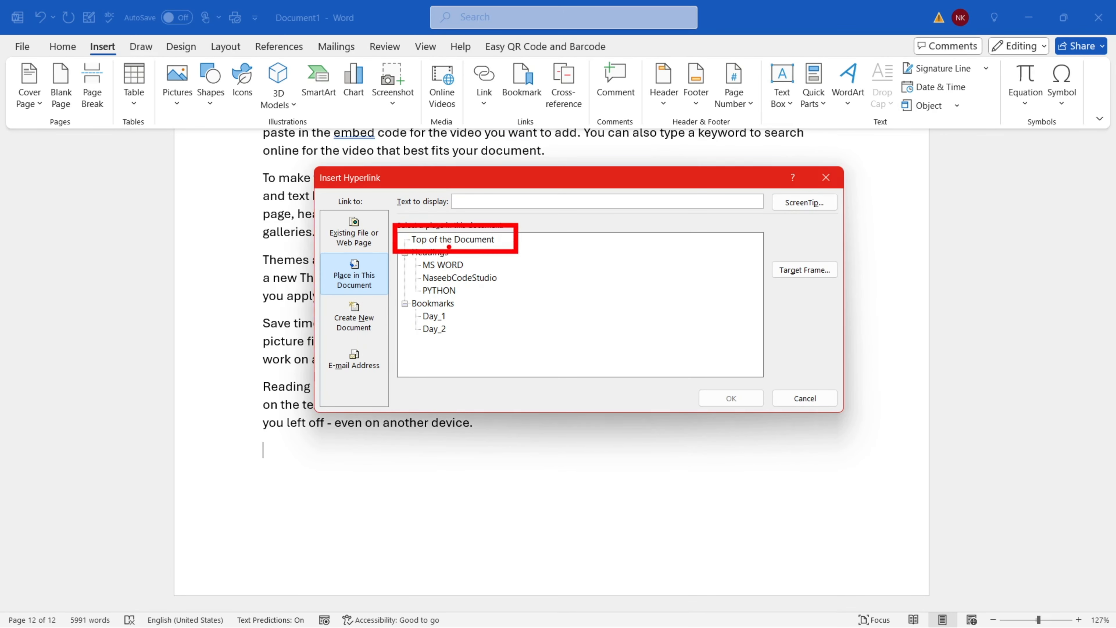
click(452, 240)
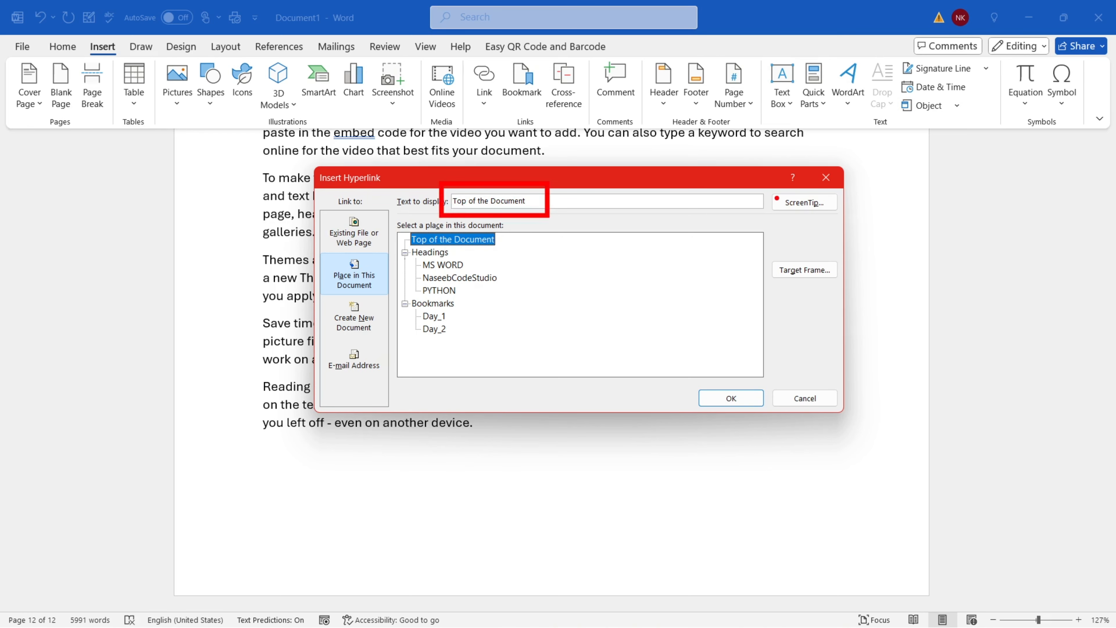
click(729, 391)
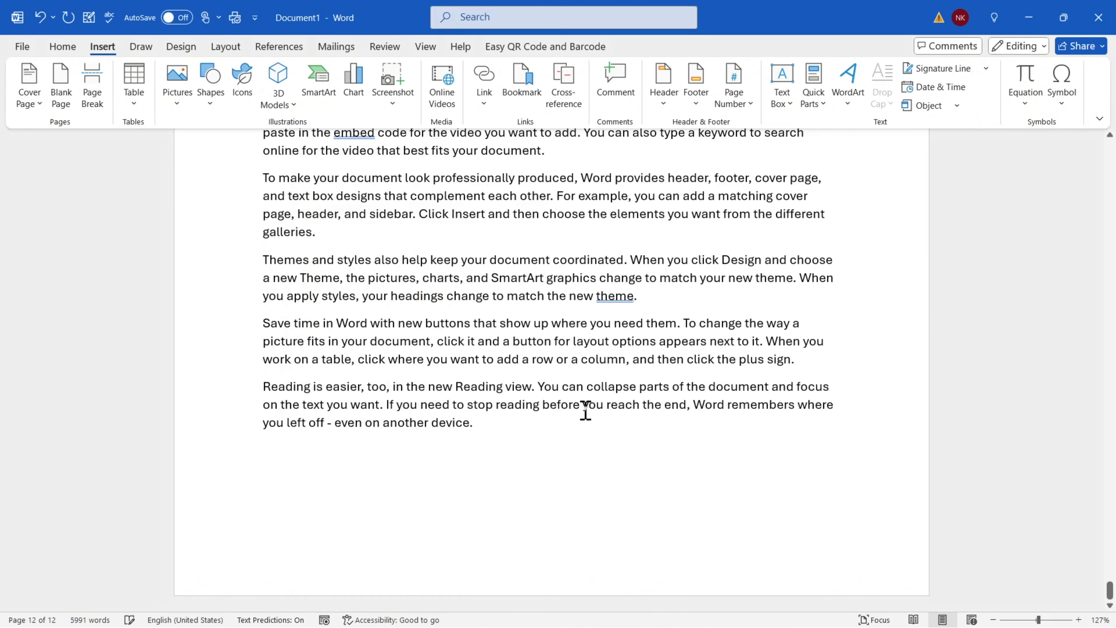
ctrl+click(306, 453)
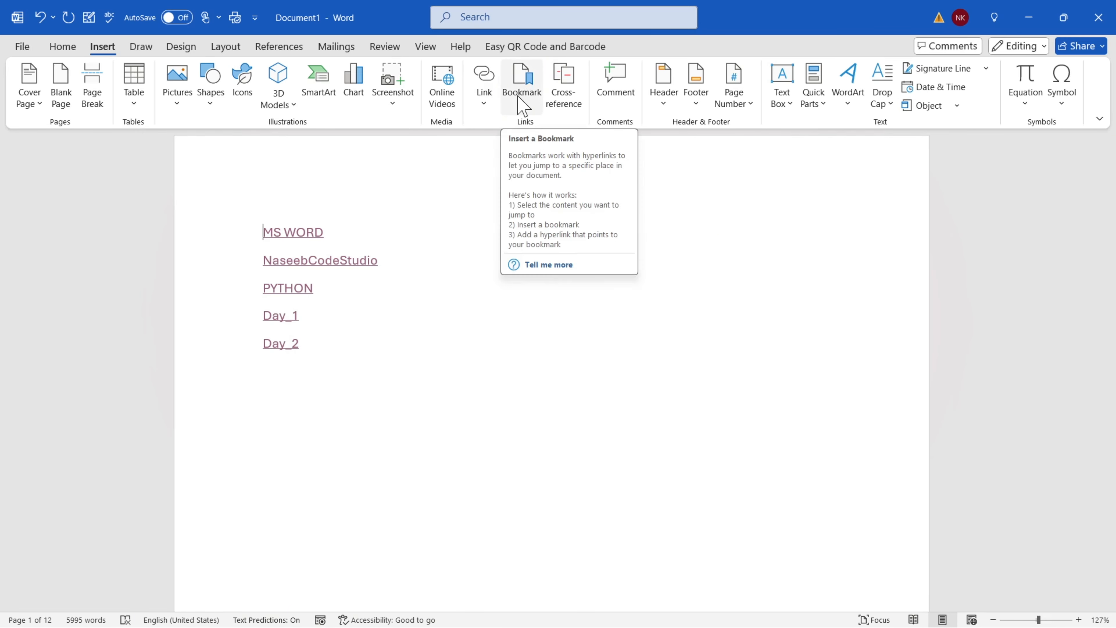
Select 'on another device' in the last paragraph and add the bookmark Bottom_of_the_document
drag(1110, 154, 1110, 589)
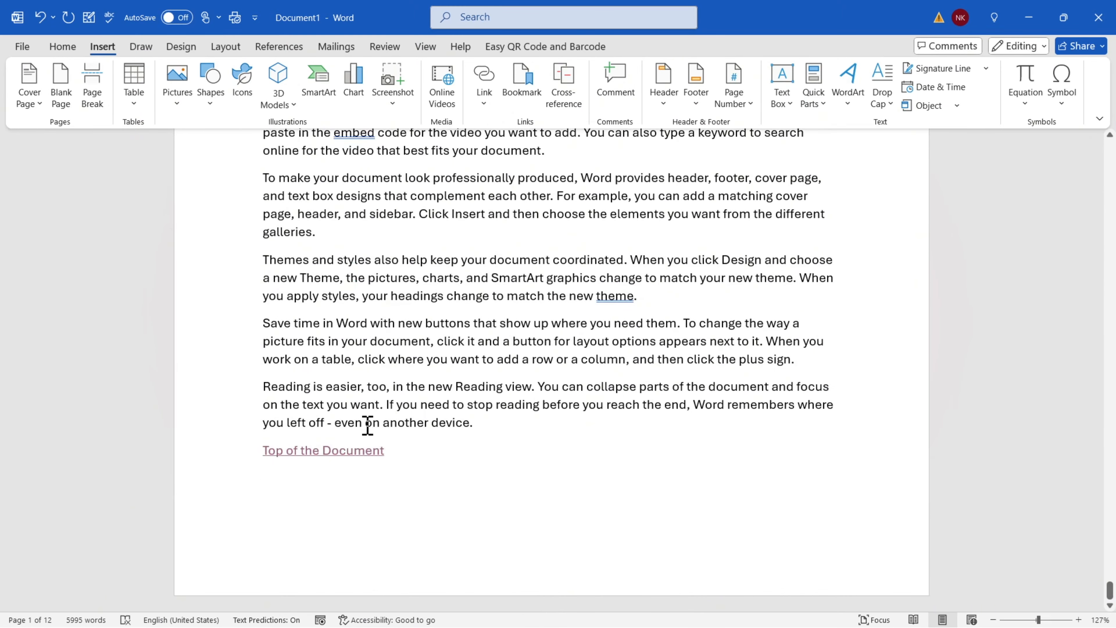
drag(367, 425, 470, 425)
click(521, 88)
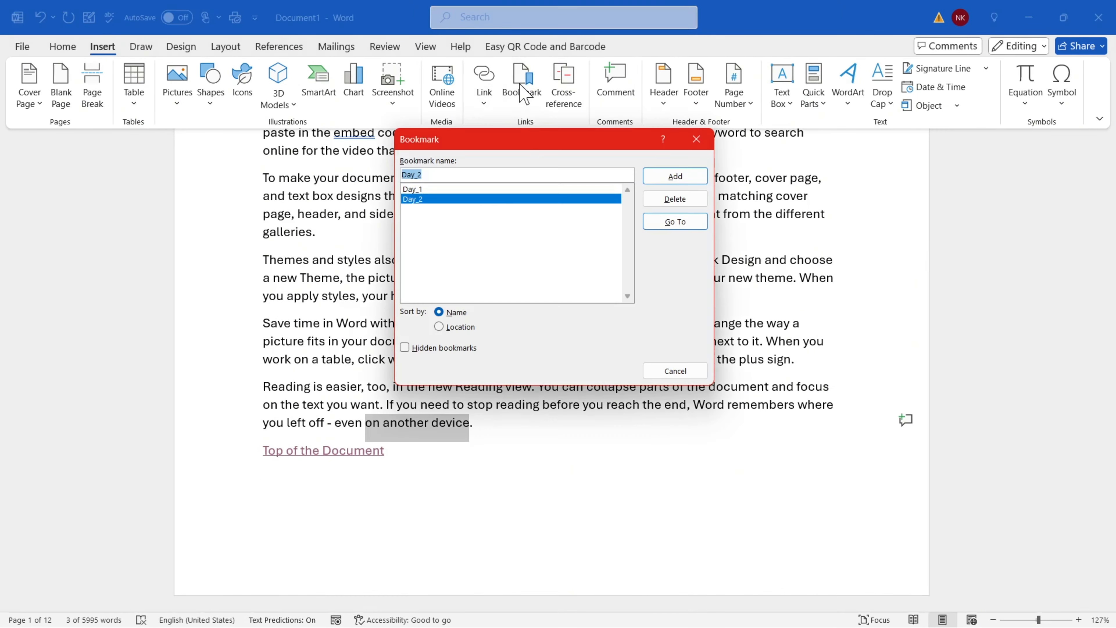
text(Bottom_of_the)
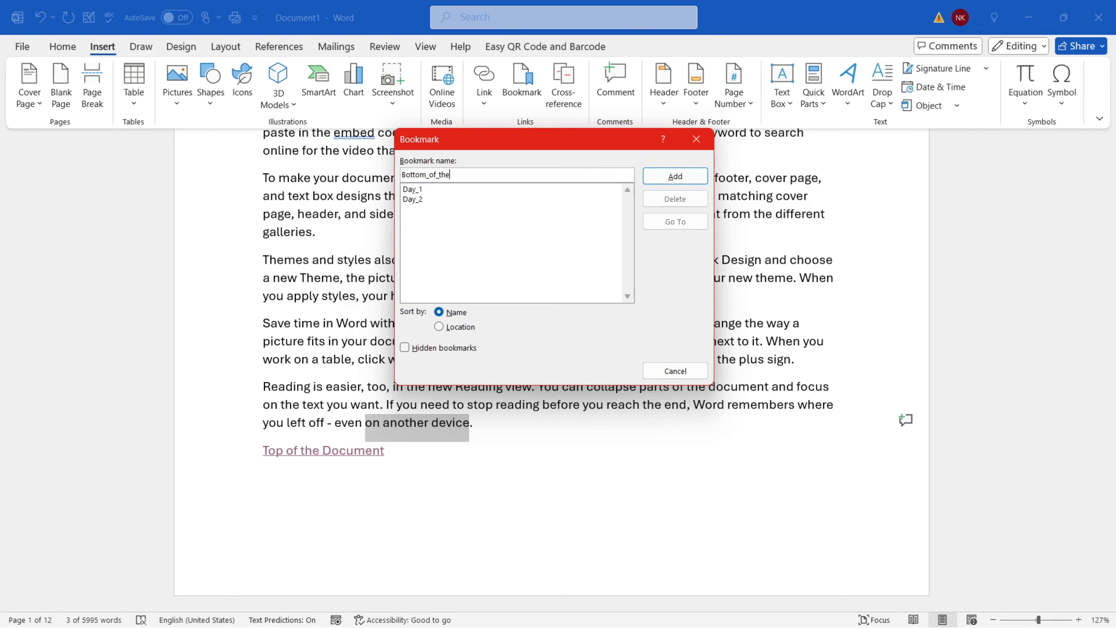
text(_document)
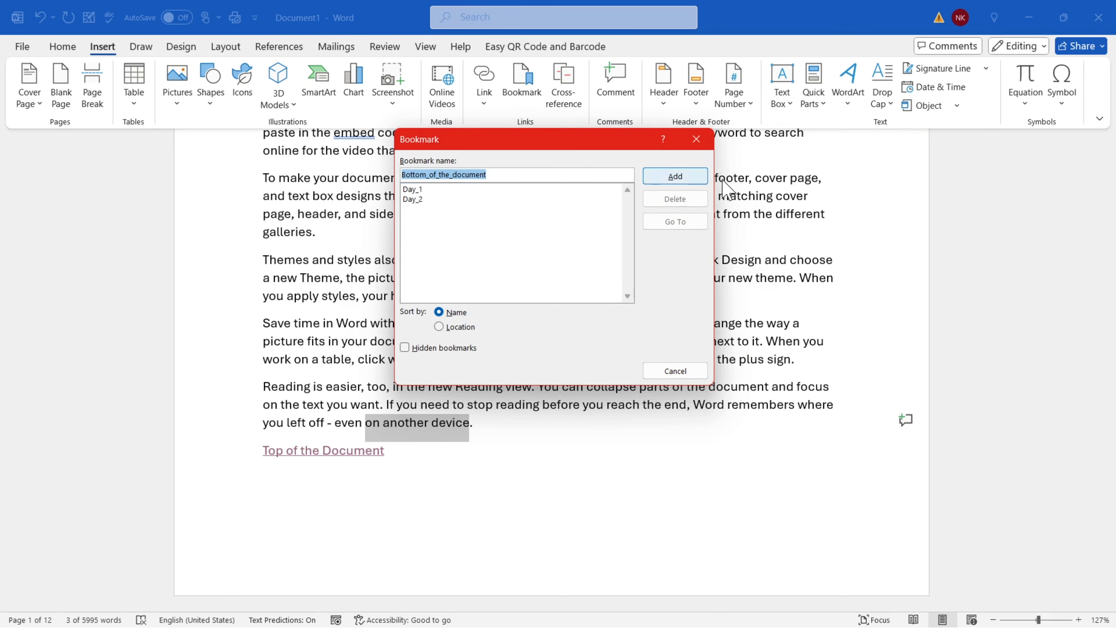
click(675, 176)
click(487, 441)
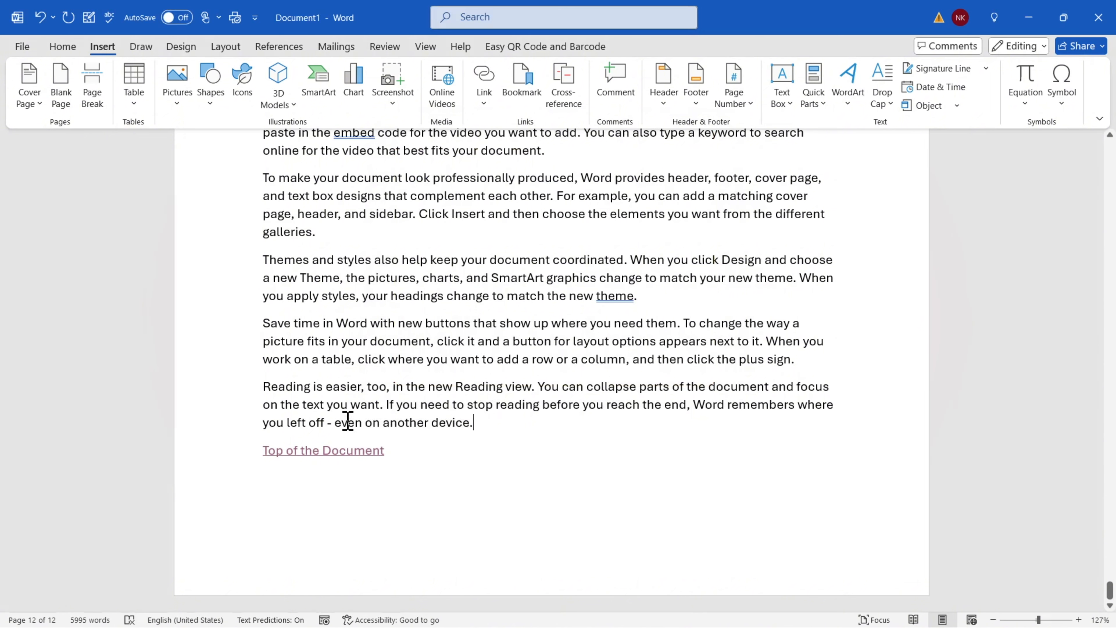
drag(348, 422, 555, 440)
click(433, 525)
Add a Bottom_of_the_document link below Day_2 on page 1 and test it with Top of the Document
ctrl+click(314, 453)
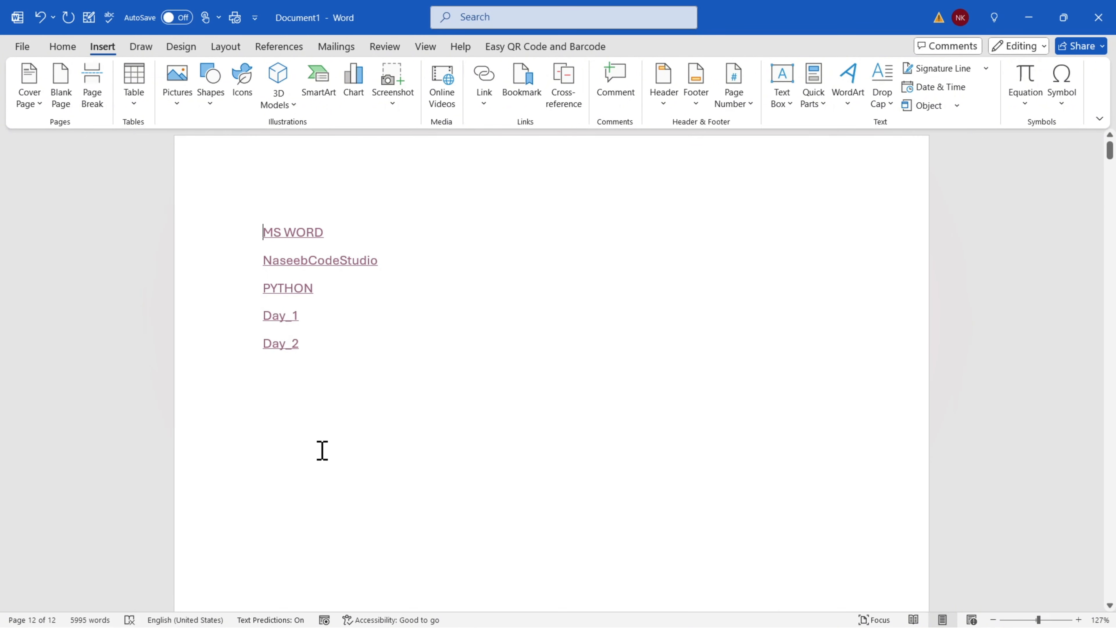
click(488, 102)
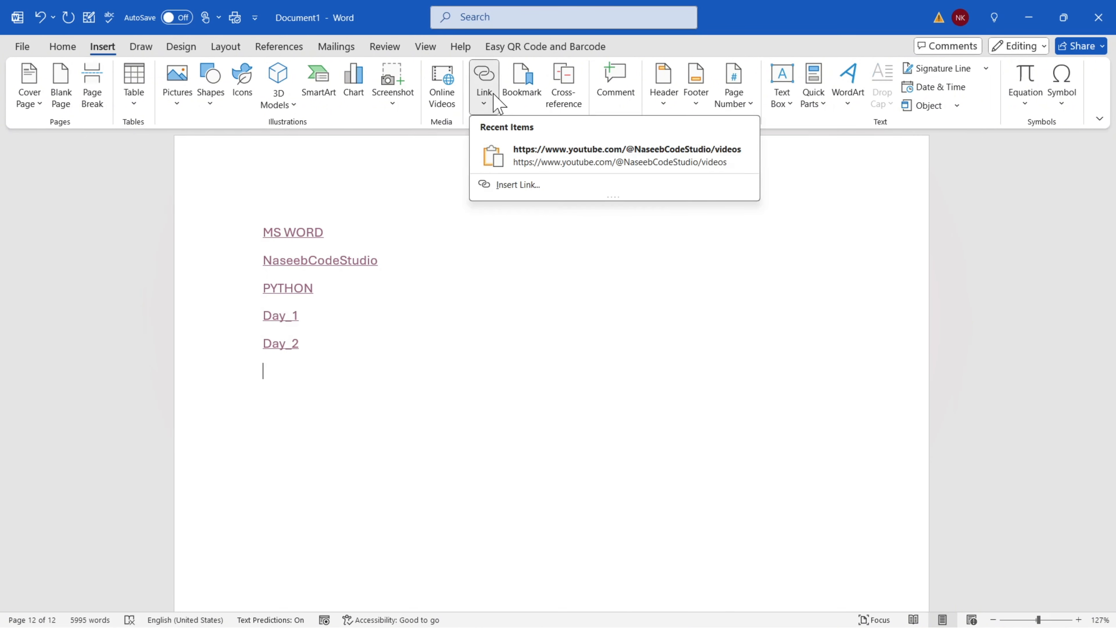
click(523, 186)
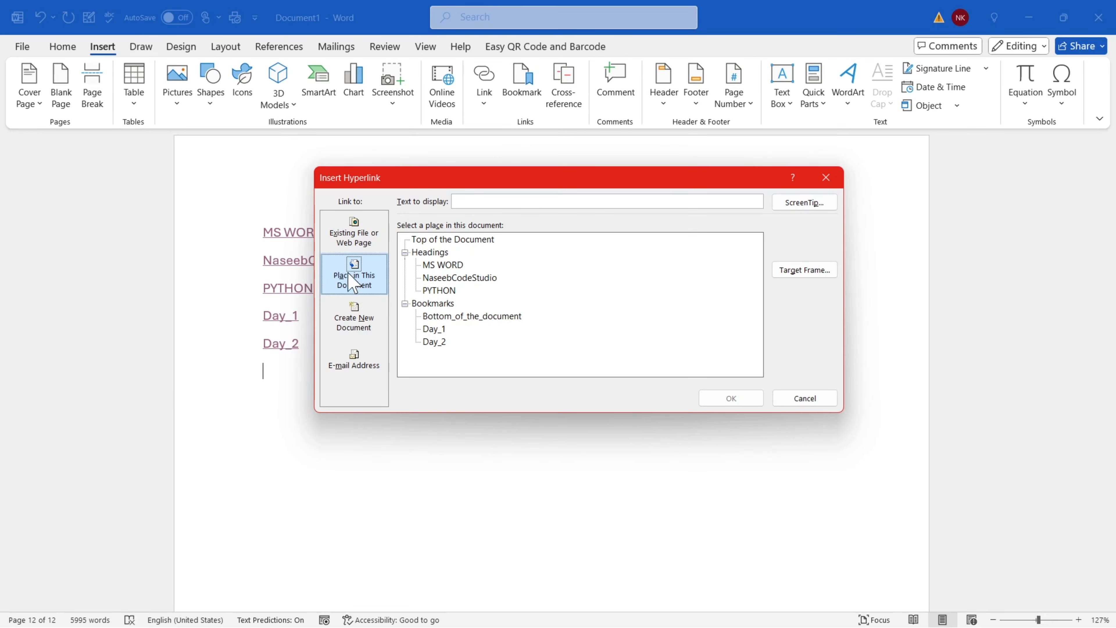
click(421, 307)
click(473, 317)
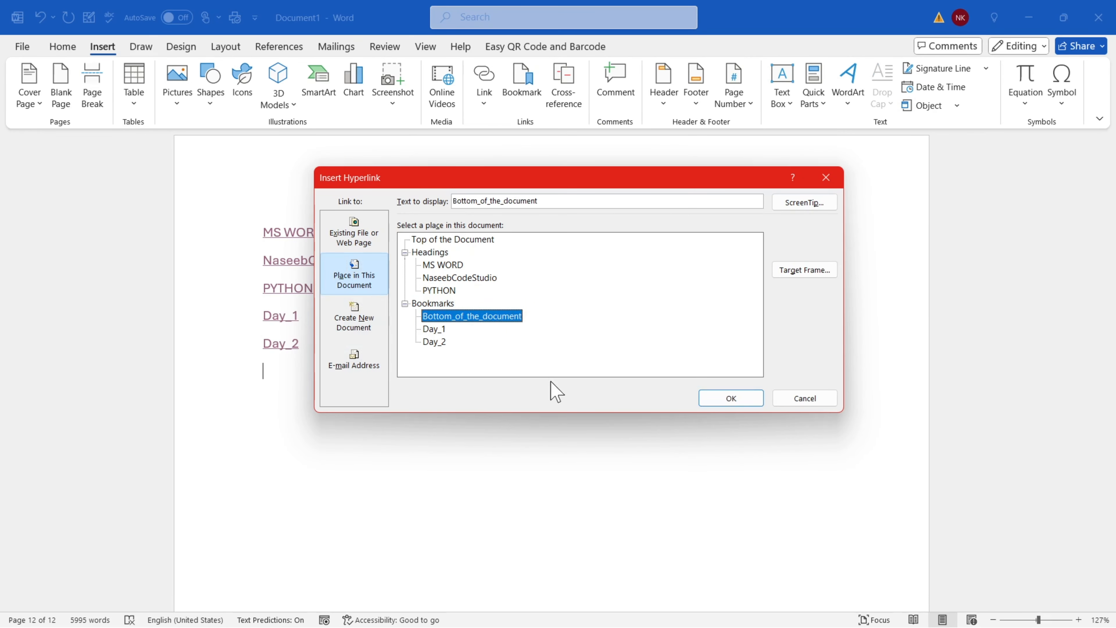
click(730, 400)
ctrl+click(290, 374)
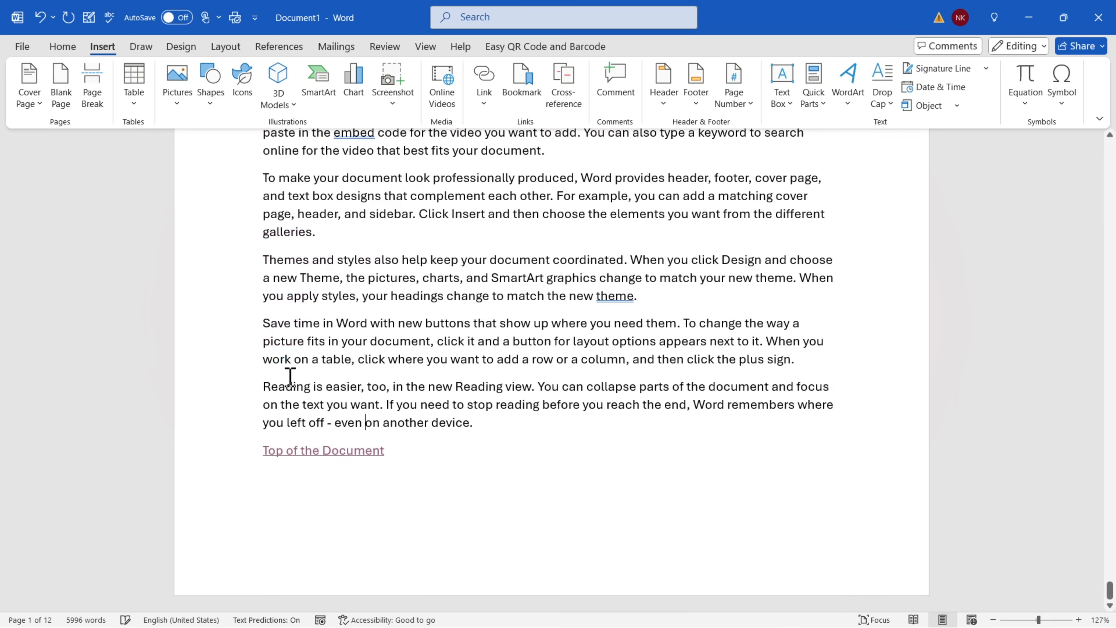
ctrl+click(308, 454)
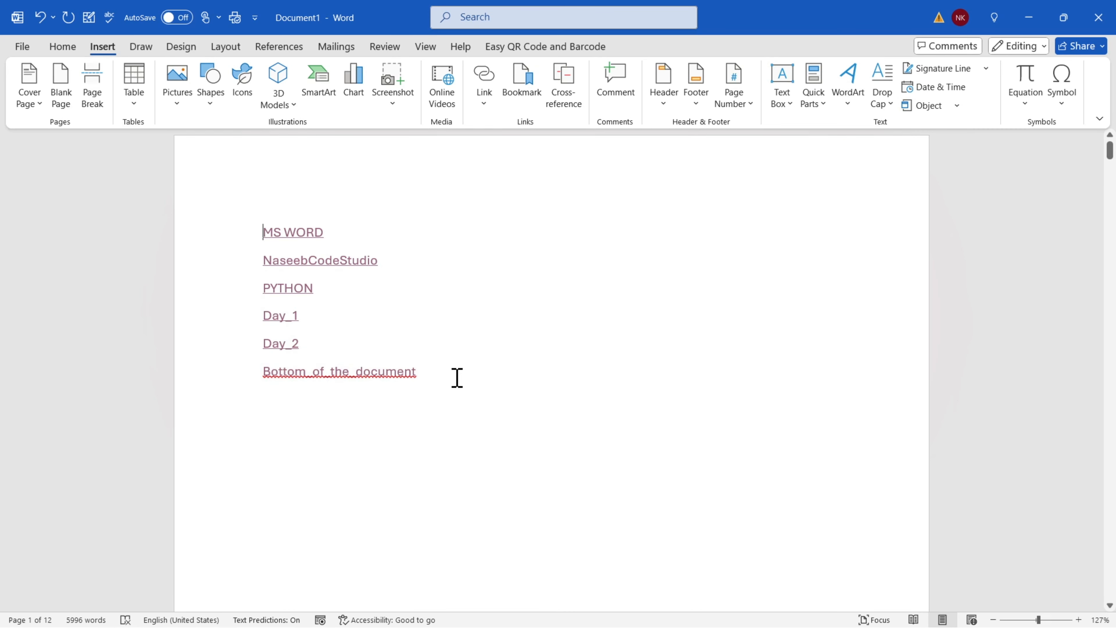
Bring up Insert Hyperlink set to Create New Document
triple_click(189, 231)
click(526, 315)
click(484, 103)
click(513, 183)
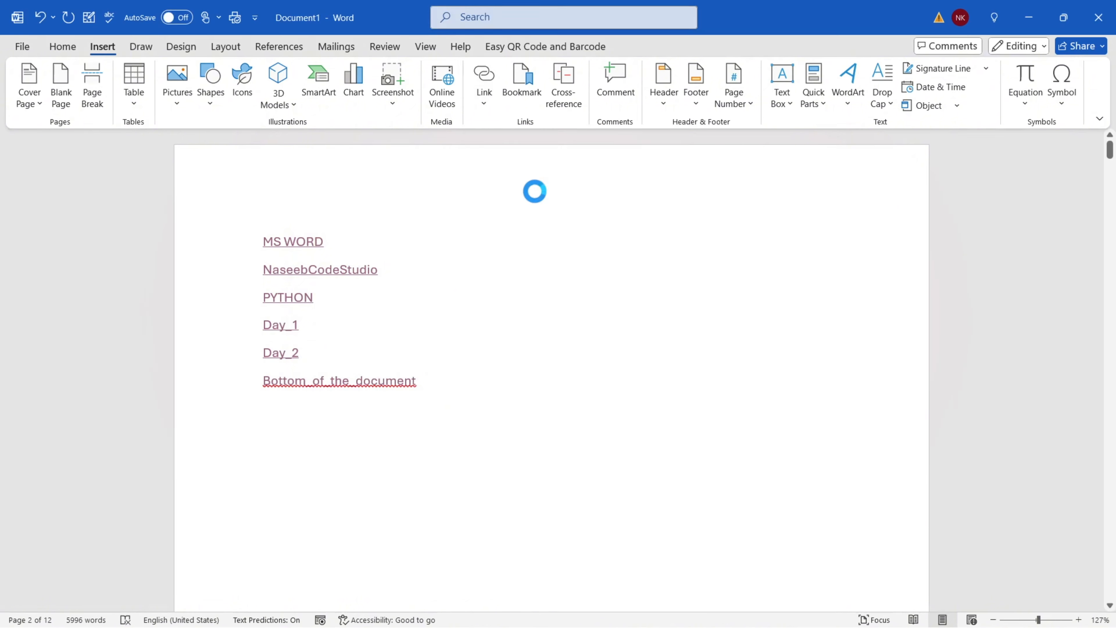
click(351, 317)
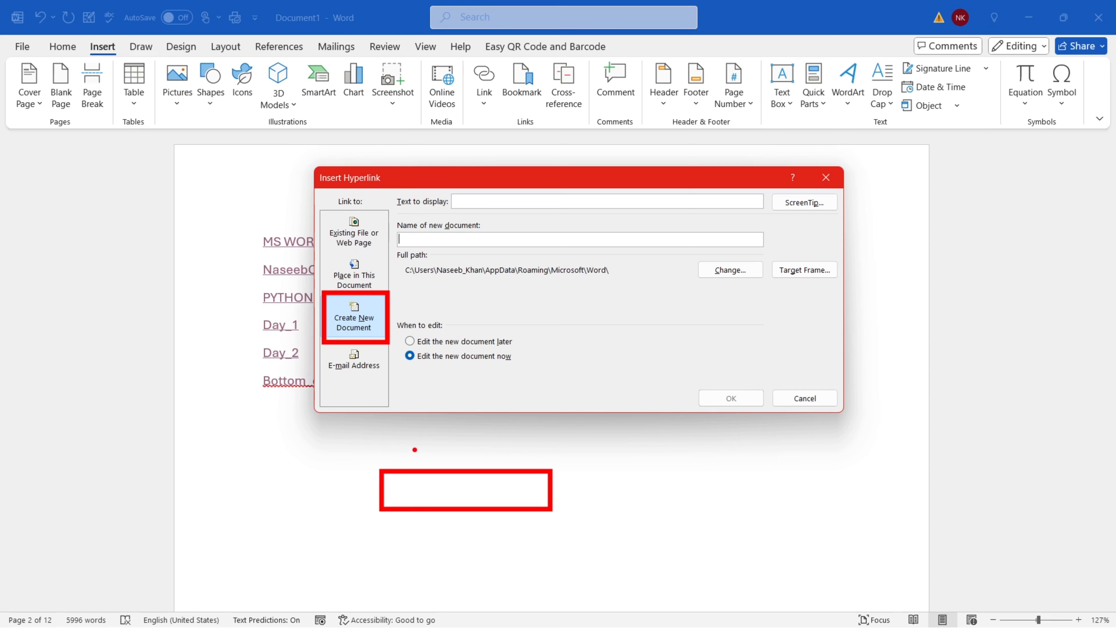
Cancel the hyperlink dialog, type 'create a new document' on the line below the links, and select it
click(789, 400)
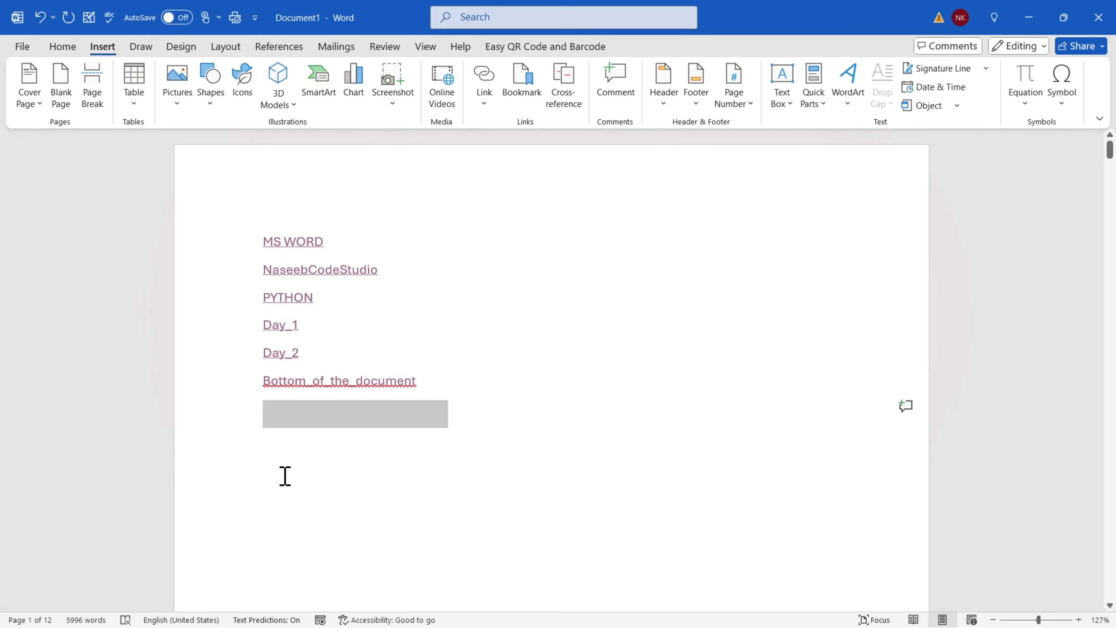
click(227, 383)
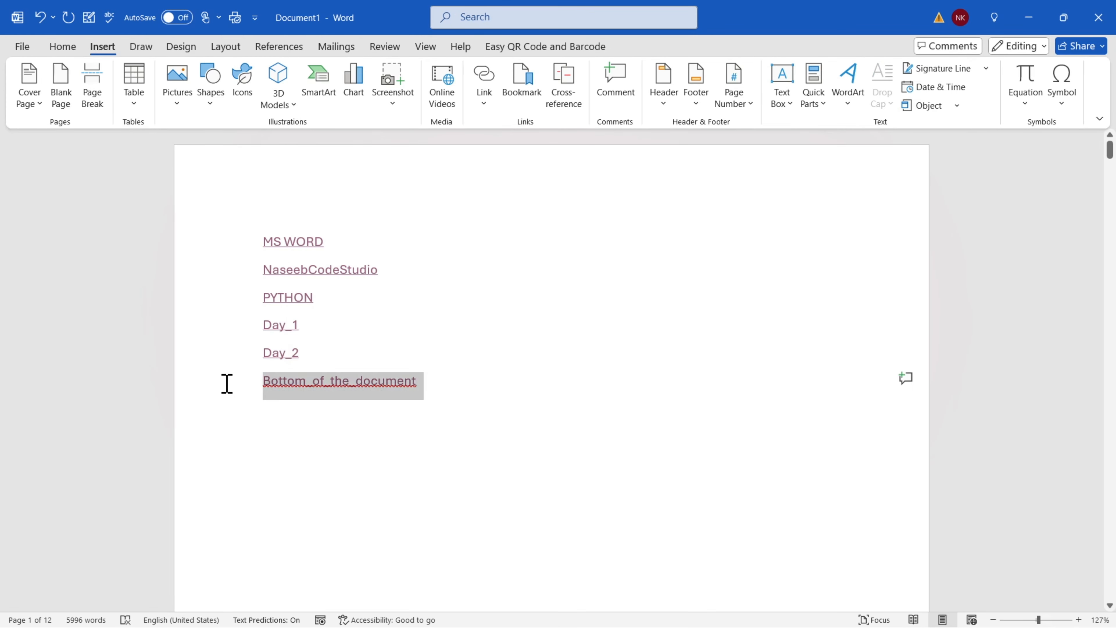
click(440, 441)
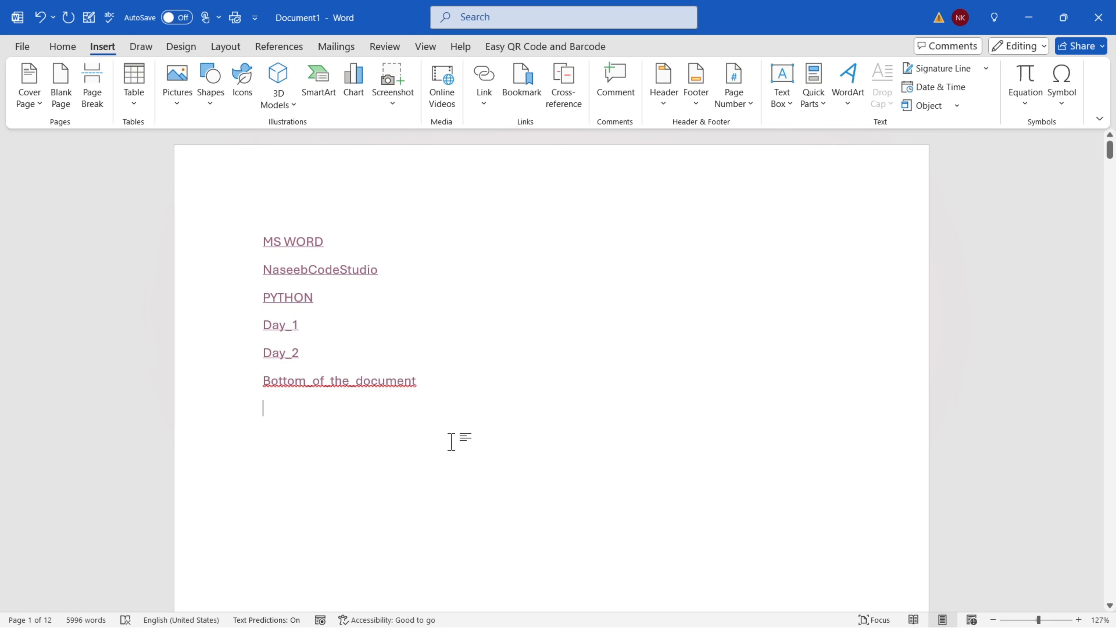
text(create a)
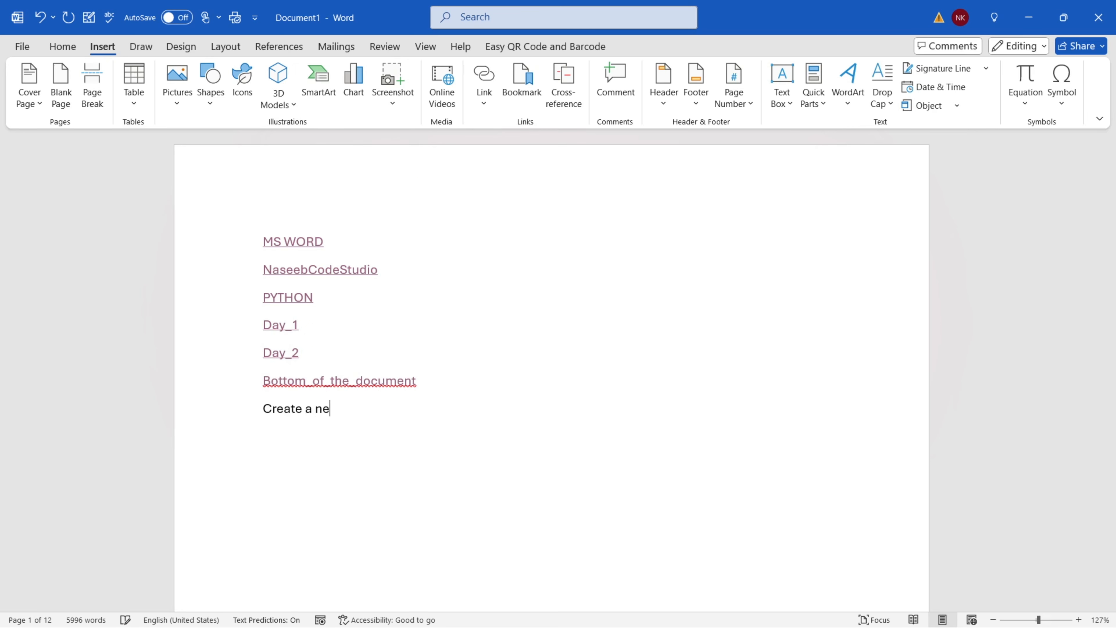
text( new document)
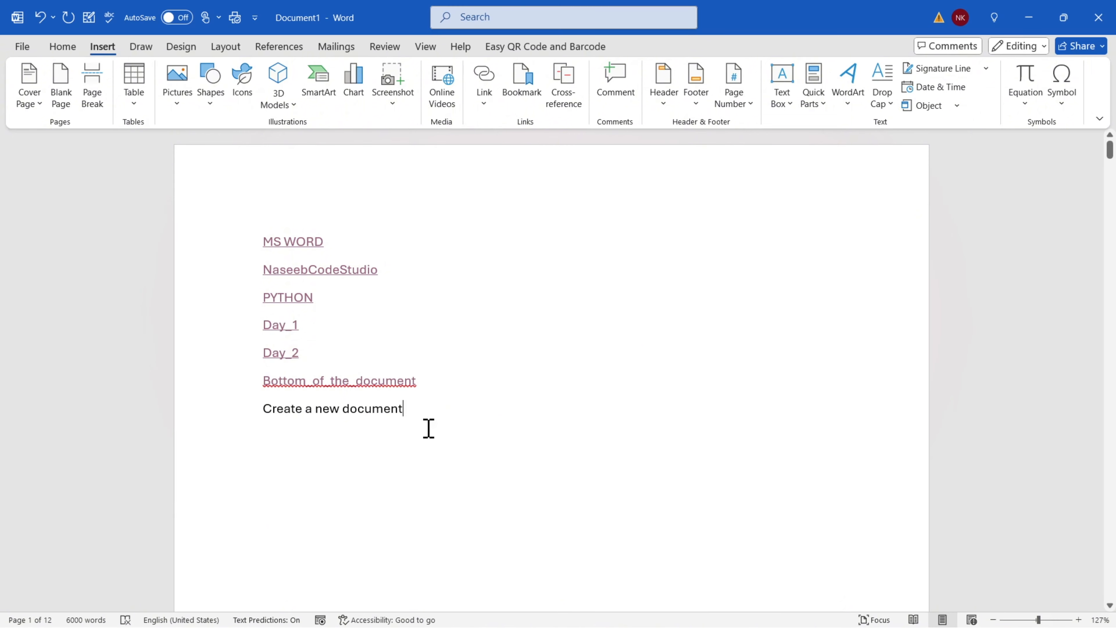
drag(416, 411, 254, 411)
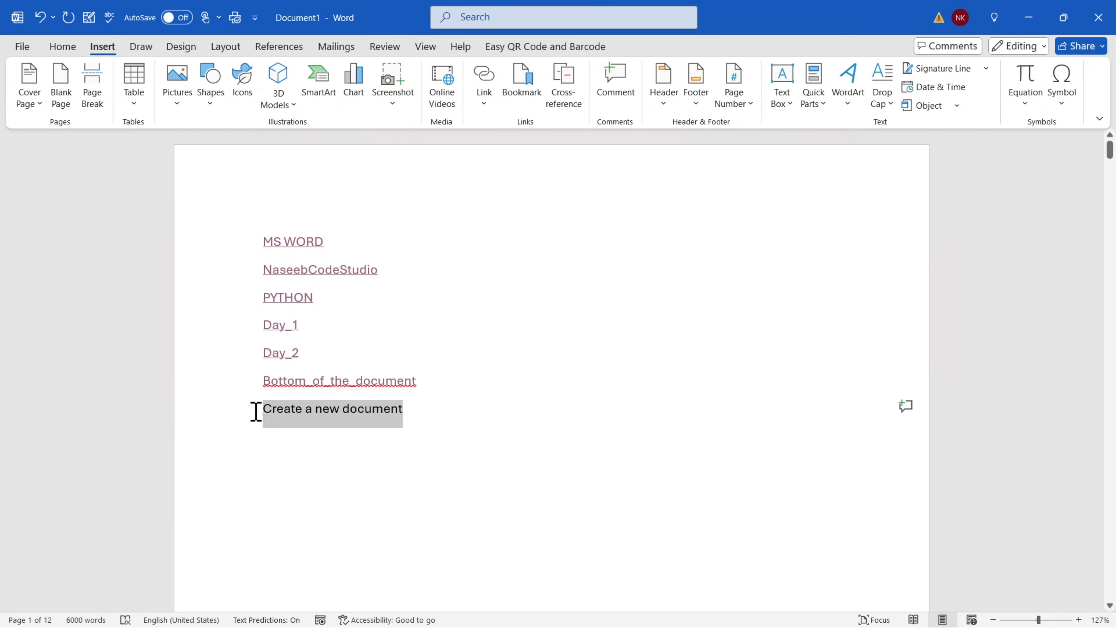
Open Insert Hyperlink at Create New Document for the selected text and start typing the new document's name
click(488, 103)
click(519, 193)
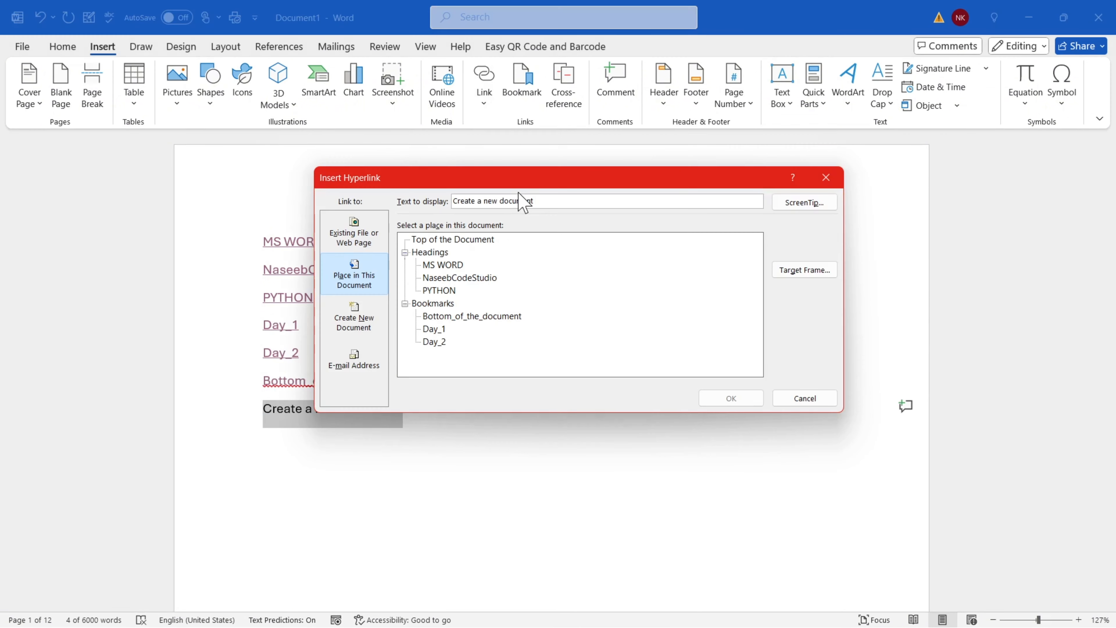
click(353, 328)
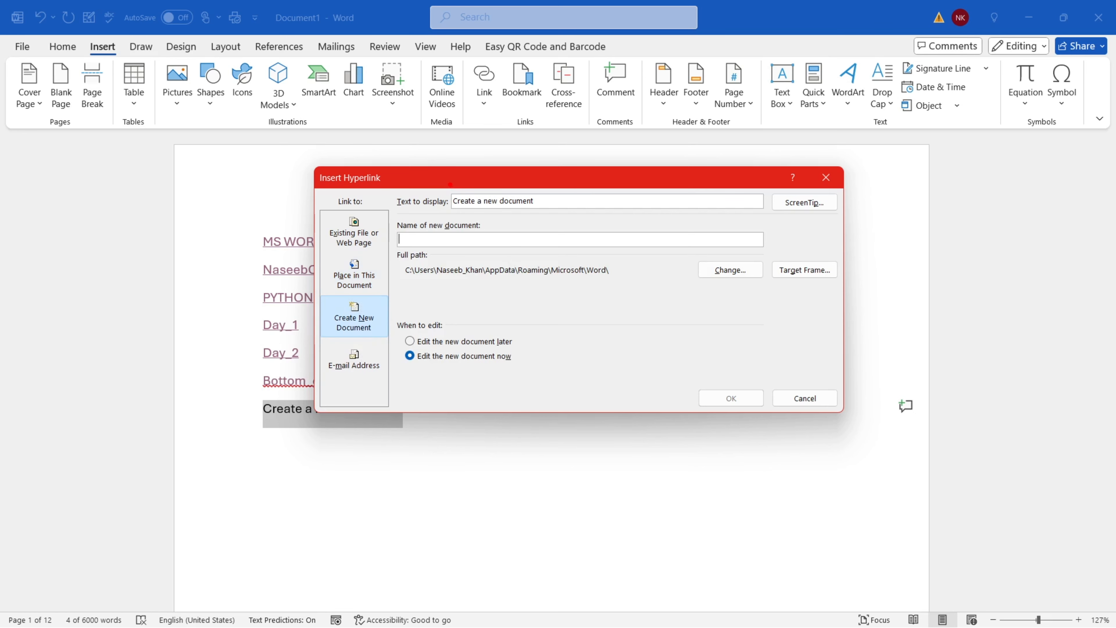
drag(450, 184, 547, 223)
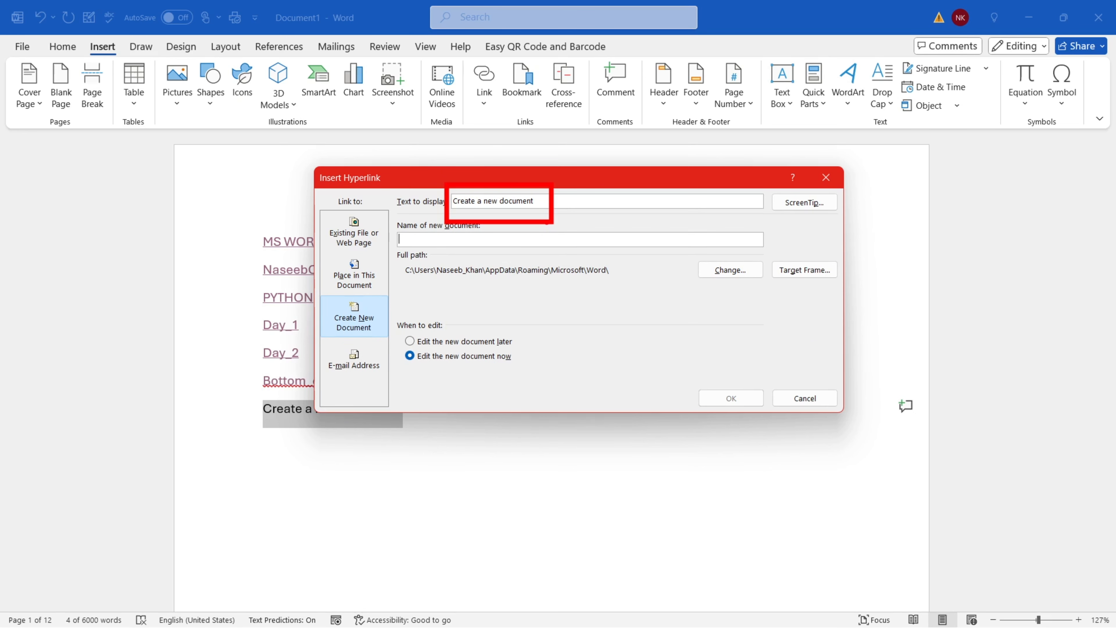
key(Escape)
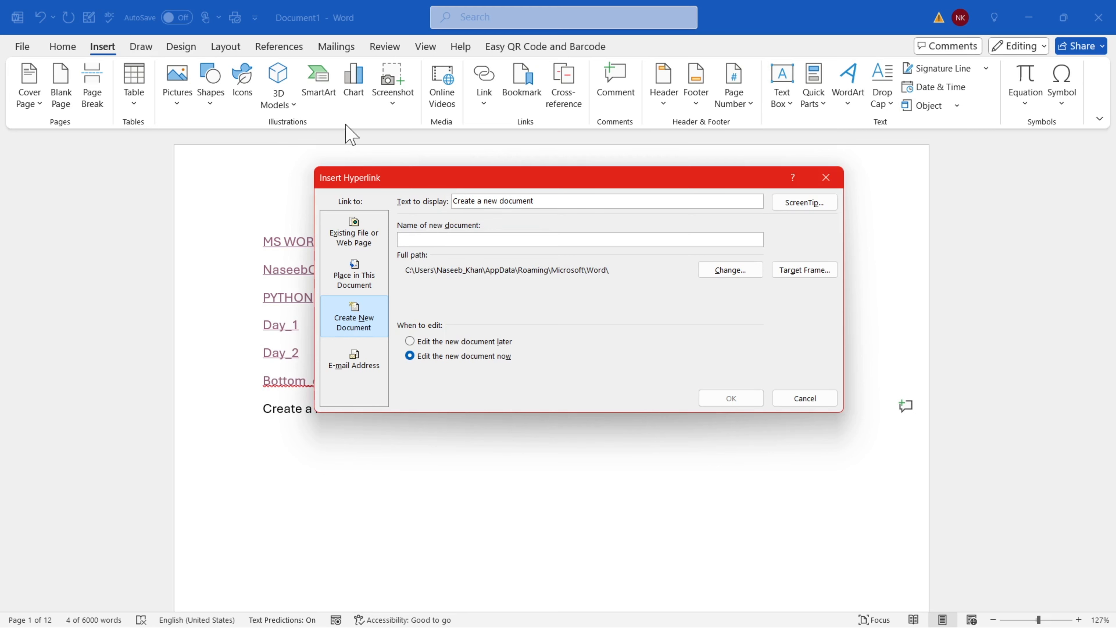
click(350, 25)
text(NaseebCodeStudio)
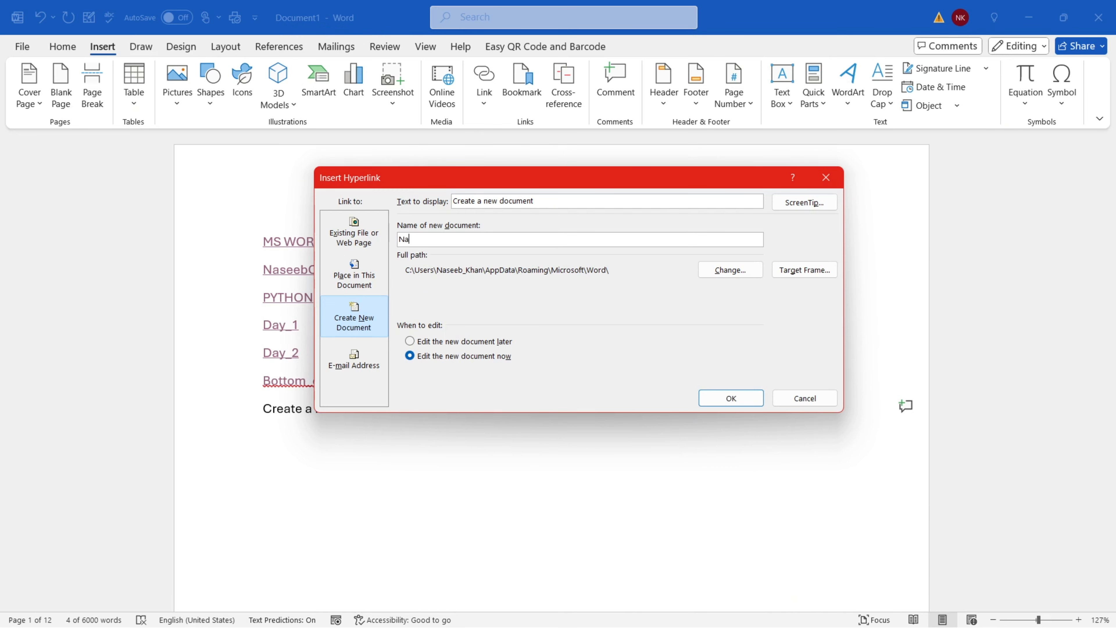
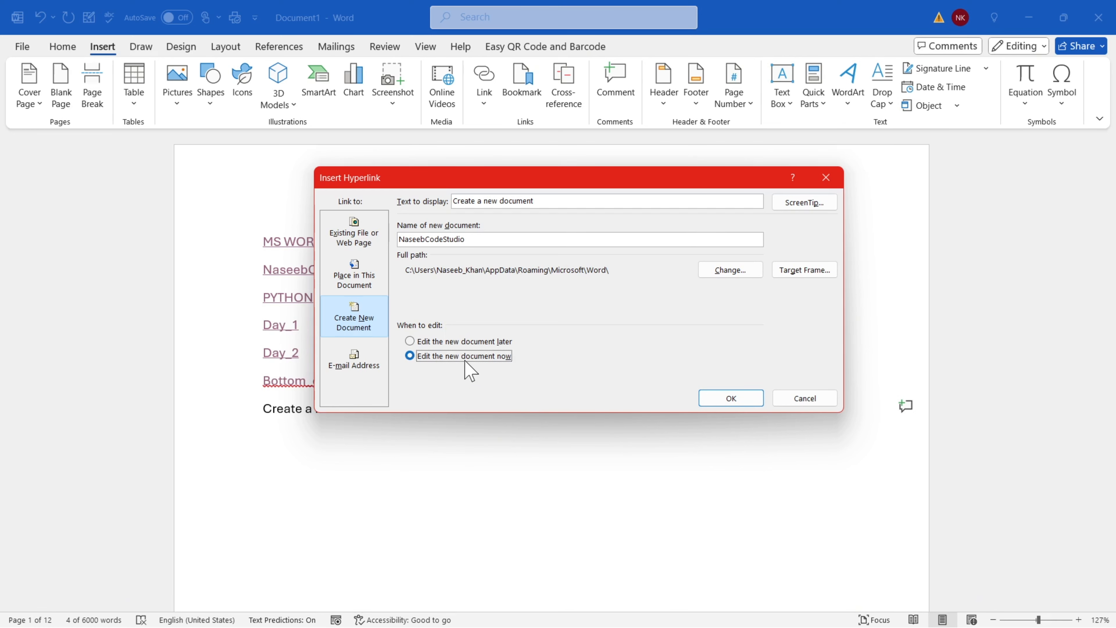
Make 'Create a new document' link to a new NaseebCodeStudio file to edit later, replacing the existing one
click(452, 342)
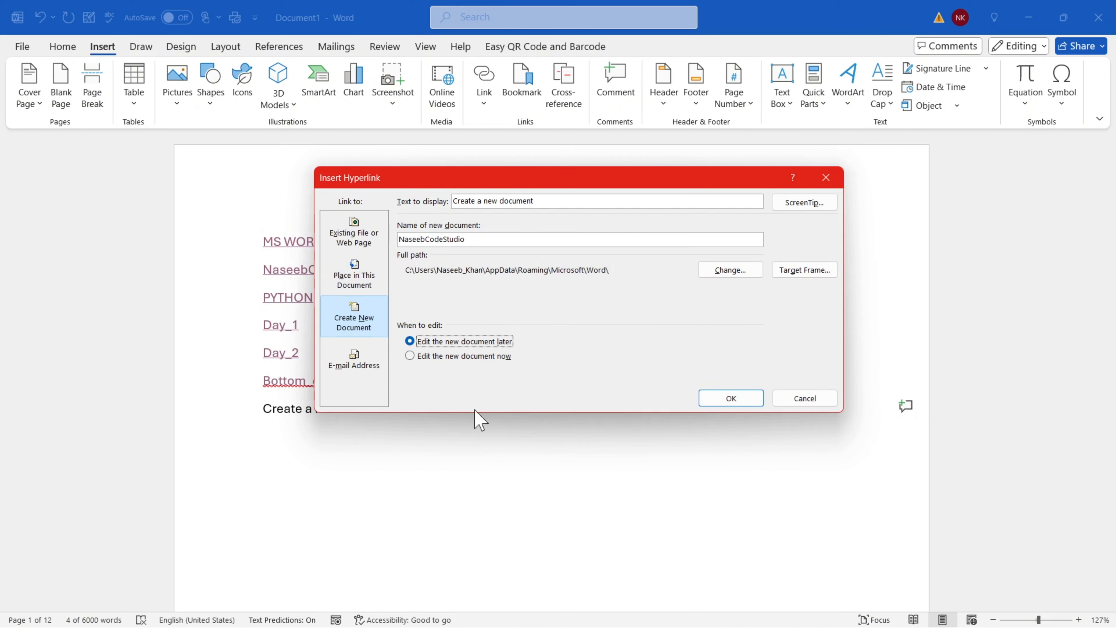
click(720, 400)
click(605, 344)
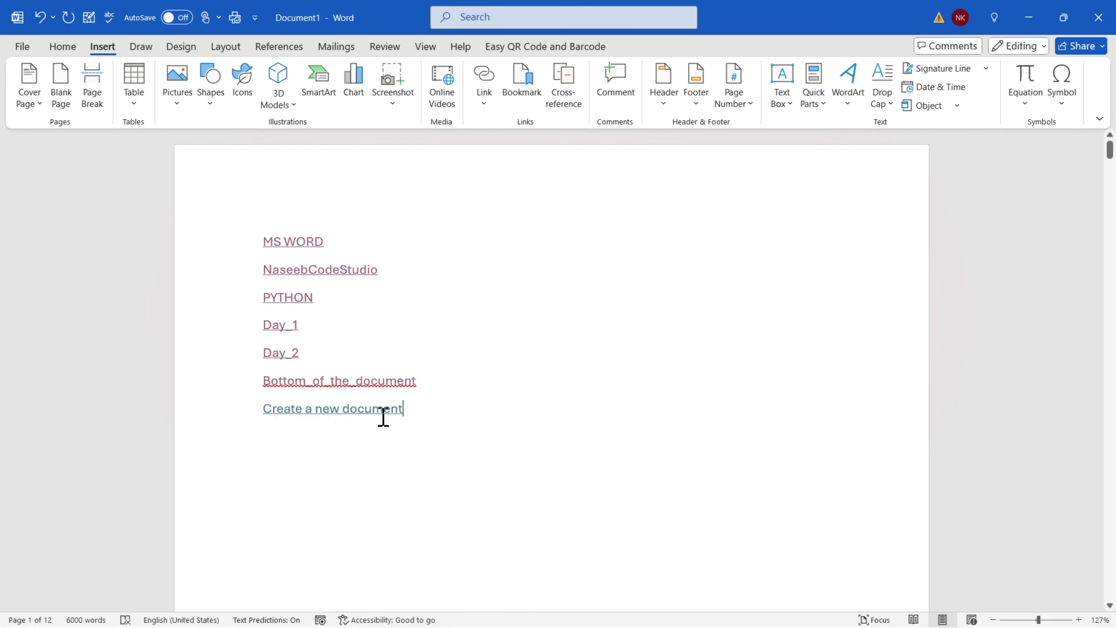
Follow the link past the security notice to open NaseebCodeStudio.docx, then reopen Insert Hyperlink in Document1
ctrl+click(316, 409)
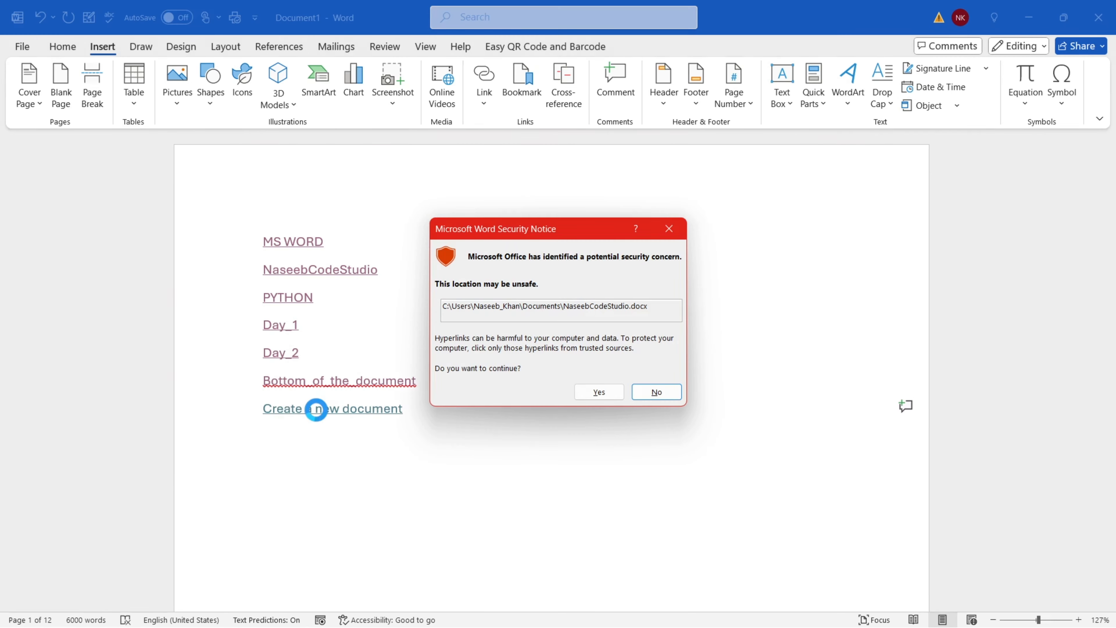
click(599, 391)
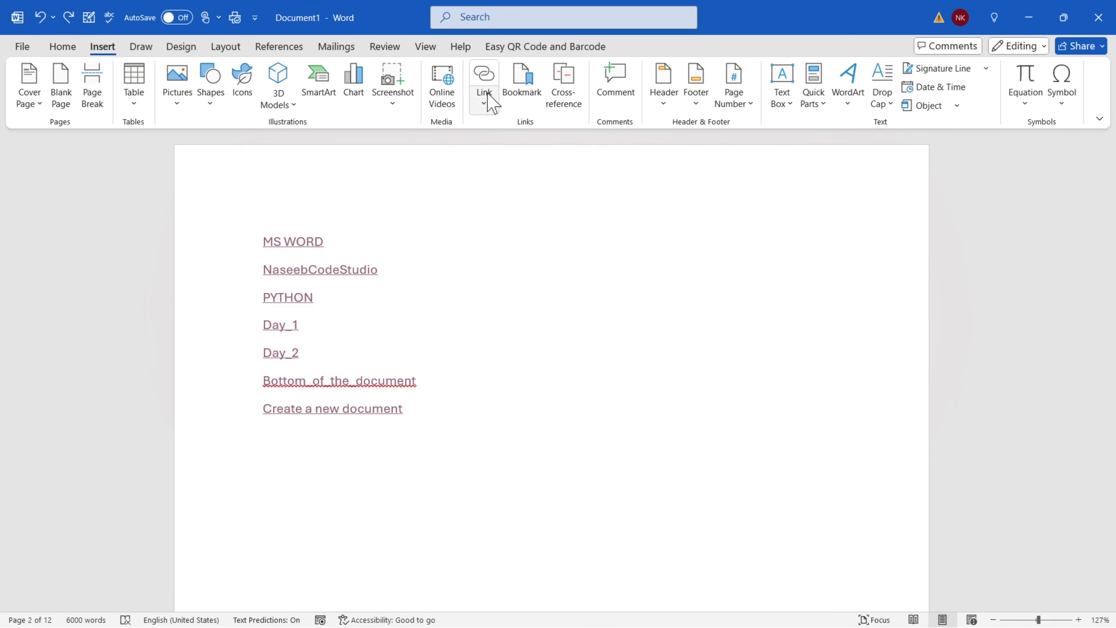
click(488, 98)
click(507, 191)
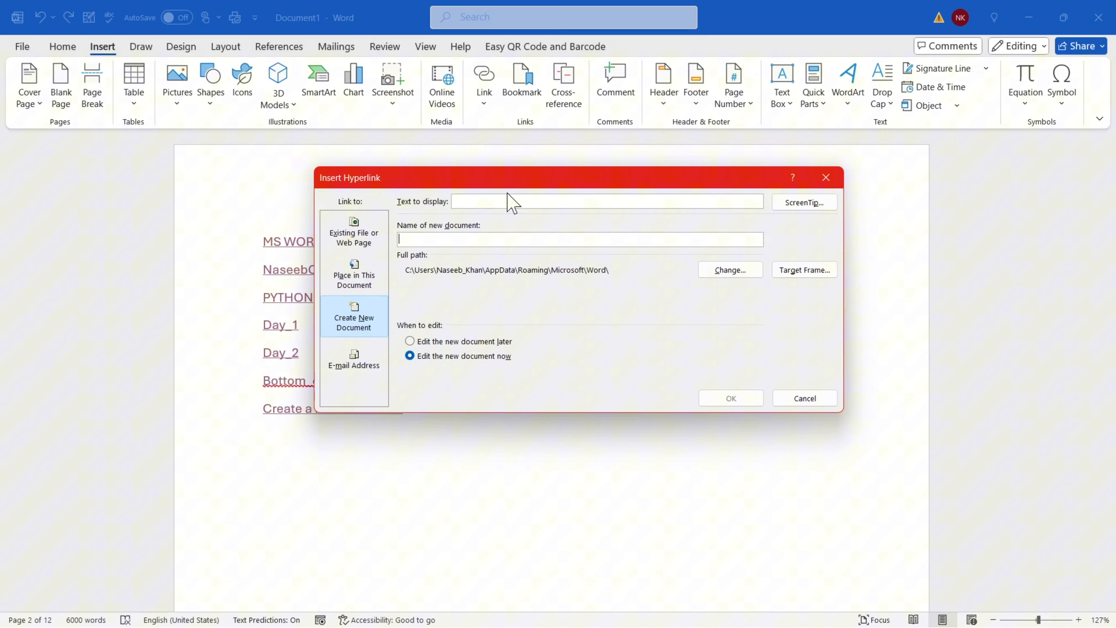
Dismiss the link dialog, type ' Email Me' after 'galleries.' on page 2, and select it
click(347, 363)
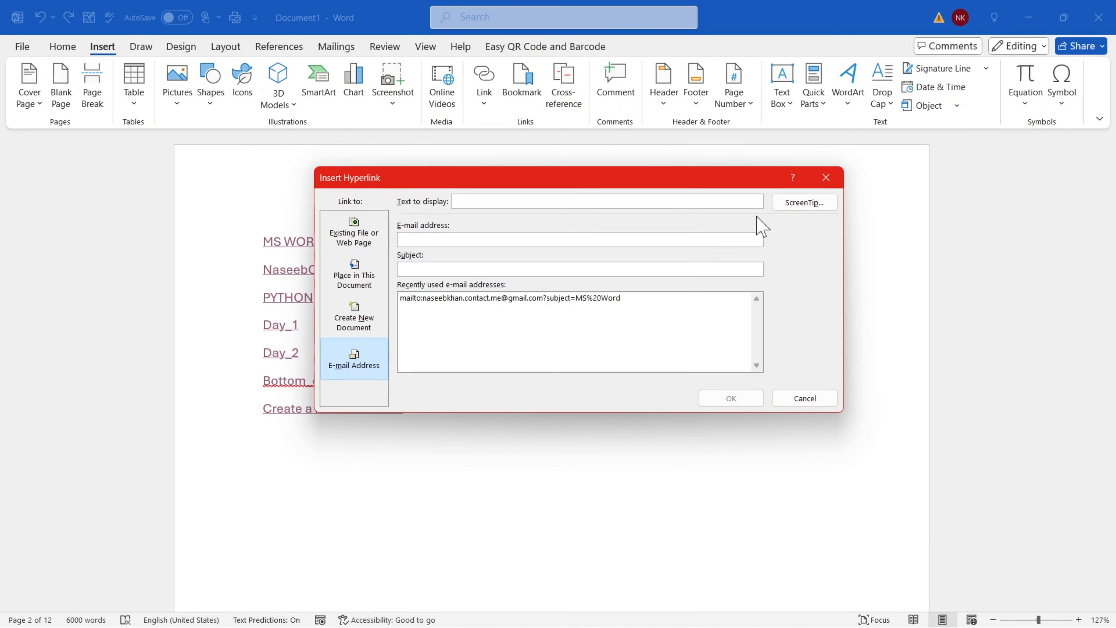
click(826, 178)
scroll(459, 297, down, 10)
scroll(460, 308, down, 5)
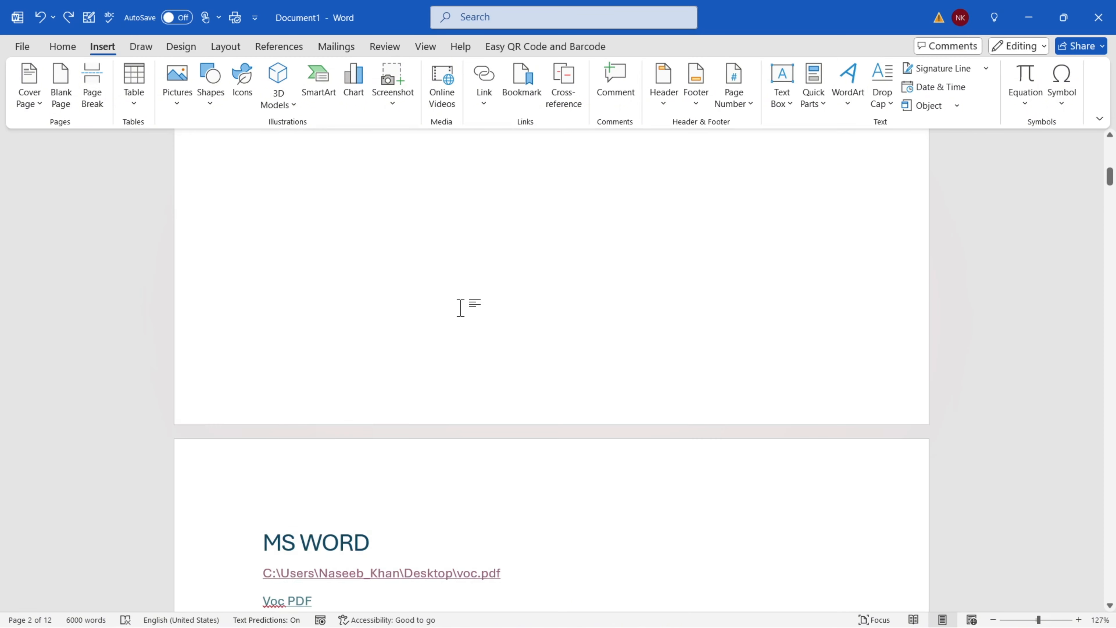
scroll(461, 309, up, 15)
scroll(482, 317, down, 20)
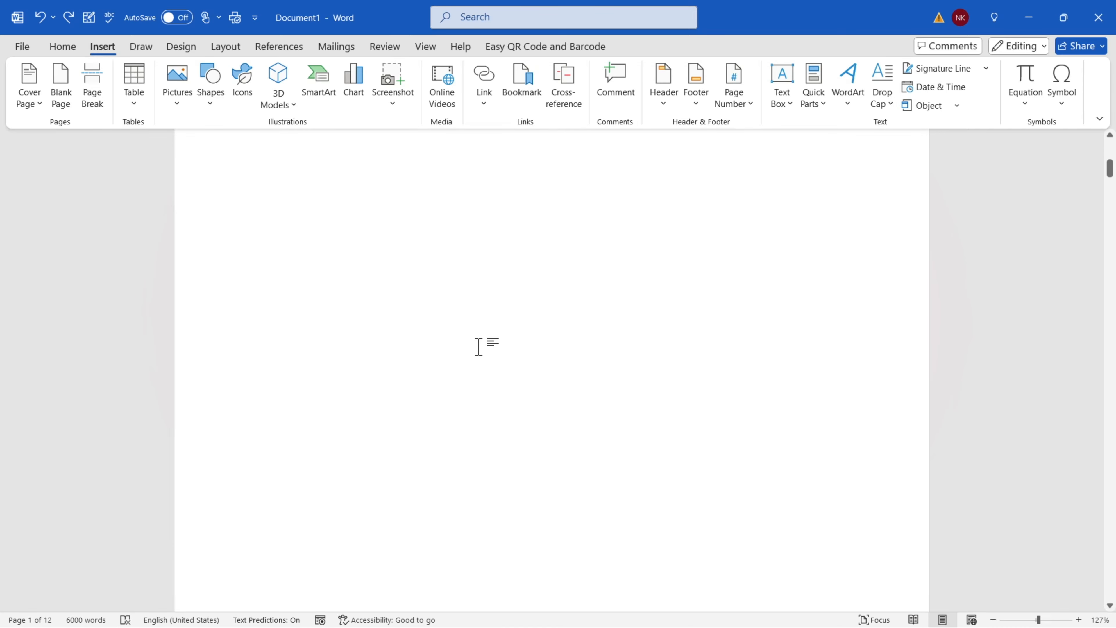
scroll(354, 357, down, 10)
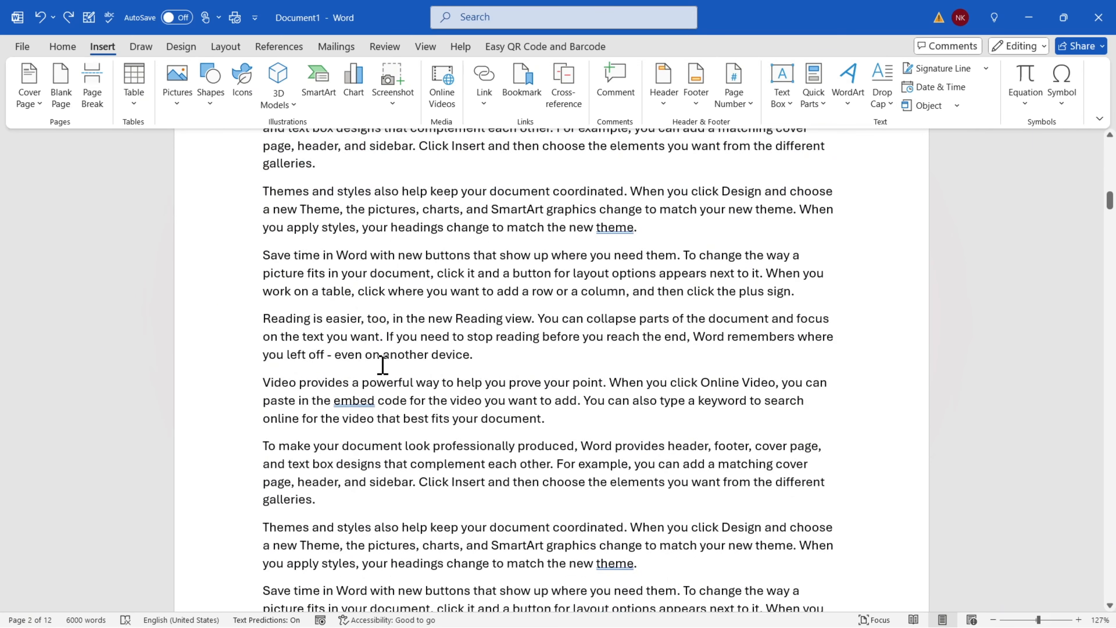
click(387, 294)
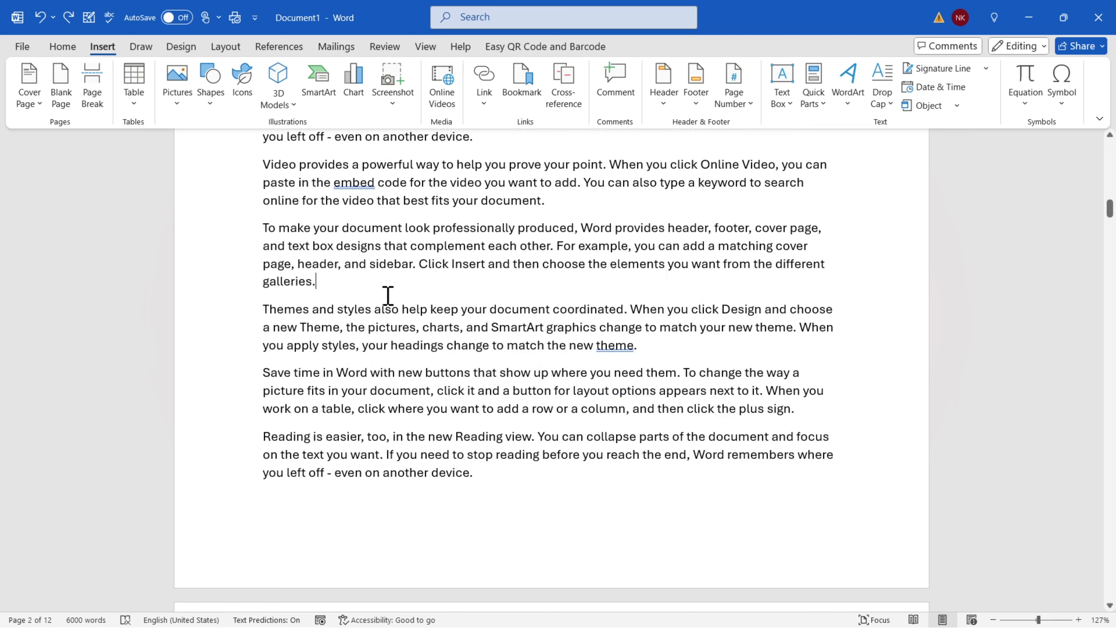
text(Email Me)
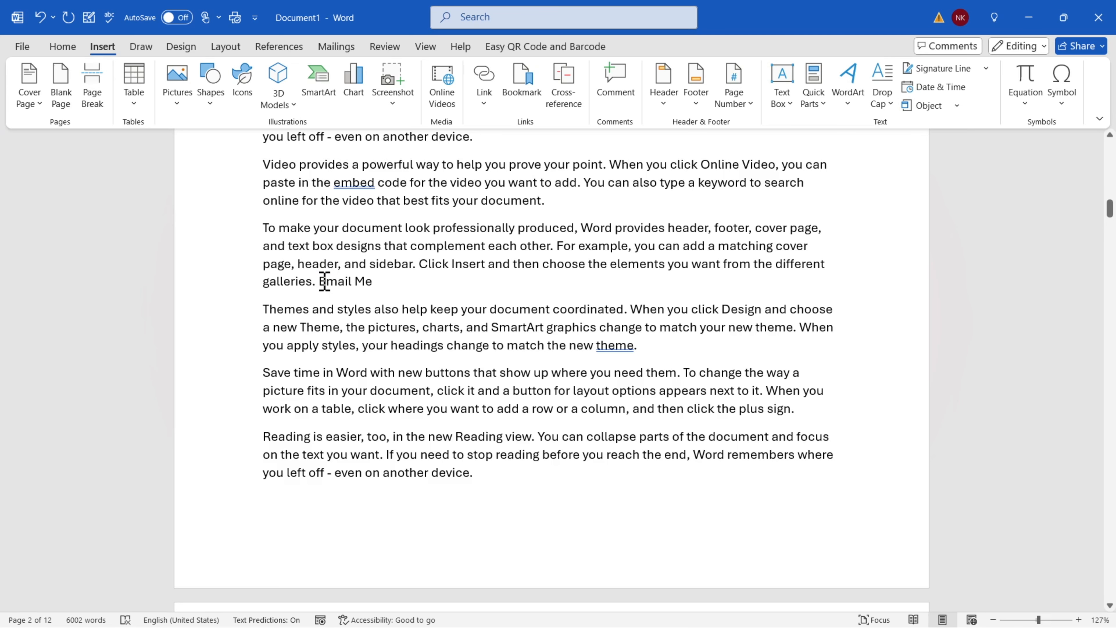
drag(321, 281, 373, 281)
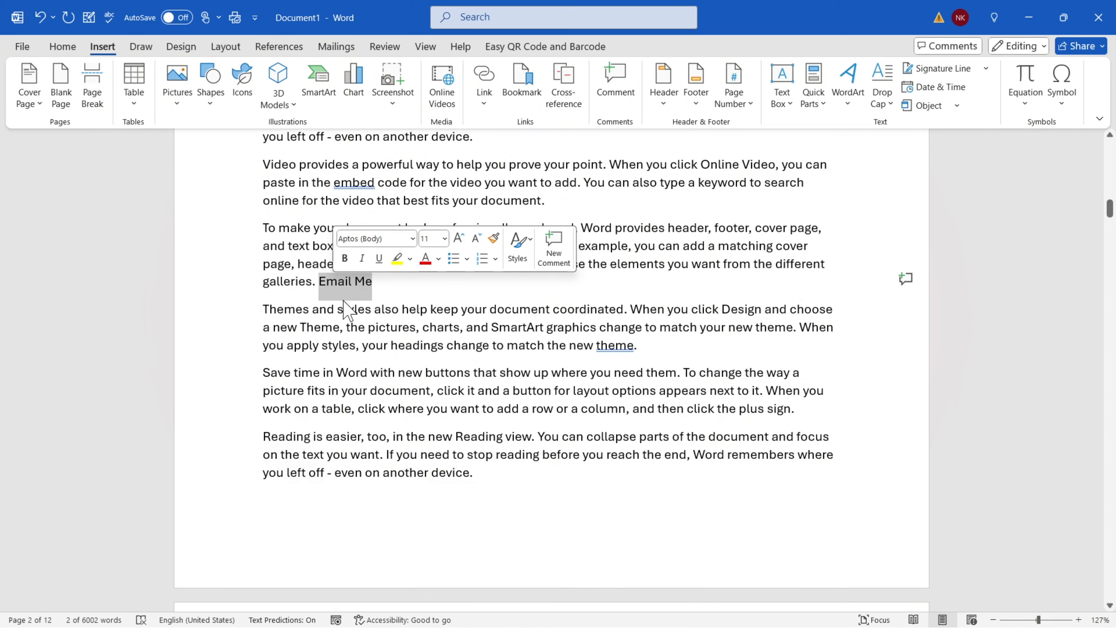
Make 'Email Me' an e-mail hyperlink and enter the author's e-mail address
click(481, 104)
click(531, 185)
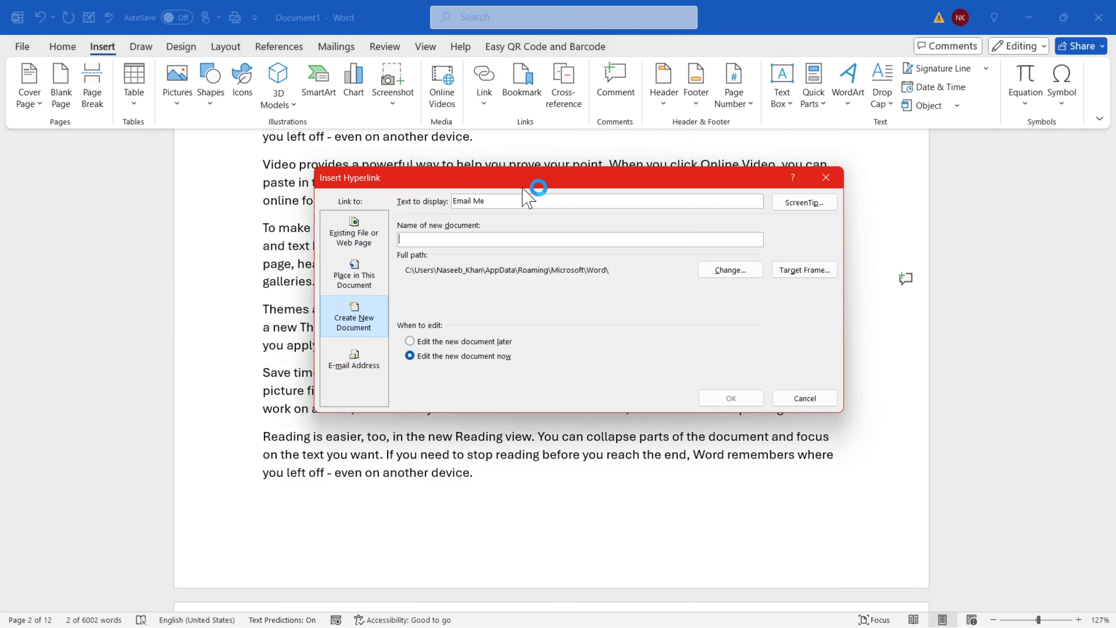
click(360, 368)
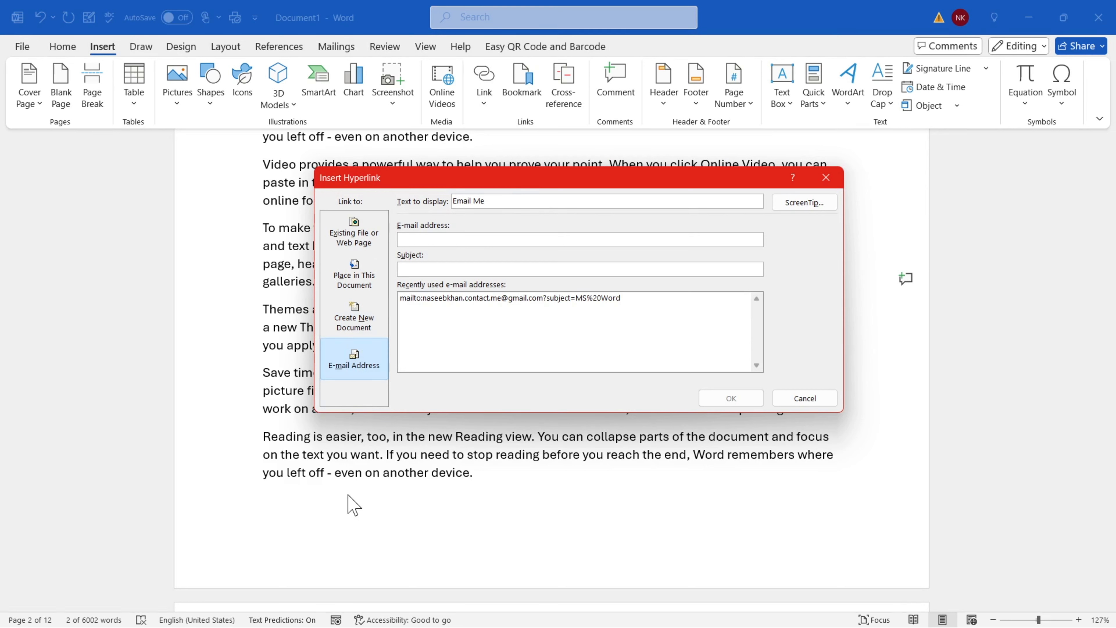
drag(495, 202, 429, 204)
click(506, 204)
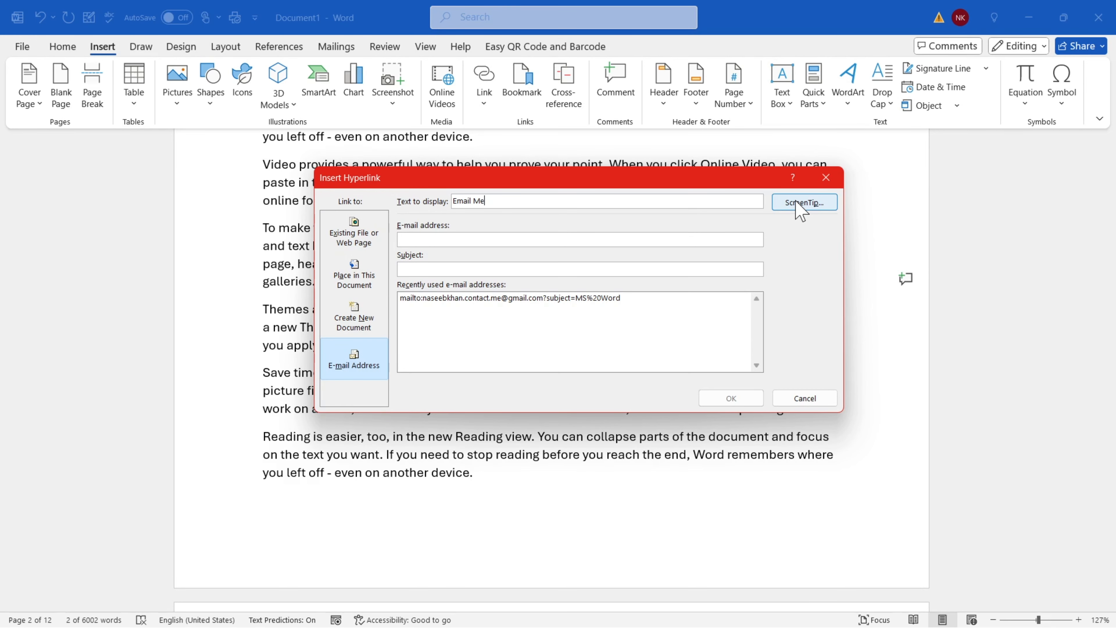
click(435, 240)
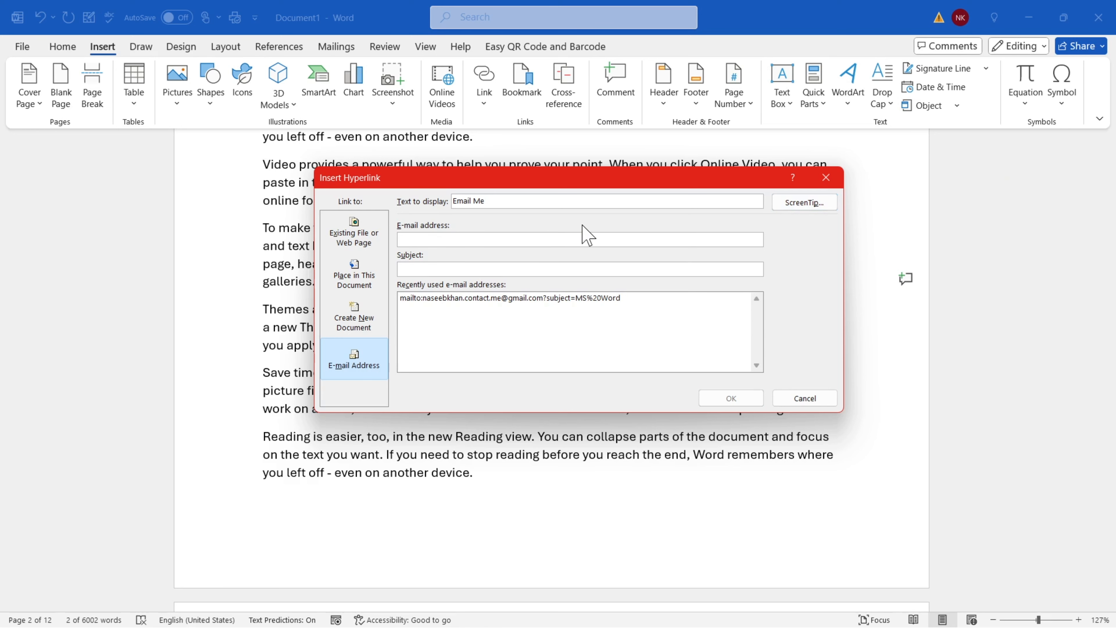
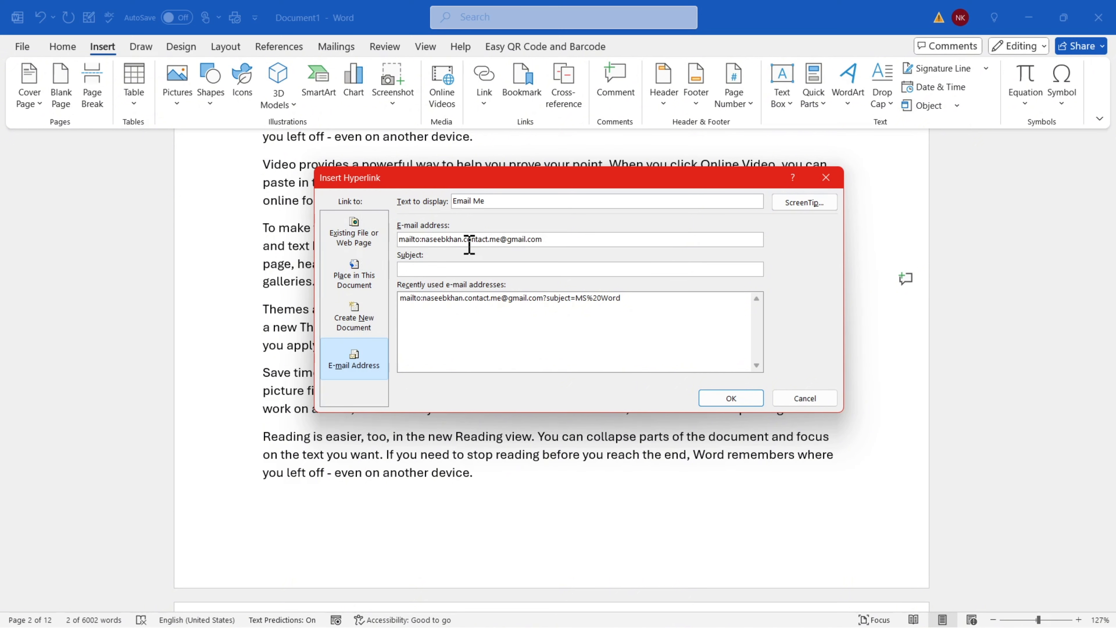
drag(553, 242, 429, 242)
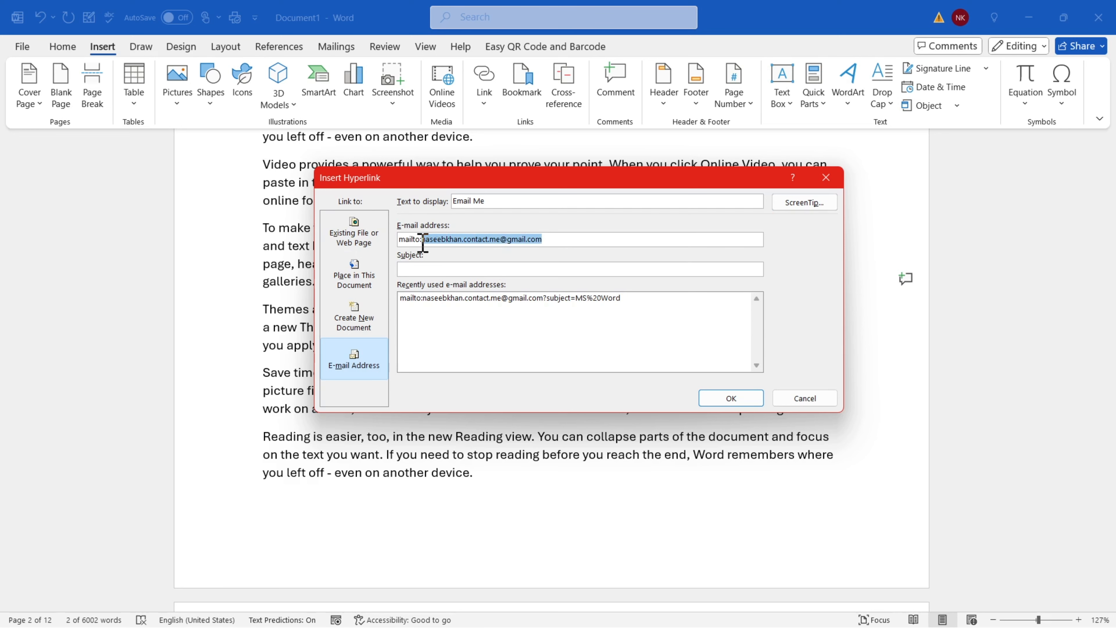
Set the e-mail link's subject to MS WORD and confirm it
click(431, 268)
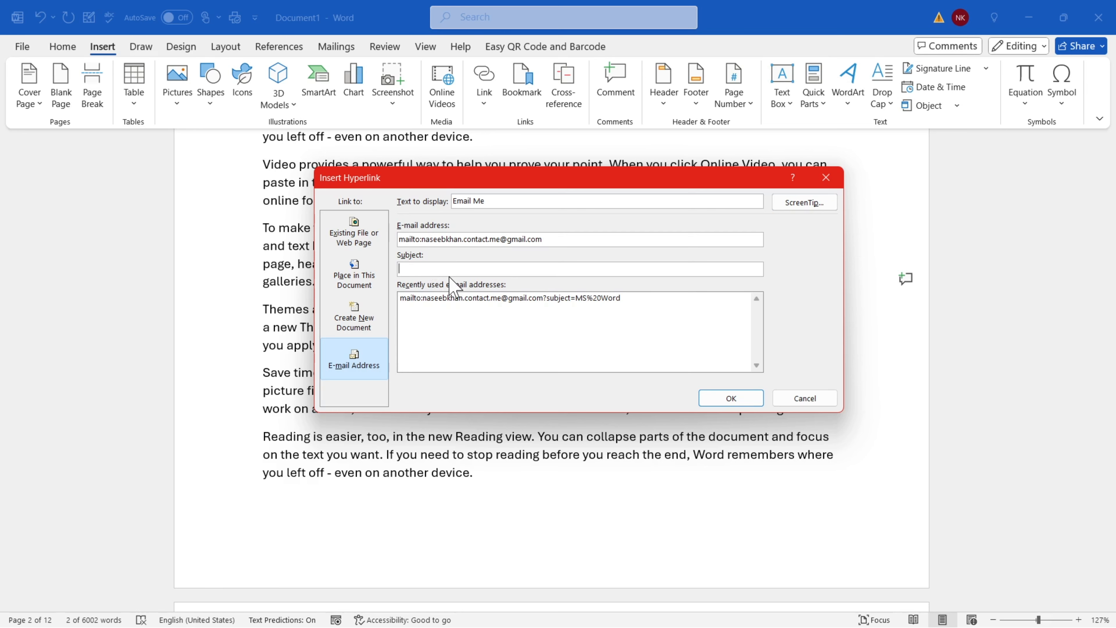
drag(477, 187, 579, 218)
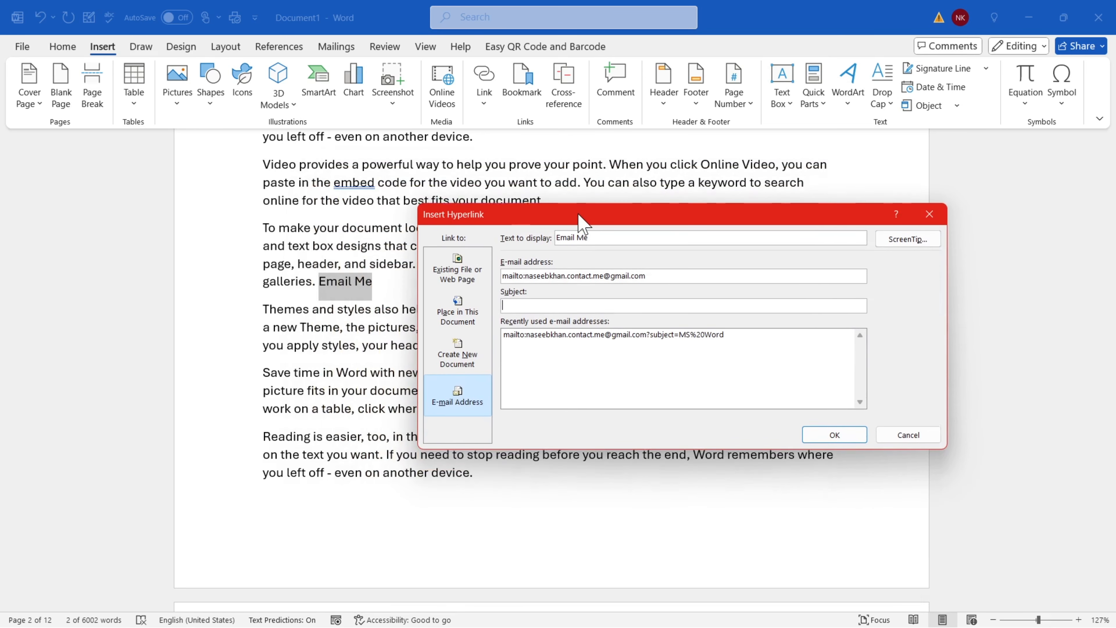
text(MS WORD)
drag(549, 301, 501, 304)
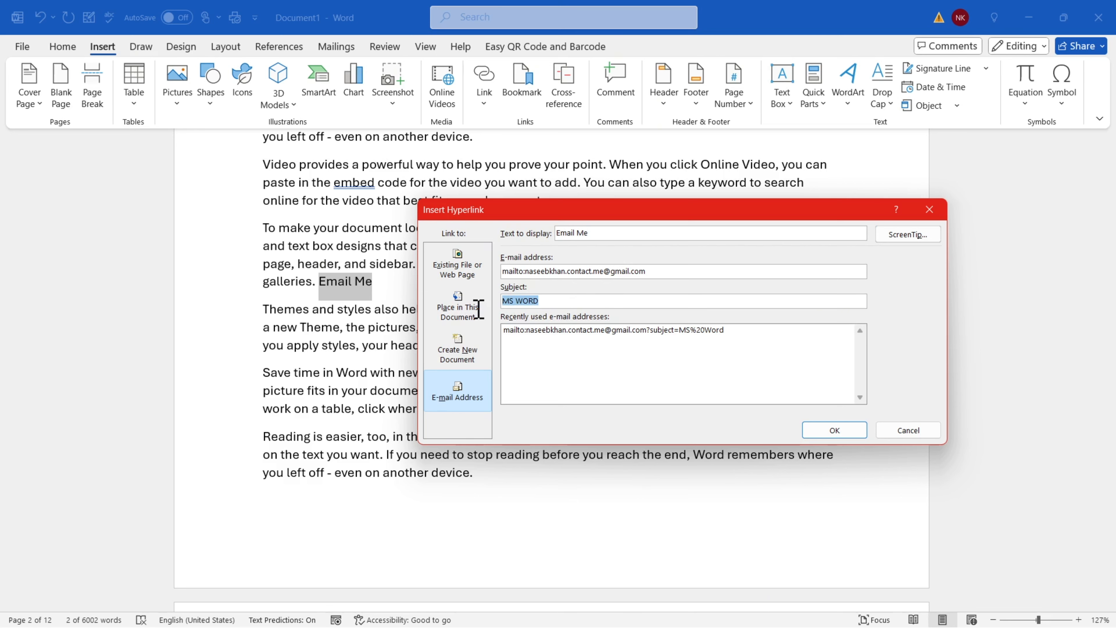
click(559, 302)
drag(549, 302, 510, 302)
click(545, 300)
drag(548, 301, 501, 303)
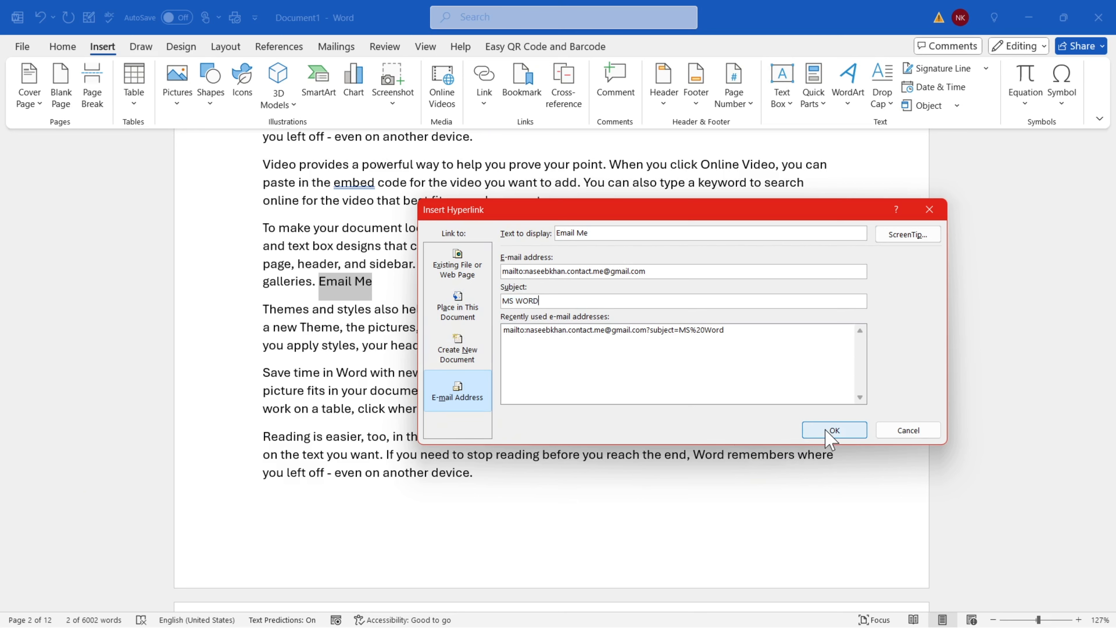
click(835, 430)
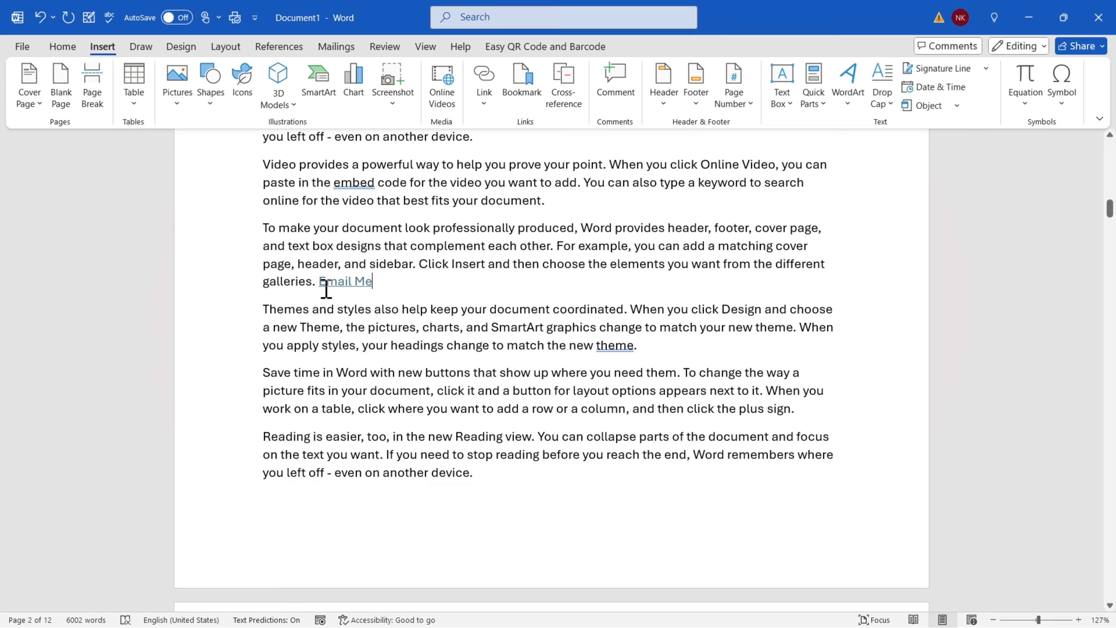
Reopen the link settings for 'Email Me' to review its e-mail address
mouse_move(349, 282)
scroll(439, 352, down, 5)
scroll(448, 361, up, 15)
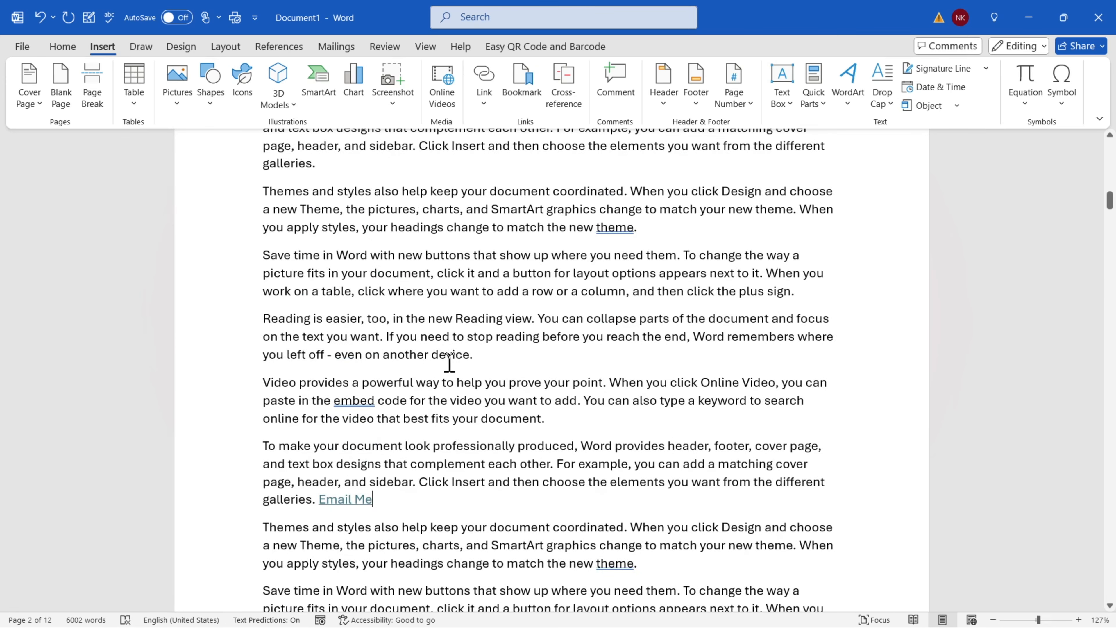
scroll(452, 374, down, 3)
drag(379, 285, 319, 283)
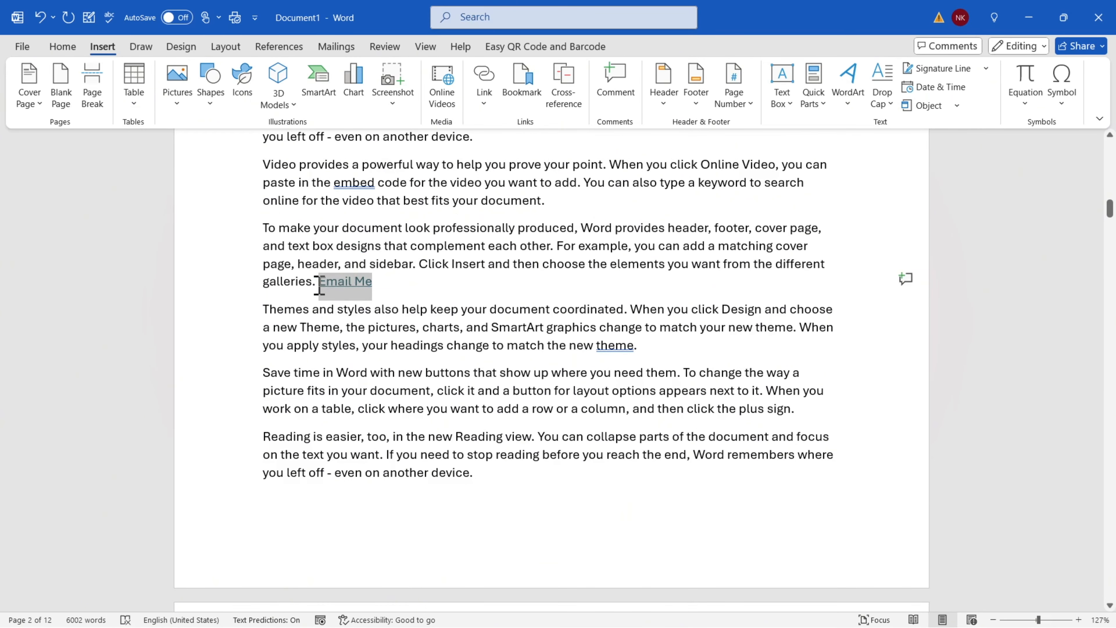
click(484, 100)
click(496, 179)
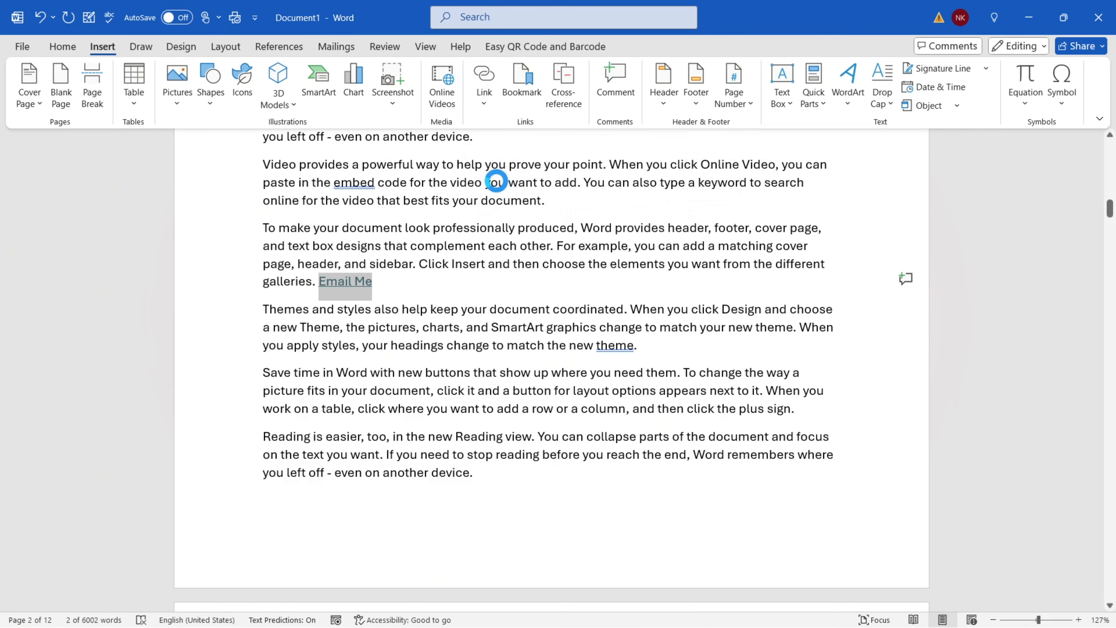
click(457, 393)
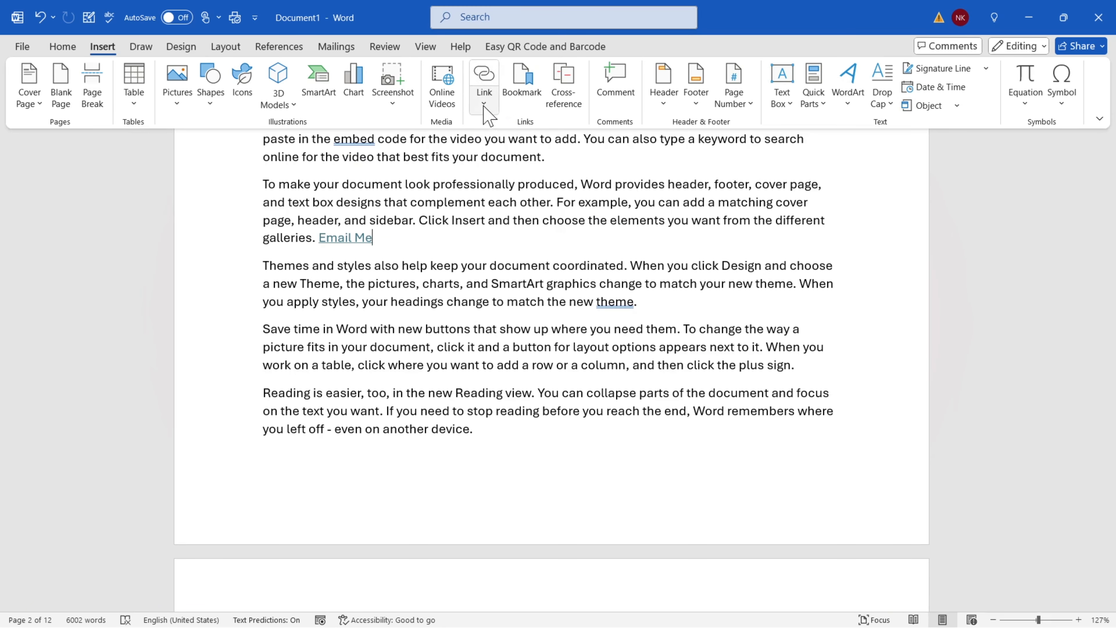
Scroll down page 2 and select, then deselect, the closing words 'on another device.'
scroll(420, 467, down, 1)
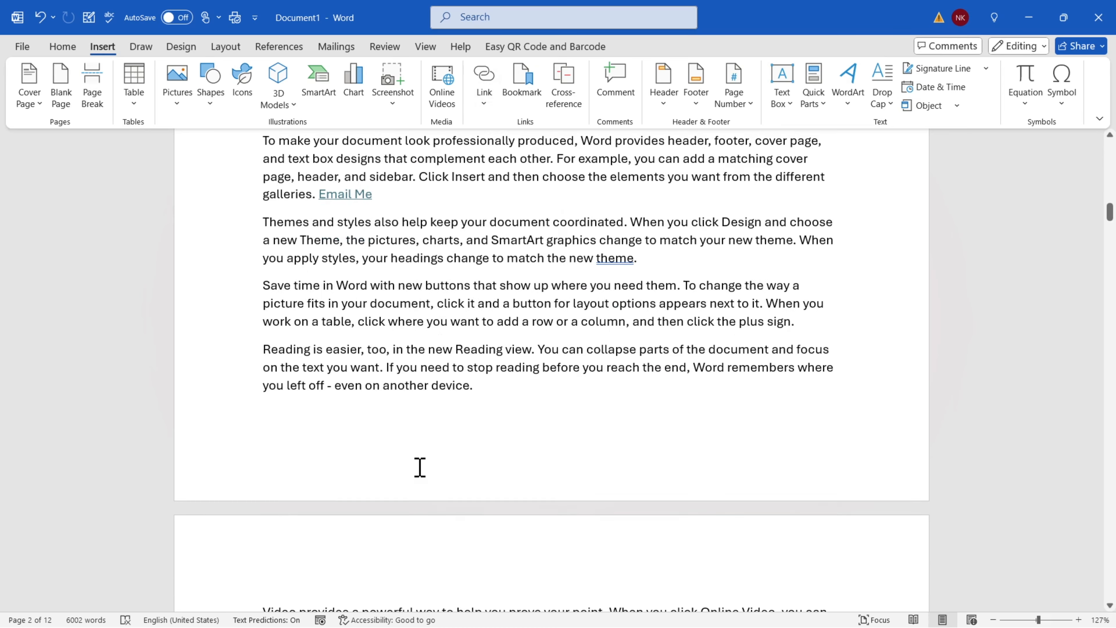
scroll(420, 467, down, 1)
scroll(510, 238, down, 9)
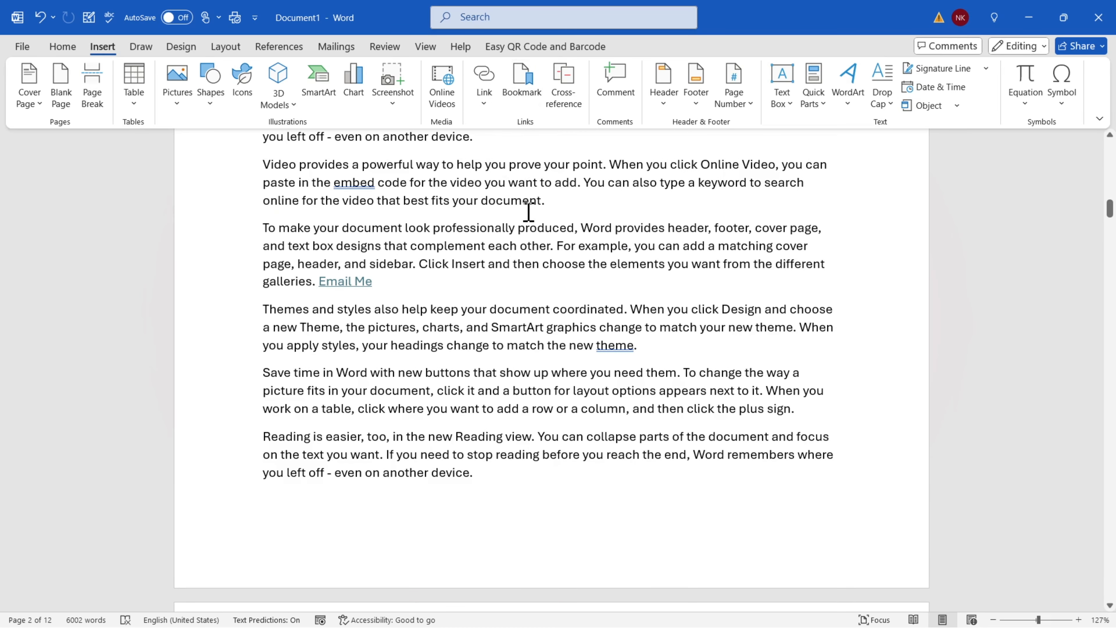
scroll(436, 292, down, 2)
scroll(465, 324, down, 3)
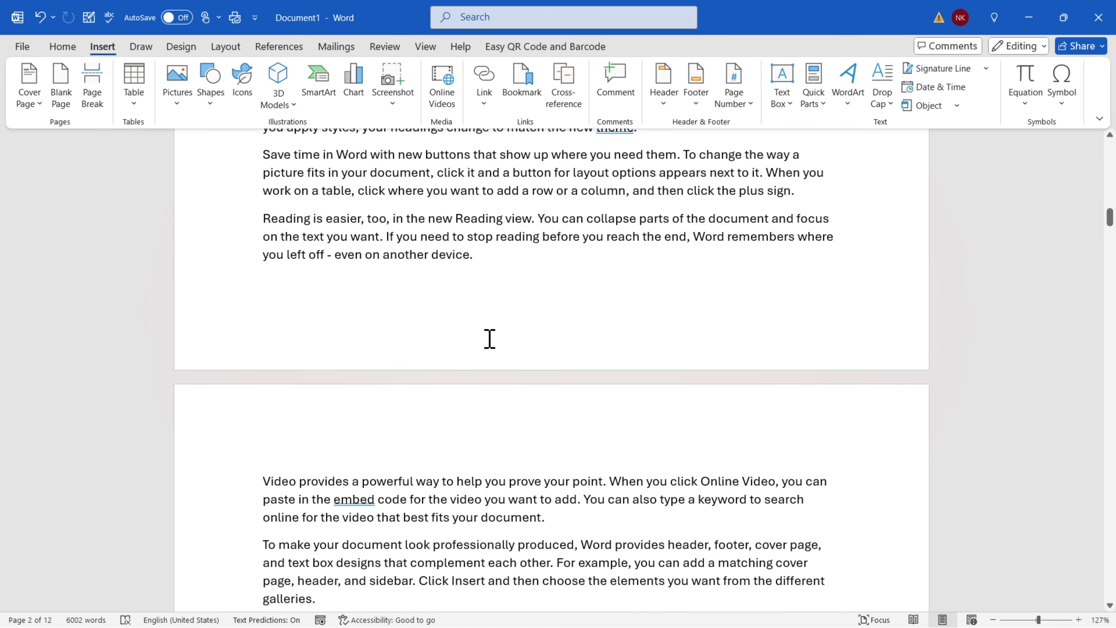
drag(380, 255, 490, 250)
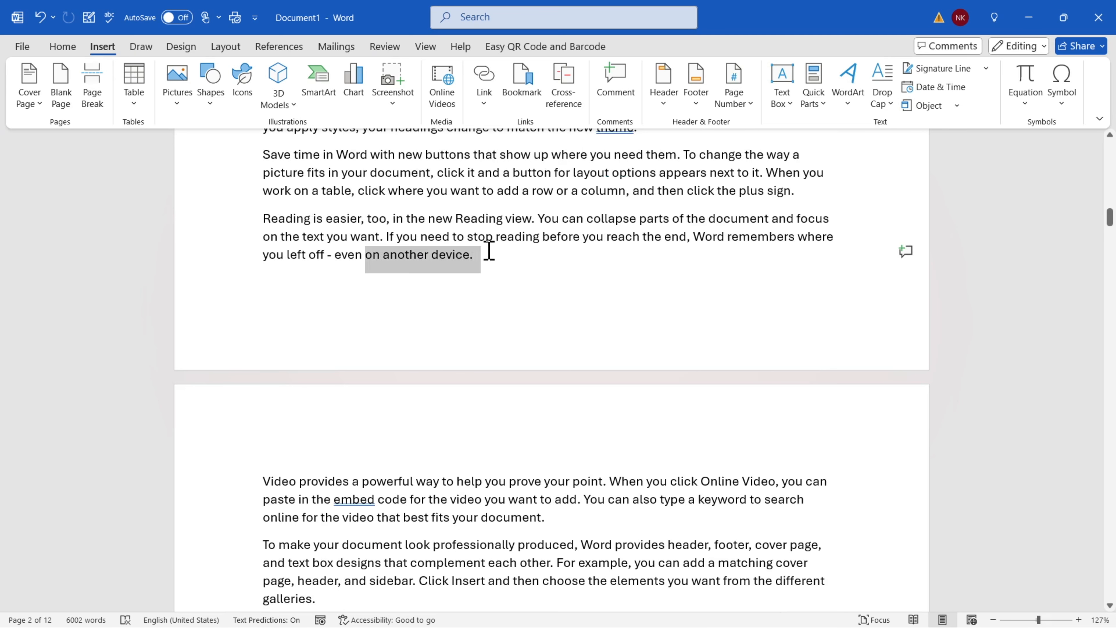
click(492, 260)
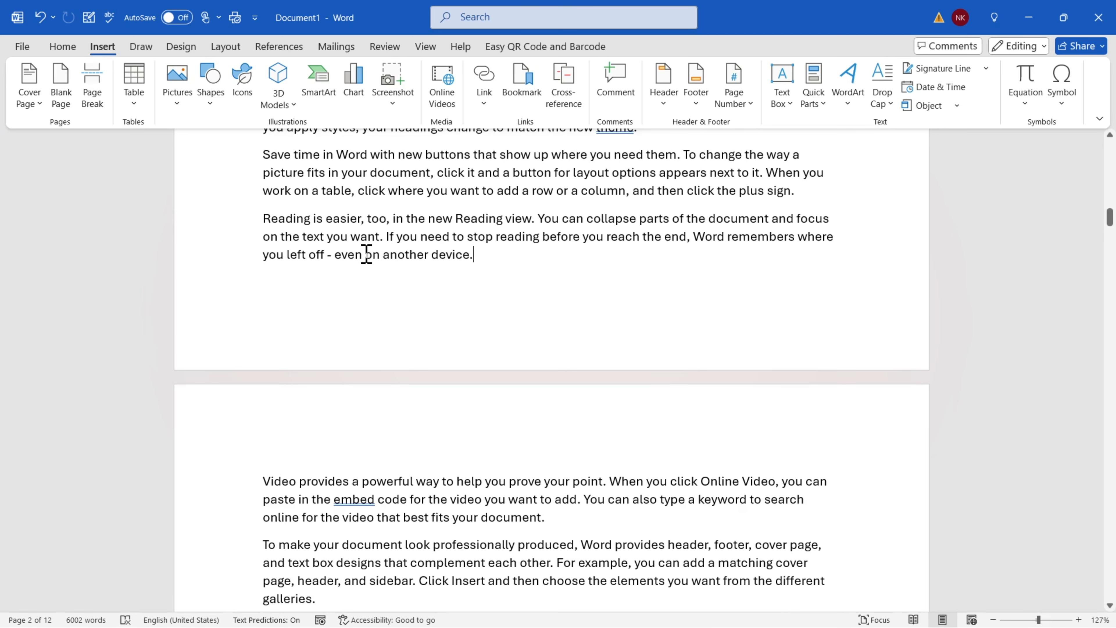
drag(367, 254, 522, 251)
click(518, 261)
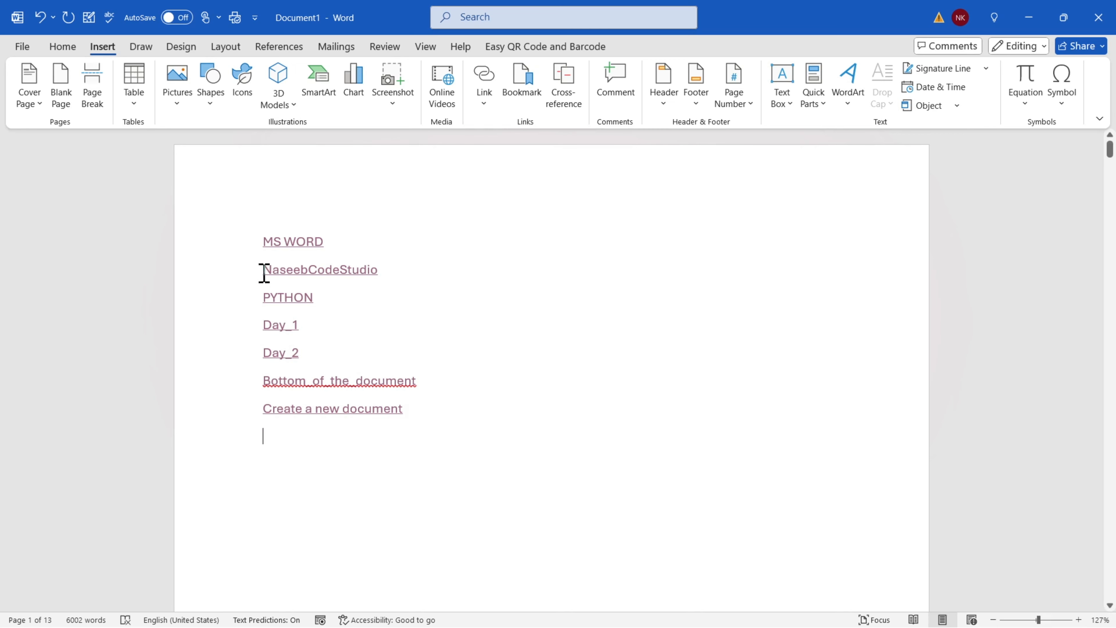
drag(439, 399, 230, 232)
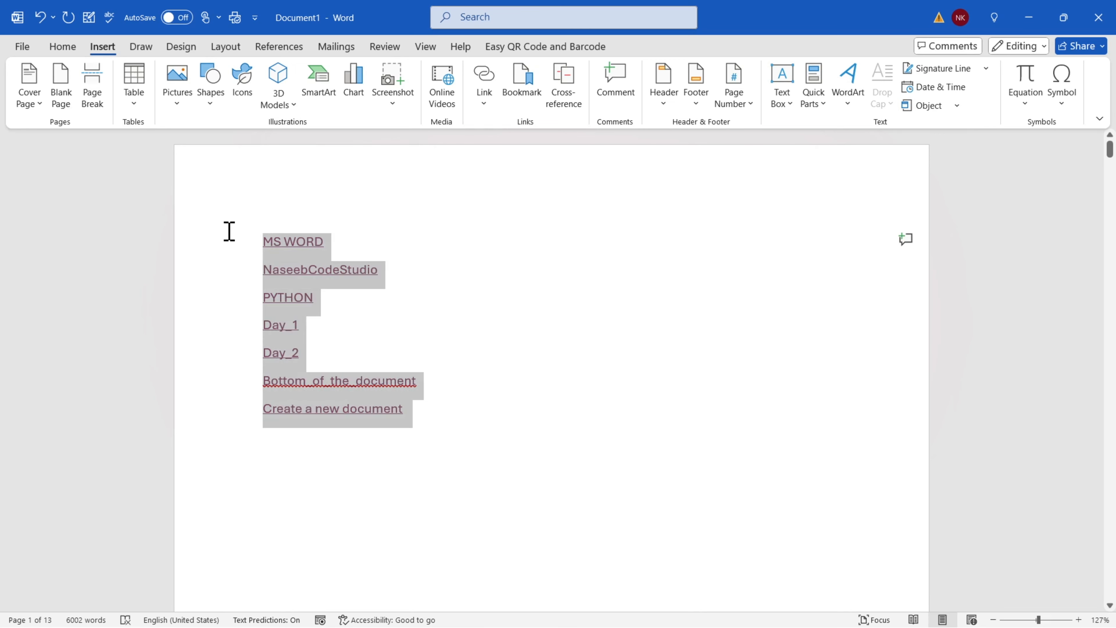
click(339, 248)
drag(336, 244, 239, 247)
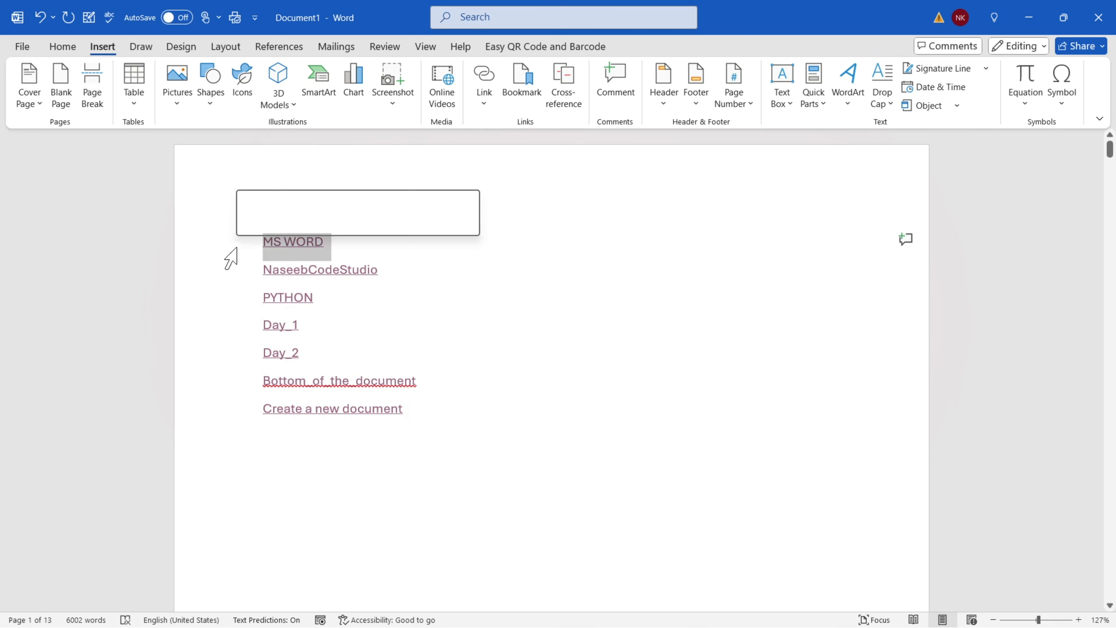
ctrl+click(229, 249)
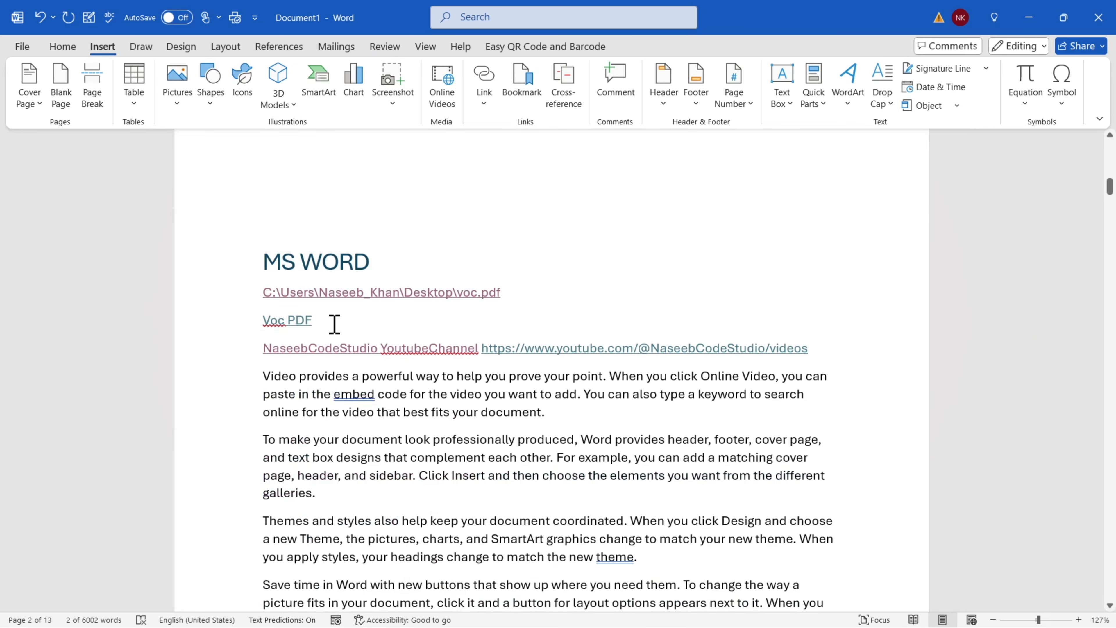
drag(321, 324, 246, 326)
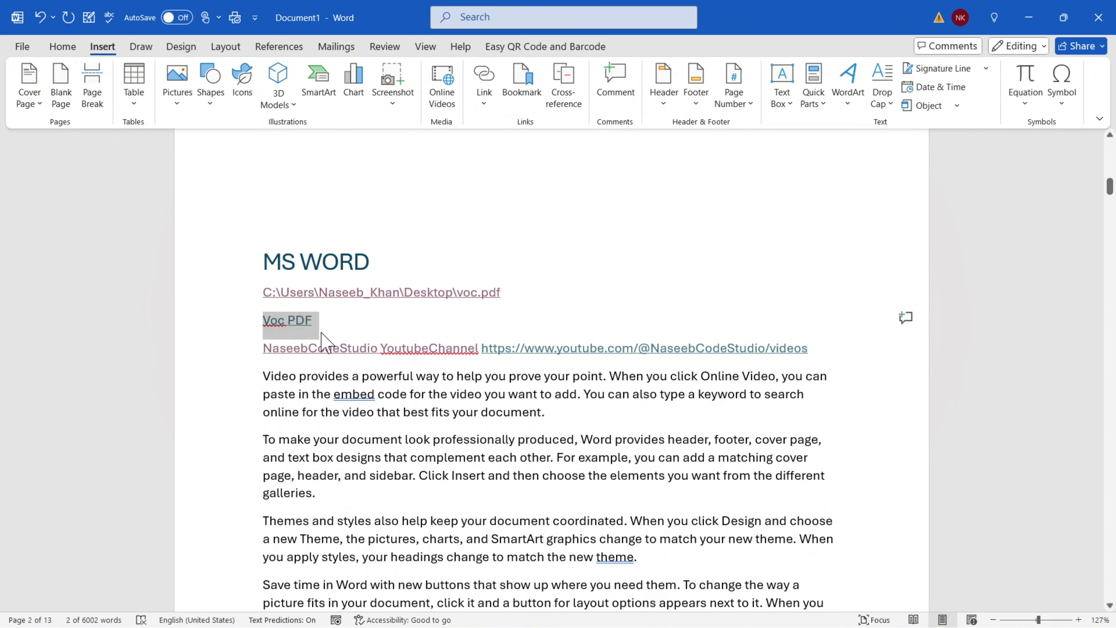
ctrl+click(387, 347)
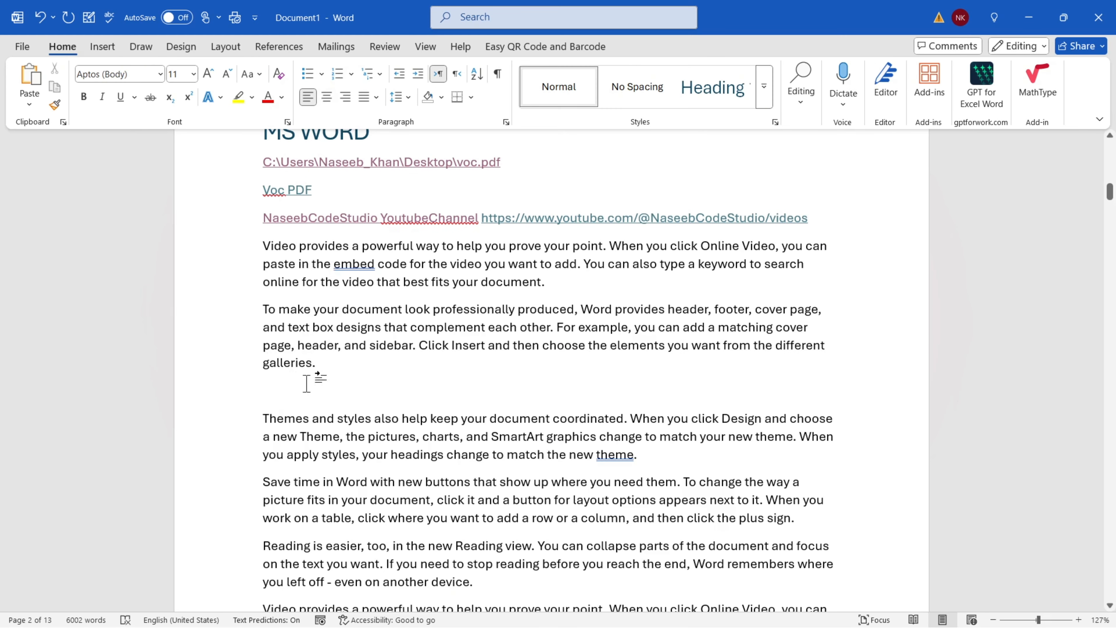
Create a numbered list after 'galleries.' with items Asd, Fsad, Fasd, F and several more asd entries
click(305, 75)
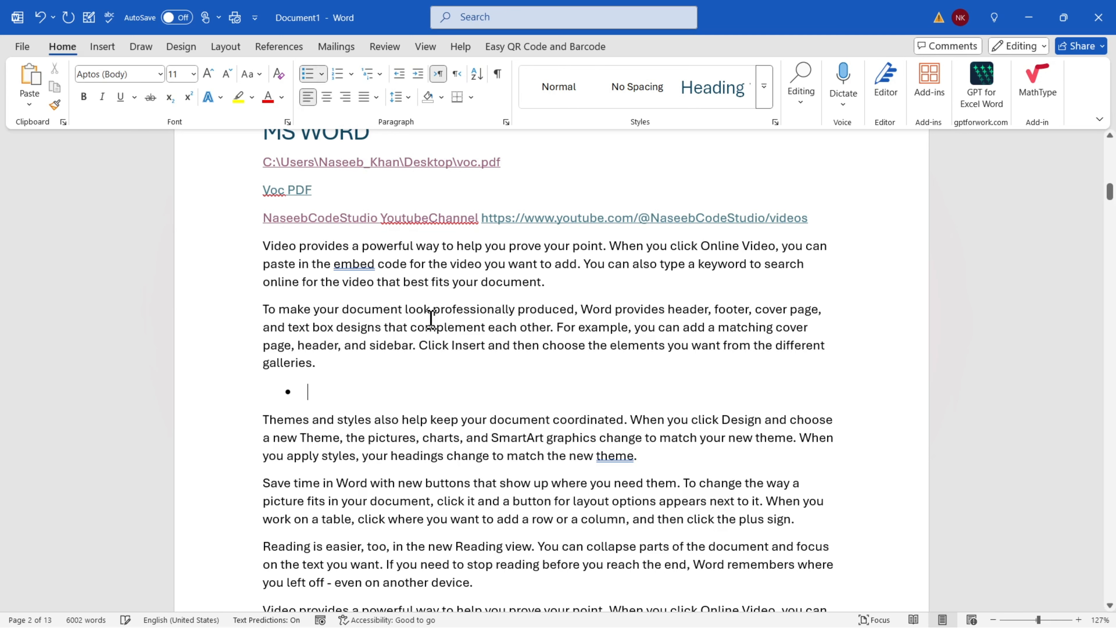
click(338, 74)
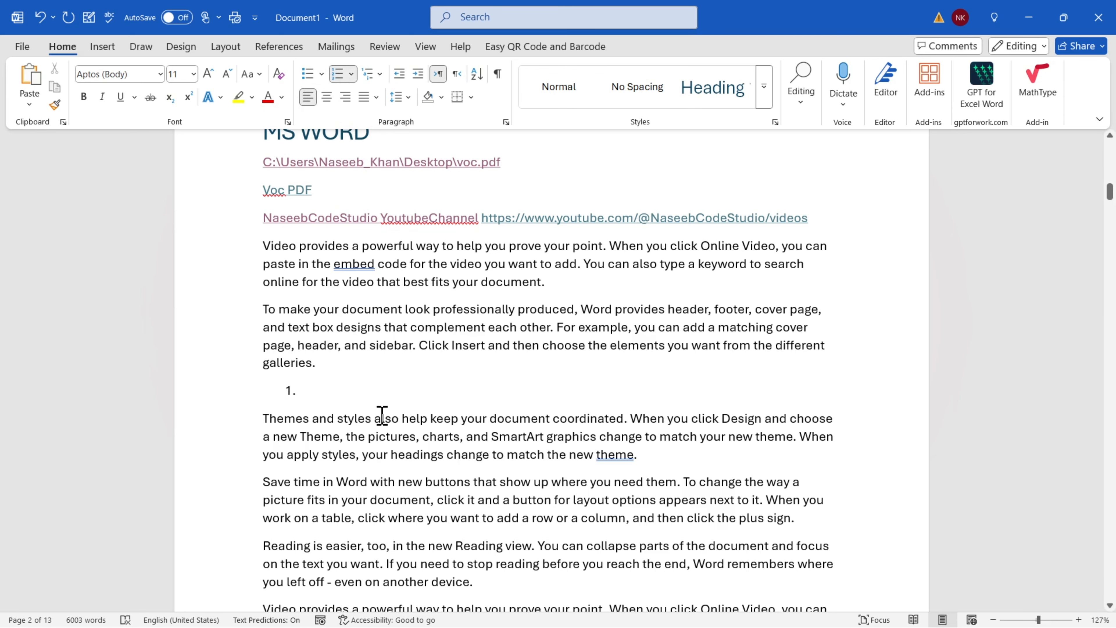
text(asd)
key(Return)
text(fsad)
key(Return)
text(fasd)
key(Return)
text(f)
key(Return)
key(Return)
text(asd)
key(Return)
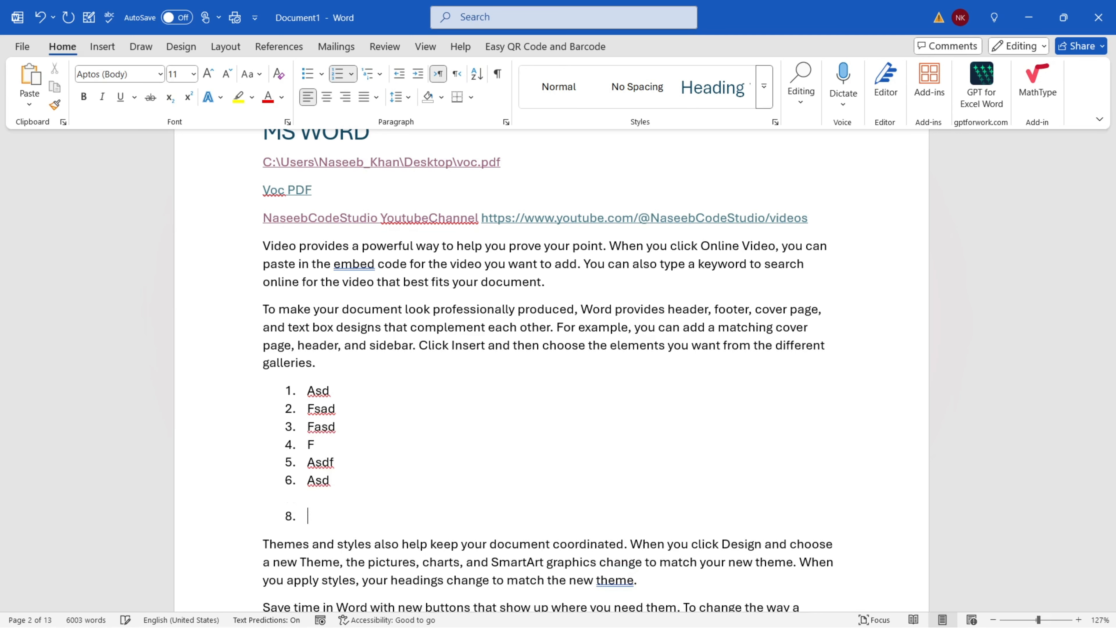
text(asd)
key(Return)
text(asd)
key(Return)
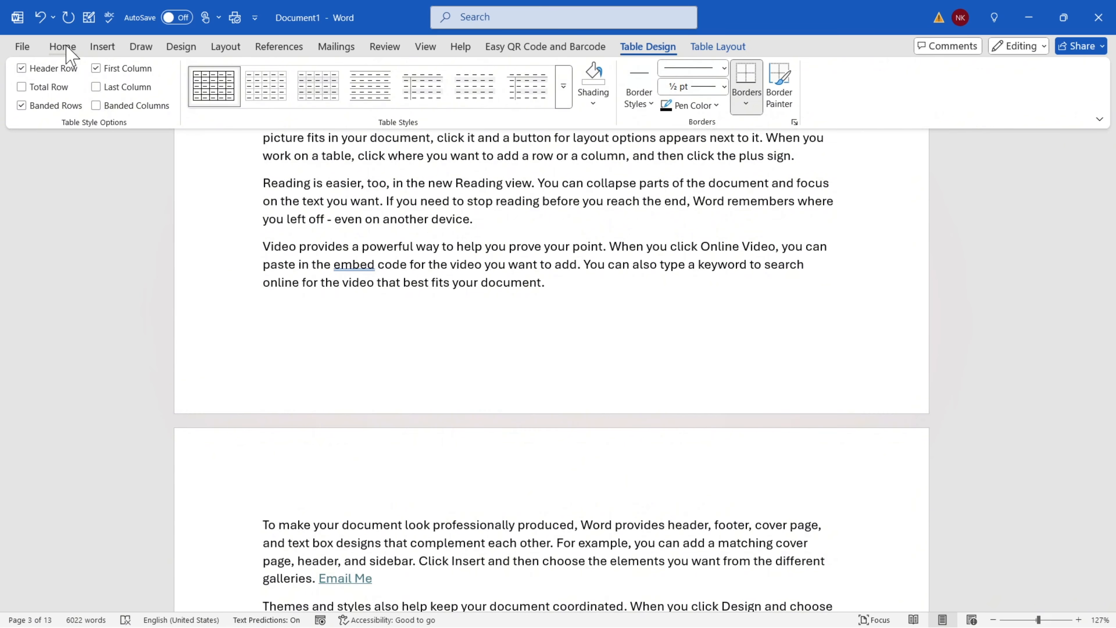
click(67, 48)
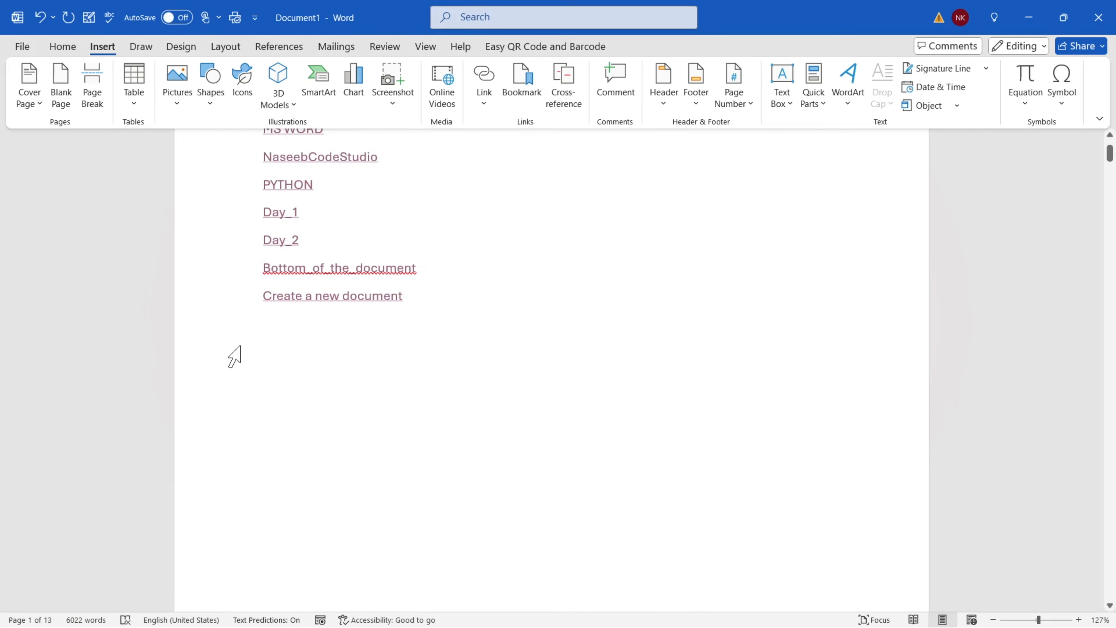
Insert a cross-reference to the page number of numbered item '2. Fsad', which shows 2
click(564, 105)
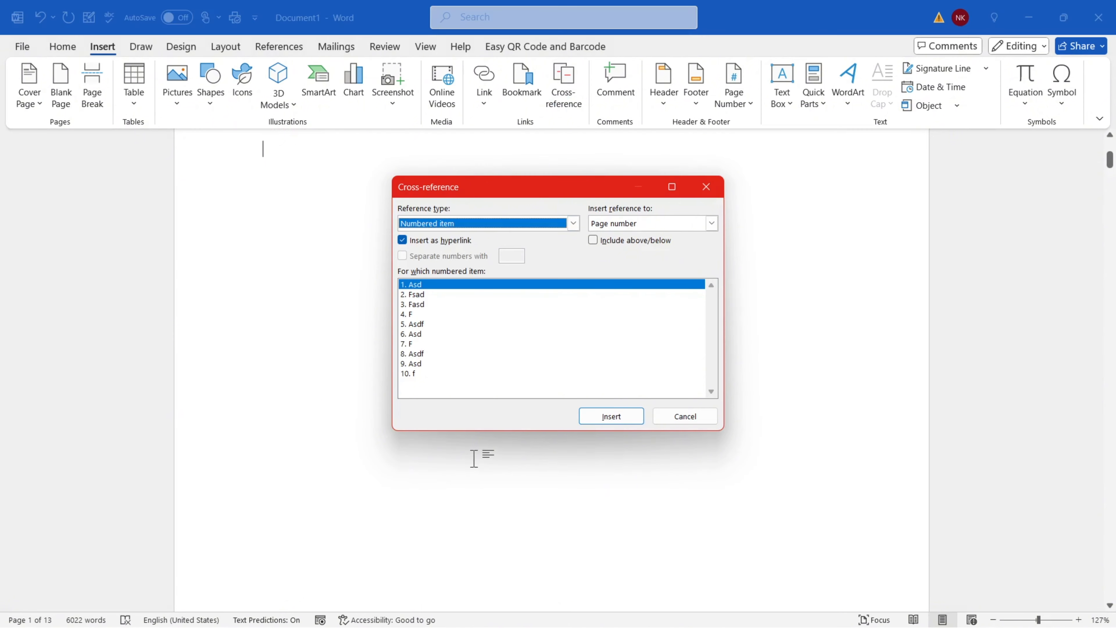
click(573, 223)
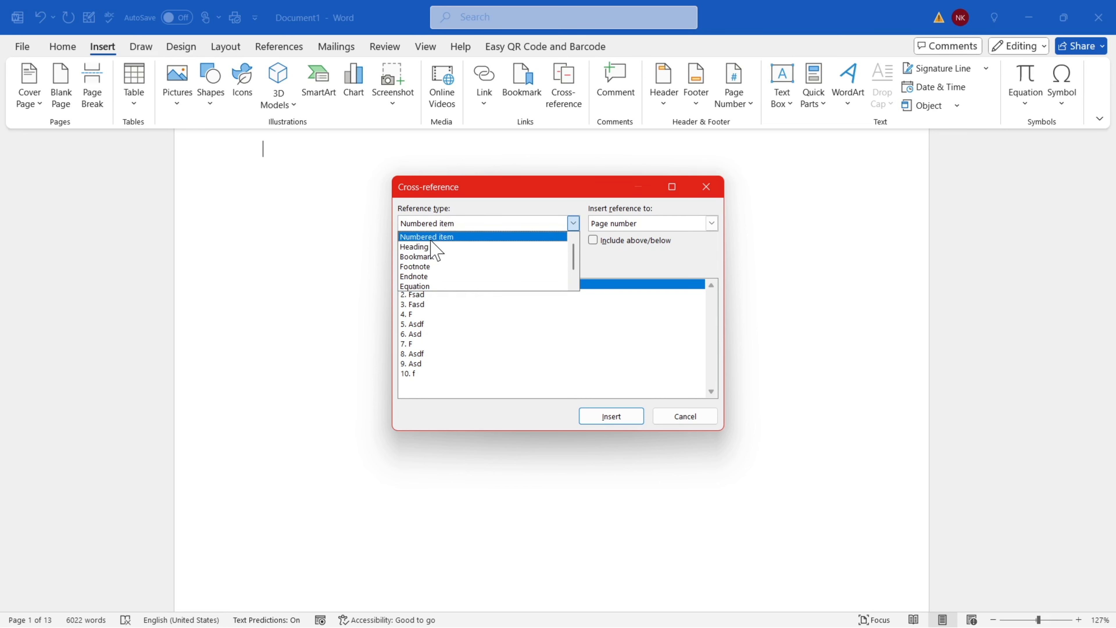
click(430, 239)
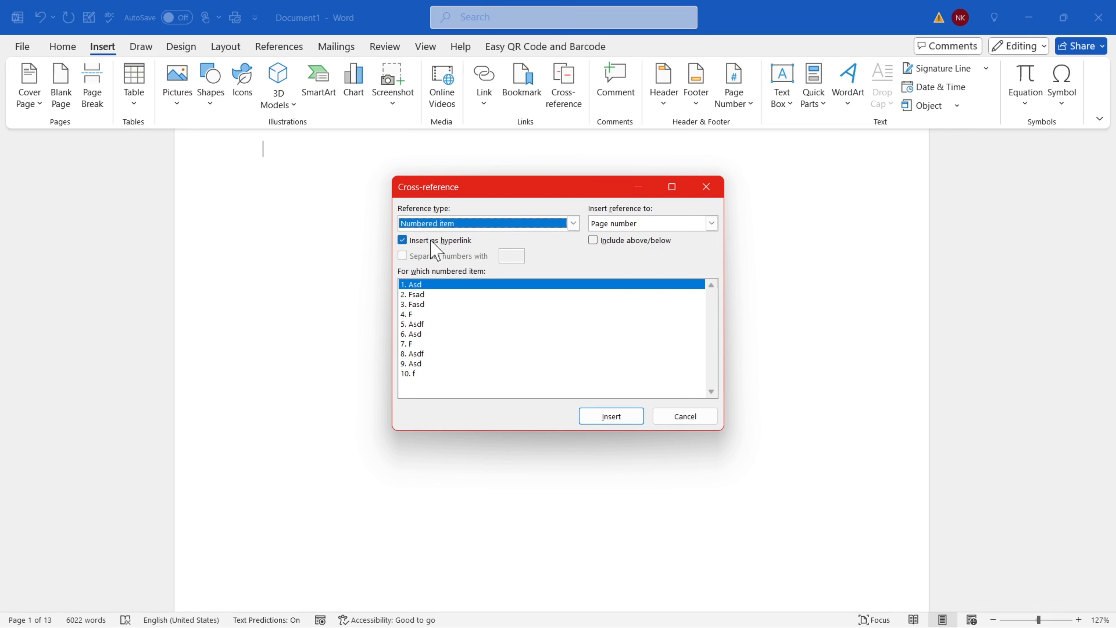
click(429, 295)
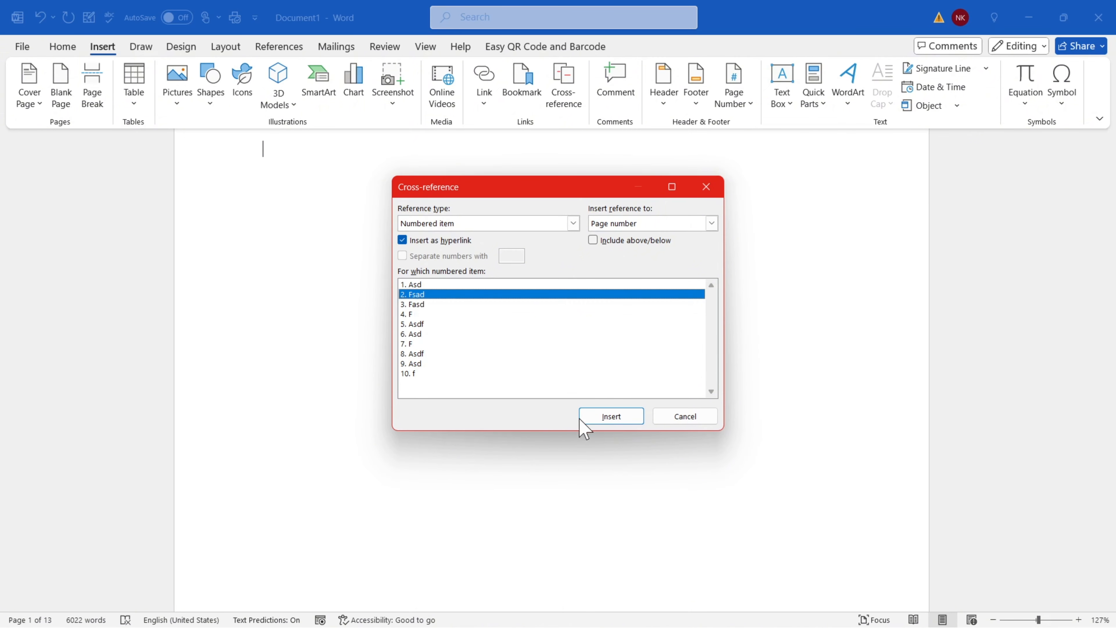
click(602, 418)
click(707, 189)
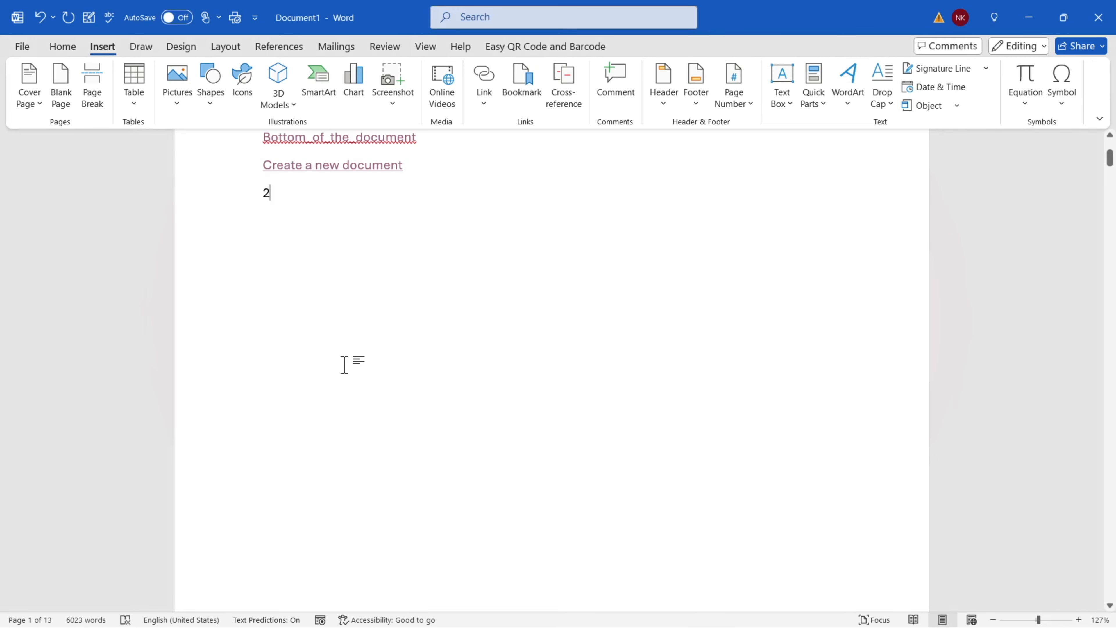
Test the 2 reference, then insert a cross-reference to the Day_2 bookmark text 'on another device.'
ctrl+click(267, 192)
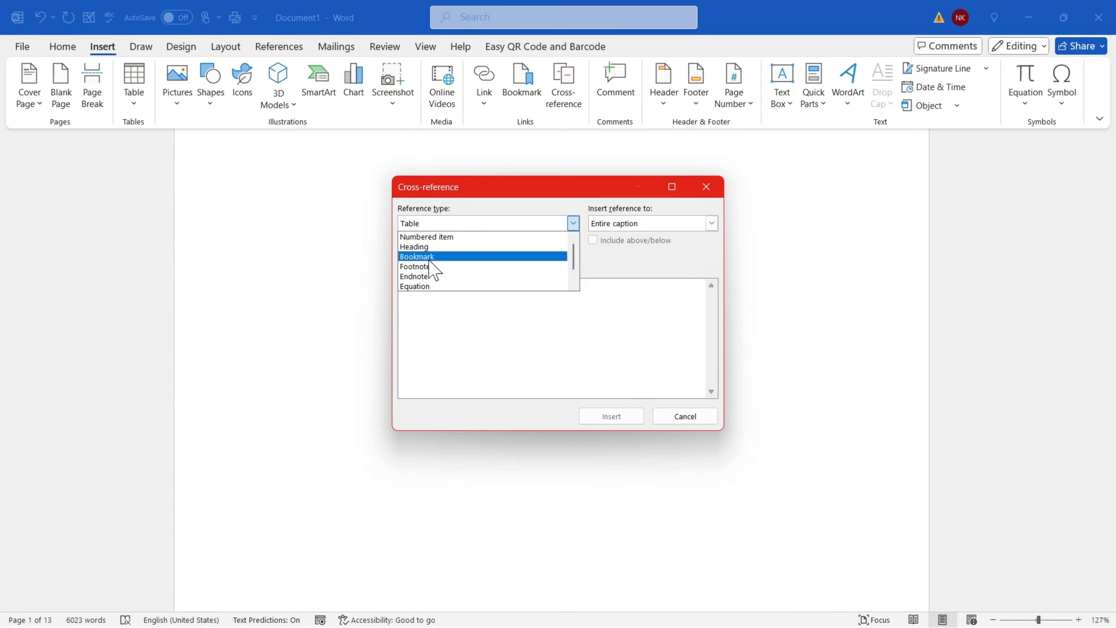
click(430, 255)
click(425, 294)
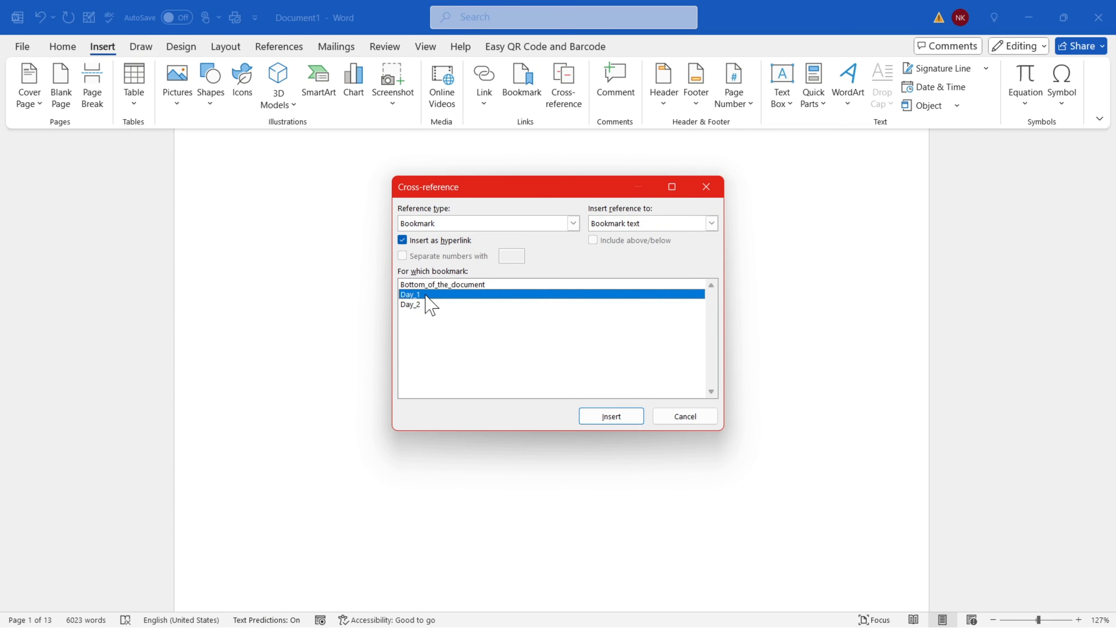
click(422, 305)
click(605, 419)
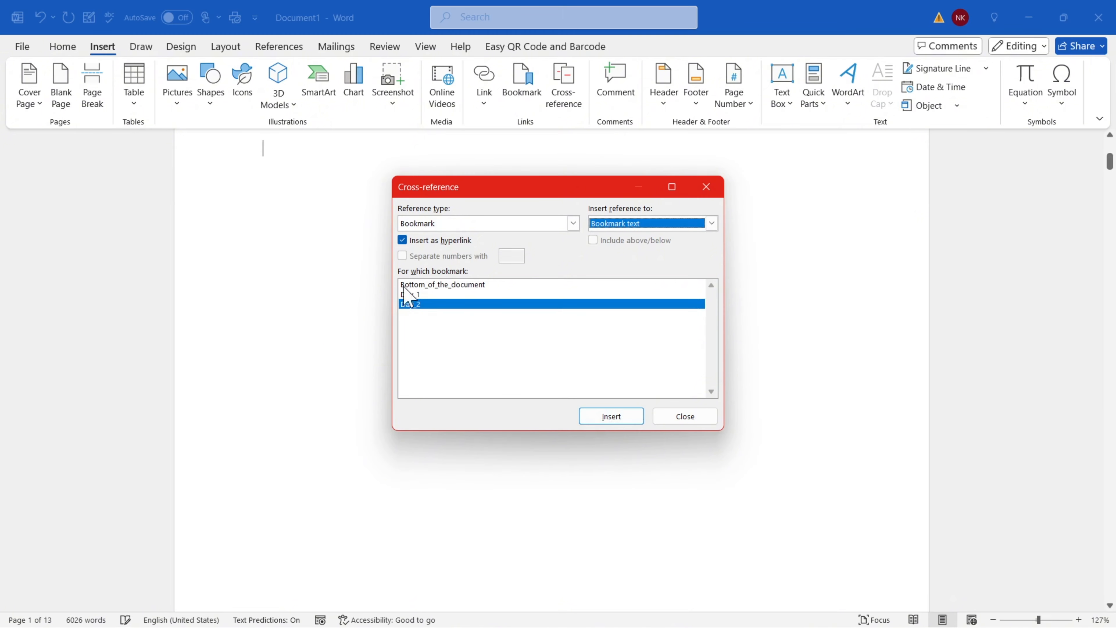
click(706, 187)
drag(260, 253, 393, 252)
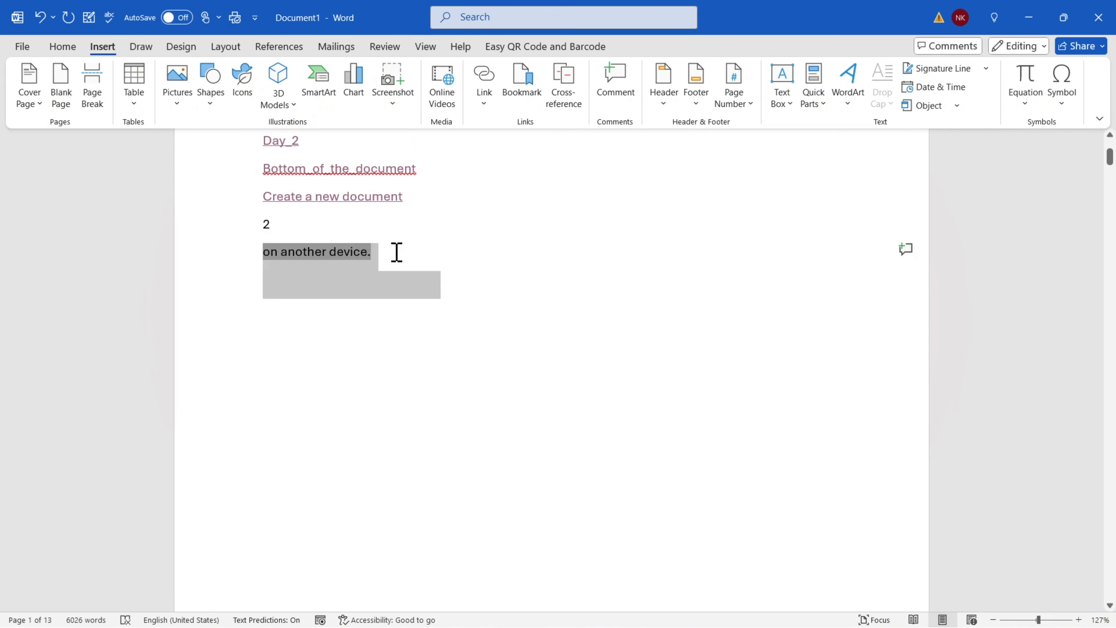
ctrl+click(313, 252)
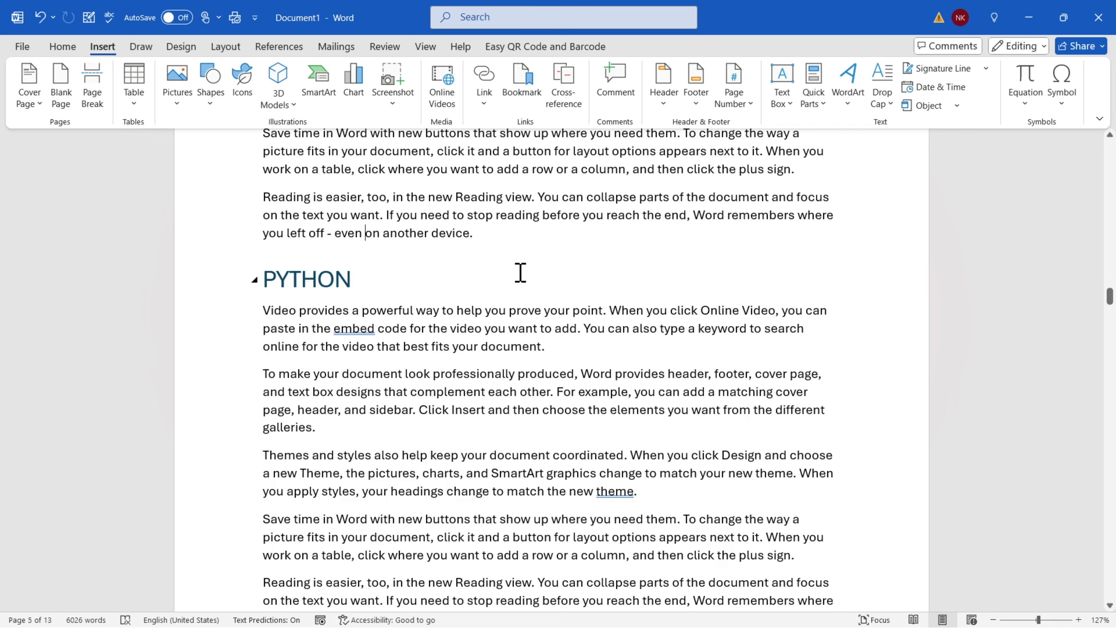
key(ctrl+Home)
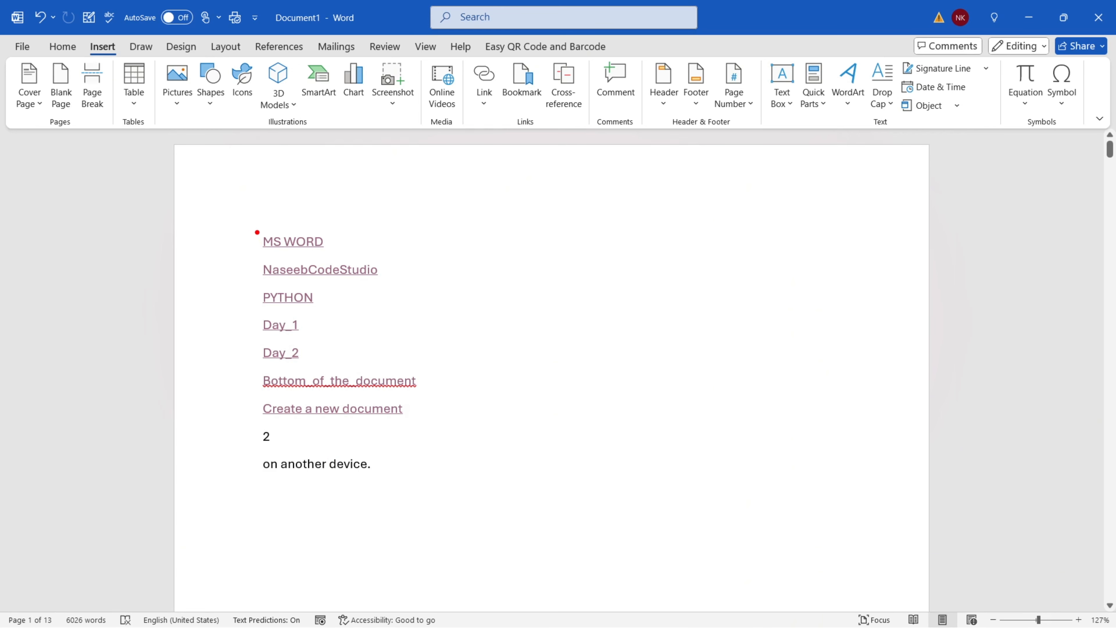
drag(252, 229, 415, 428)
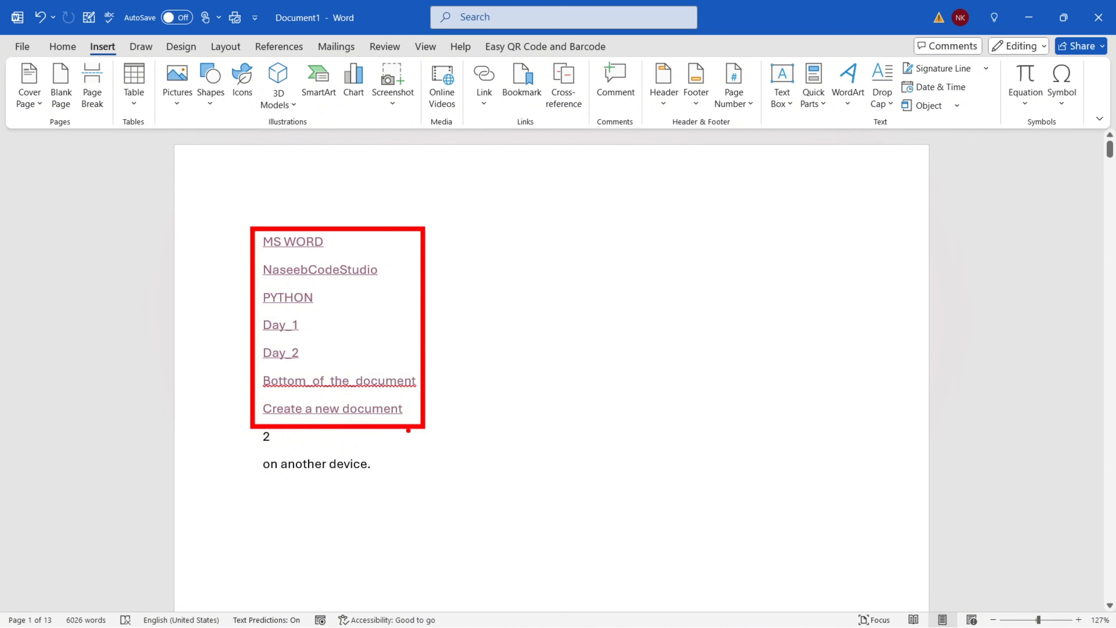
drag(542, 58, 588, 124)
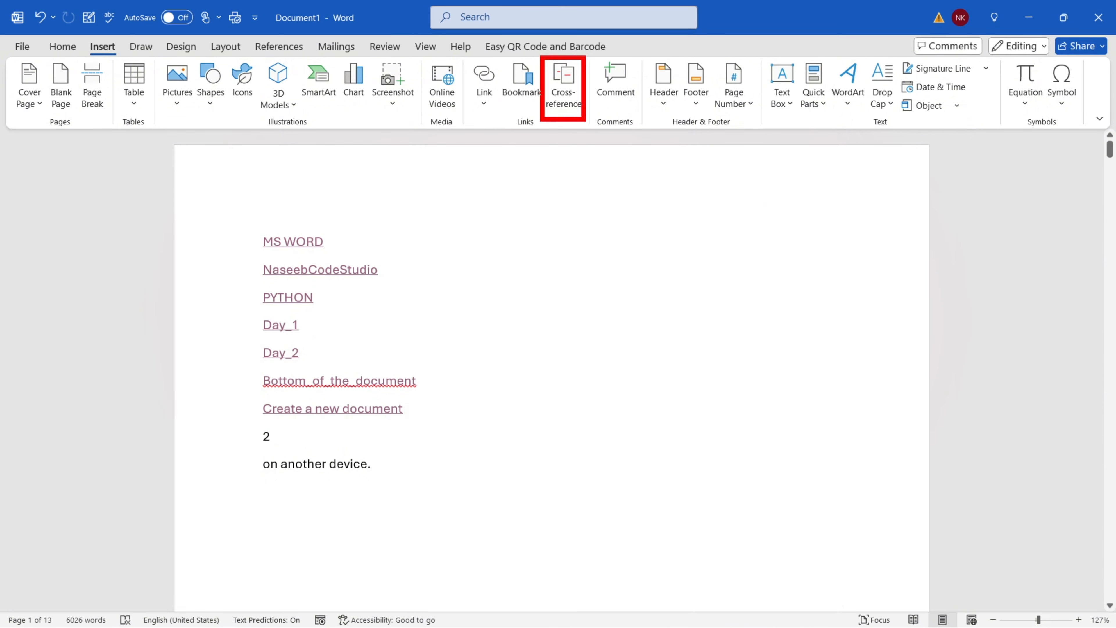
drag(541, 57, 589, 125)
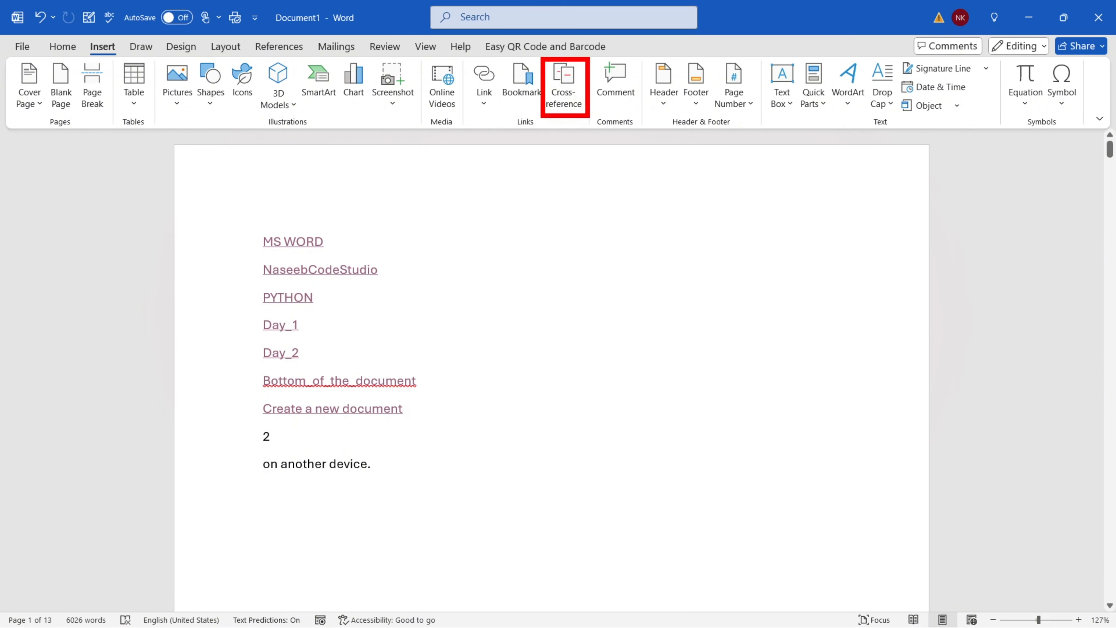
drag(541, 58, 590, 118)
drag(490, 239, 640, 400)
drag(493, 462, 564, 525)
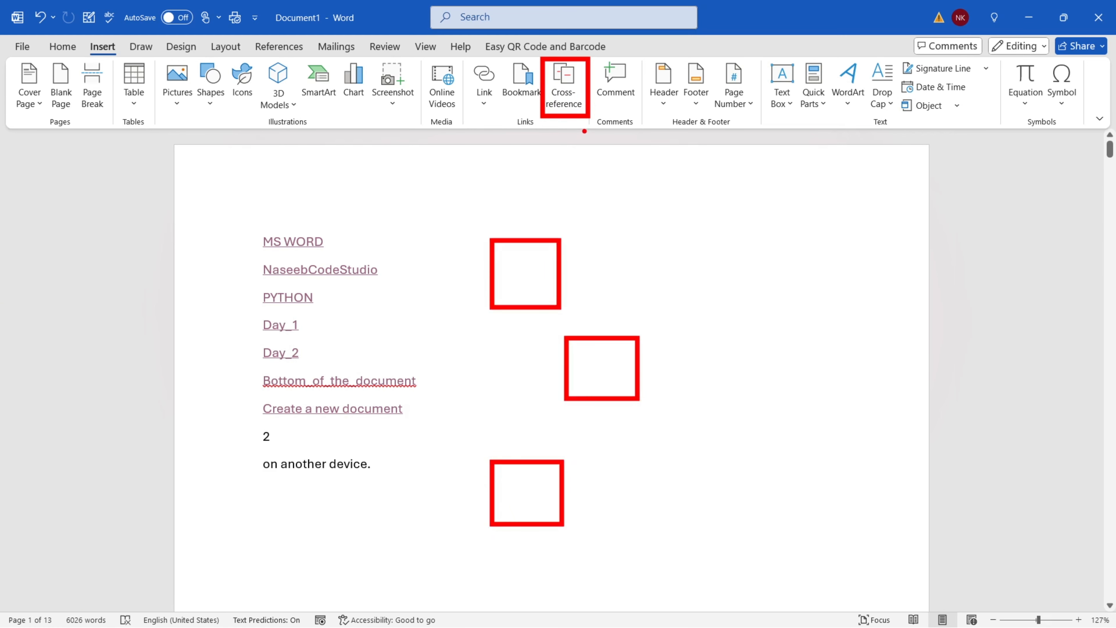
drag(563, 93, 540, 264)
drag(568, 106, 605, 347)
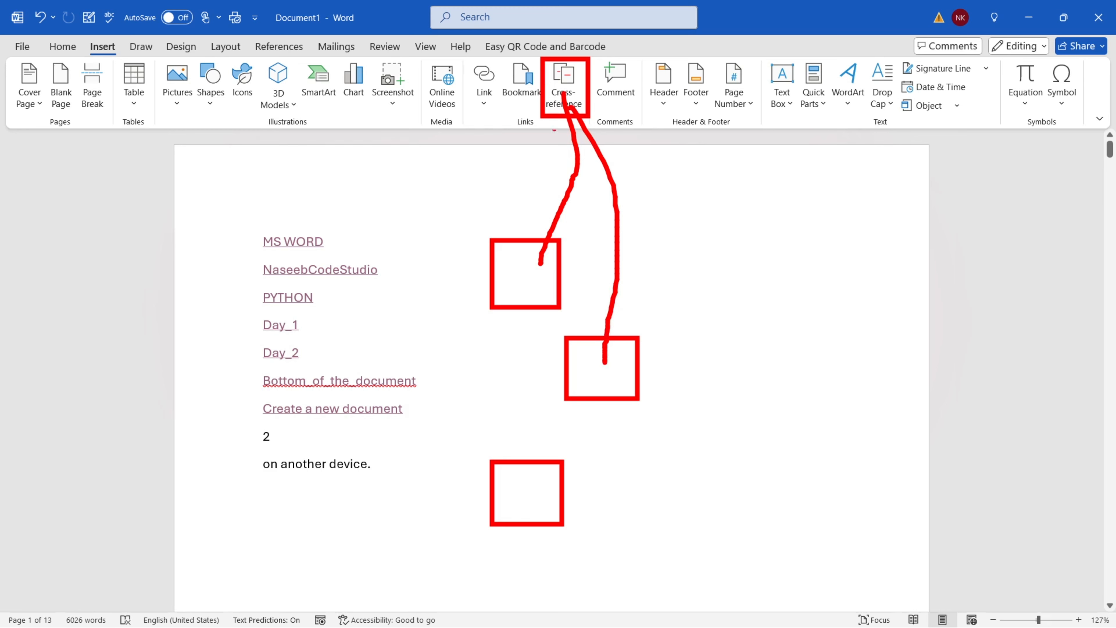
mouse_move(555, 105)
mouse_down()
mouse_move(436, 324)
mouse_move(479, 537)
mouse_up()
drag(543, 57, 584, 113)
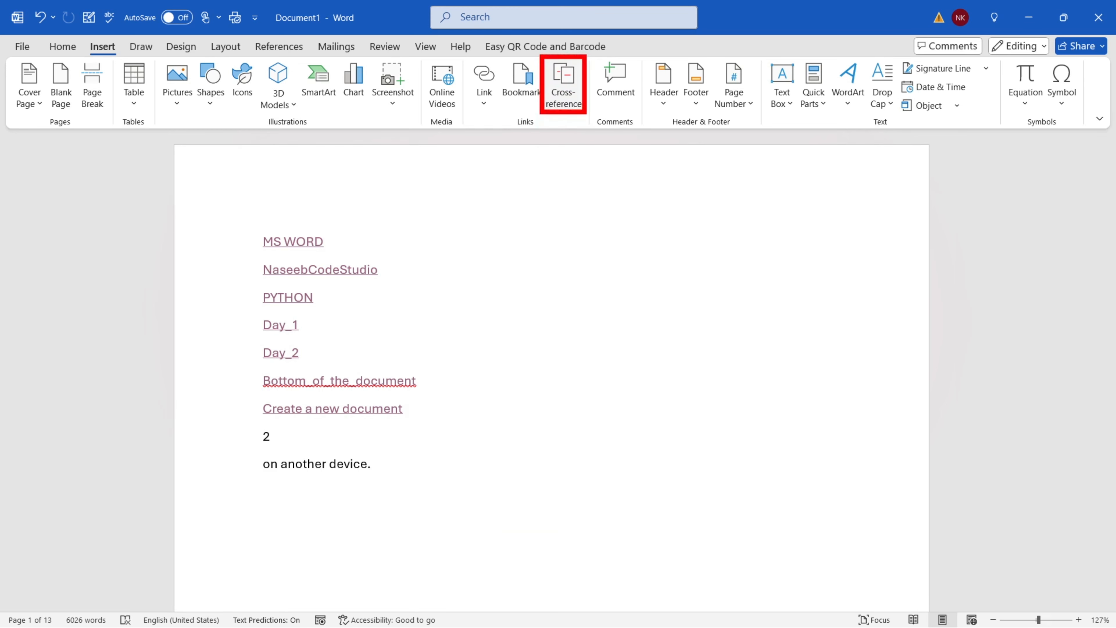
key(e)
mouse_move(586, 55)
mouse_down()
mouse_move(640, 137)
mouse_move(640, 128)
mouse_up()
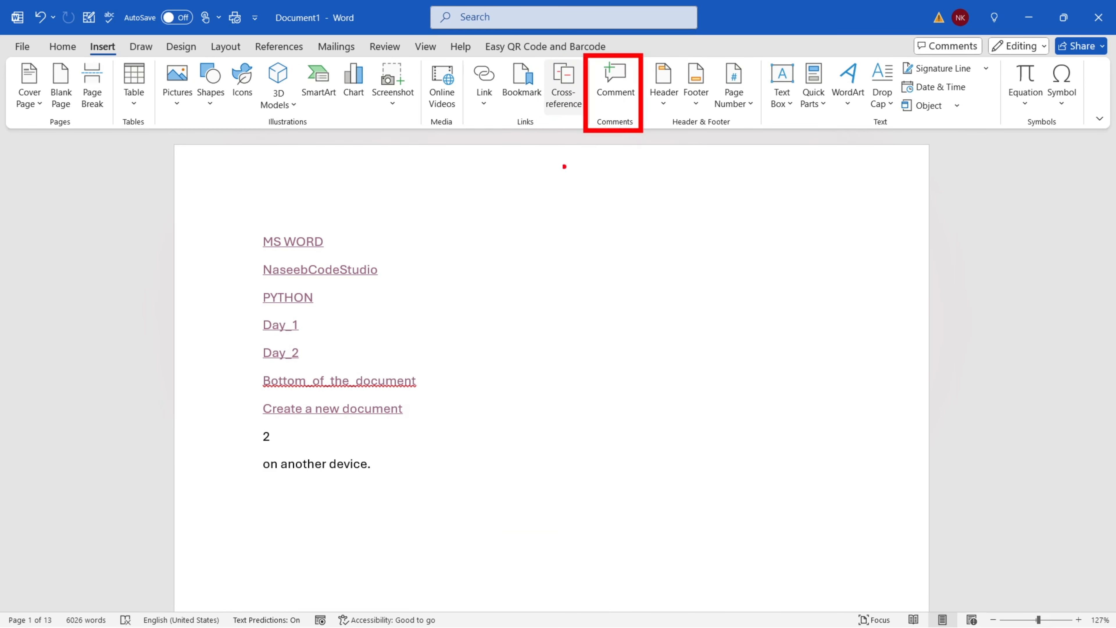
key(Escape)
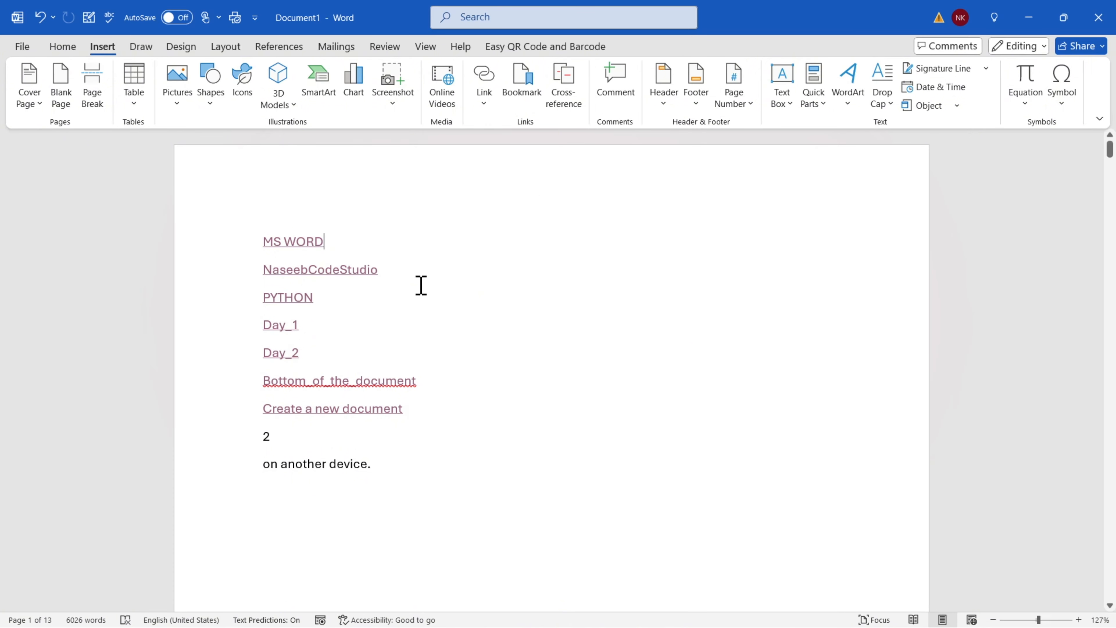
Post the comment 'I have made some changes in ms word heading.' on the MS WORD line
scroll(439, 320, down, 7)
scroll(463, 337, up, 5)
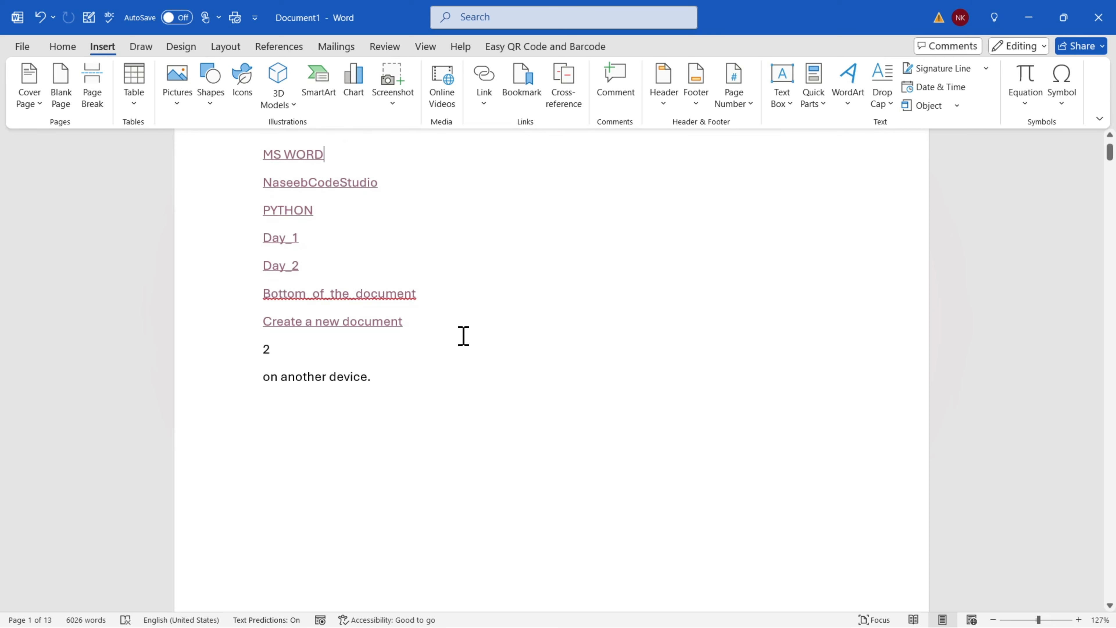
scroll(464, 337, up, 3)
drag(347, 243, 217, 241)
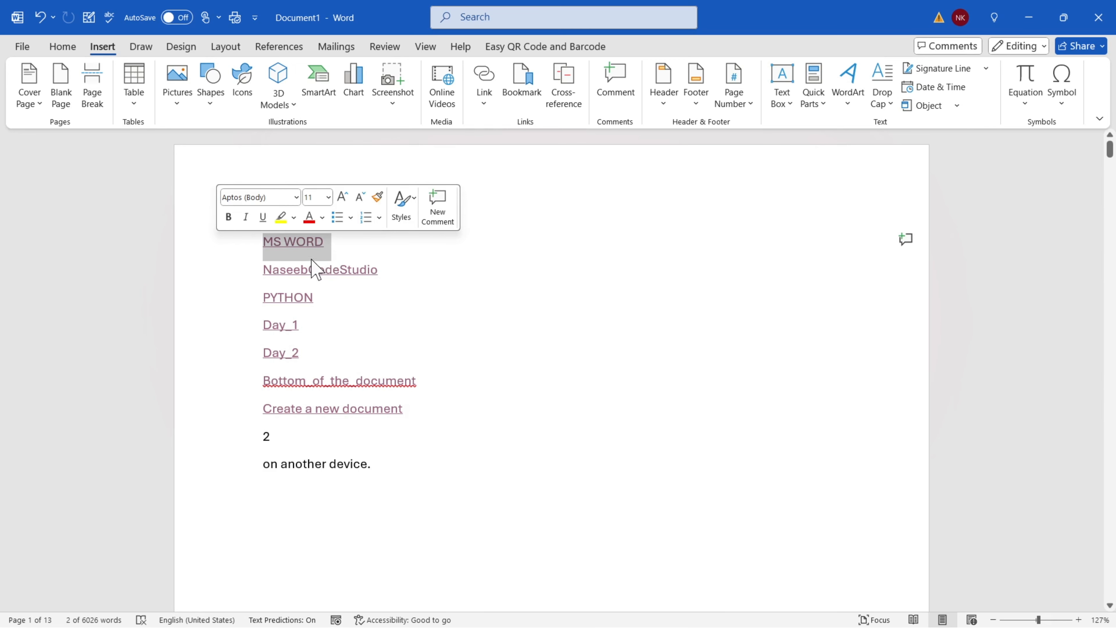
click(615, 88)
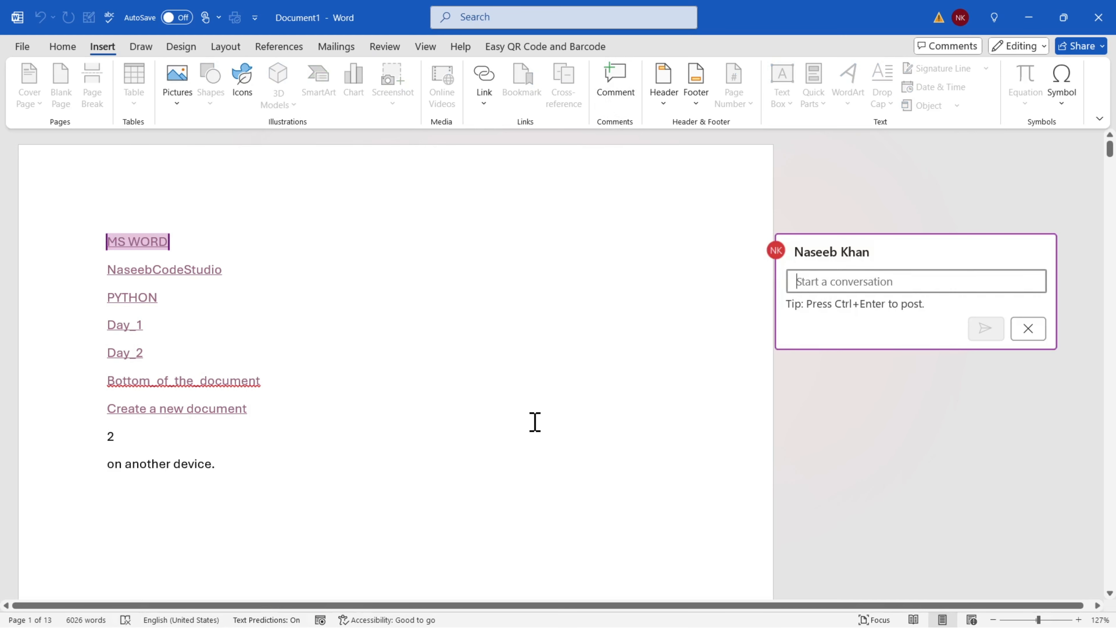
text(I have made some changes in m)
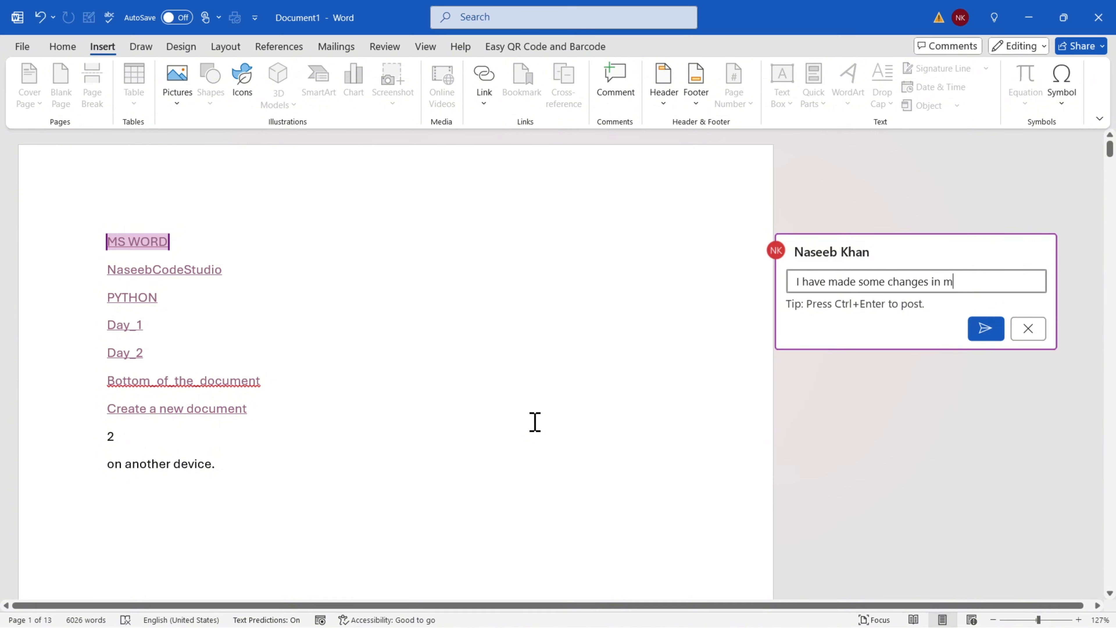
text(s word heading)
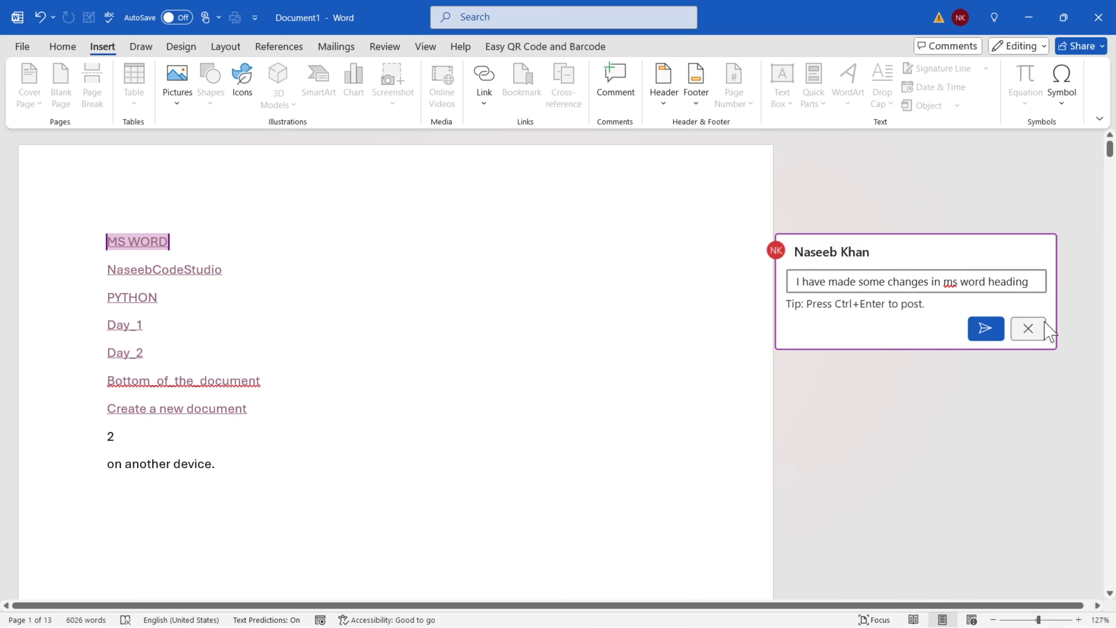
click(984, 331)
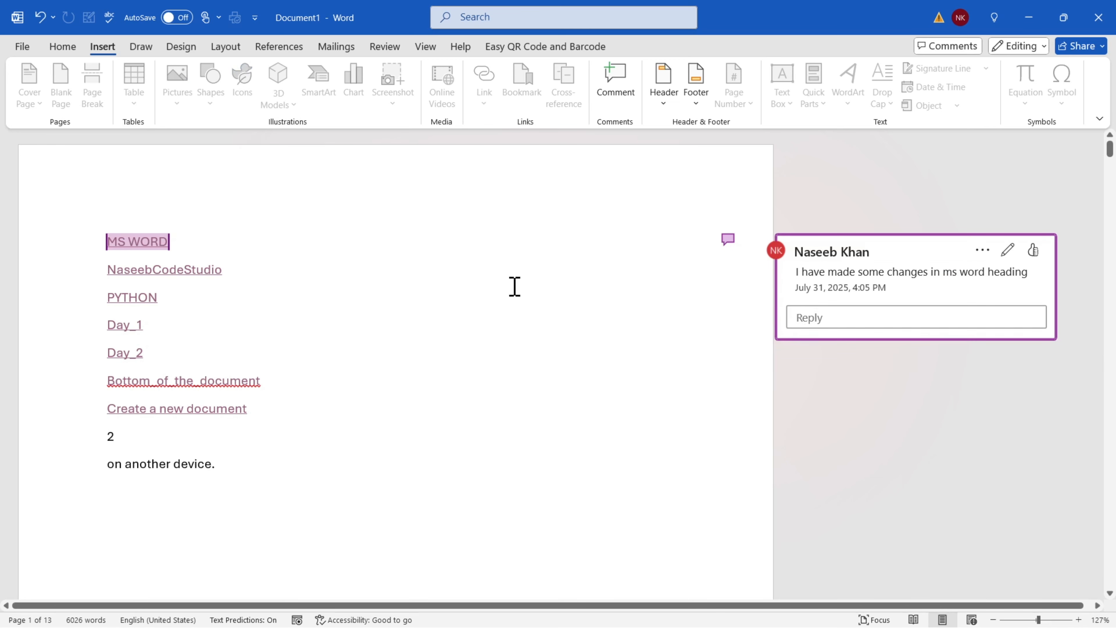
click(810, 323)
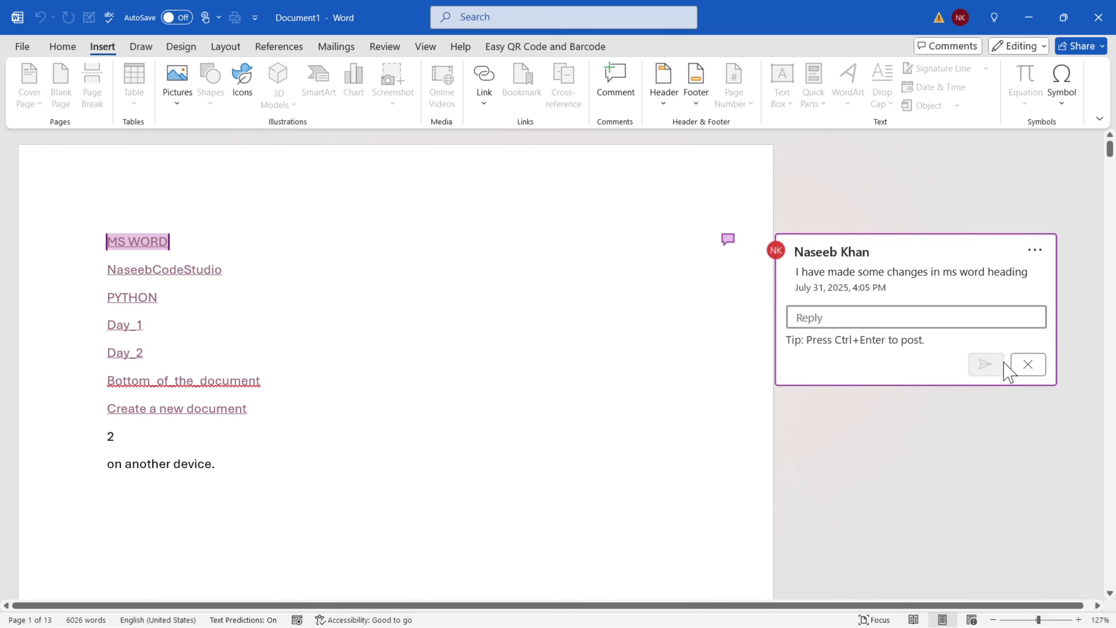
click(1026, 365)
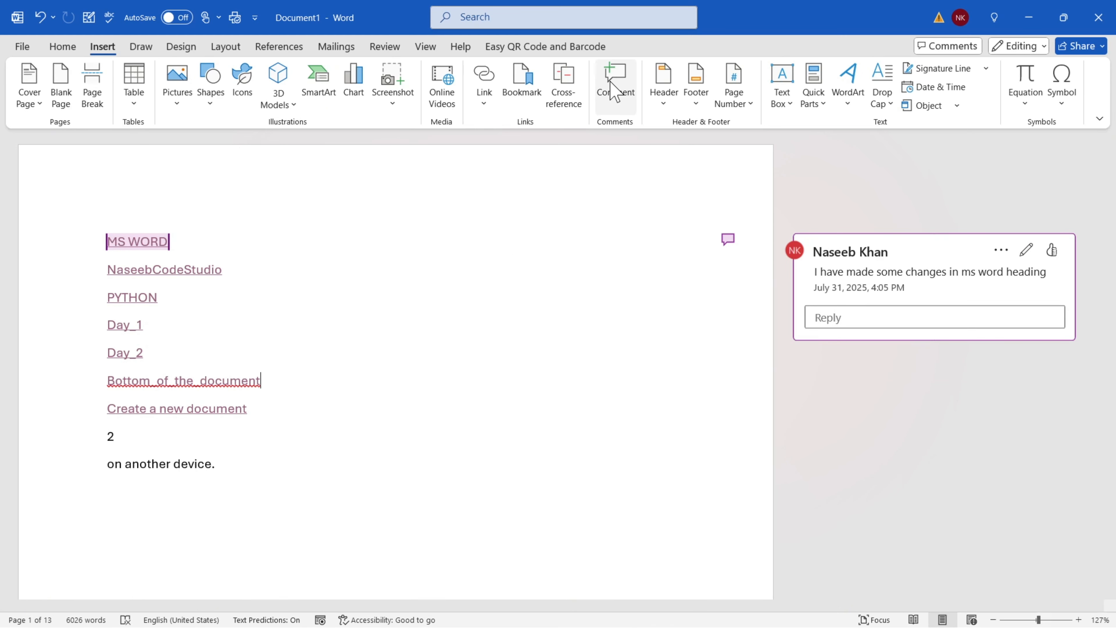
From the Review tab, post the comment 'Bookmark reference' on the 'on another device.' line
click(383, 46)
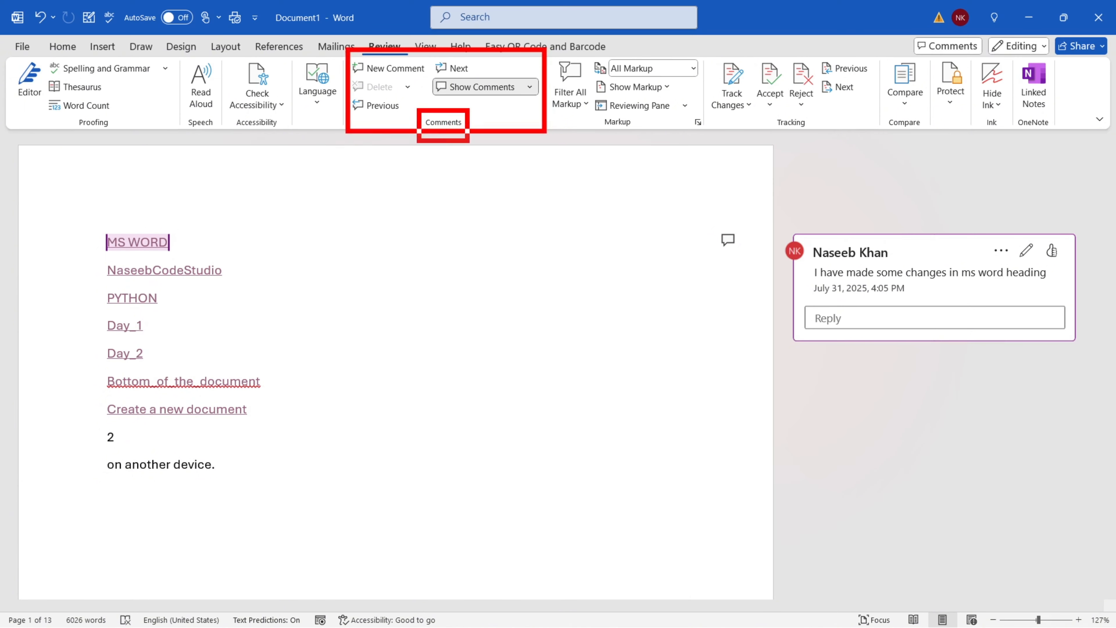
scroll(309, 294, down, 2)
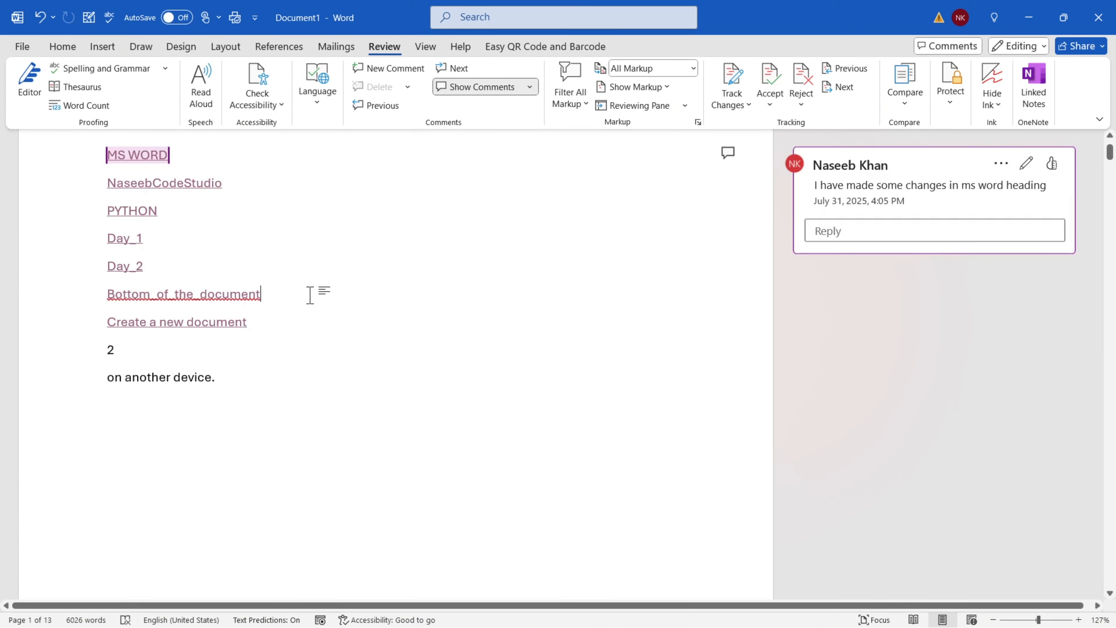
drag(226, 394, 60, 378)
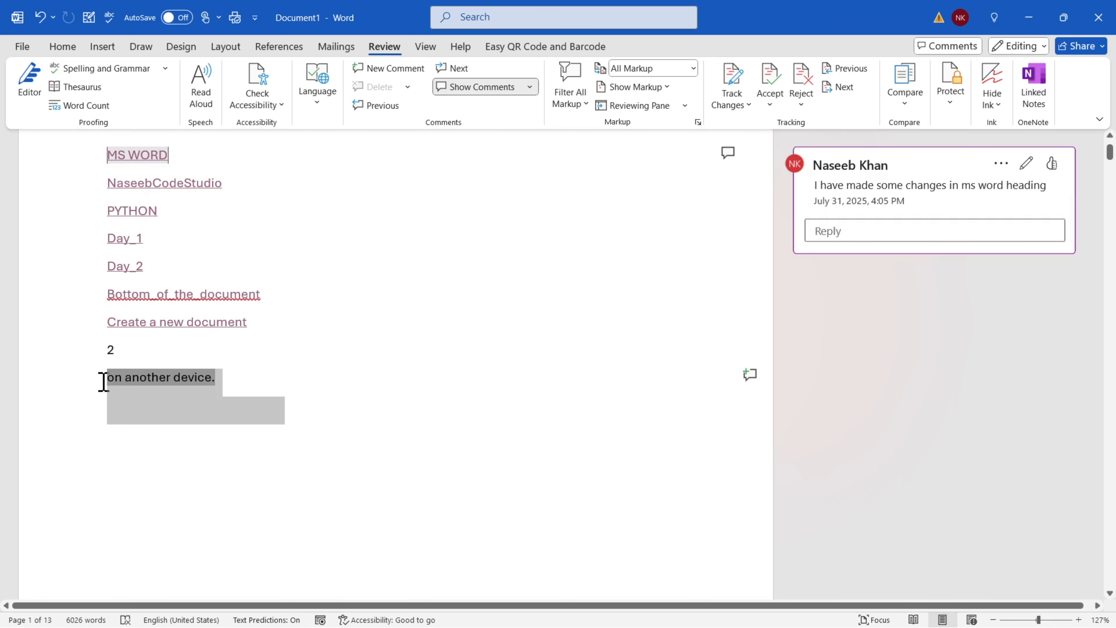
mouse_move(109, 375)
mouse_down()
mouse_move(127, 371)
mouse_move(109, 371)
mouse_up()
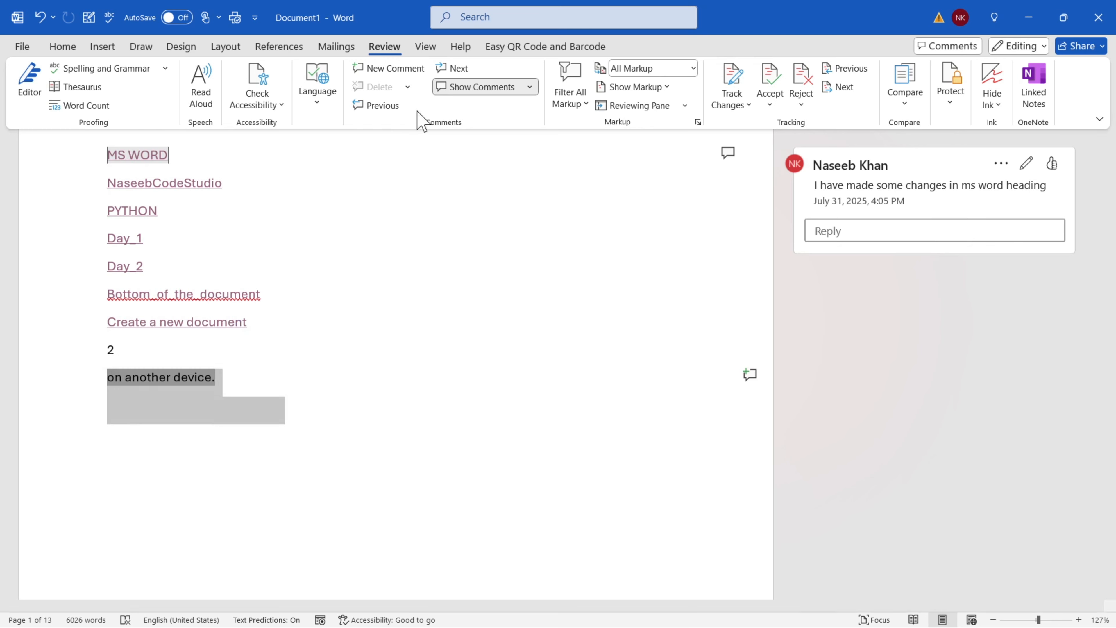
click(374, 69)
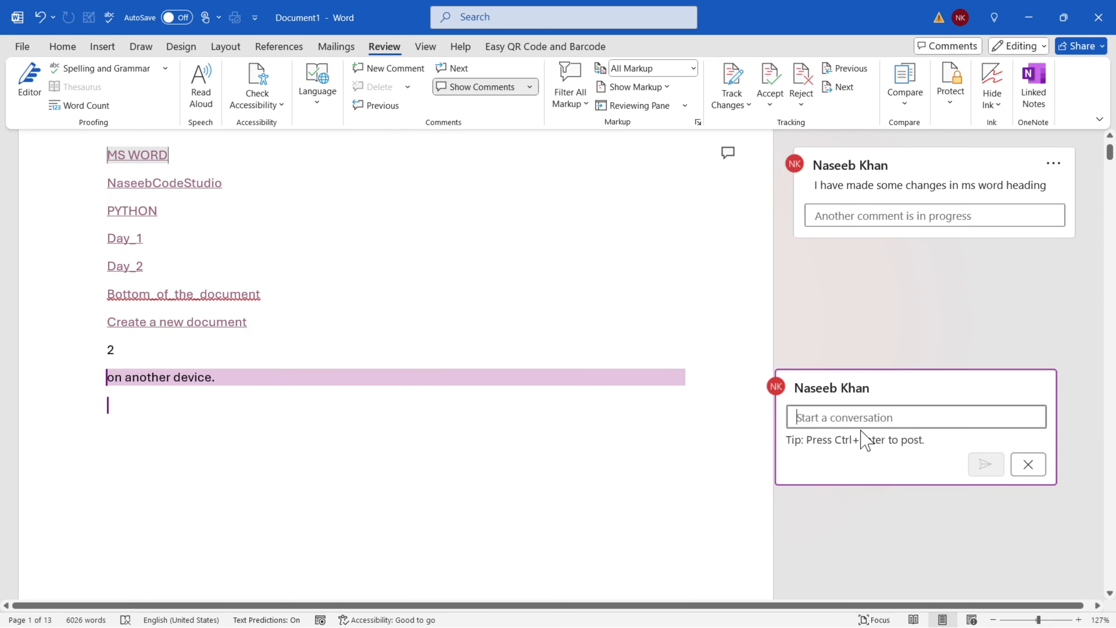
text(bo)
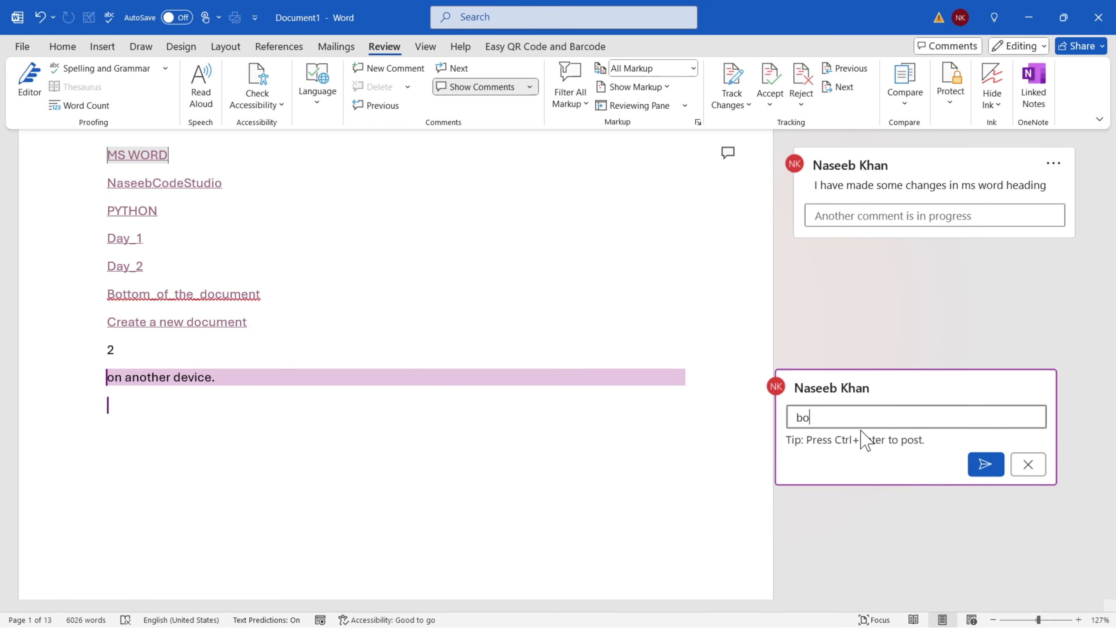
text(okmark reference)
click(985, 465)
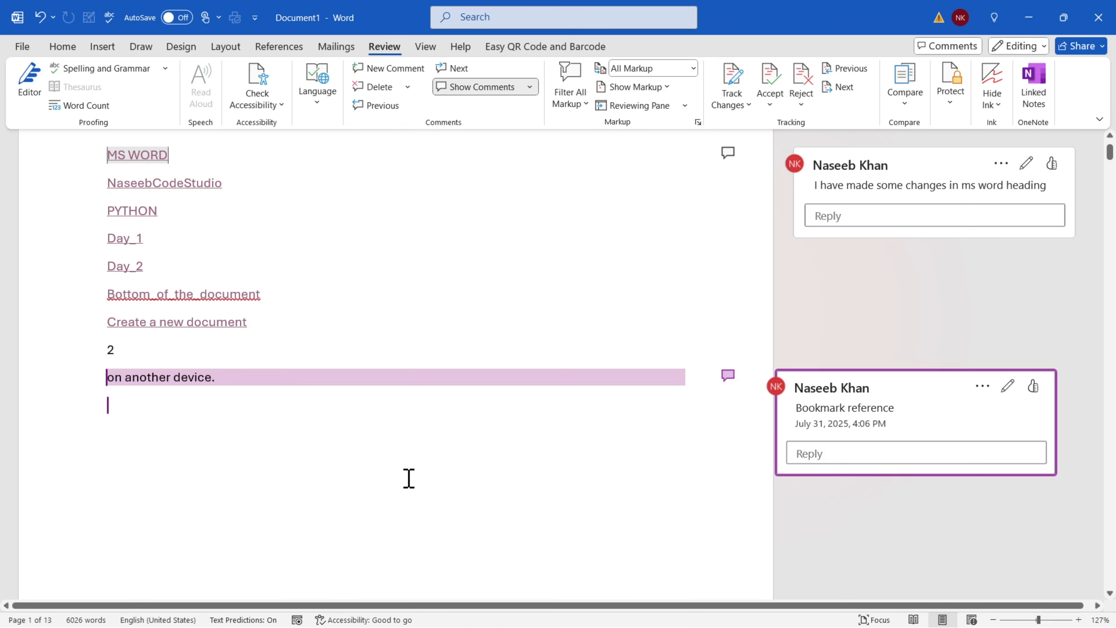
Edit and re-save the Bookmark reference comment, then bring up its more-actions menu
click(1033, 386)
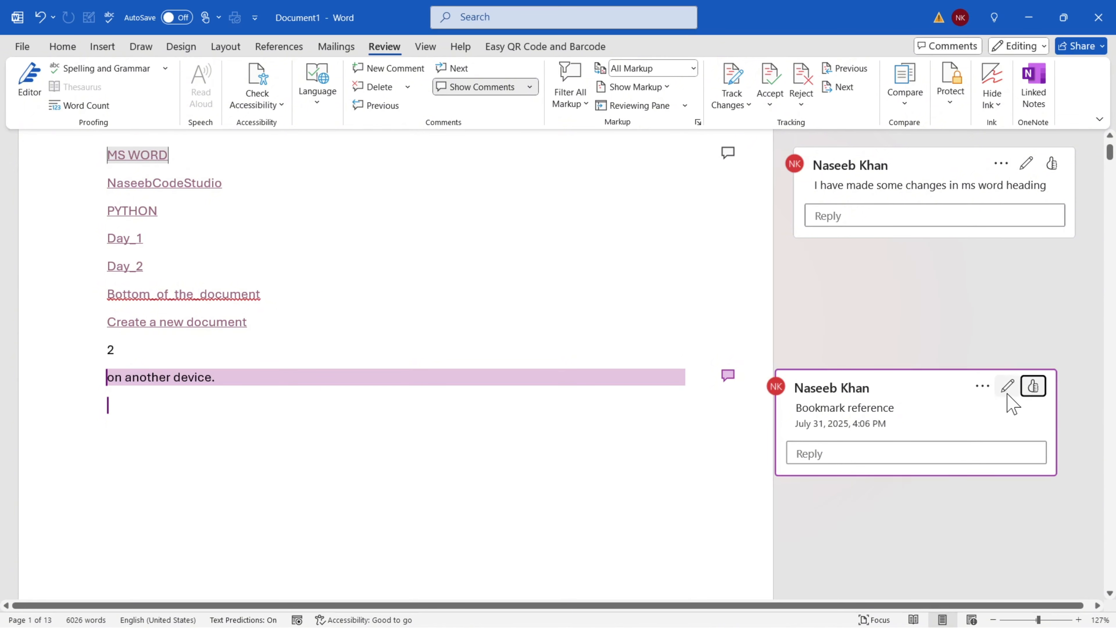
click(1008, 386)
key(ctrl+Return)
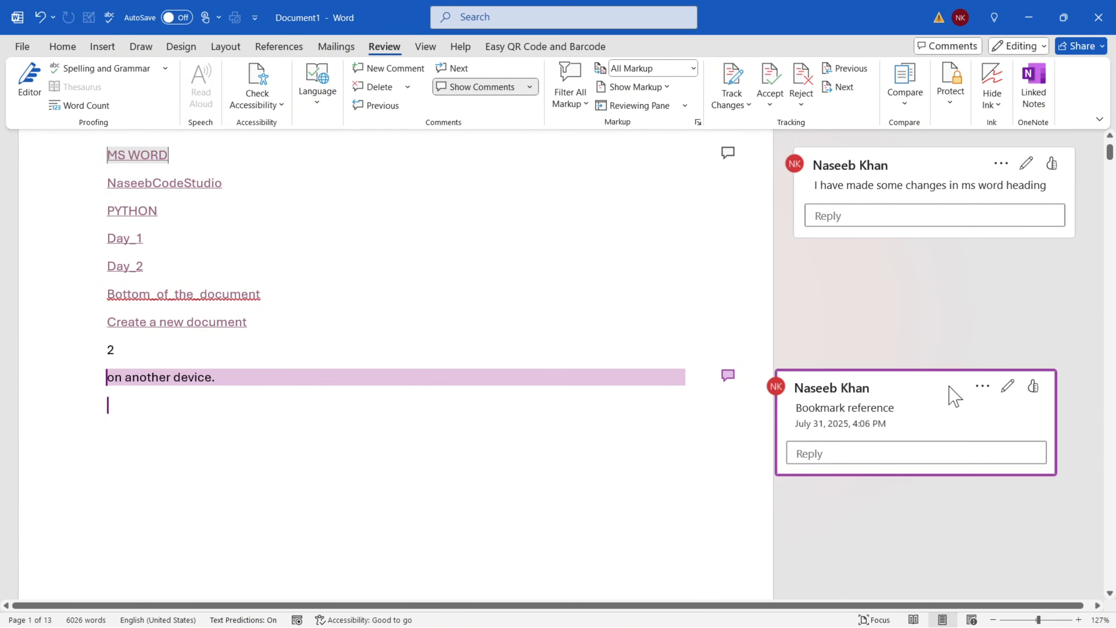
click(982, 387)
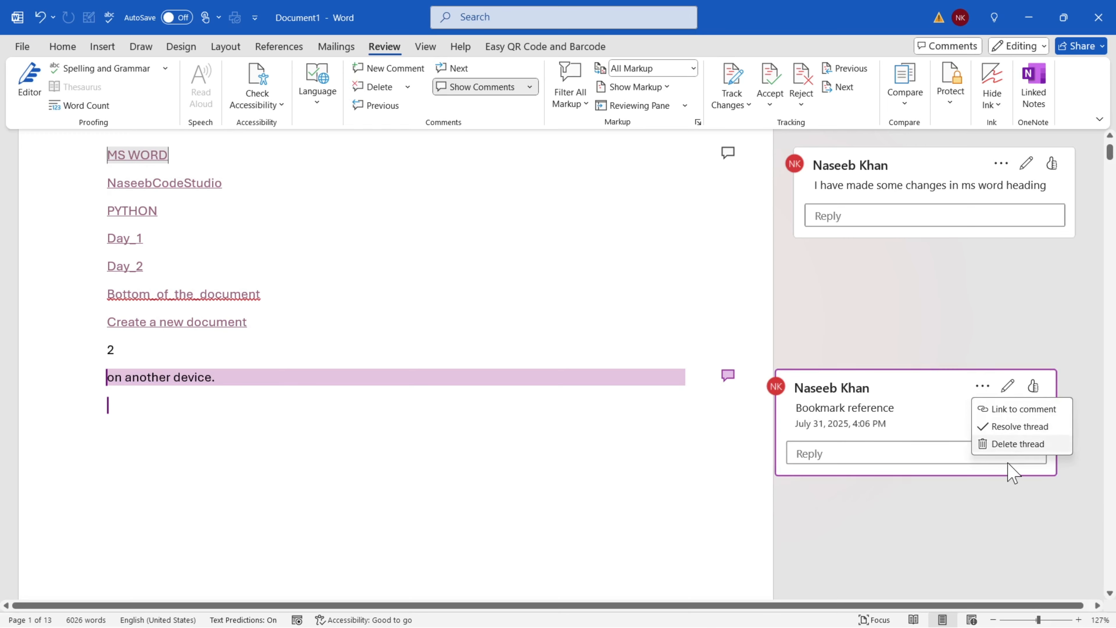
Comment 'Dummy text with the help of =rand()' on the 'Video provides a powerful way' paragraph
click(1000, 426)
scroll(274, 416, down, 15)
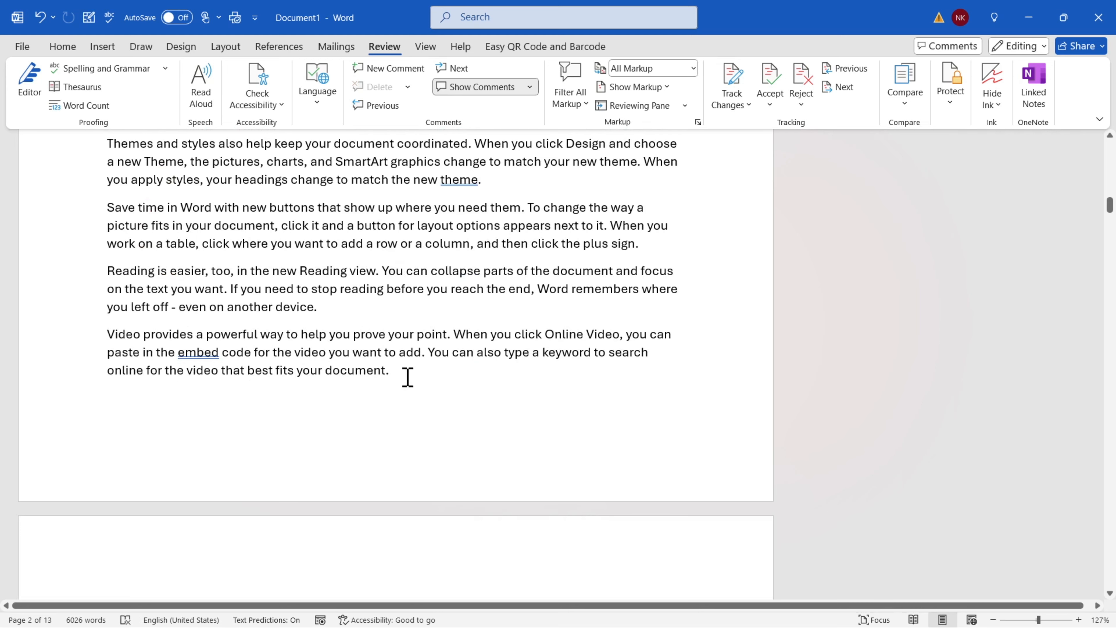
drag(408, 378, 102, 331)
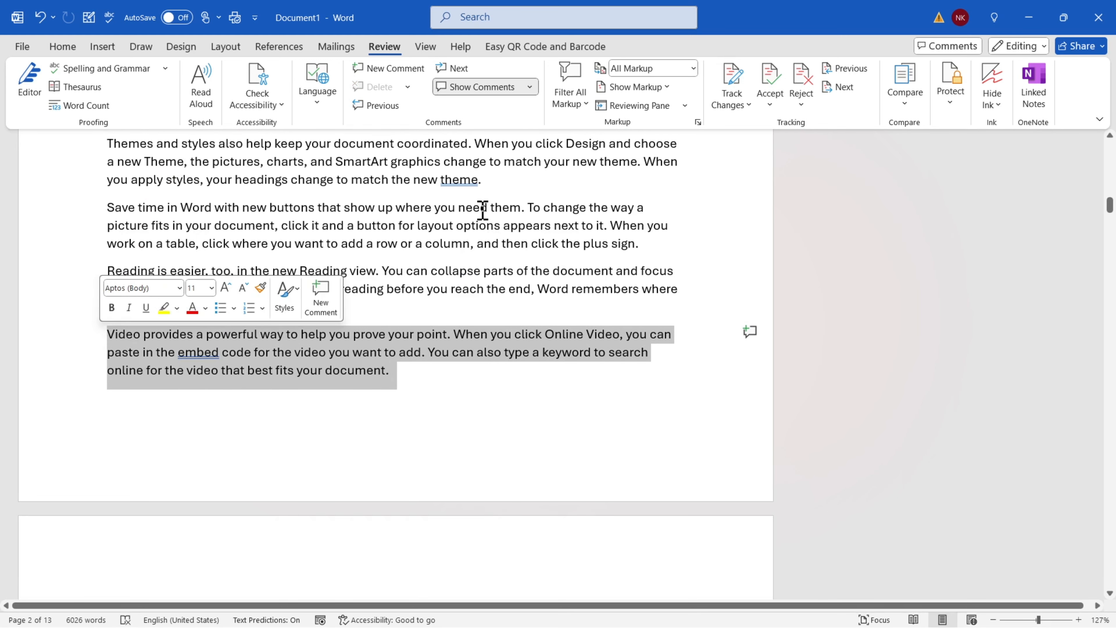
click(389, 68)
text(dum)
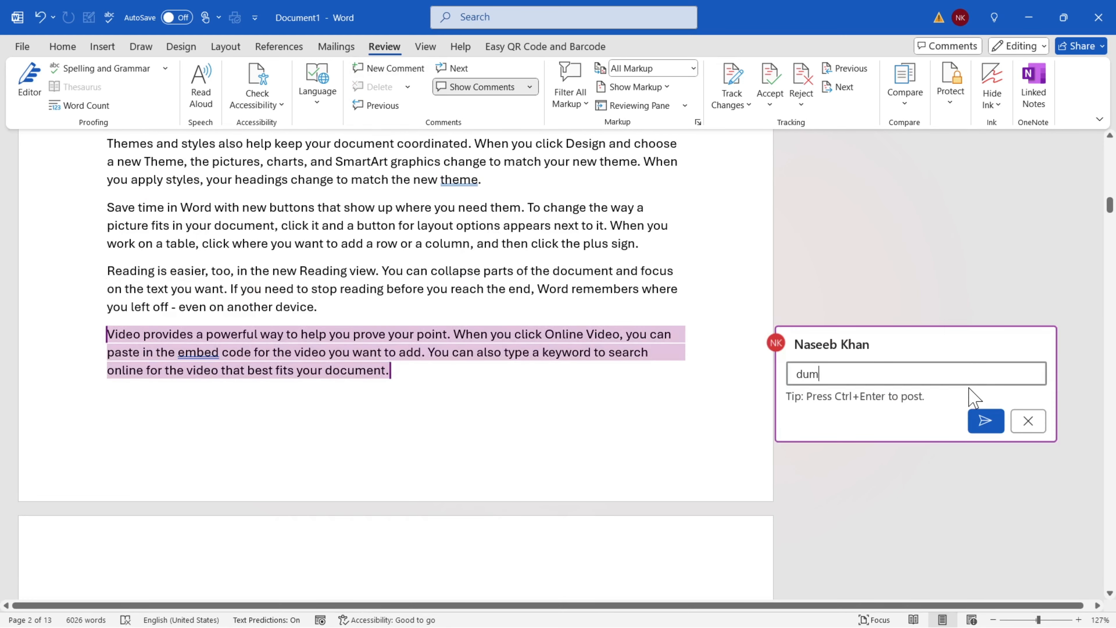
text(my text with the help of =rand()
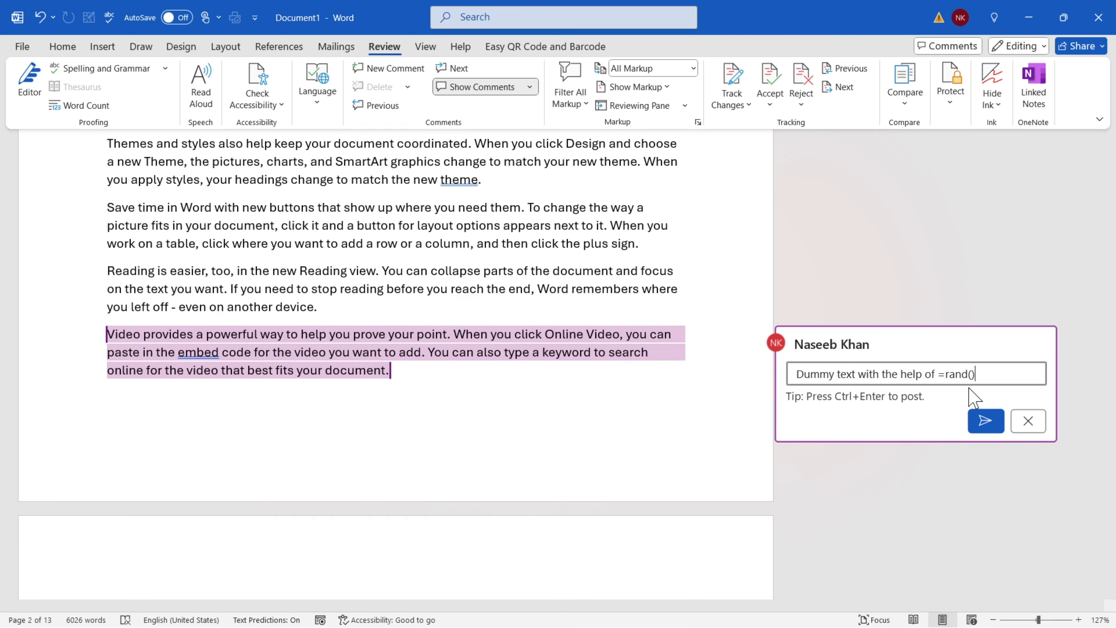
click(986, 421)
scroll(461, 422, up, 5)
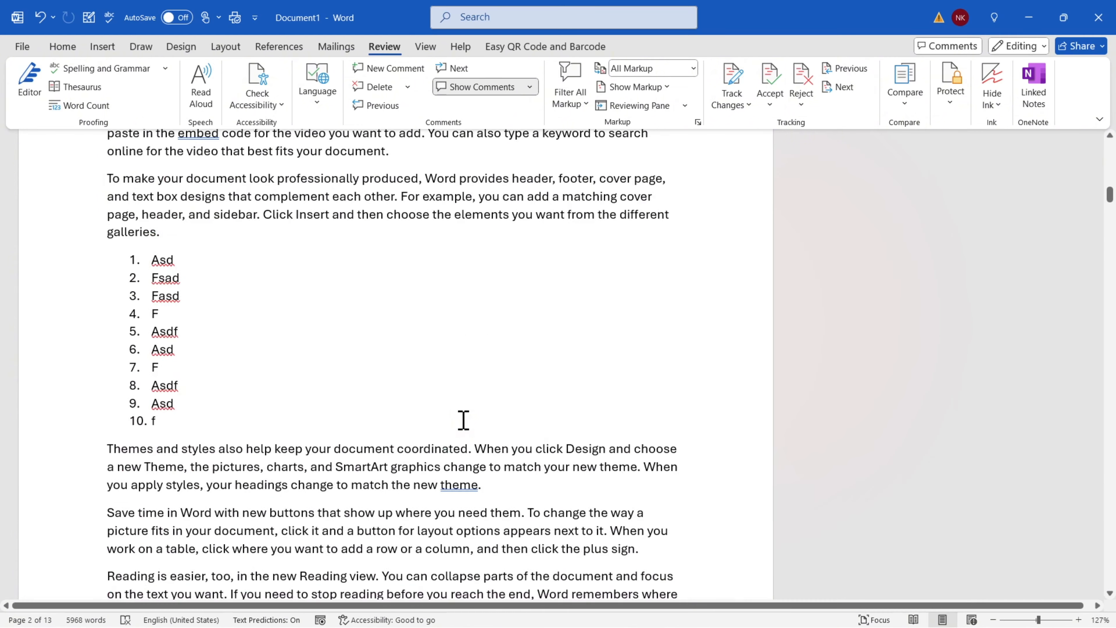
scroll(464, 420, up, 10)
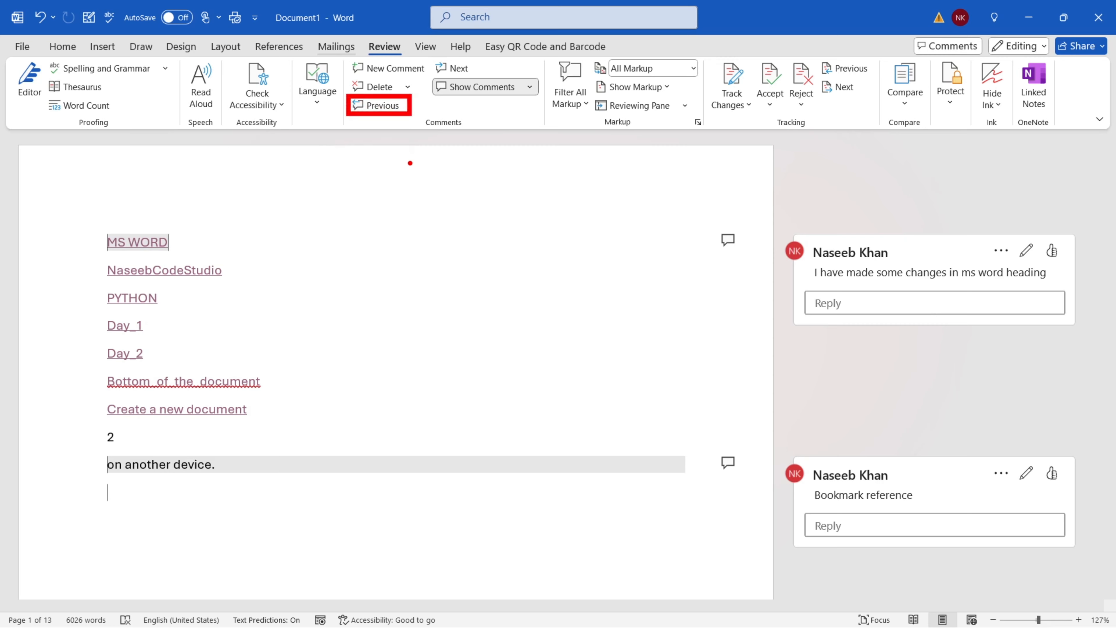
Step back to the first comment on MS WORD, then hide and reshow all comments
click(457, 68)
click(457, 68)
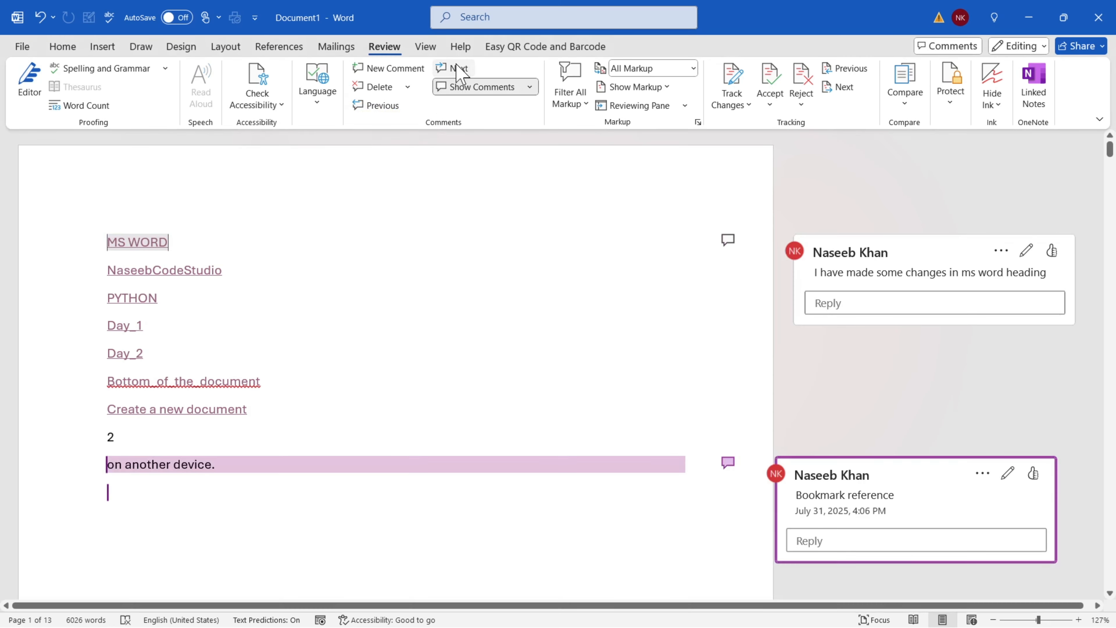
click(457, 68)
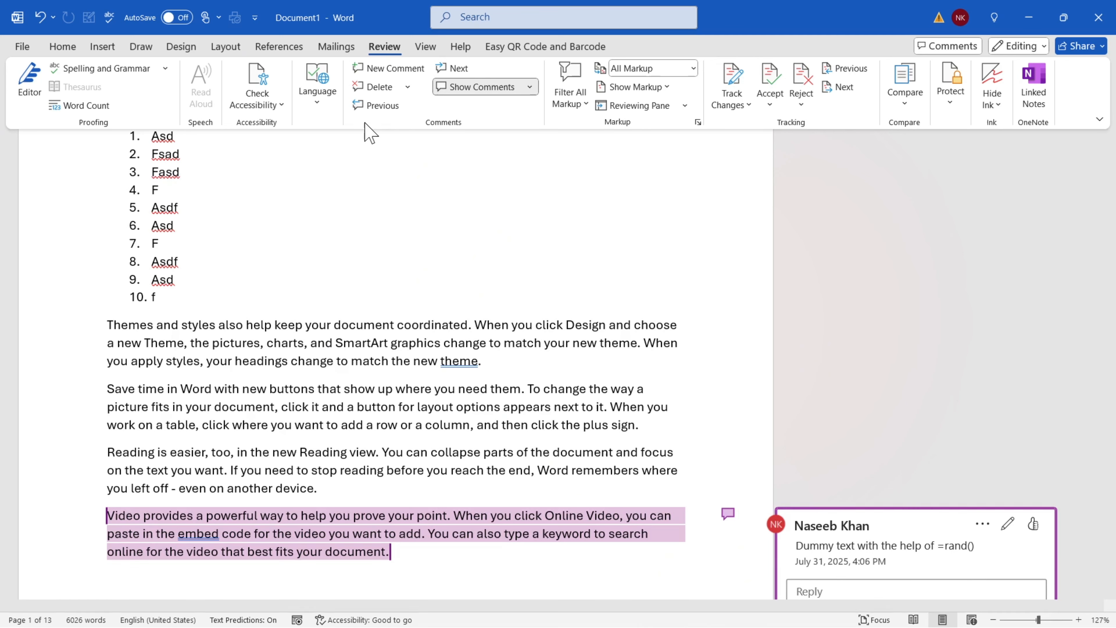
click(385, 107)
click(385, 107)
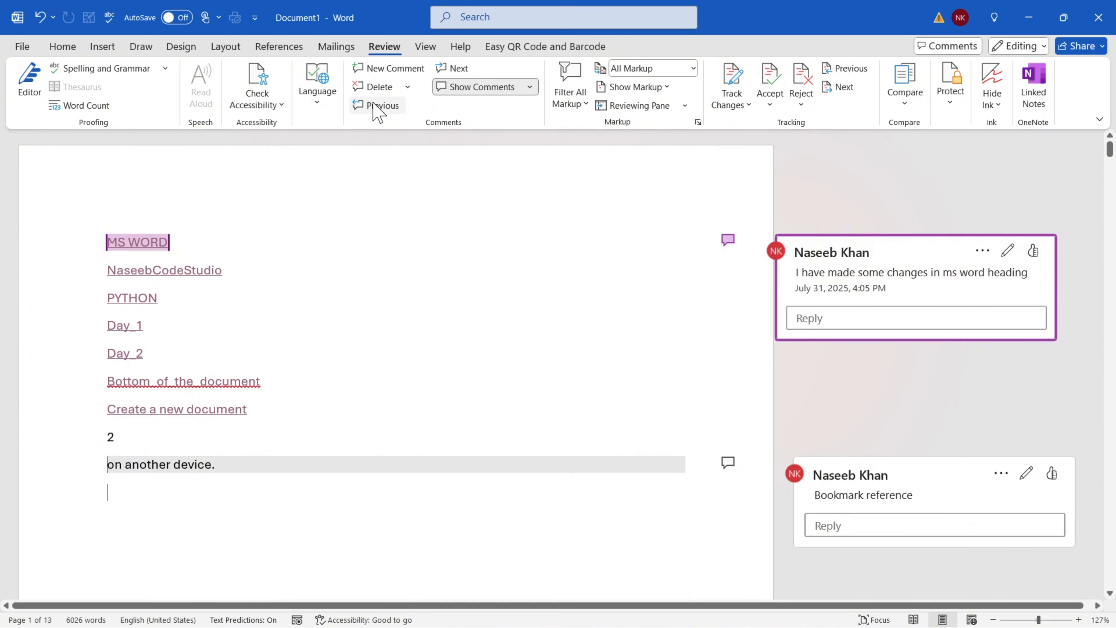
click(493, 93)
click(492, 97)
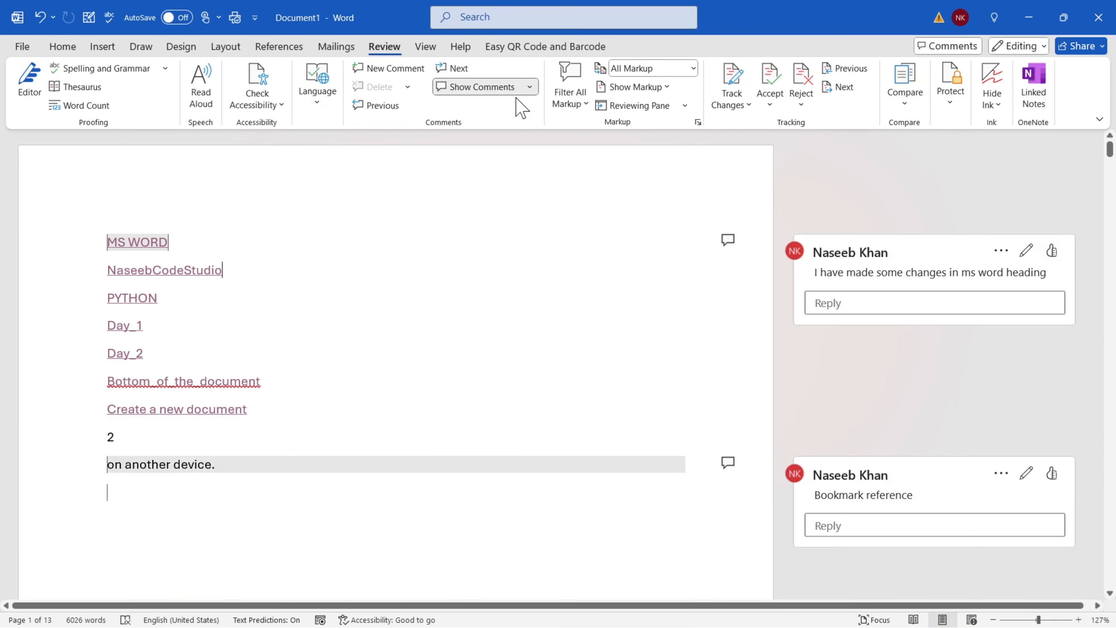
click(529, 90)
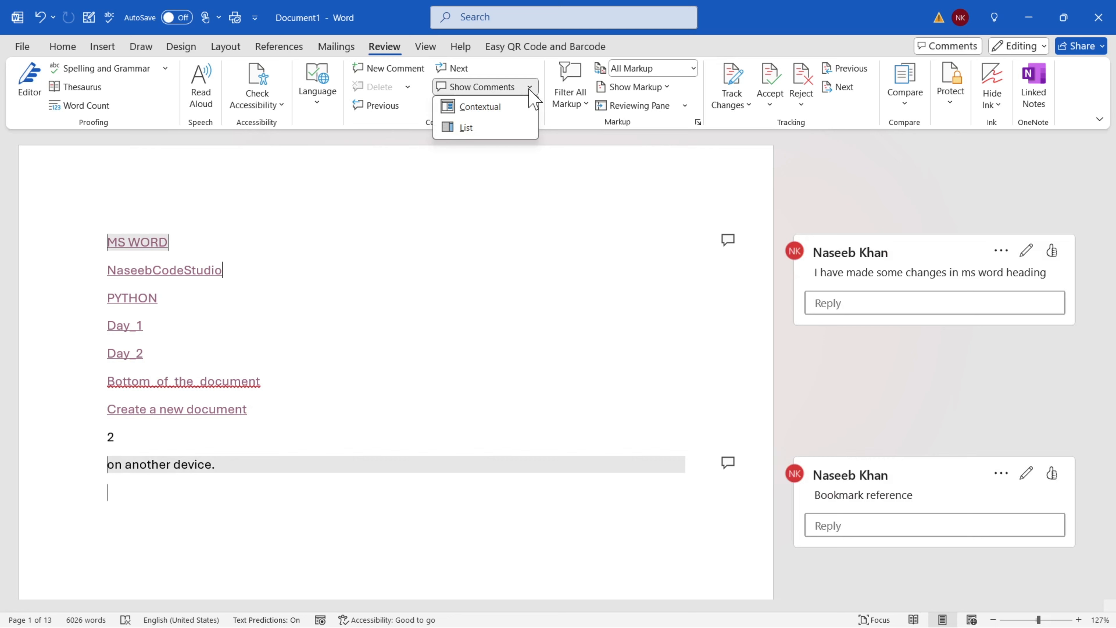
click(467, 128)
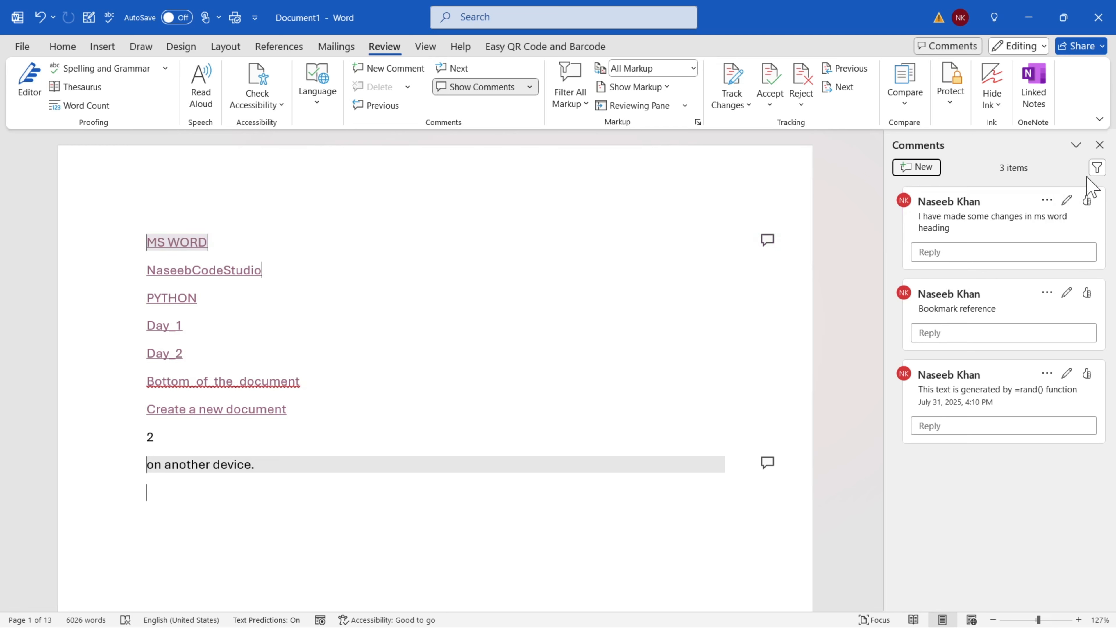
click(1097, 169)
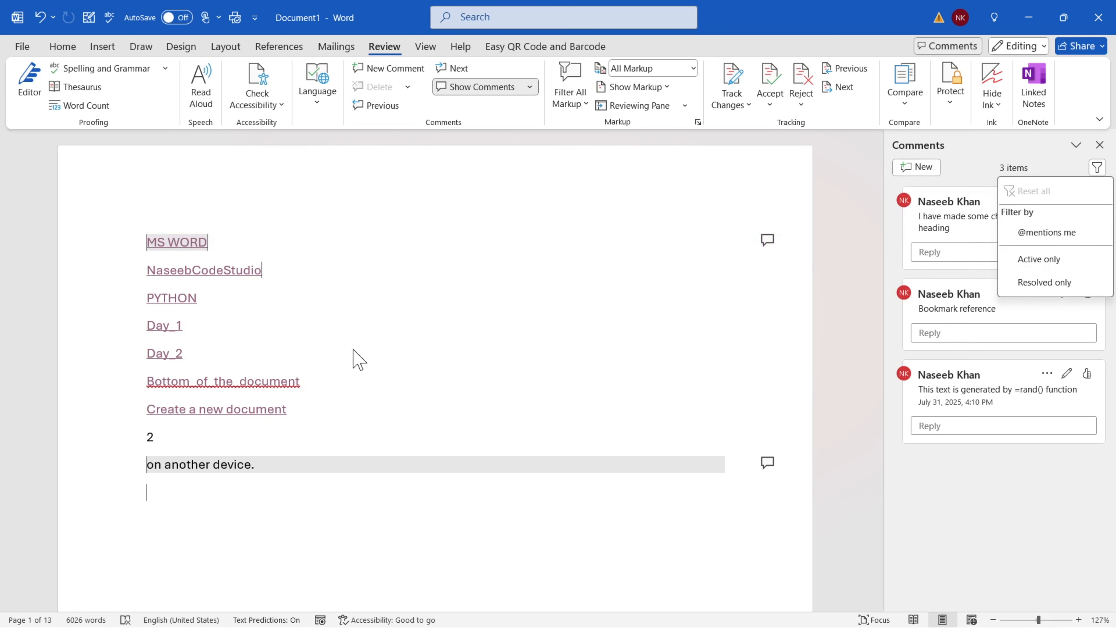
click(1036, 234)
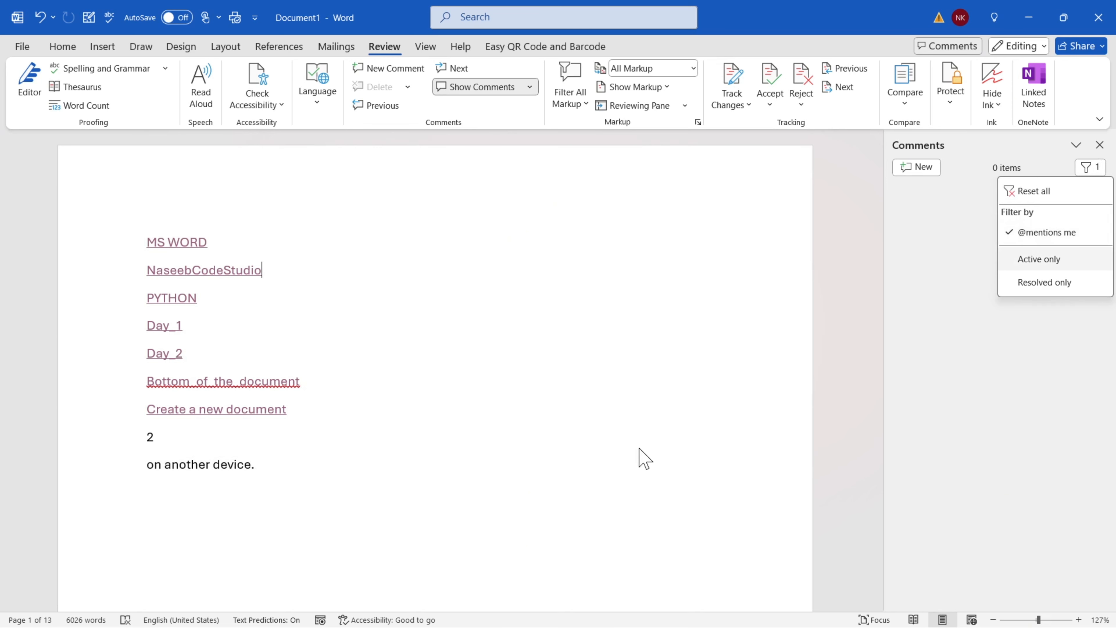
click(646, 439)
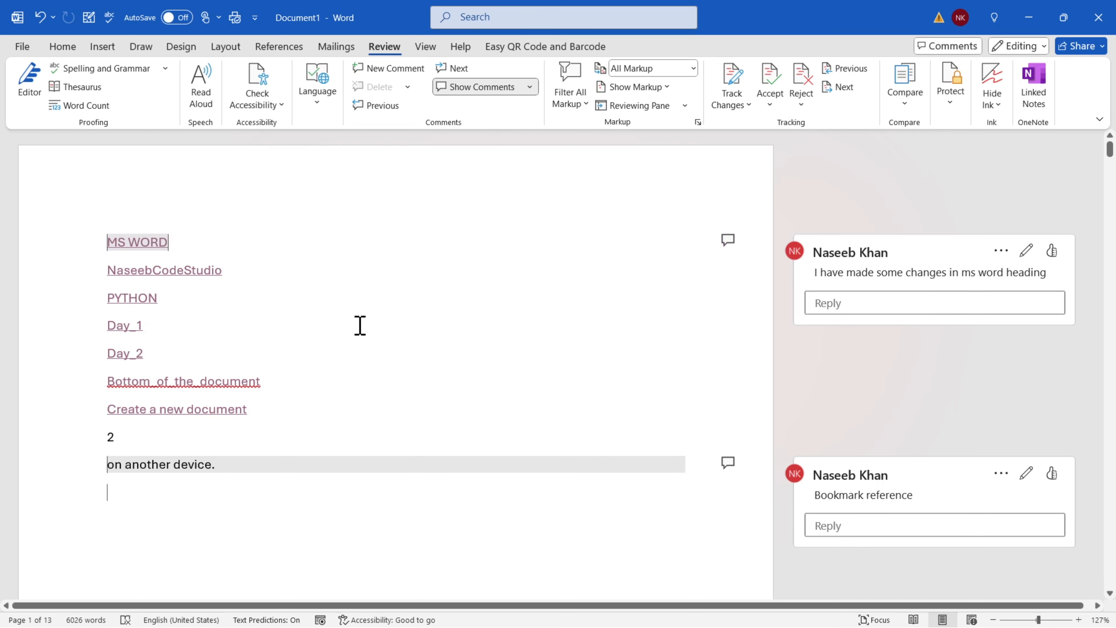
Select the 'Bookmark reference' comment and delete it
click(458, 69)
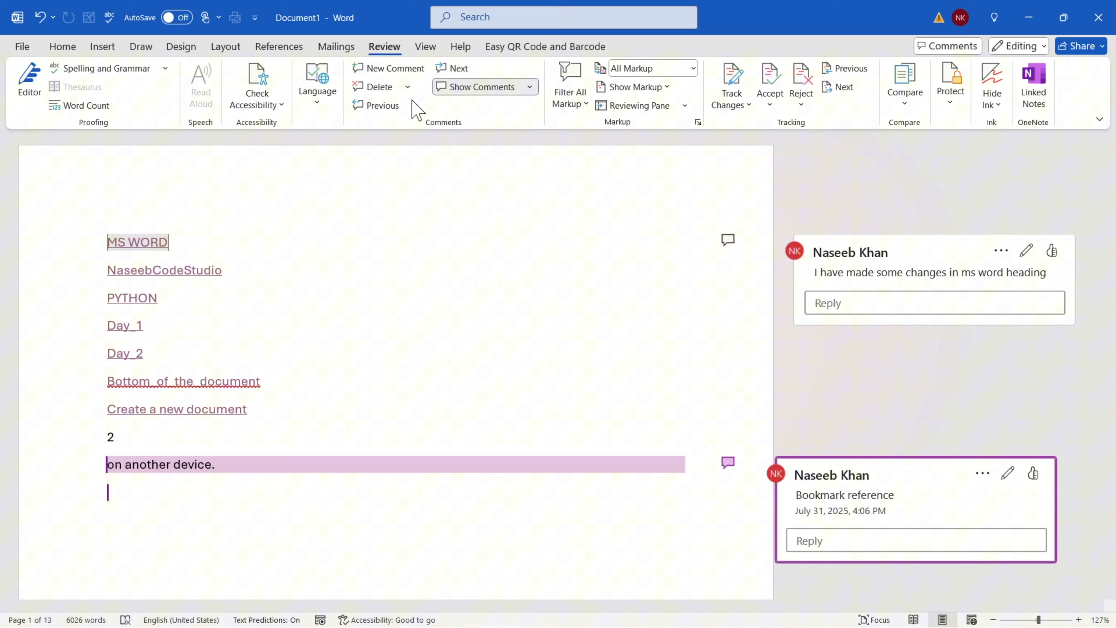
click(383, 105)
click(457, 68)
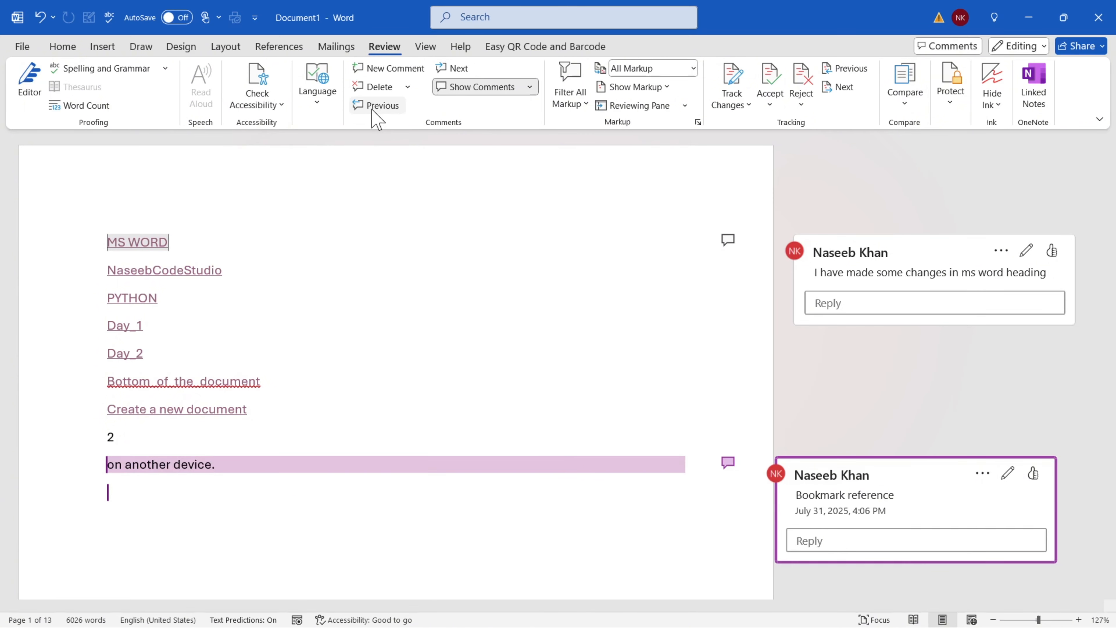
click(381, 90)
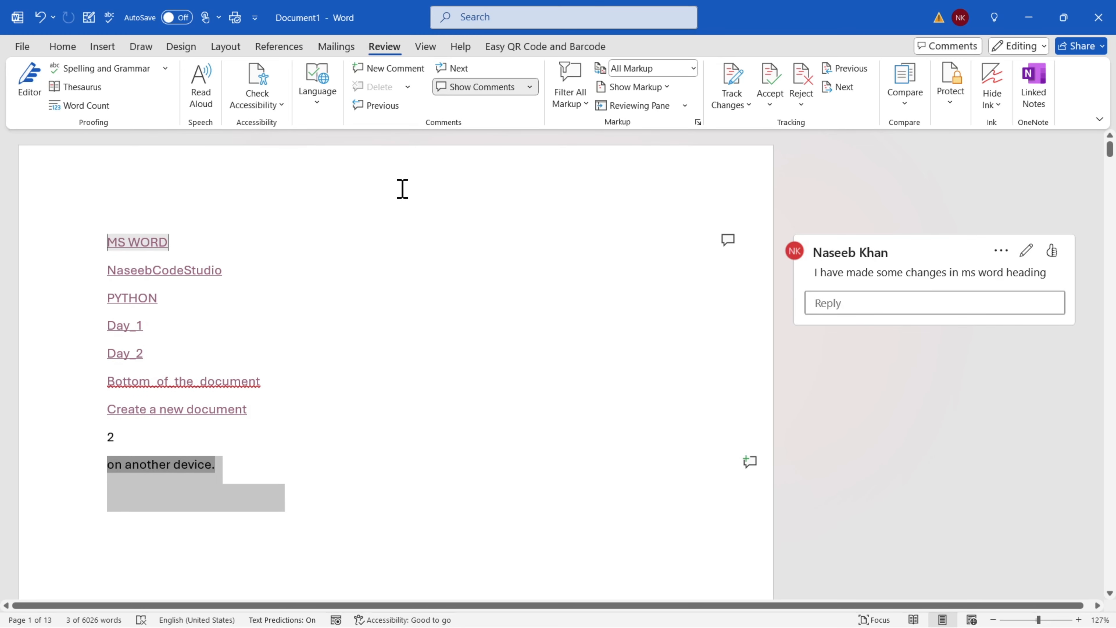
Delete all remaining comments in the document with Delete All Comments in Document
click(449, 69)
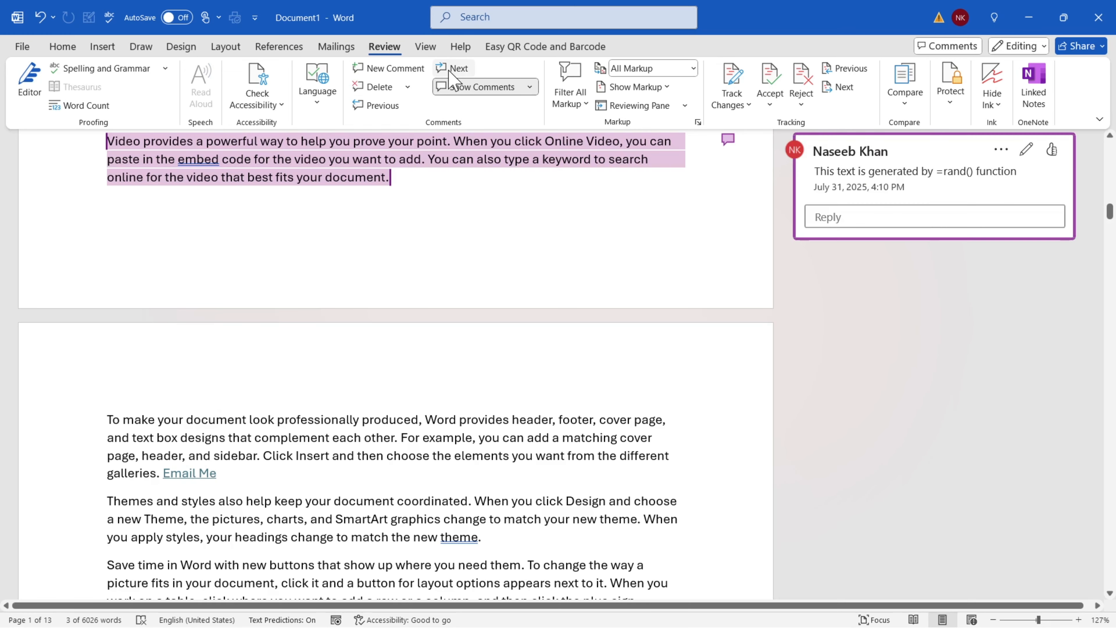
click(408, 86)
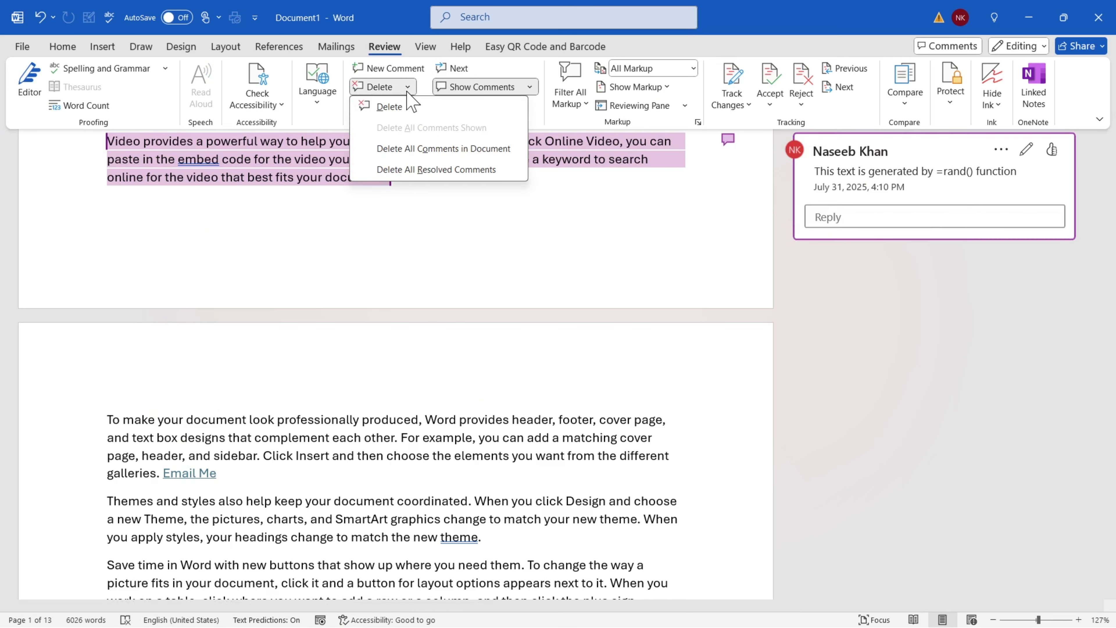
click(407, 87)
click(407, 87)
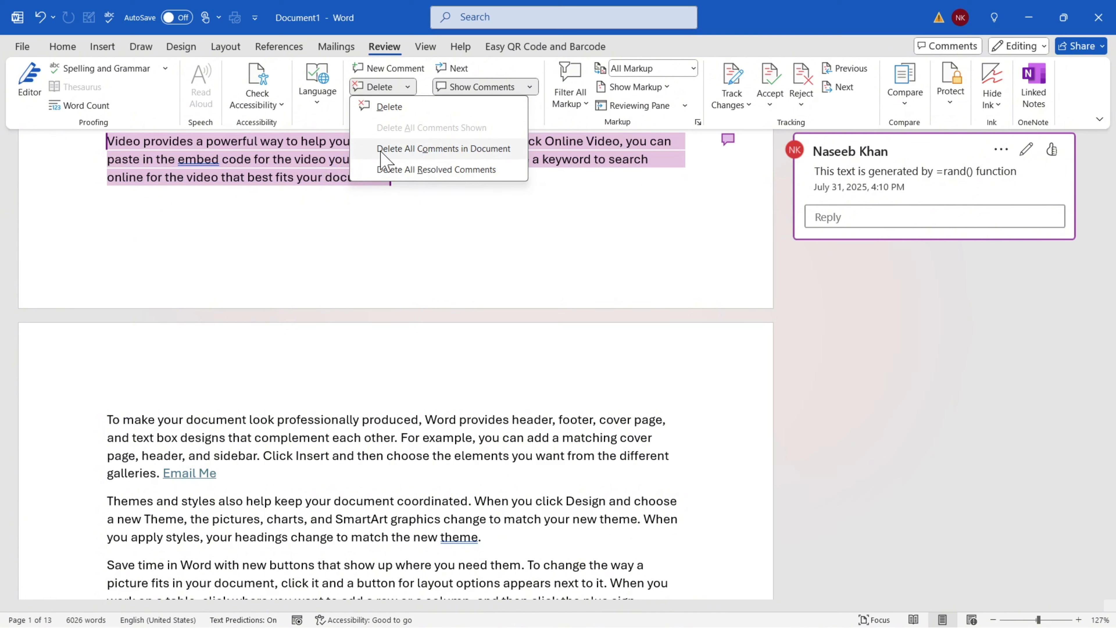
click(454, 148)
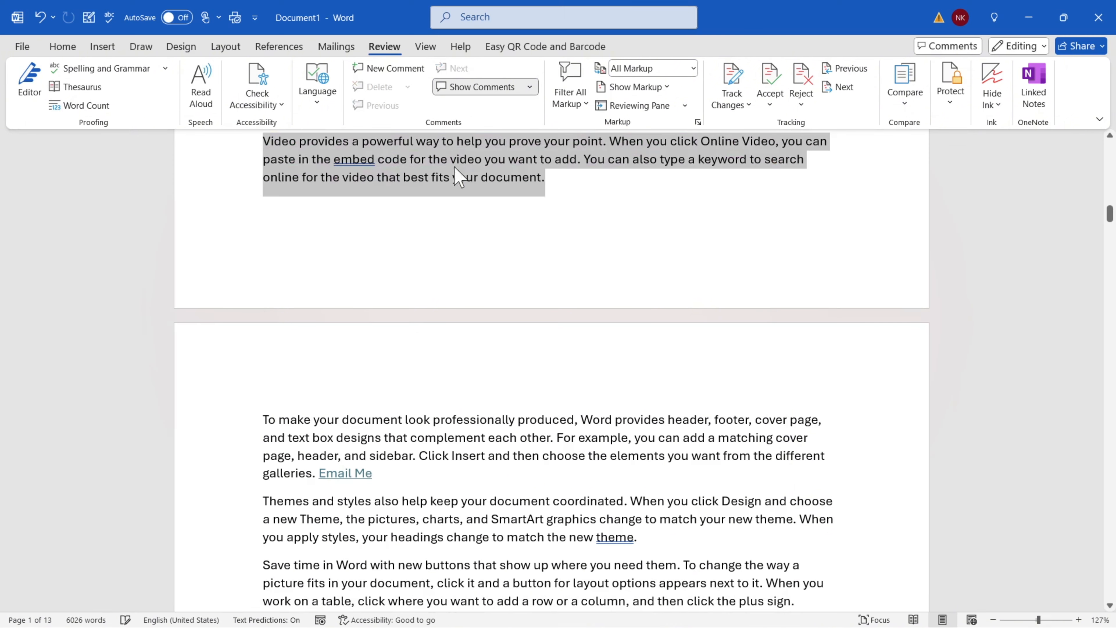
scroll(645, 354, up, 10)
scroll(645, 354, up, 15)
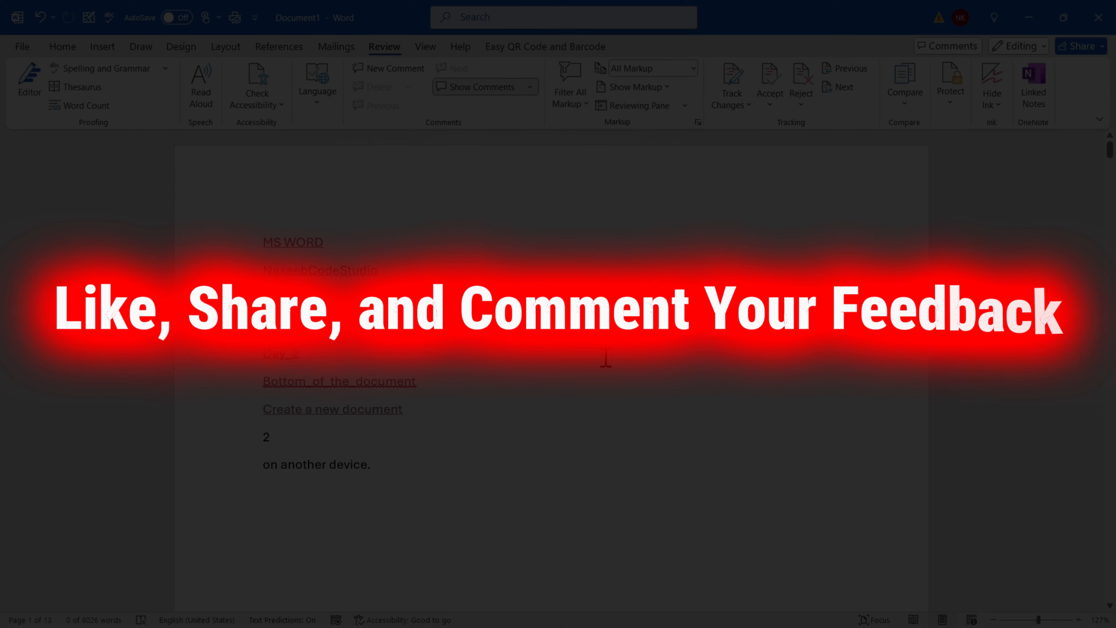
Close the document window and deal with the save prompt
click(1099, 18)
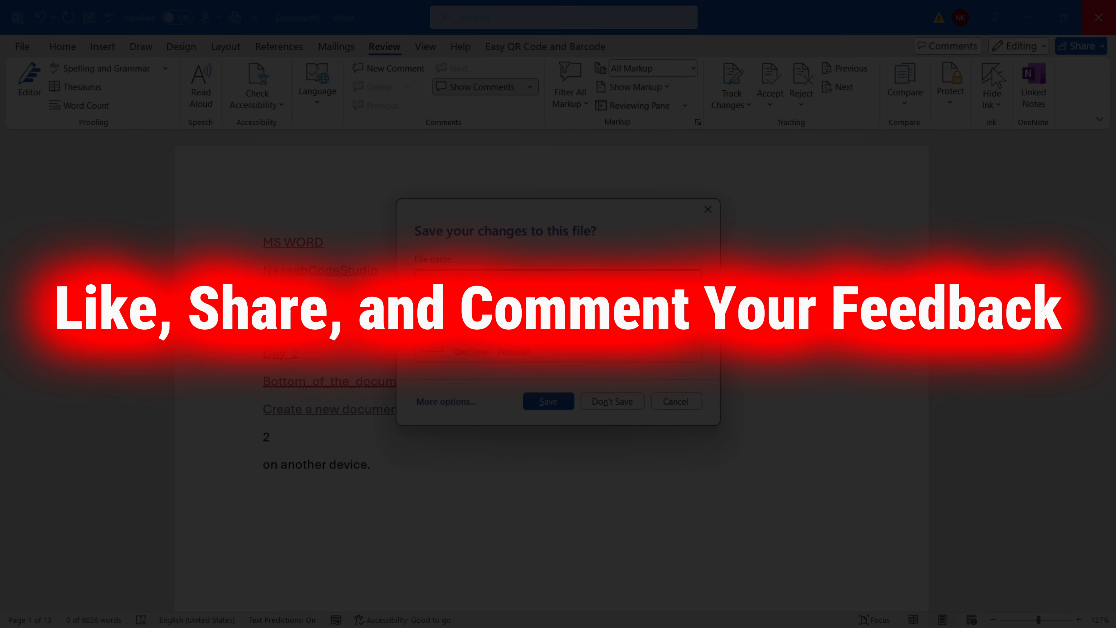
click(610, 402)
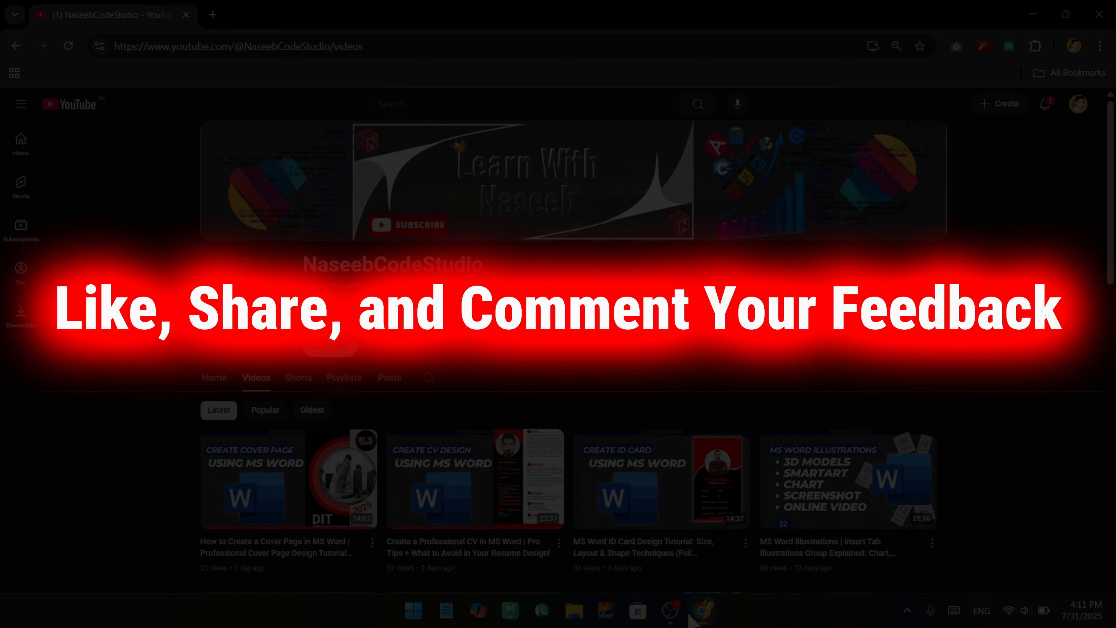
click(671, 613)
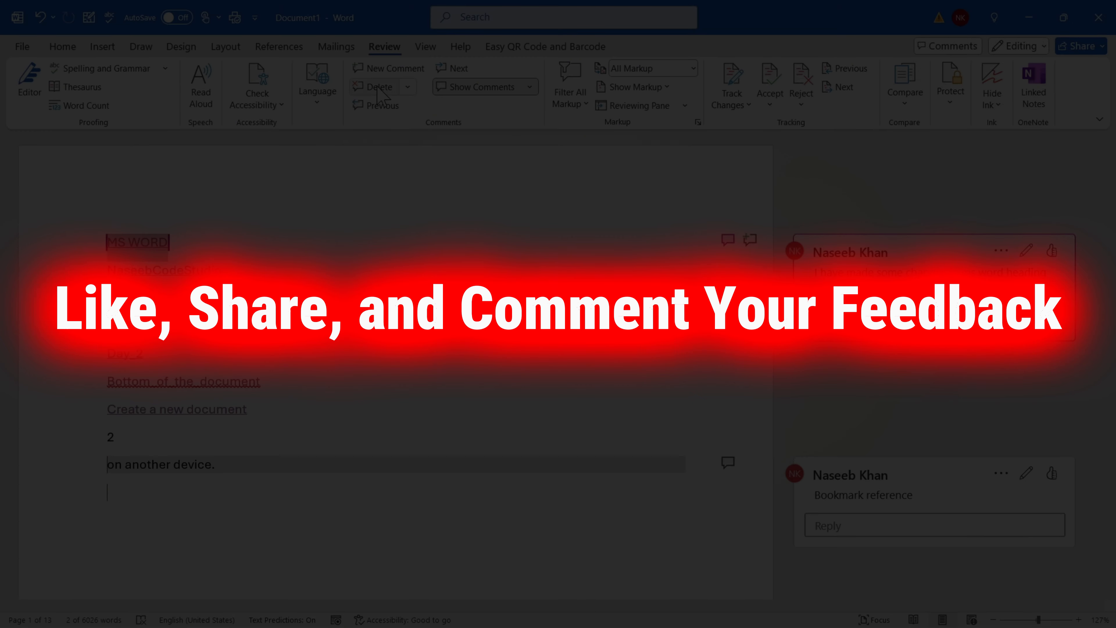
Delete All Comments in Document, then scroll through to confirm no comment cards remain
click(405, 89)
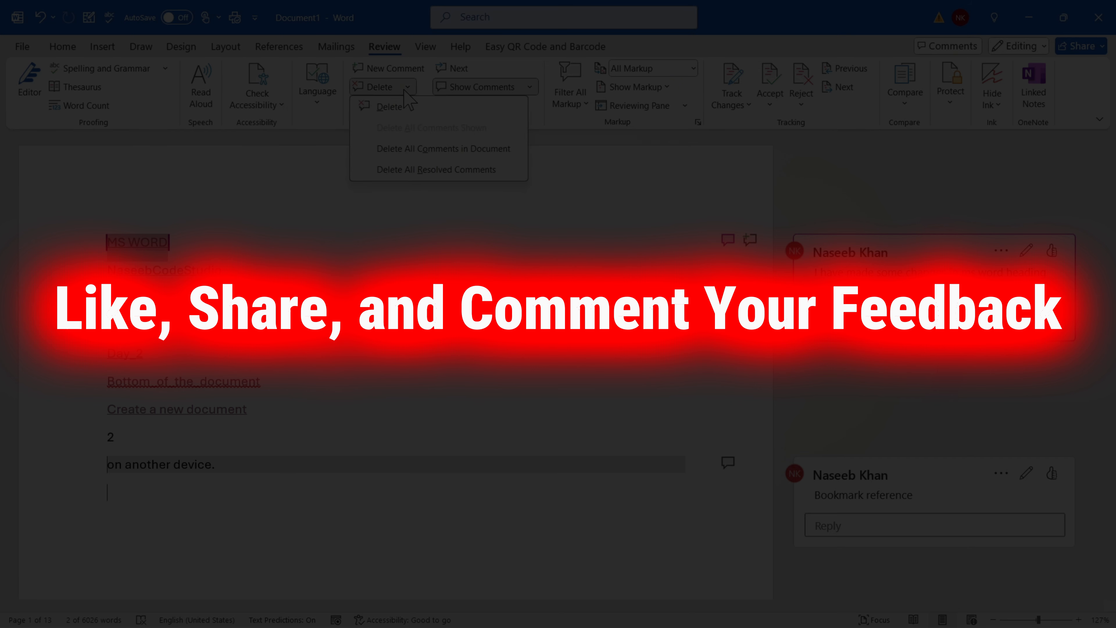
click(502, 149)
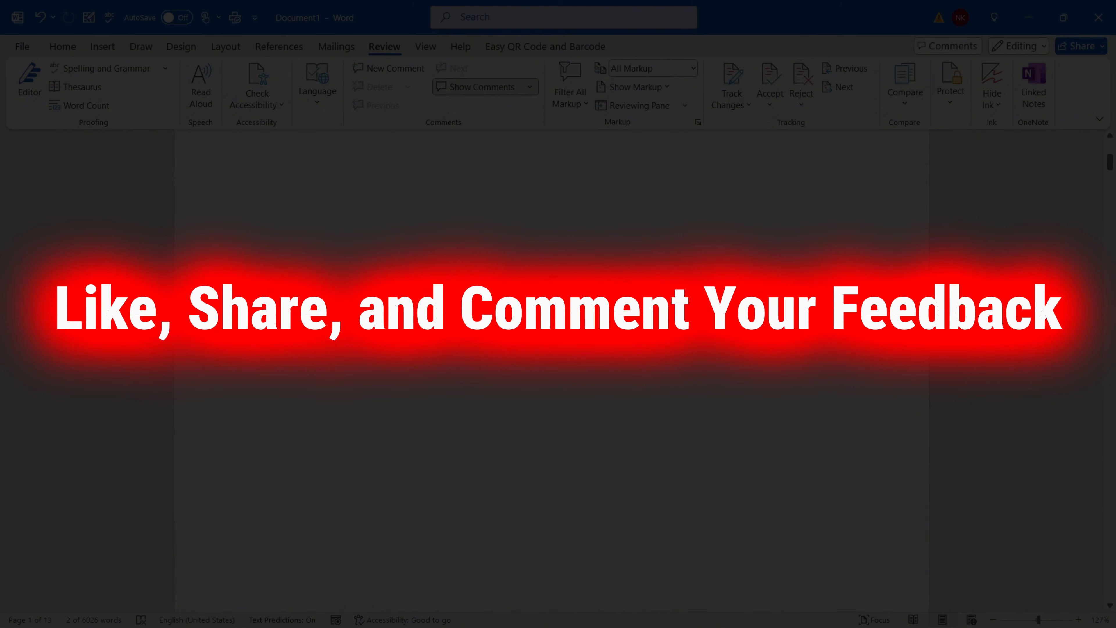
scroll(548, 366, down, 10)
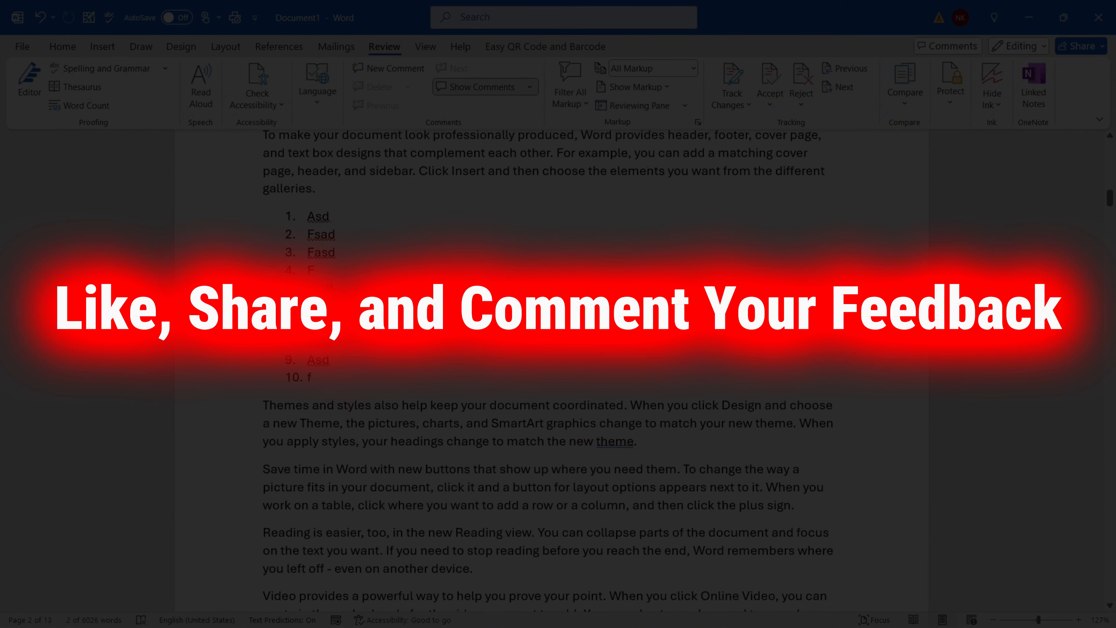
scroll(549, 366, up, 5)
scroll(549, 367, down, 6)
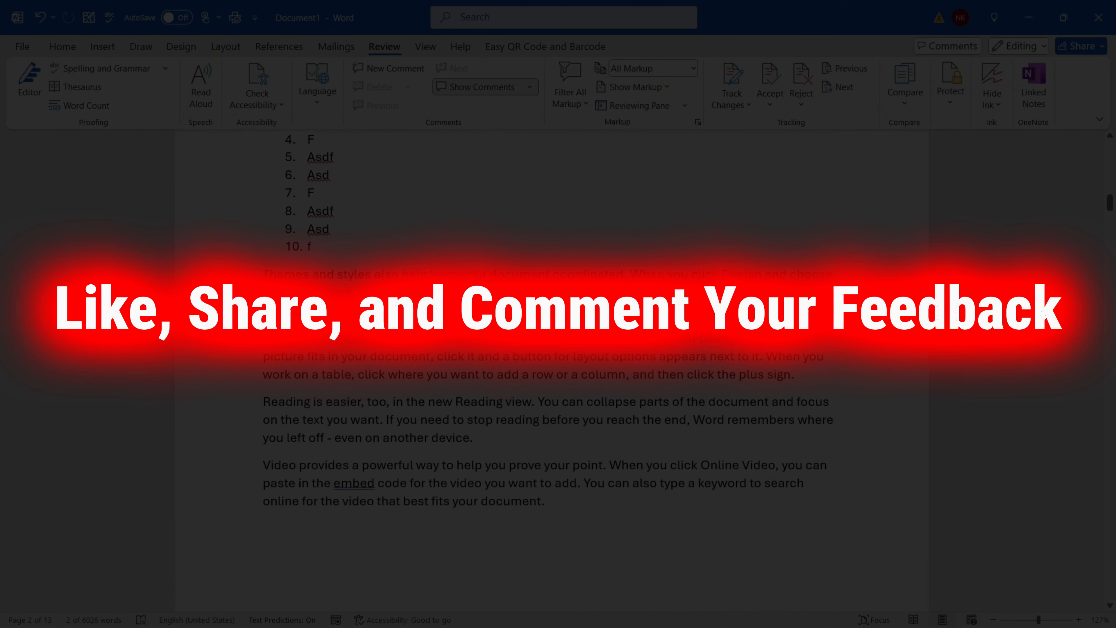
scroll(548, 366, up, 10)
scroll(548, 366, down, 4)
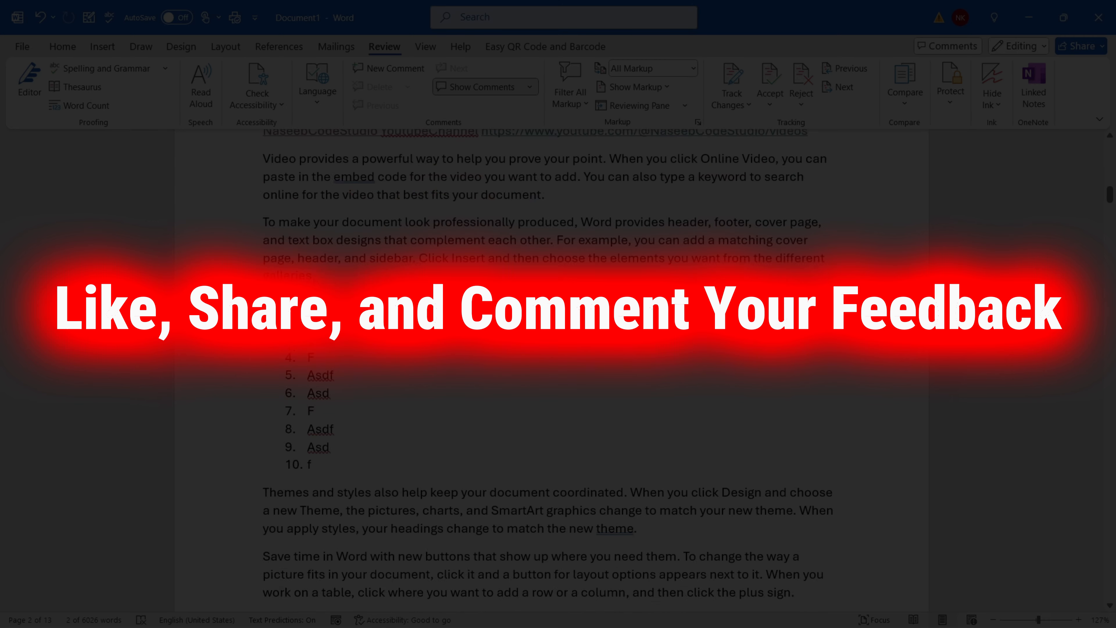
scroll(549, 366, up, 7)
scroll(549, 366, down, 7)
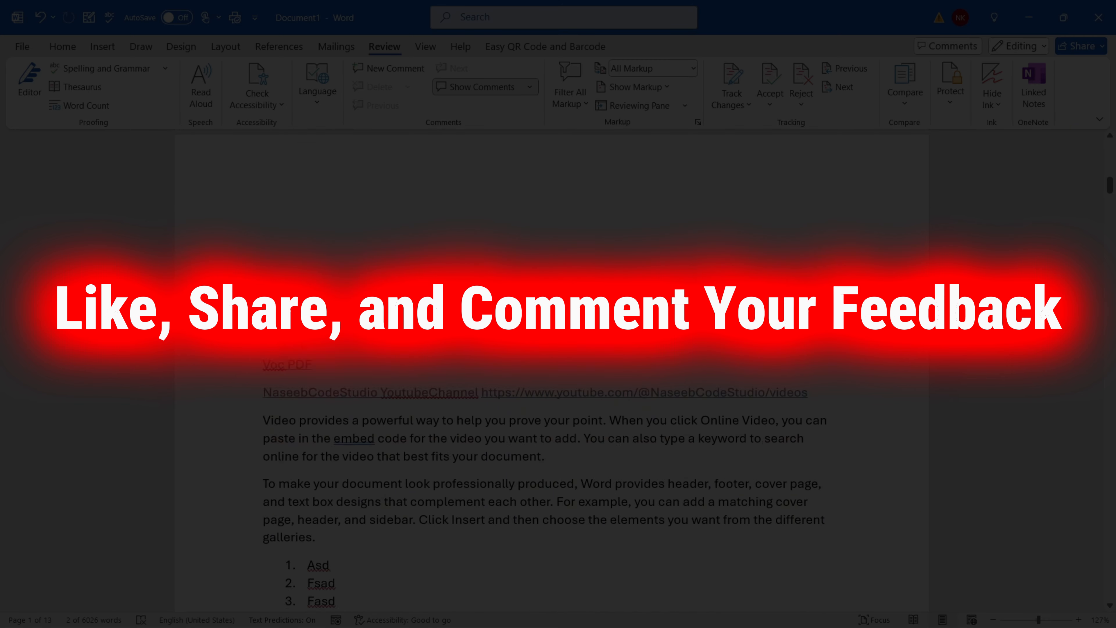
scroll(548, 366, up, 9)
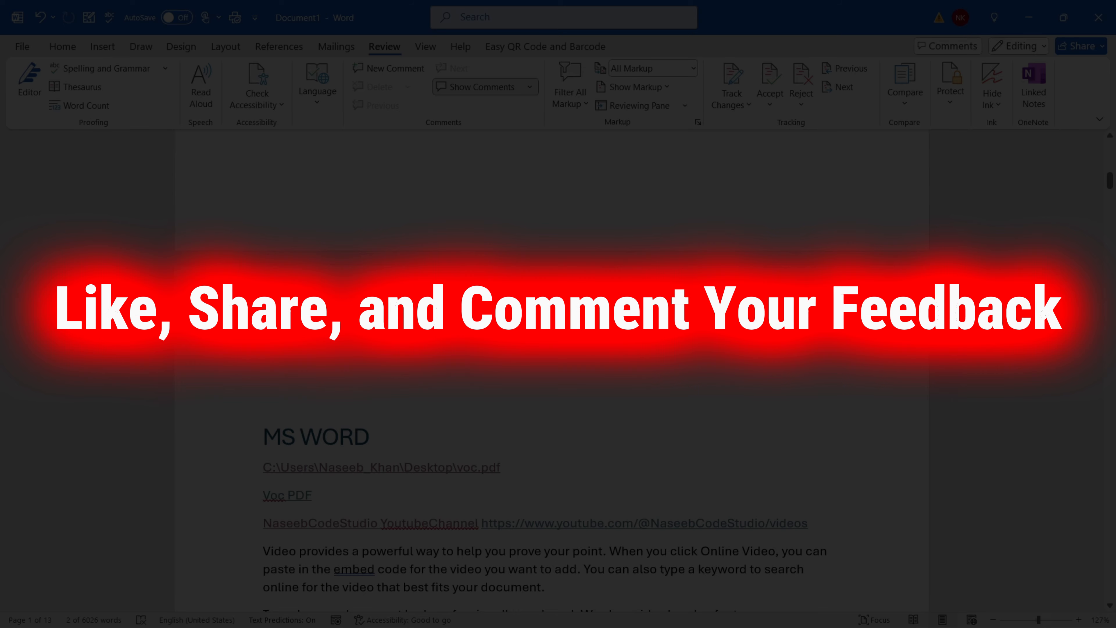
scroll(549, 367, down, 12)
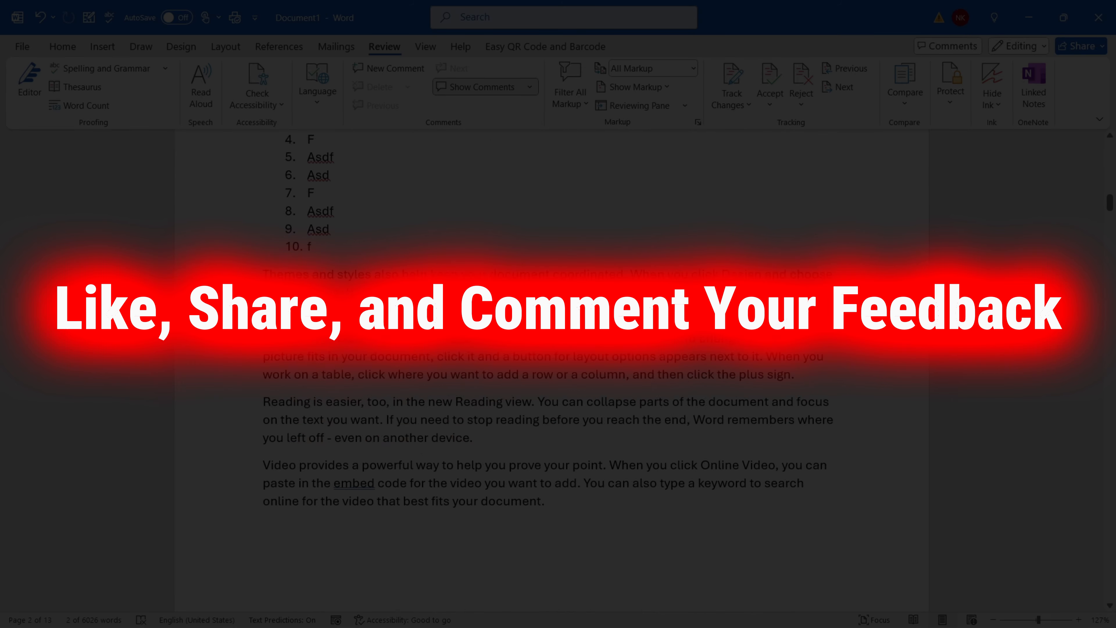